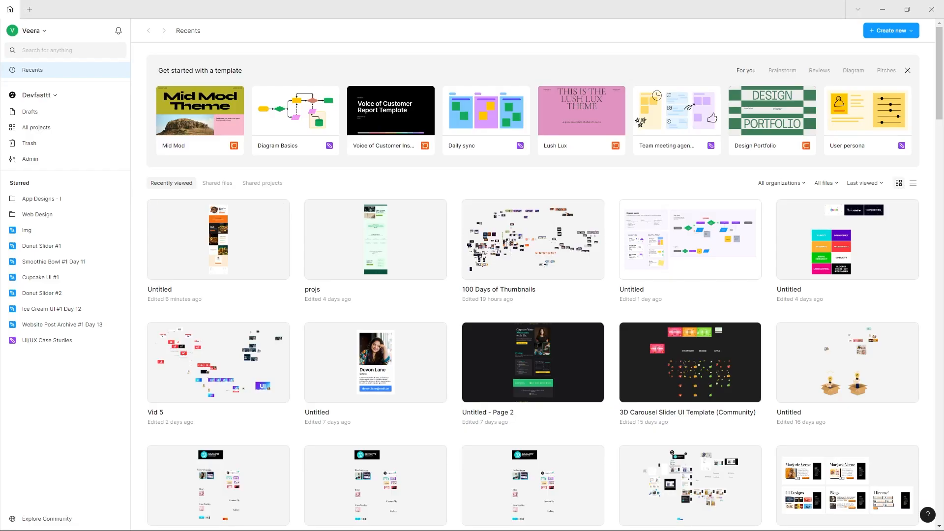
# Create a new design file.
pyautogui.click(30, 9)
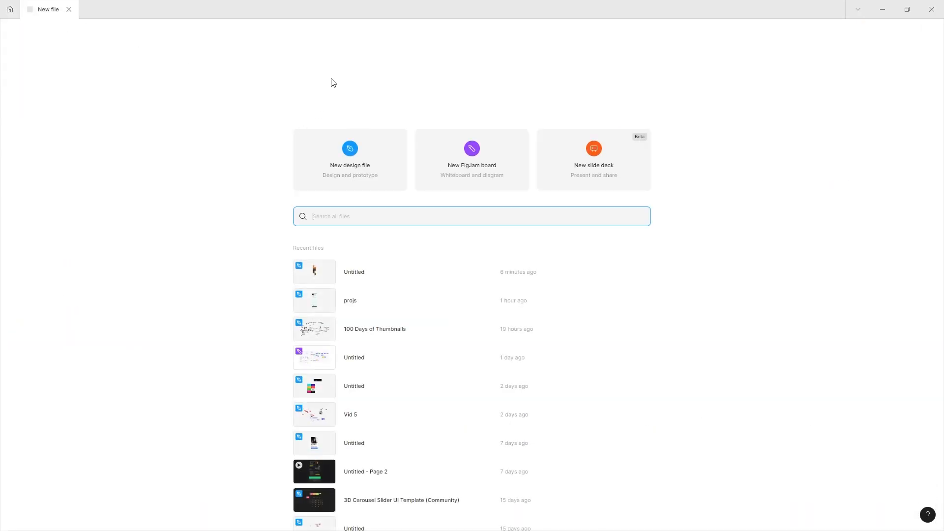
pyautogui.click(321, 160)
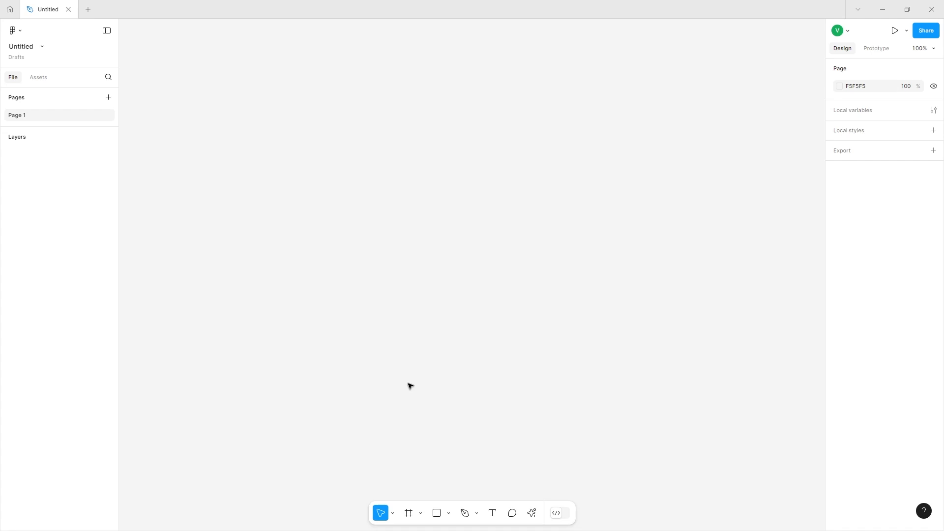
# Create a frame 1280 wide and resize it to about 1280 × 794.
pyautogui.click(408, 513)
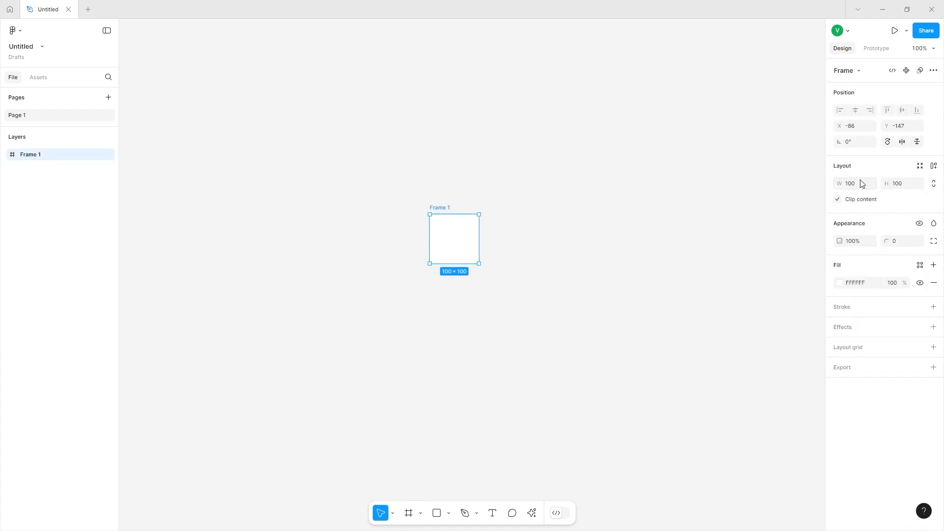
pyautogui.click(861, 184)
pyautogui.press('Return')
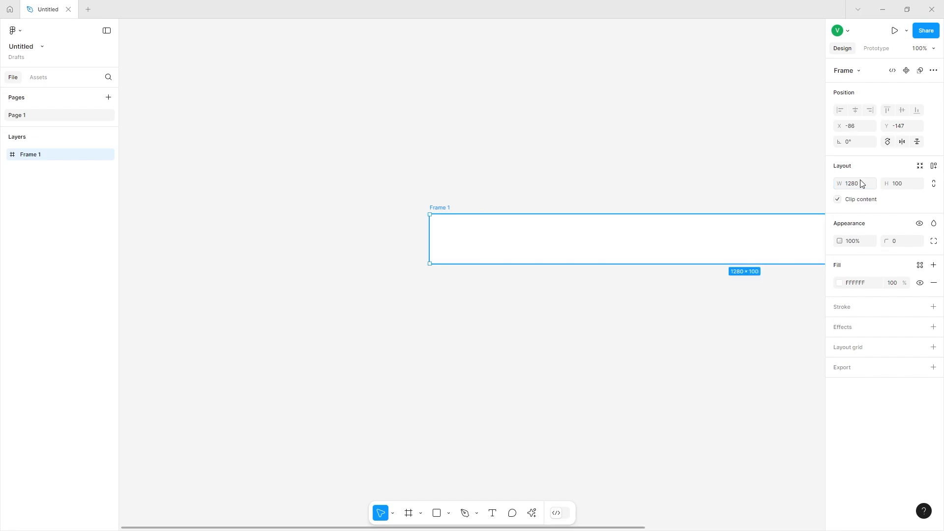
pyautogui.moveTo(654, 256); pyautogui.dragTo(428, 450)
pyautogui.moveTo(436, 509); pyautogui.dragTo(435, 508)
pyautogui.moveTo(404, 228); pyautogui.dragTo(406, 202)
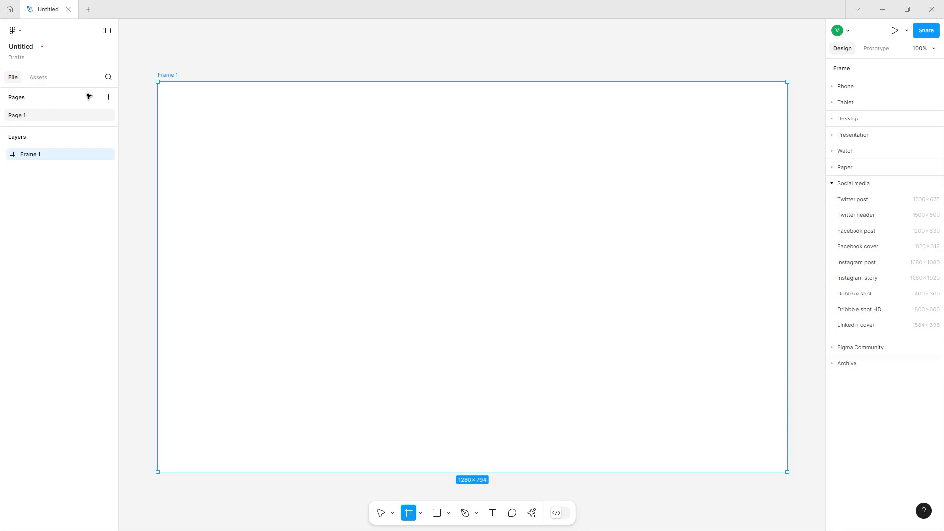
# Draw a 1280 × 62 header frame across the top of the main frame.
pyautogui.moveTo(158, 81); pyautogui.dragTo(771, 114)
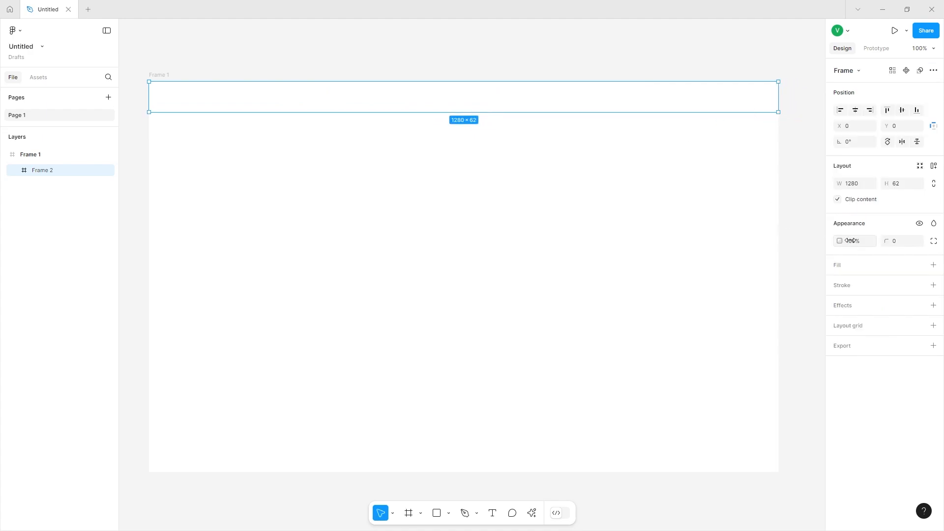
# Add a light purple fill F6E1FF to the header frame.
pyautogui.click(934, 266)
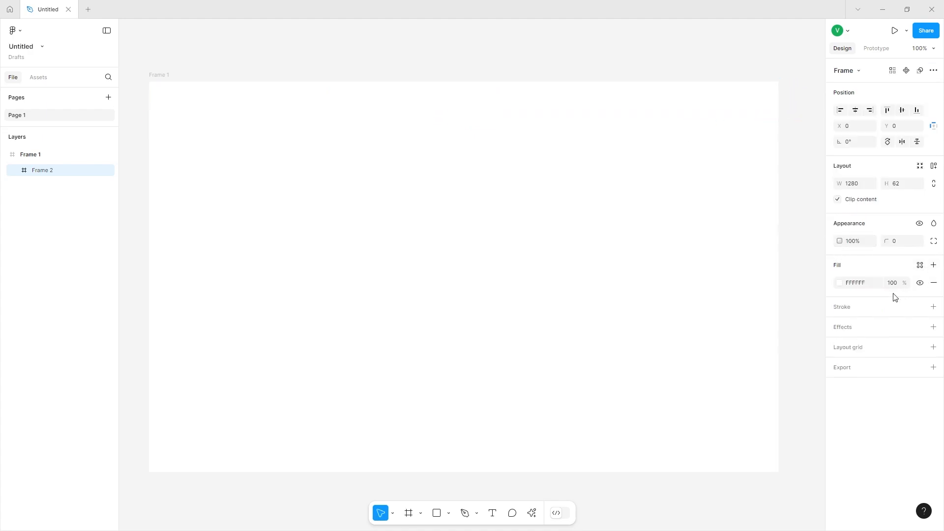
pyautogui.click(838, 284)
pyautogui.click(784, 415)
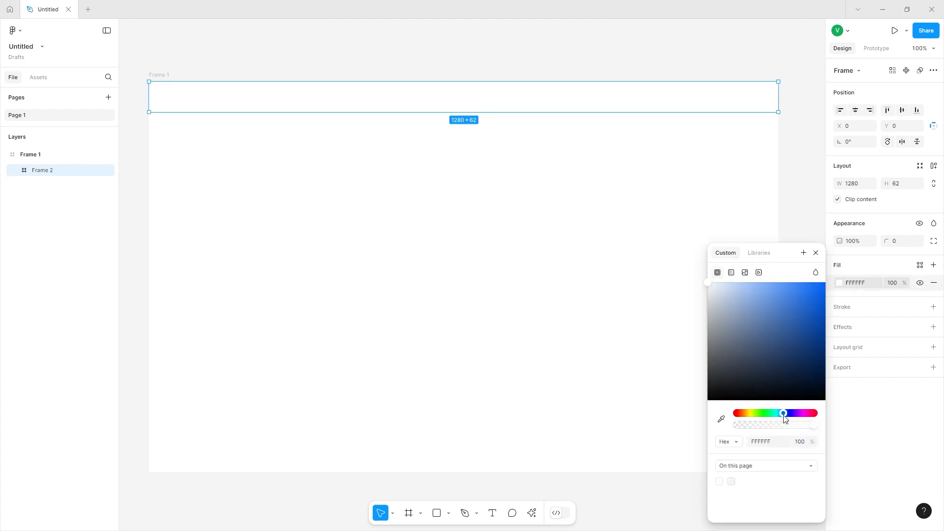
pyautogui.moveTo(795, 417)
pyautogui.mouseDown()
pyautogui.moveTo(810, 415)
pyautogui.moveTo(797, 414)
pyautogui.mouseUp()
pyautogui.click(773, 331)
pyautogui.moveTo(720, 246); pyautogui.dragTo(724, 229)
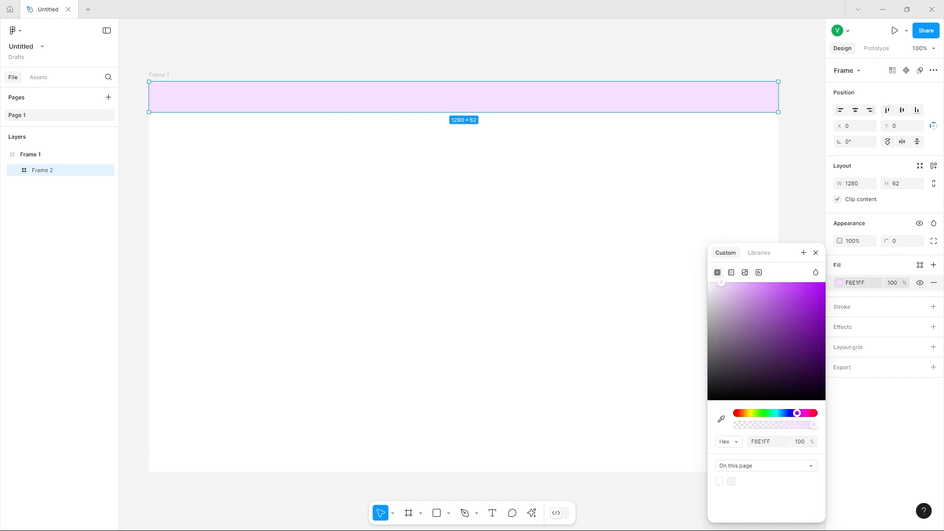
# Add the text LearnSmart Academy at the left of the header.
pyautogui.write('LearnSmart')
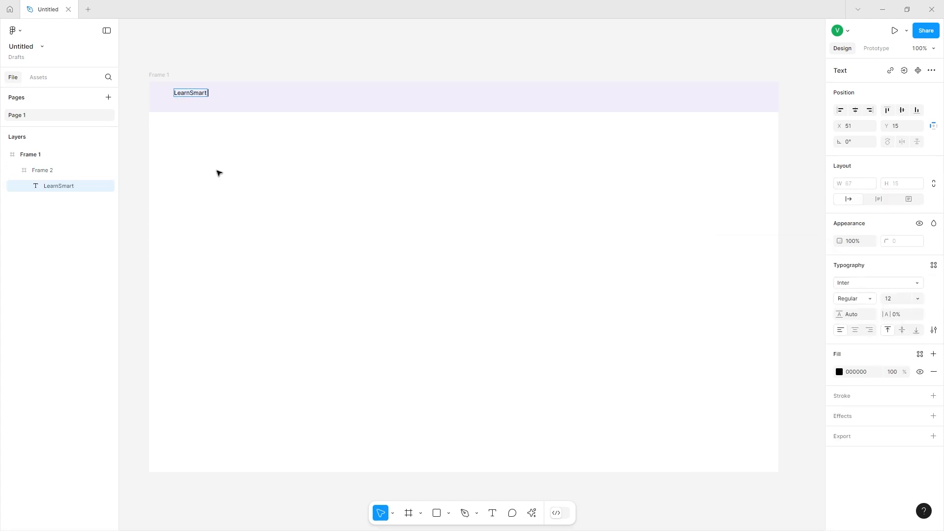
pyautogui.write('ademy')
pyautogui.press('Escape')
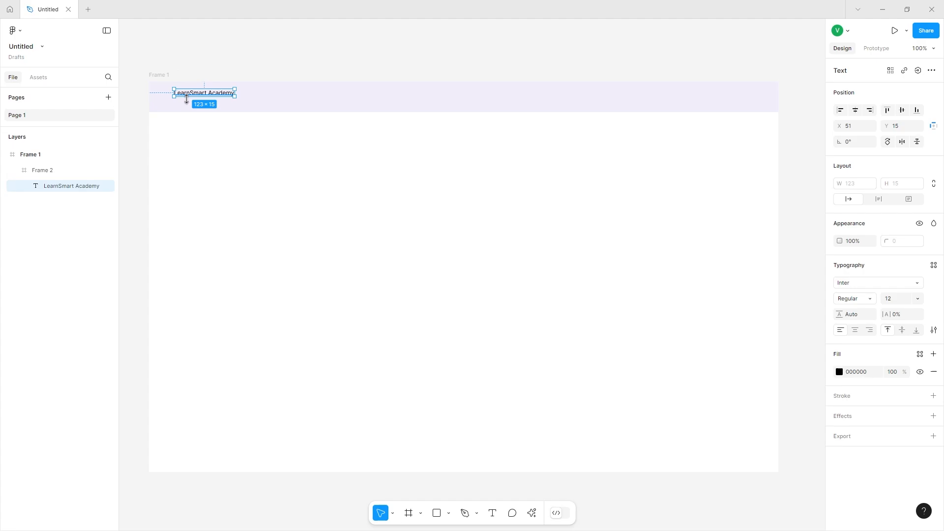
# Edit the header text to read Learn Smart Academy.
pyautogui.doubleClick(190, 95)
pyautogui.click(190, 93)
pyautogui.press('Escape')
pyautogui.moveTo(204, 93); pyautogui.dragTo(203, 95)
# Set the title's font size to 16.
pyautogui.click(919, 299)
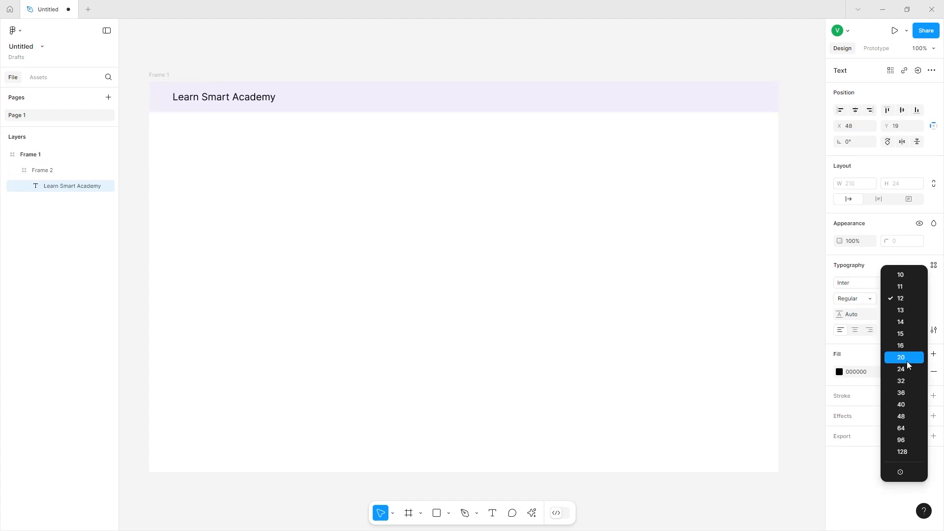
pyautogui.click(902, 357)
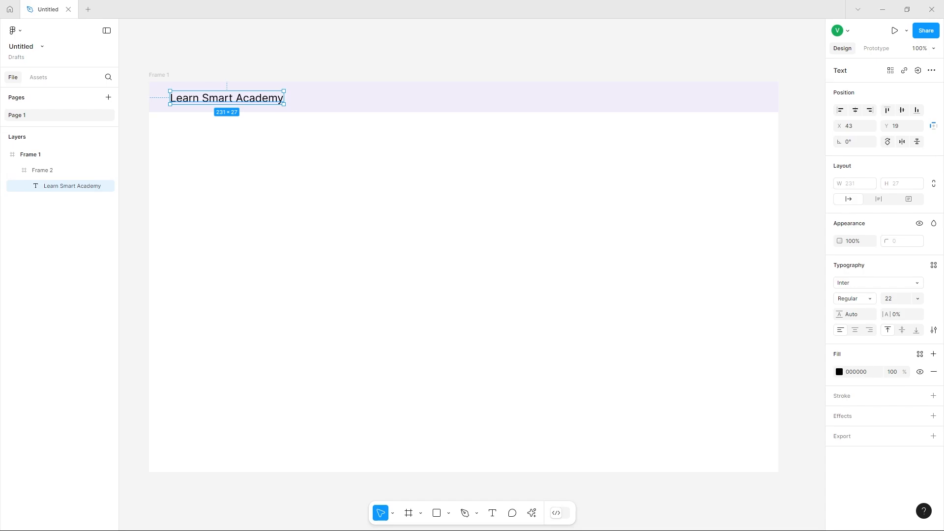
pyautogui.click(898, 300)
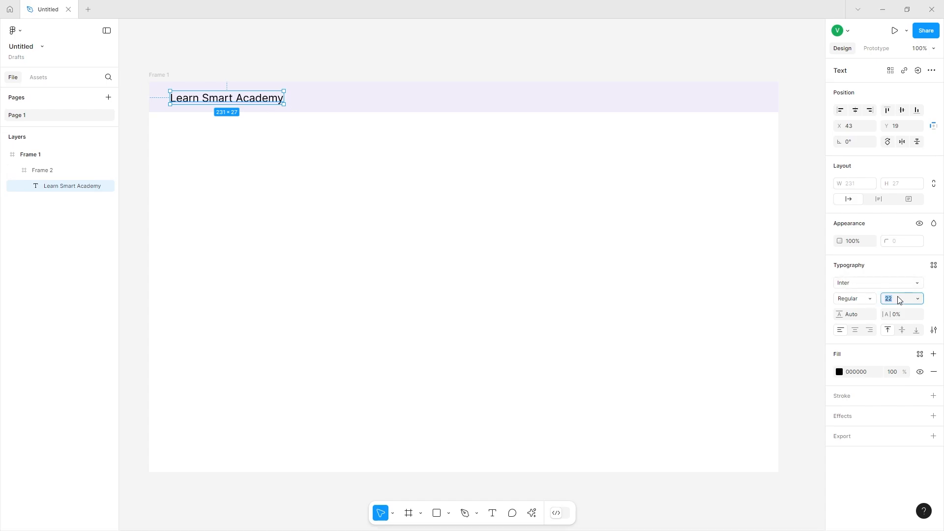
pyautogui.write('16')
pyautogui.press('Return')
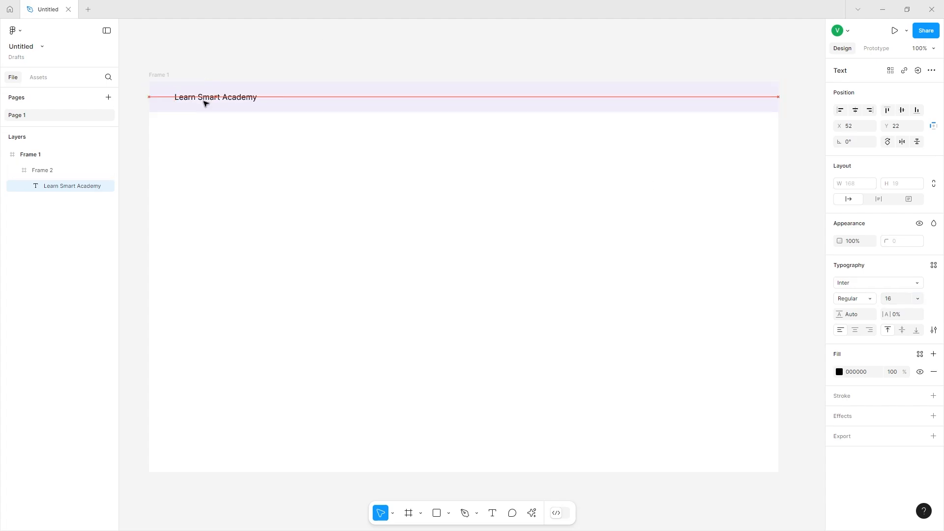
# Change the title font to Open Sans.
pyautogui.click(845, 285)
pyautogui.write('open')
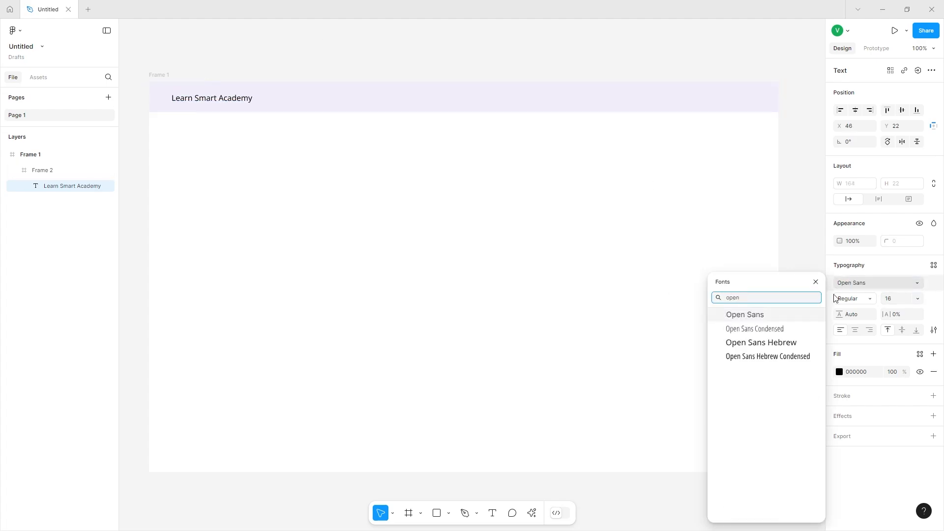
pyautogui.press('Return')
pyautogui.click(299, 54)
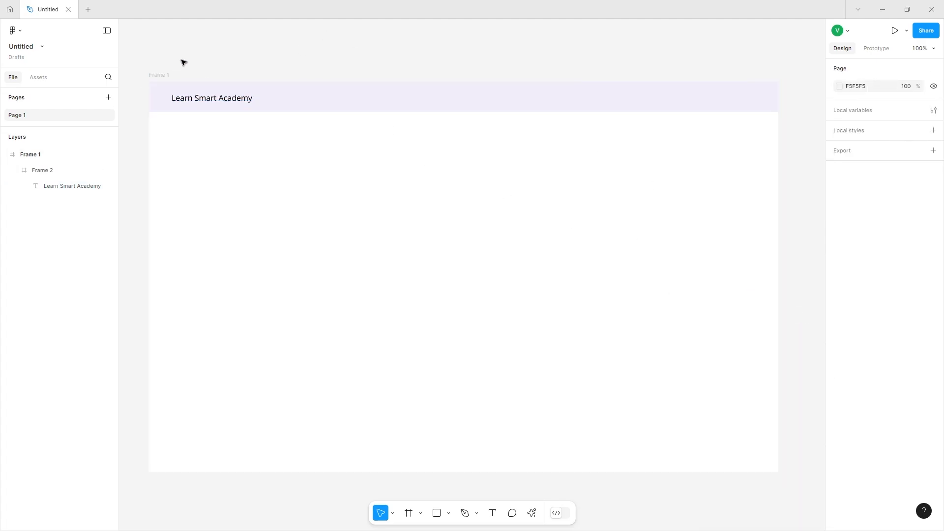
# Open the Iconify plugin from the plugins list.
pyautogui.hscroll(-1, 183, 61)
pyautogui.click(531, 513)
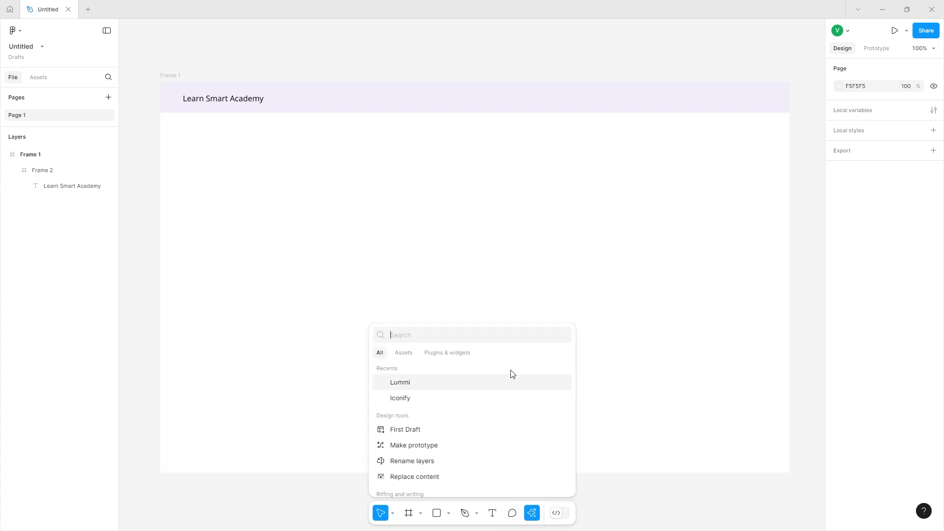
pyautogui.click(444, 356)
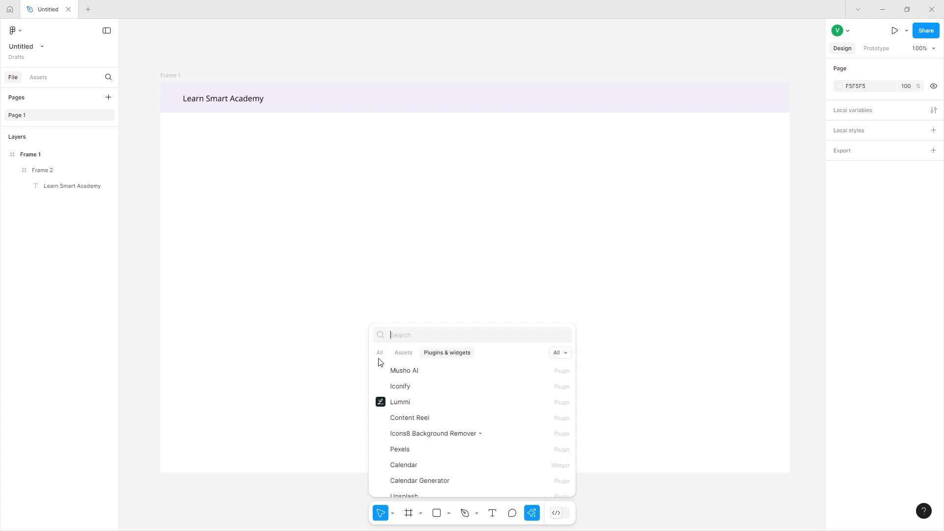
pyautogui.click(379, 354)
pyautogui.click(399, 397)
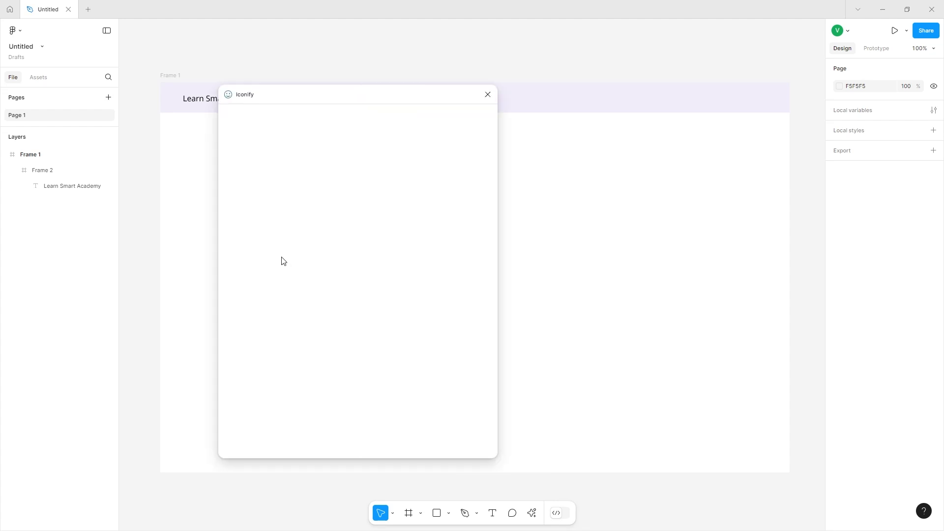
pyautogui.moveTo(310, 96); pyautogui.dragTo(473, 100)
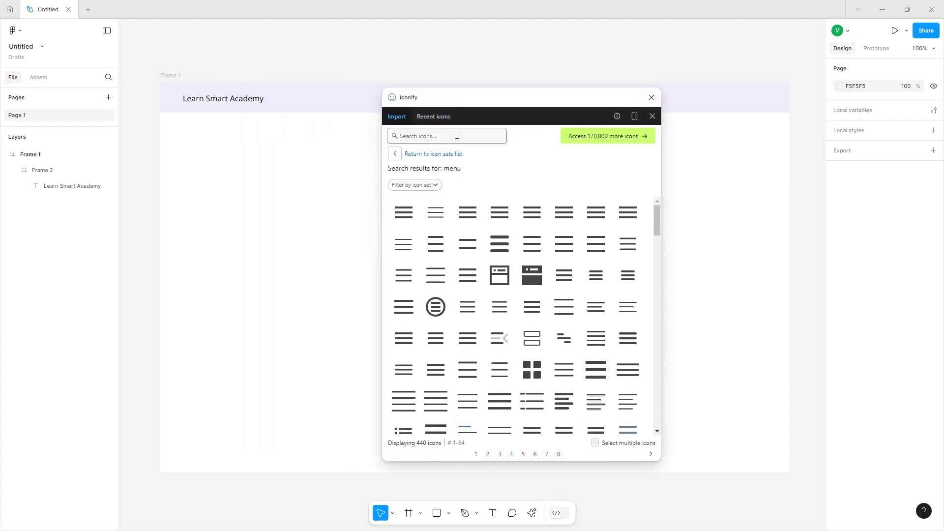
# Search Iconify for spark and place the solid spark icon on the canvas, then close the plugin.
pyautogui.click(446, 134)
pyautogui.write('spark')
pyautogui.press('Return')
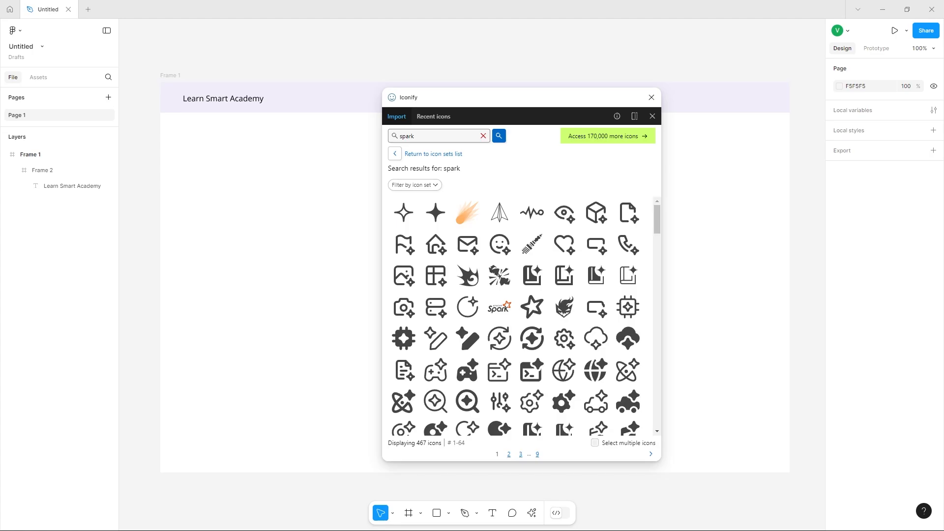
pyautogui.moveTo(436, 213); pyautogui.dragTo(186, 76)
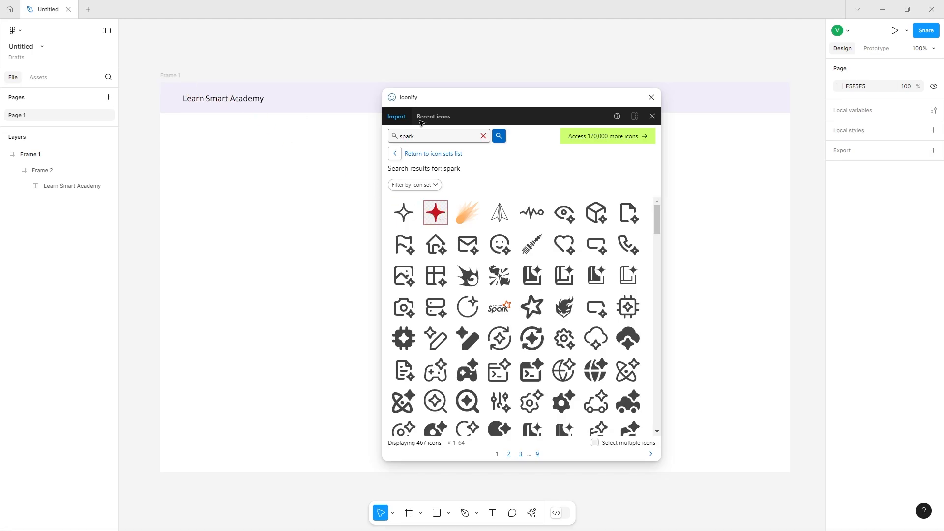
pyautogui.click(652, 97)
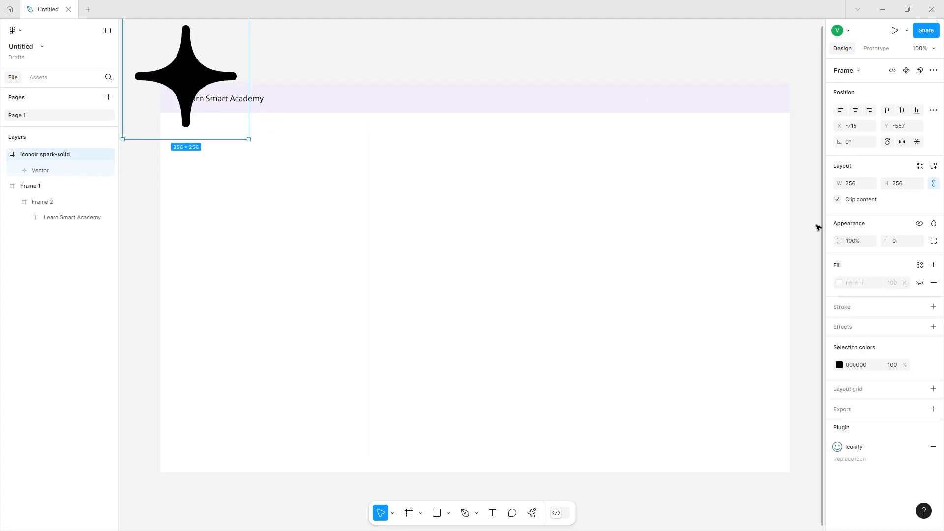
# Resize the spark icon to 7 px wide.
pyautogui.click(853, 184)
pyautogui.write('7')
pyautogui.press('Return')
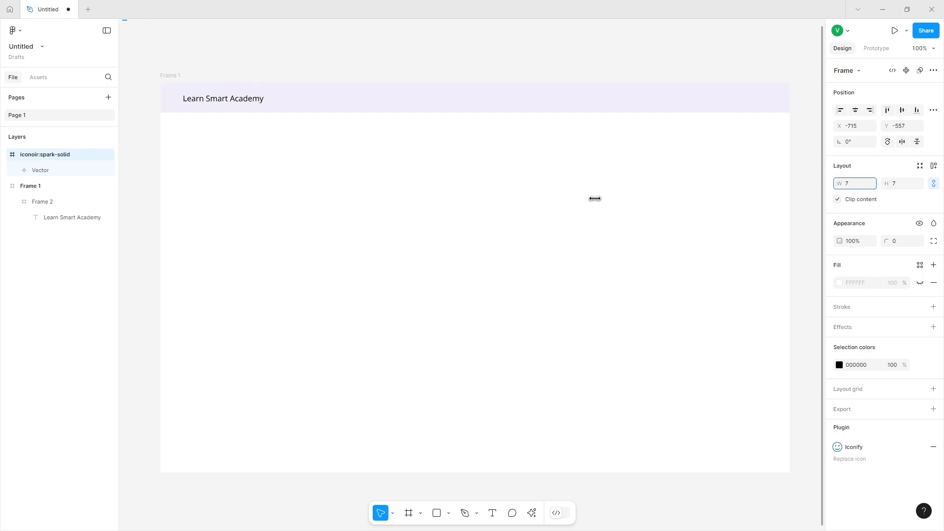
# Move the spark icon into the header beside the title.
pyautogui.scroll(3, 423, 164)
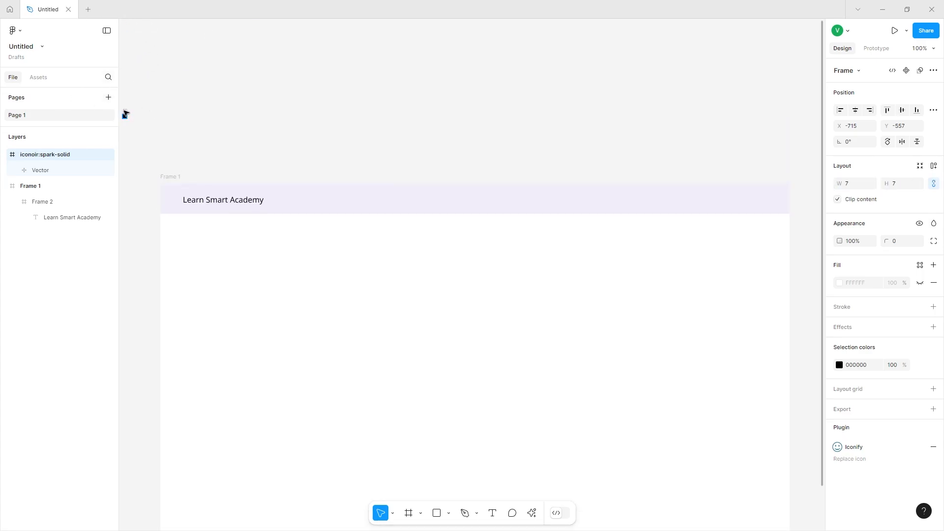
pyautogui.moveTo(124, 116); pyautogui.dragTo(137, 135)
pyautogui.moveTo(158, 170); pyautogui.dragTo(191, 209)
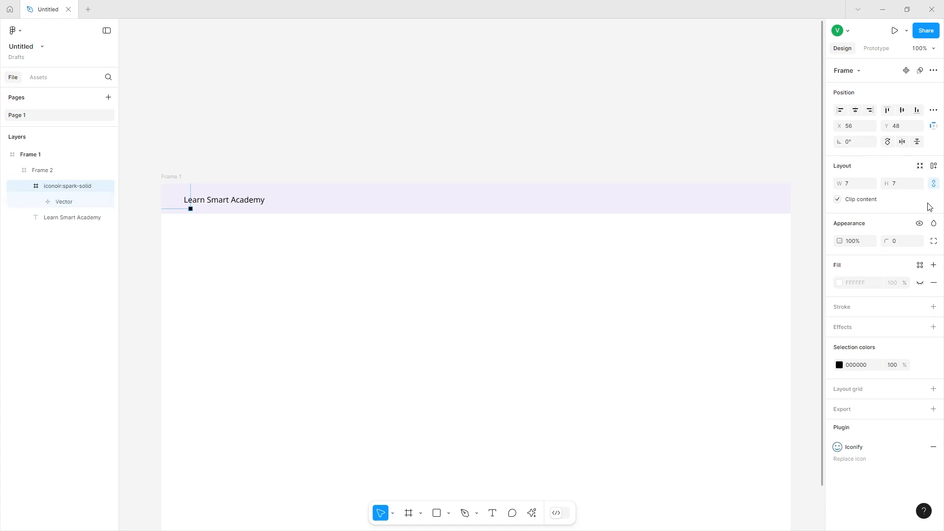
# Adjust the spark icon vector's stroke weight.
pyautogui.click(920, 167)
pyautogui.click(190, 208)
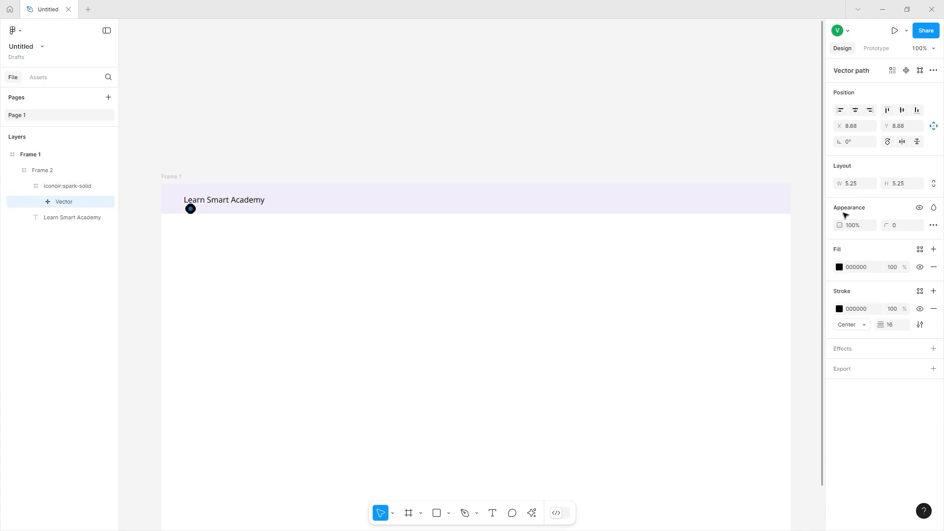
pyautogui.moveTo(882, 326); pyautogui.dragTo(866, 325)
pyautogui.press('Escape')
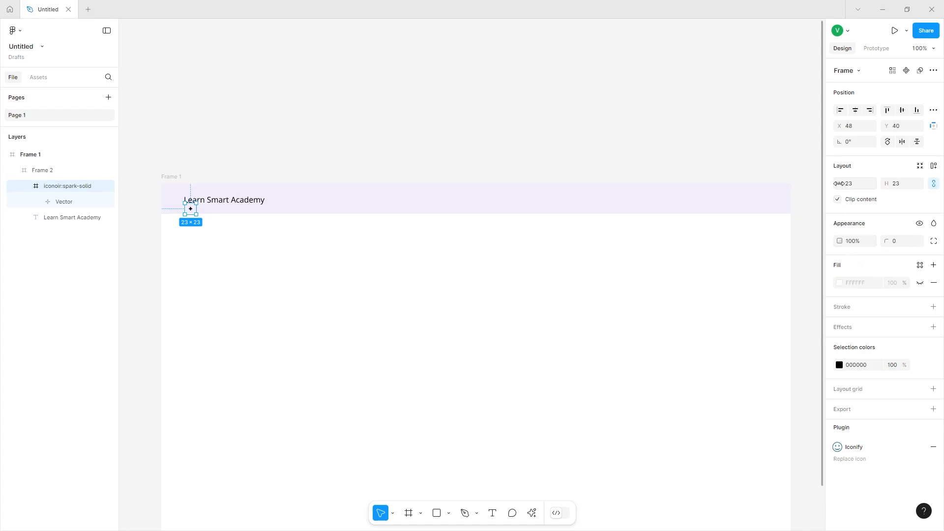
# Resize the icon frame to 90 × 90 and move it up next to the title.
pyautogui.click(840, 183)
pyautogui.write('90')
pyautogui.press('Return')
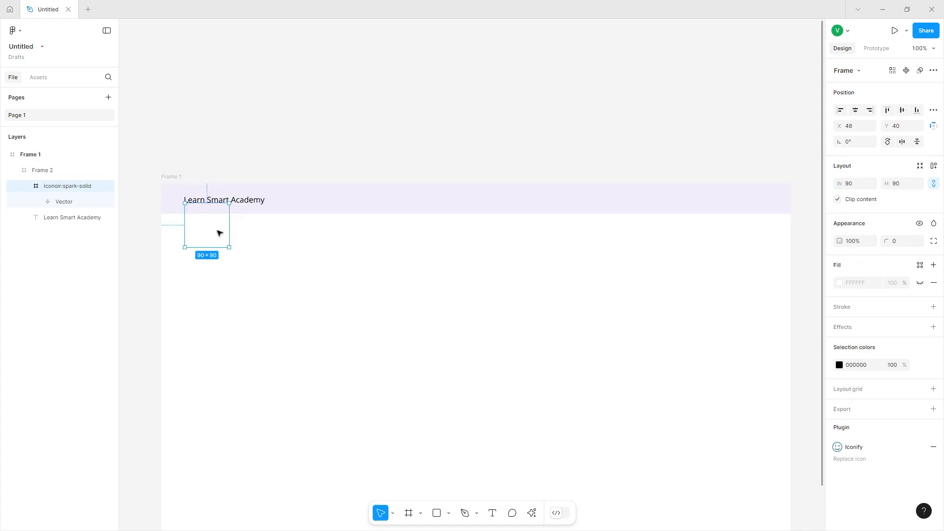
pyautogui.moveTo(219, 233); pyautogui.dragTo(217, 201)
# Recolor the spark icon to 6637C7.
pyautogui.scroll(5, 217, 200)
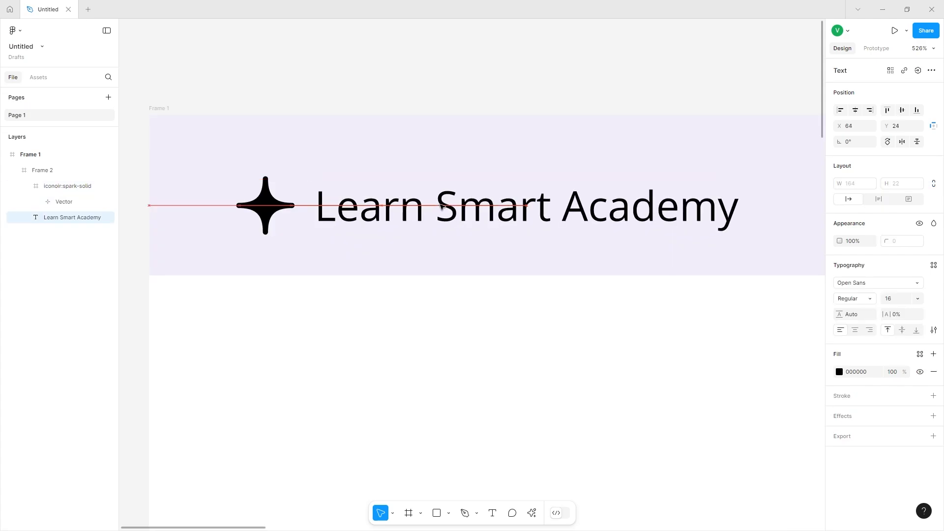
pyautogui.click(265, 205)
pyautogui.click(840, 365)
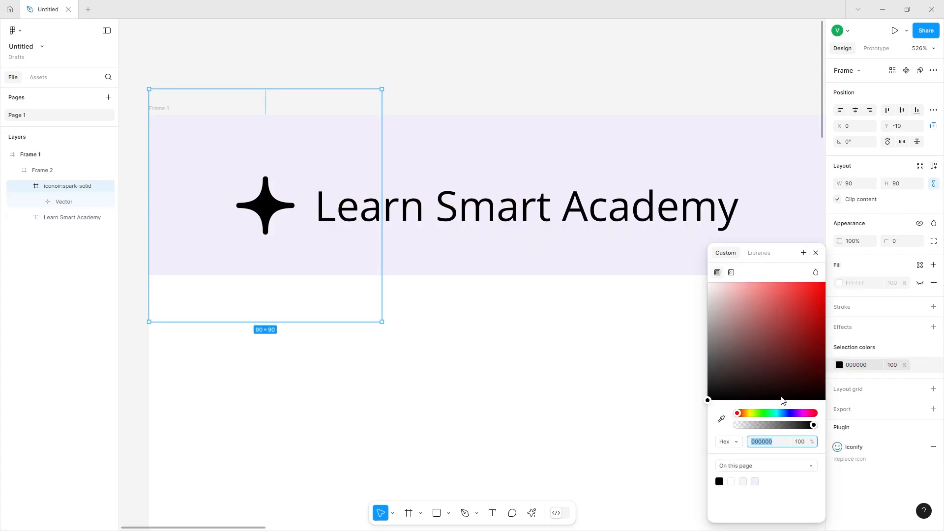
pyautogui.write('6637C7')
pyautogui.press('Return')
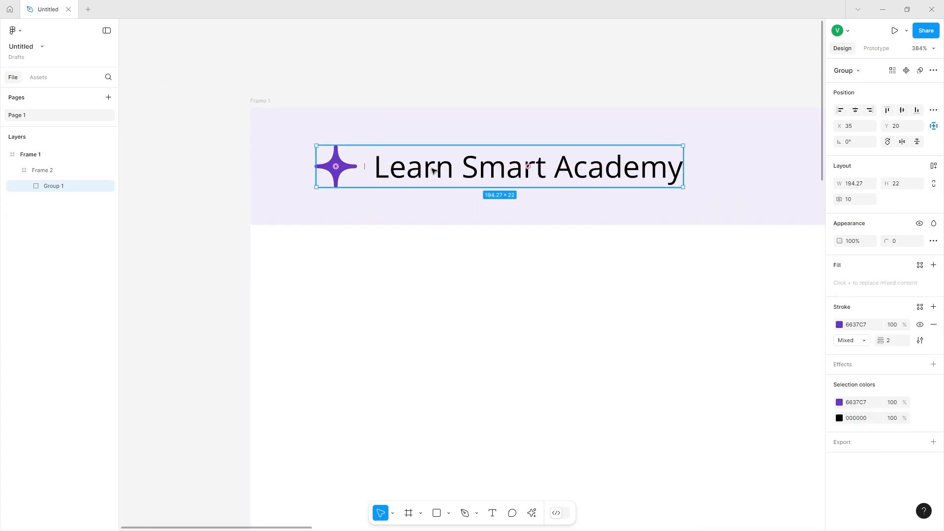
pyautogui.hscroll(8, 428, 171)
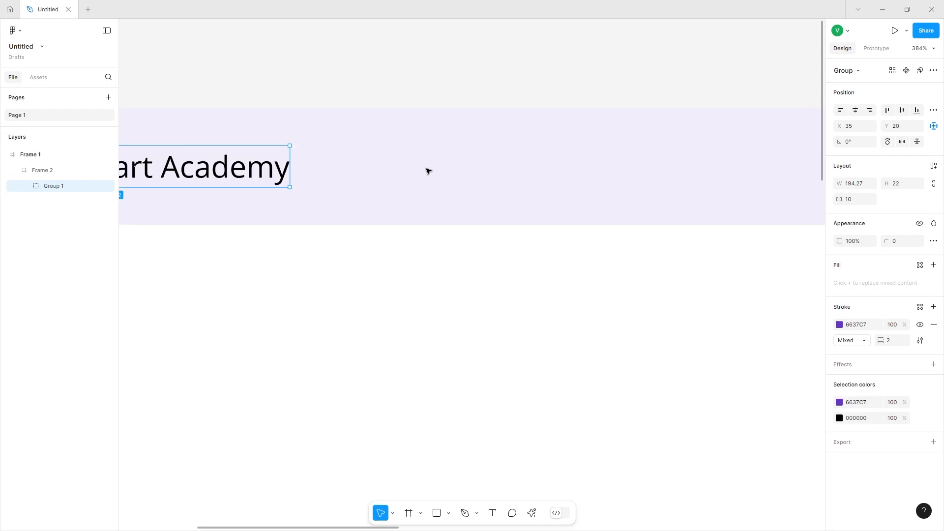
pyautogui.scroll(-5, 427, 171)
pyautogui.hscroll(10, 427, 171)
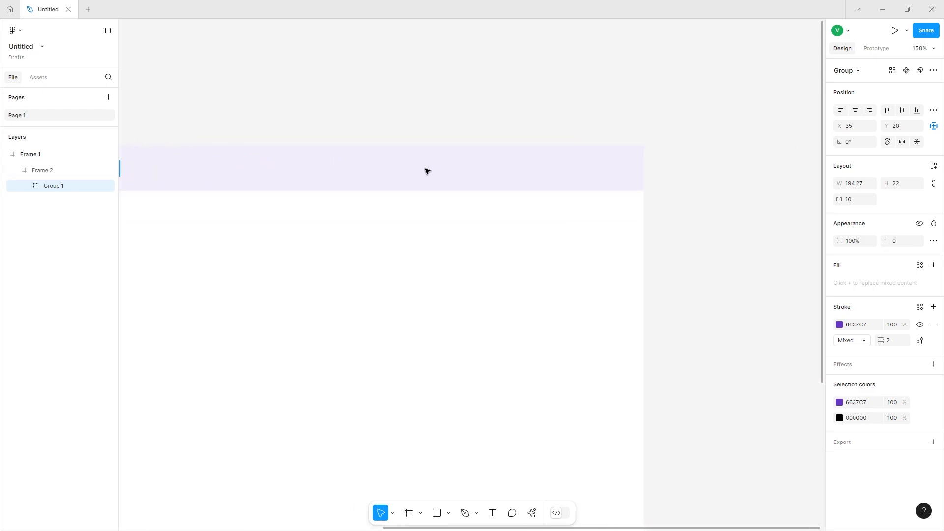
# Add a "Home" navigation text label inside the purple header bar.
pyautogui.scroll(4, 235, 168)
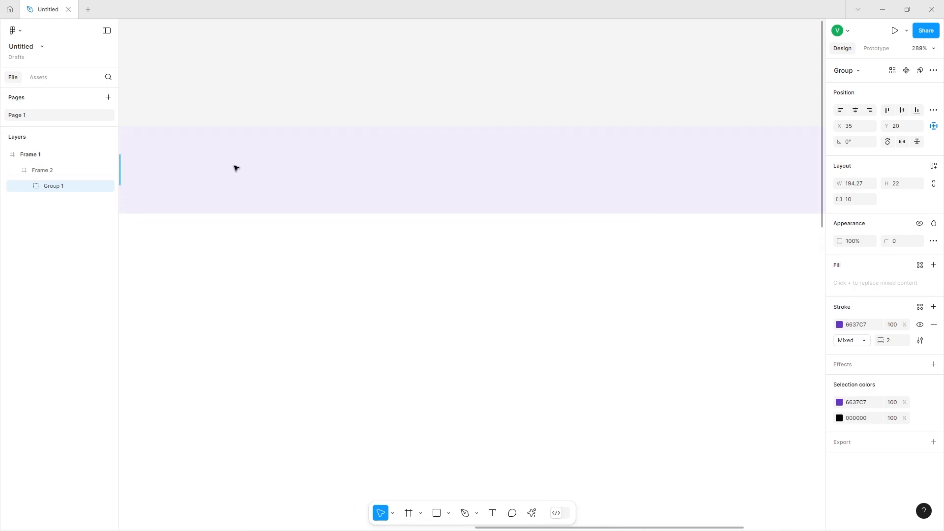
pyautogui.click(492, 513)
pyautogui.click(249, 173)
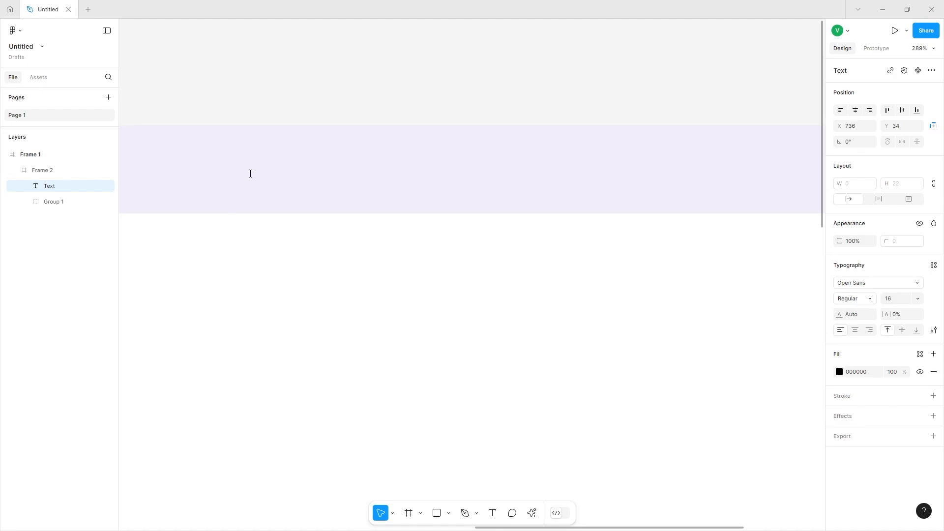
pyautogui.write('G')
pyautogui.press('BackSpace')
pyautogui.write('Home')
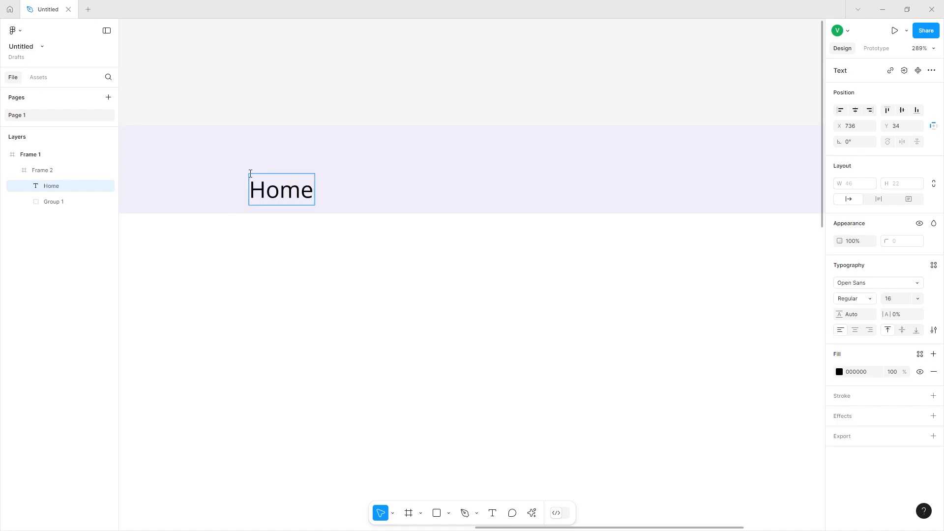
# Duplicate the Home label to its right and change the copy to "About".
pyautogui.press('Escape')
pyautogui.moveTo(275, 183); pyautogui.dragTo(484, 177)
pyautogui.doubleClick(373, 177)
pyautogui.write('Aou')
pyautogui.press('BackSpace')
pyautogui.press('BackSpace')
pyautogui.write('bout')
pyautogui.press('Escape')
# Duplicate the About label and change the copy to "Our Team".
pyautogui.hotkey('ctrl', 'd')
pyautogui.doubleClick(502, 176)
pyautogui.write('Our Team')
pyautogui.click(448, 322)
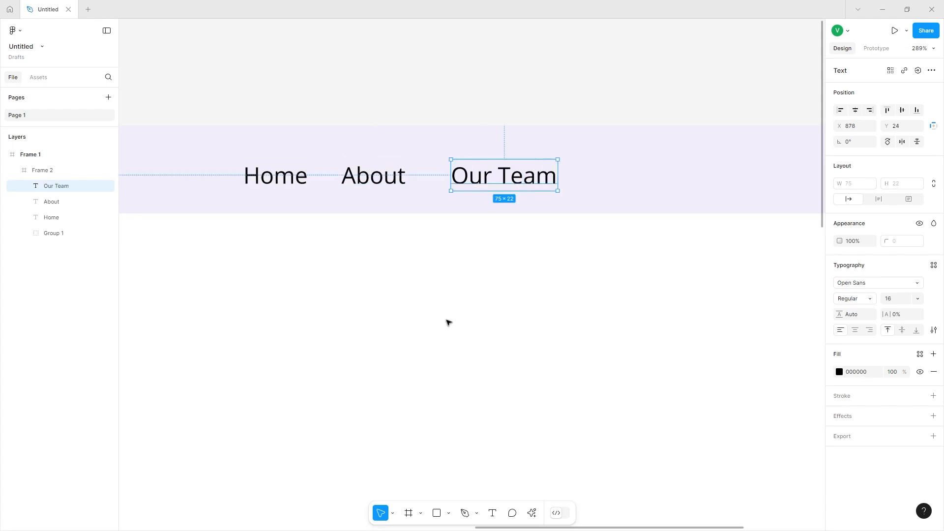
# Duplicate the Our Team label further right in the header and change it to "Login".
pyautogui.hscroll(8, 448, 322)
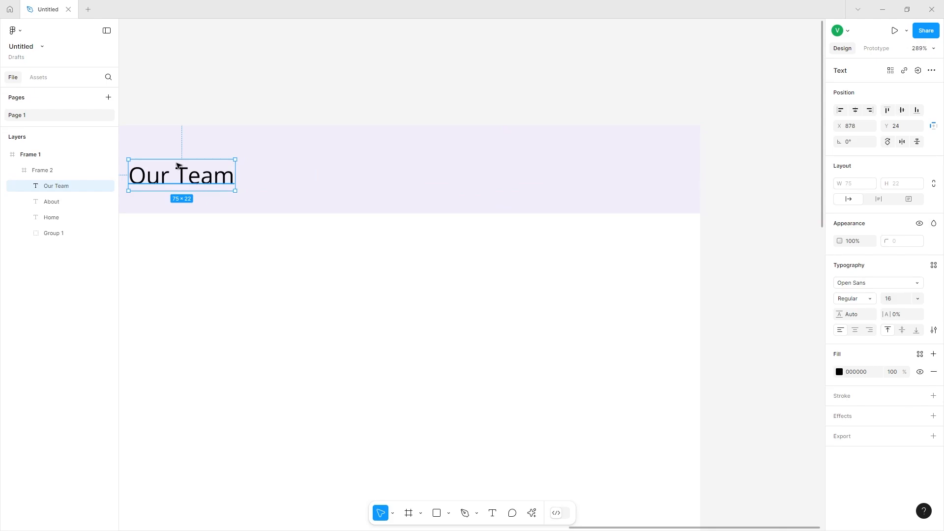
pyautogui.hotkey('ctrl', 'd')
pyautogui.moveTo(182, 172); pyautogui.dragTo(457, 179)
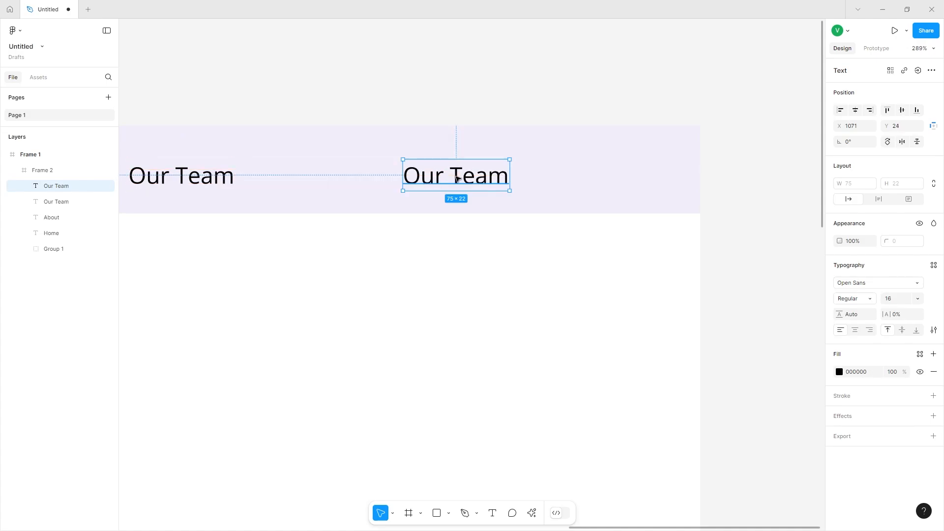
# Wrap the Login text in a frame with auto layout, padding and a 2 corner radius.
pyautogui.rightClick(442, 184)
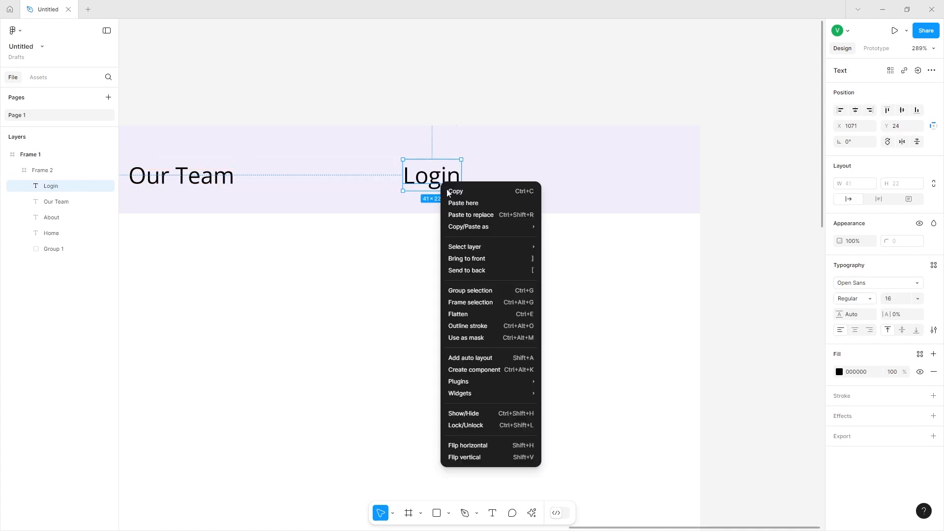
pyautogui.click(473, 303)
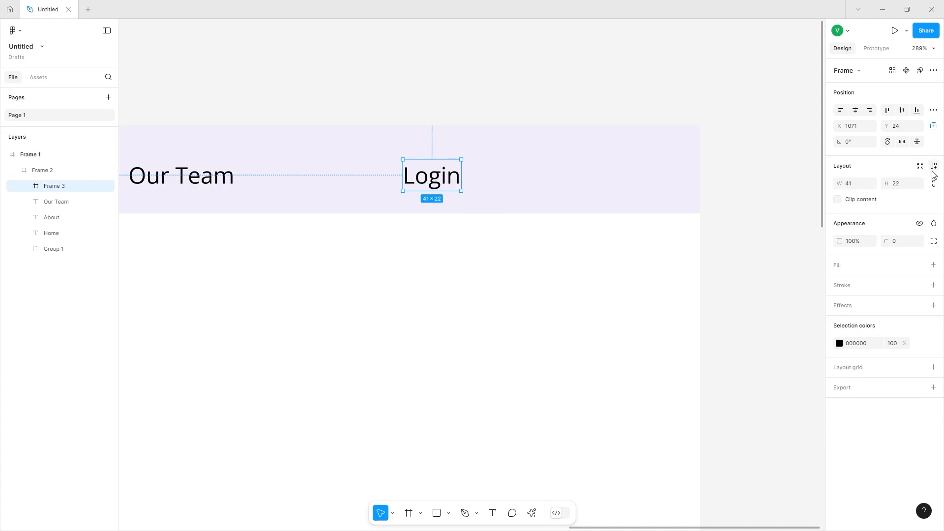
pyautogui.click(935, 167)
pyautogui.moveTo(896, 236); pyautogui.dragTo(867, 230)
pyautogui.moveTo(910, 289); pyautogui.dragTo(913, 291)
# Give the Login button a white fill and an inside stroke colored 6637C7.
pyautogui.click(934, 312)
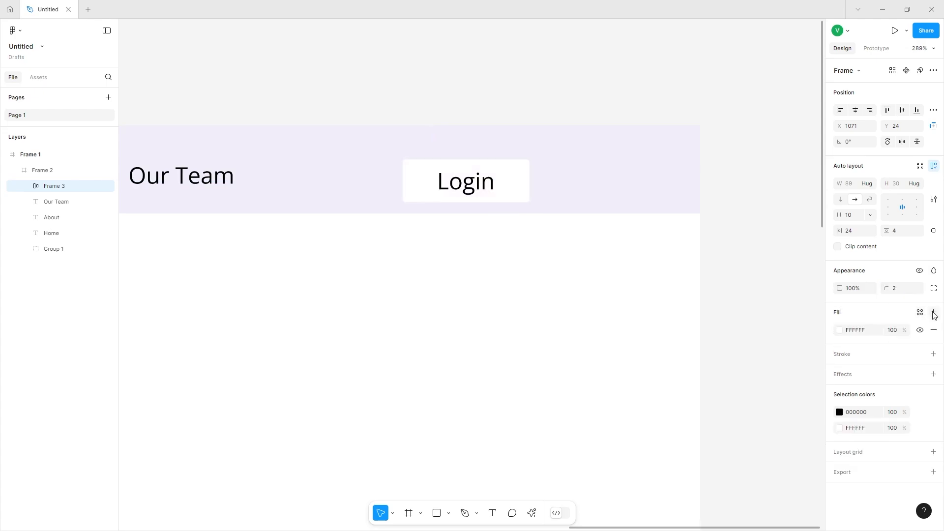
pyautogui.click(933, 354)
pyautogui.click(866, 387)
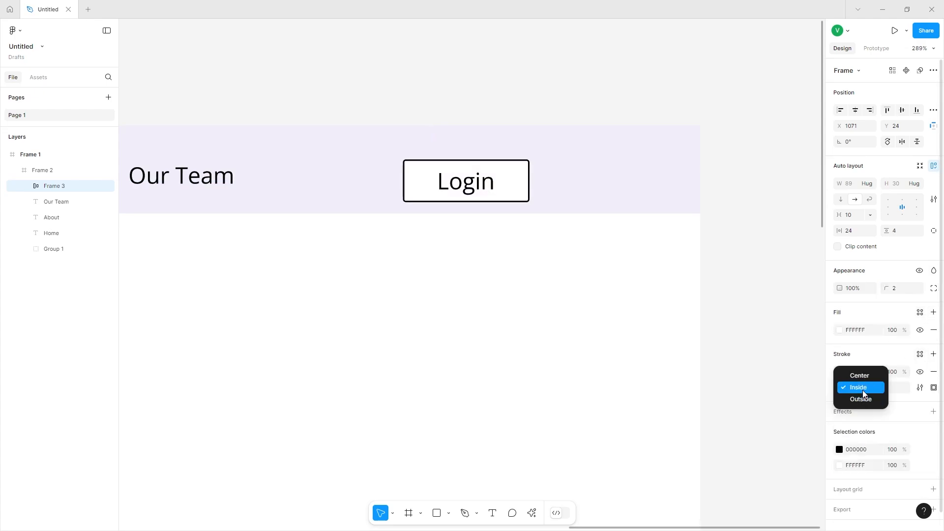
pyautogui.click(864, 391)
pyautogui.click(840, 372)
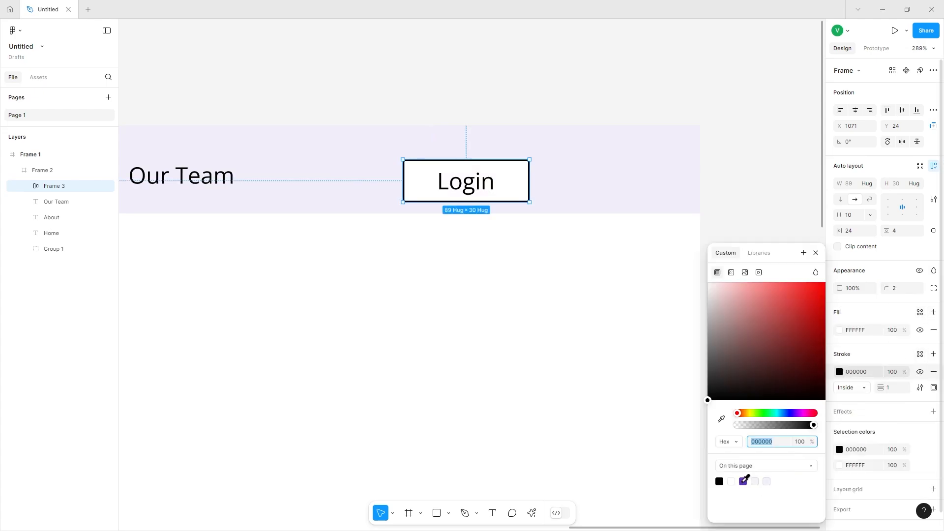
pyautogui.click(743, 481)
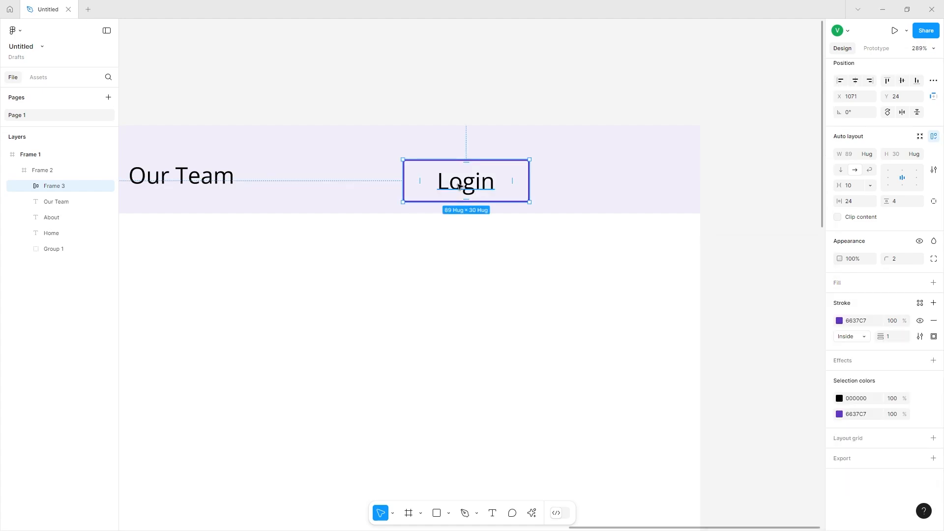
# Duplicate the Login button to its right, fill the copy with 6637C7 and remove its stroke.
pyautogui.hotkey('ctrl', 'd')
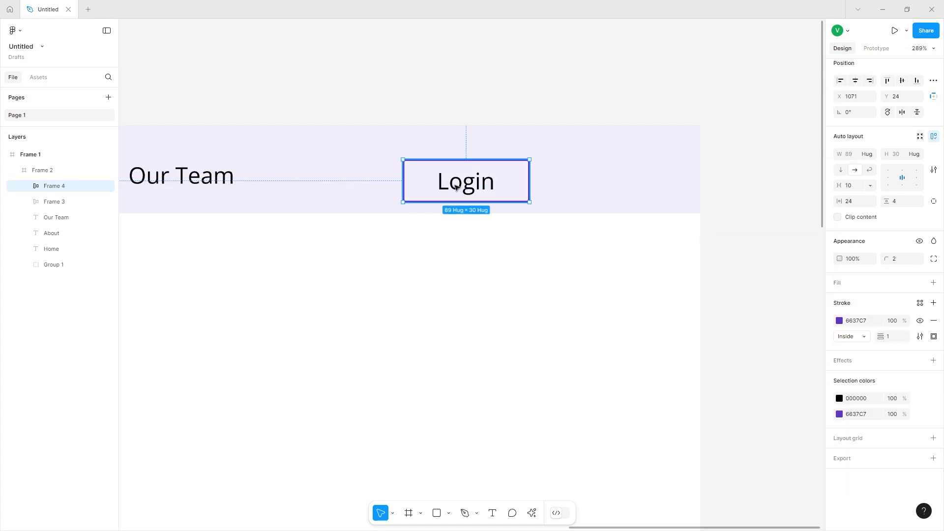
pyautogui.moveTo(457, 184); pyautogui.dragTo(604, 183)
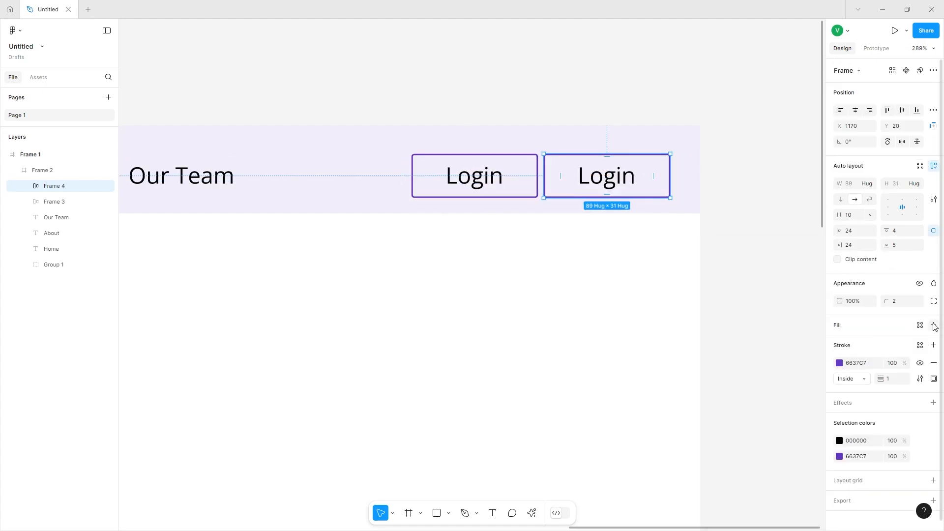
pyautogui.click(934, 326)
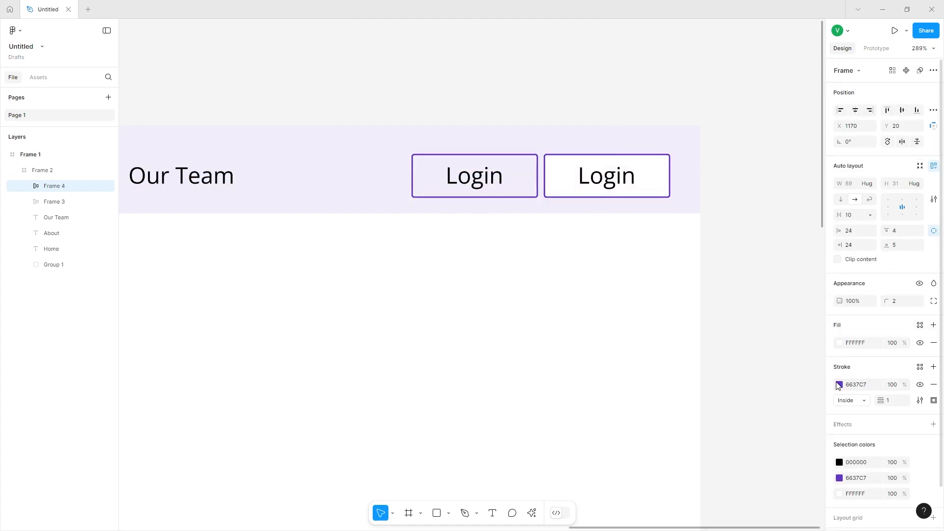
pyautogui.click(840, 343)
pyautogui.click(731, 482)
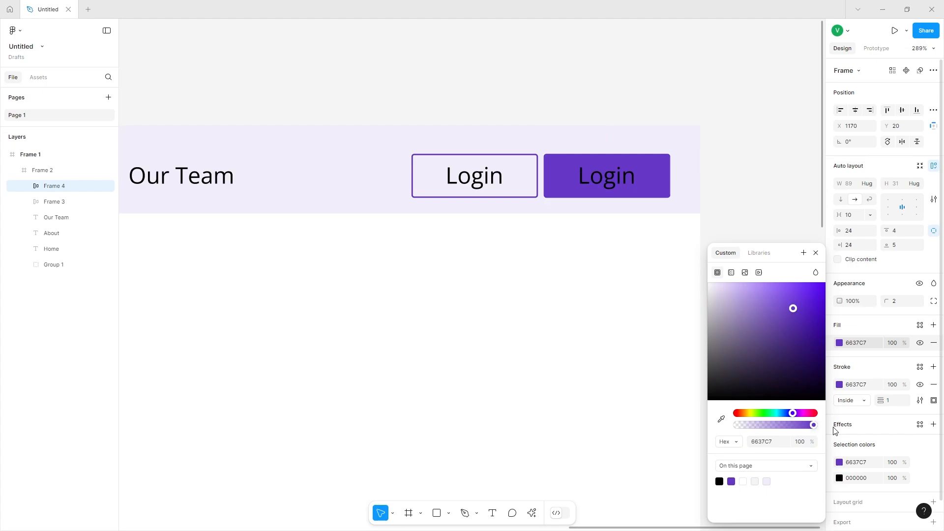
pyautogui.click(934, 385)
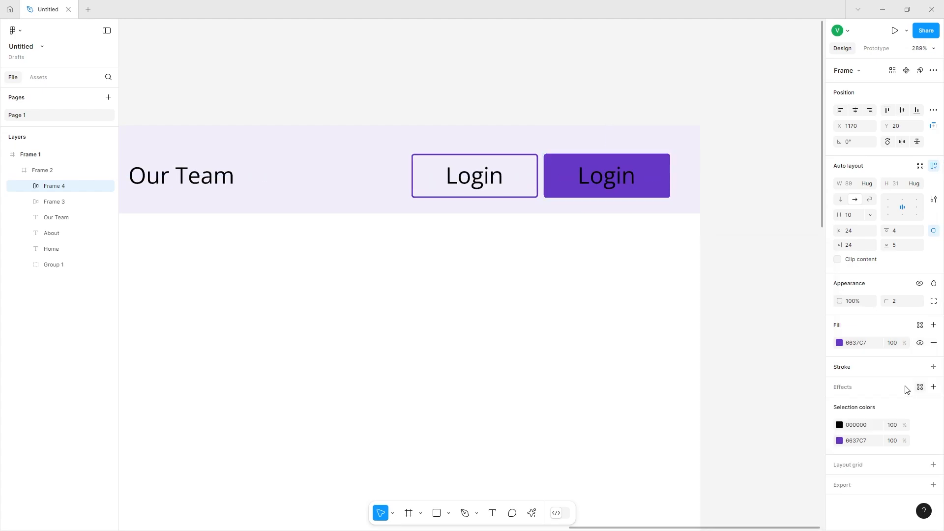
# Make the duplicate button's text white and change it to "Signup".
pyautogui.click(834, 425)
pyautogui.write('ffffff')
pyautogui.press('Return')
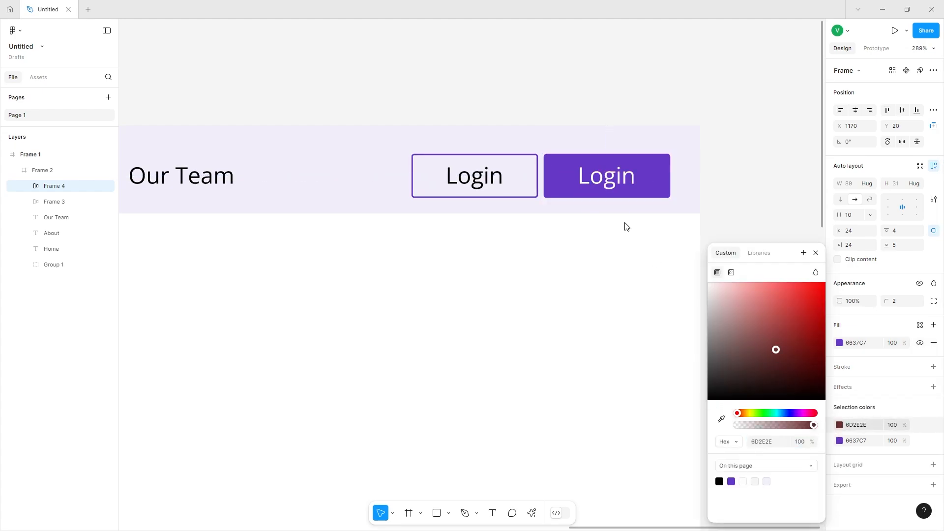
pyautogui.doubleClick(618, 180)
pyautogui.doubleClick(618, 181)
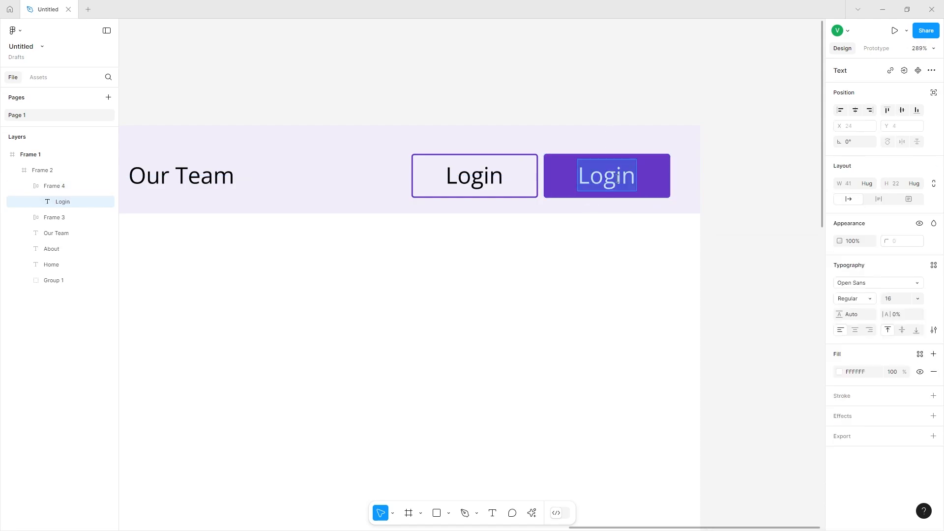
pyautogui.write('Signup')
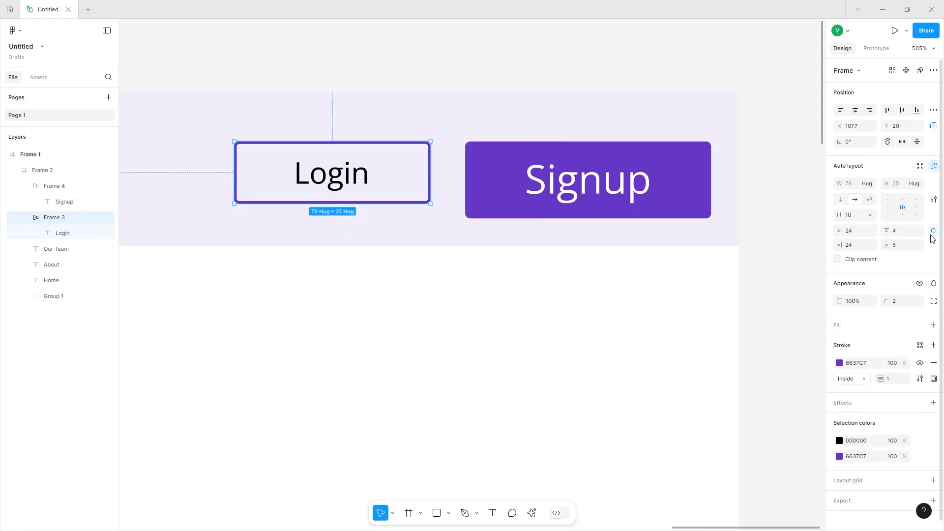
# Try adjusting the Login button's padding and undo the changes.
pyautogui.click(934, 233)
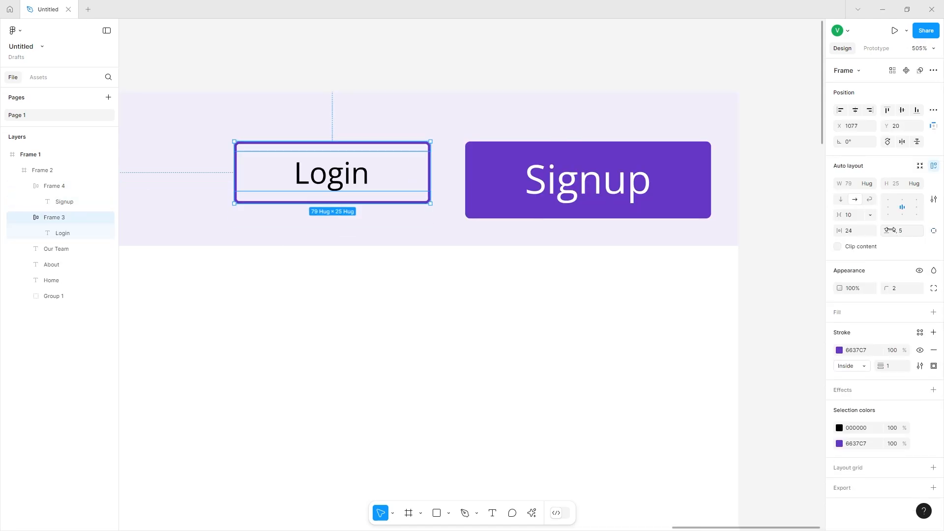
pyautogui.moveTo(890, 230); pyautogui.dragTo(856, 232)
pyautogui.hotkey('ctrl', 'z')
pyautogui.hotkey('ctrl', 'z')
pyautogui.hotkey('ctrl', 'z')
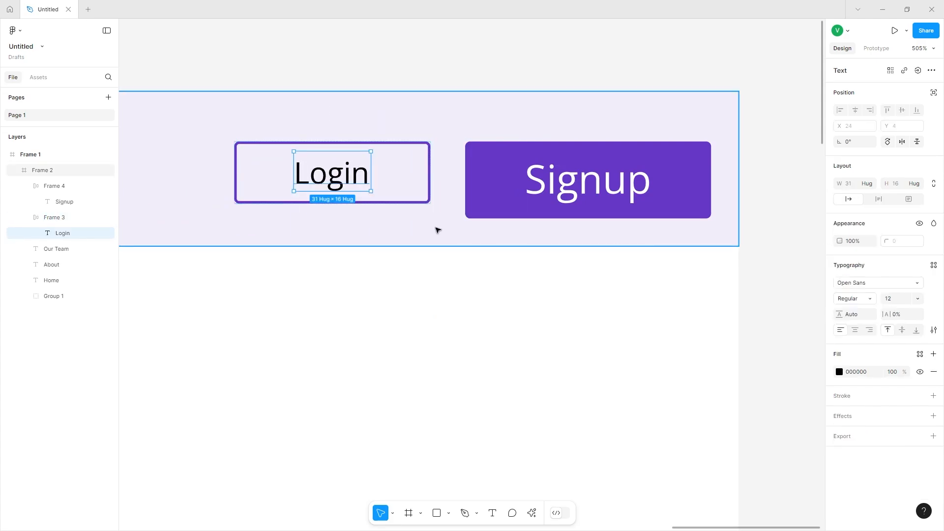
pyautogui.scroll(-4, 284, 361)
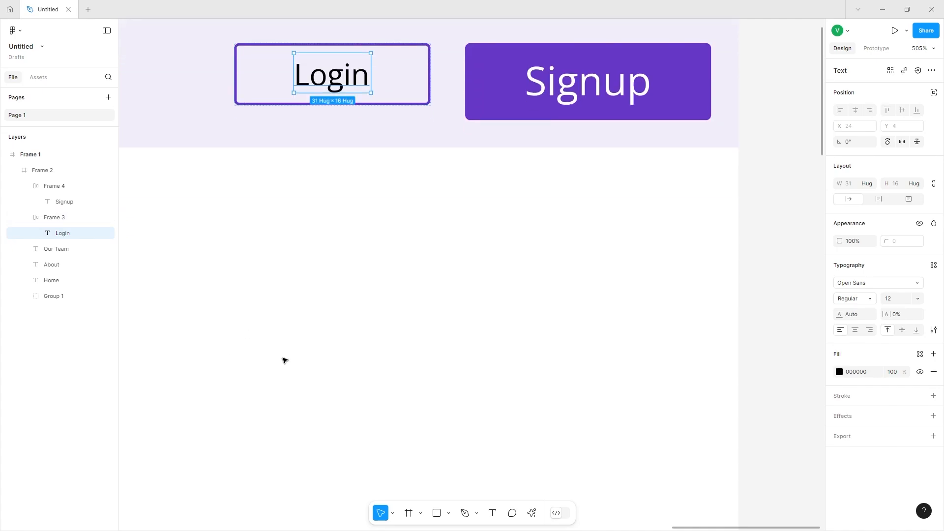
pyautogui.scroll(-1, 283, 360)
pyautogui.hotkey('ctrl', 'z')
pyautogui.scroll(1, 297, 329)
pyautogui.scroll(4, 297, 328)
pyautogui.hotkey('ctrl', 'z')
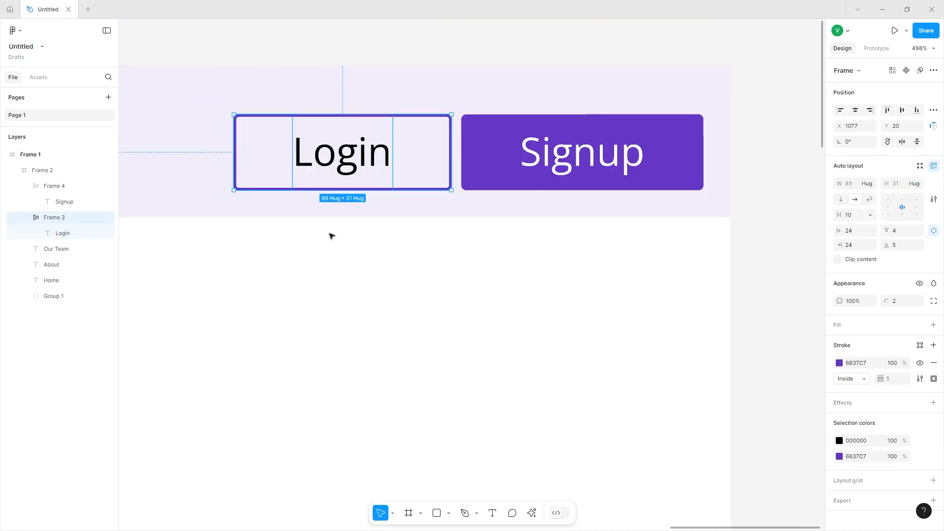
# Group the Home, About and Our Team labels and add auto layout to the group.
pyautogui.scroll(-5, 534, 187)
pyautogui.click(430, 97)
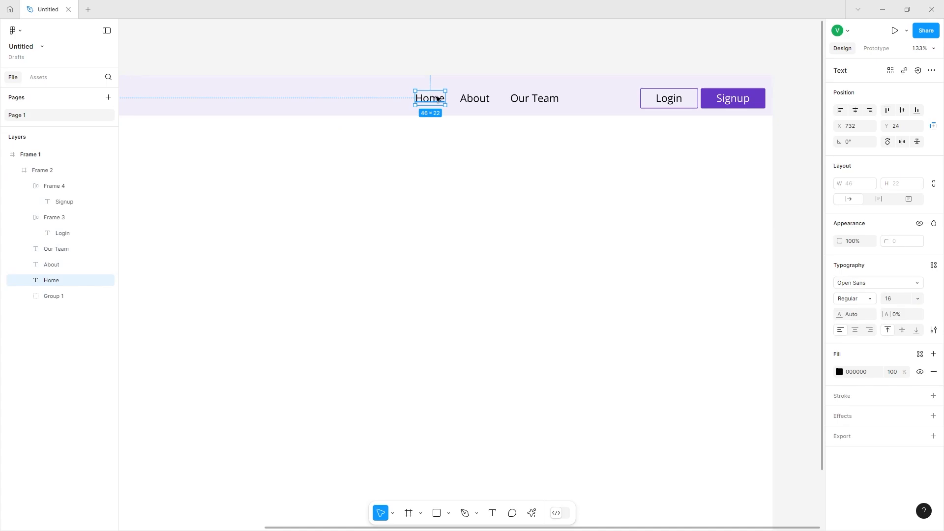
pyautogui.keyDown('shift'); pyautogui.click(475, 98); pyautogui.keyUp('shift')
pyautogui.keyDown('shift'); pyautogui.click(532, 99); pyautogui.keyUp('shift')
pyautogui.hotkey('ctrl', 'g')
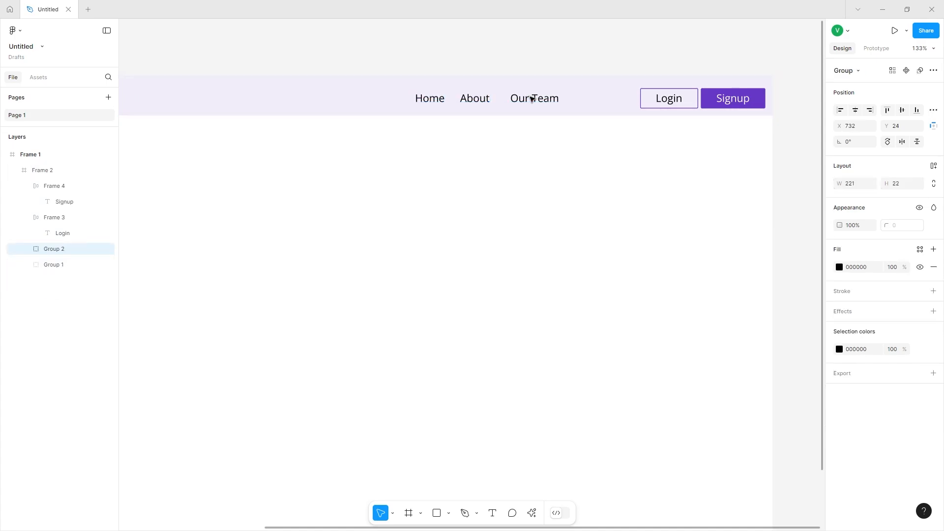
pyautogui.click(934, 167)
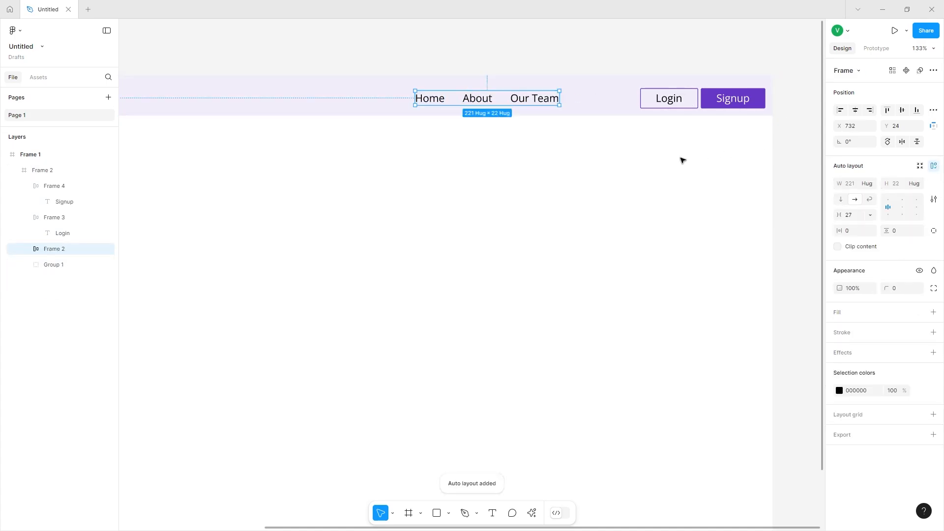
# Select the Login and Signup buttons together and group them.
pyautogui.click(648, 101)
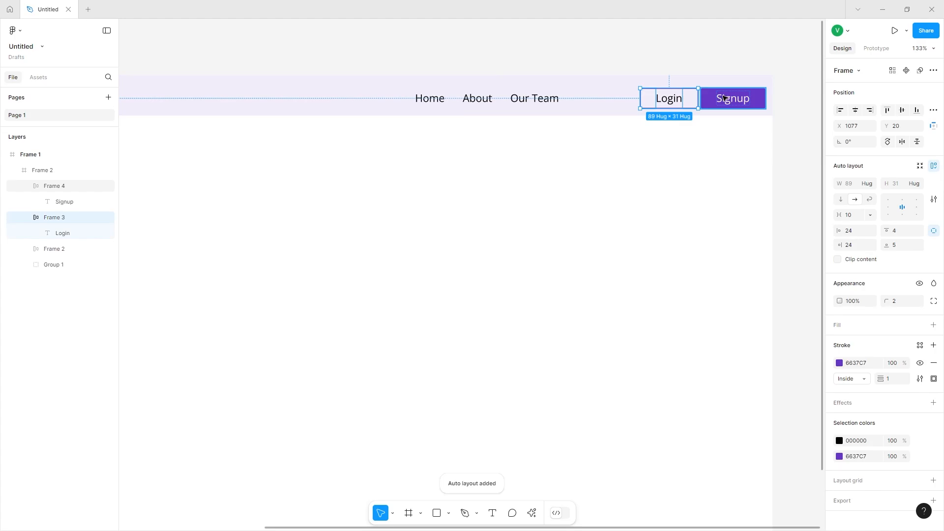
pyautogui.keyDown('shift'); pyautogui.click(724, 98); pyautogui.keyUp('shift')
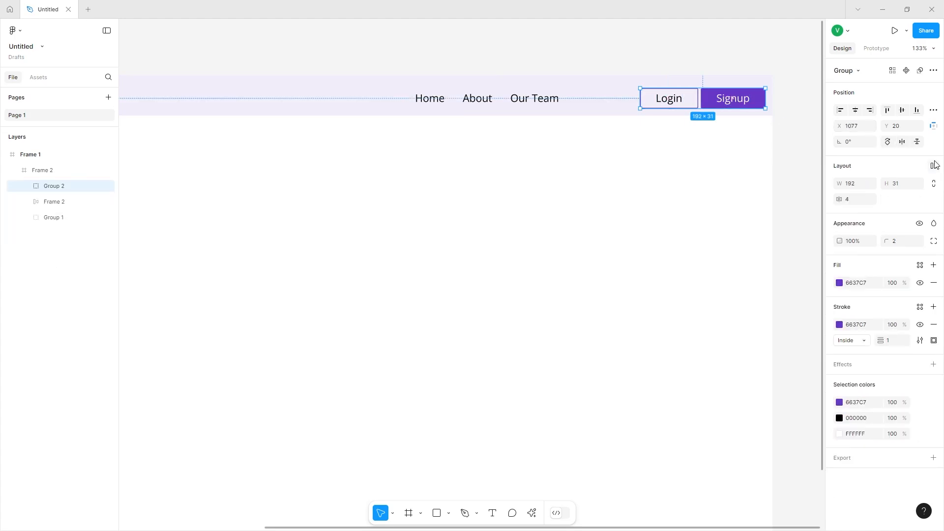
# Reposition the navigation link group and the button group within the header bar.
pyautogui.hscroll(-1, 636, 108)
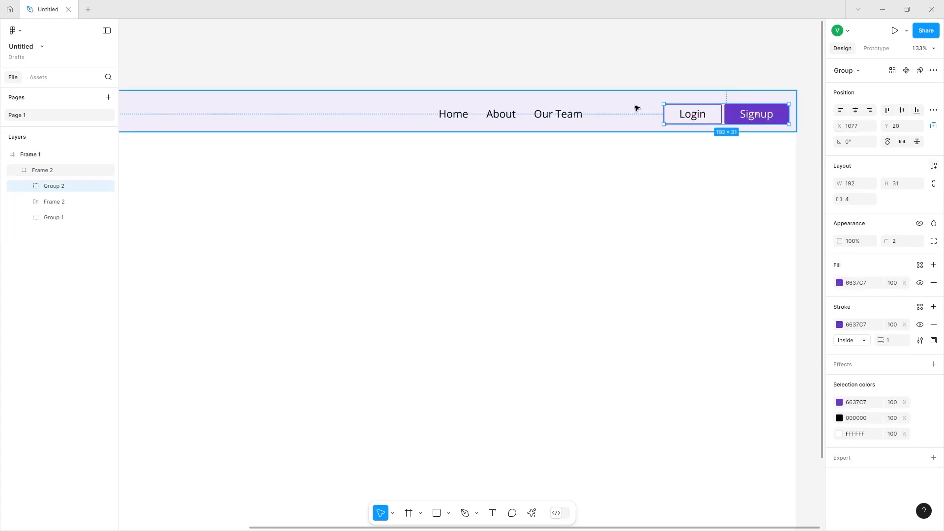
pyautogui.scroll(-4, 636, 108)
pyautogui.moveTo(468, 76); pyautogui.dragTo(509, 77)
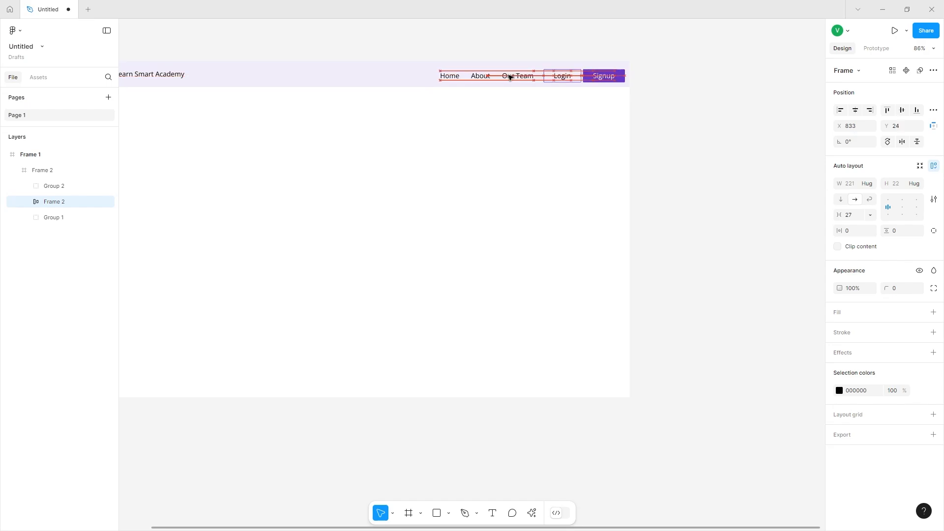
pyautogui.click(566, 76)
pyautogui.scroll(5, 561, 78)
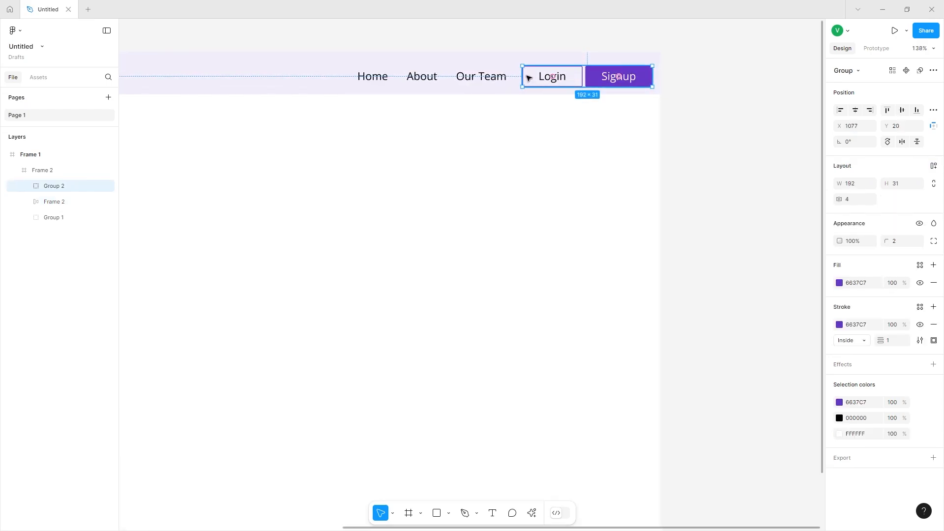
pyautogui.moveTo(539, 76); pyautogui.dragTo(539, 74)
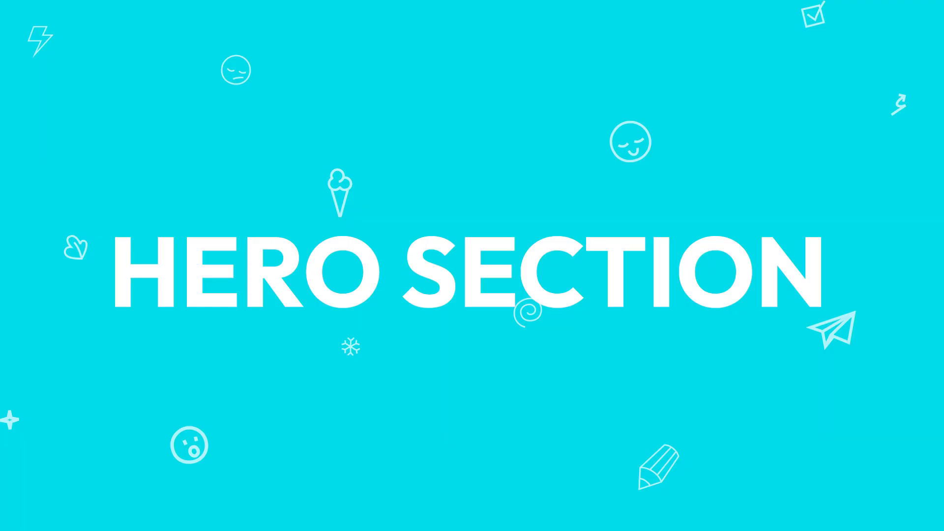
# Start the Image placement command for the hero section.
pyautogui.click(450, 513)
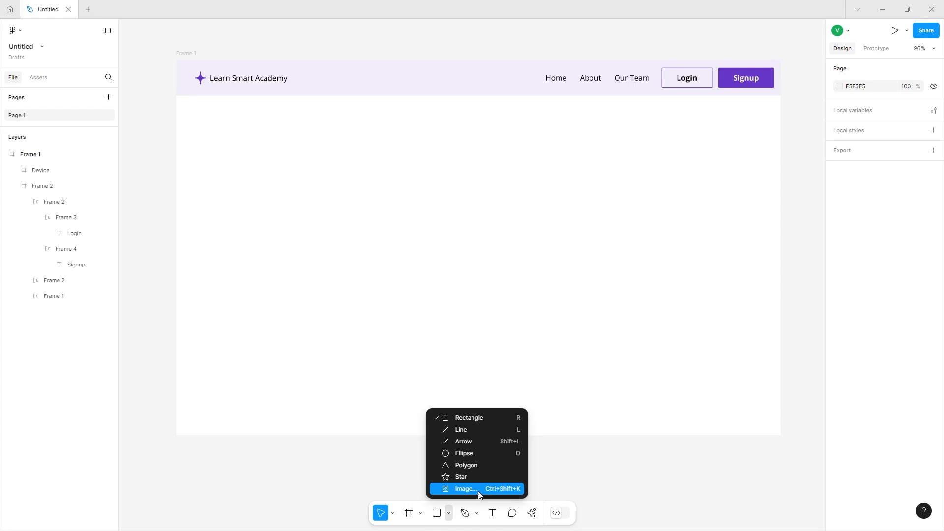
pyautogui.click(465, 489)
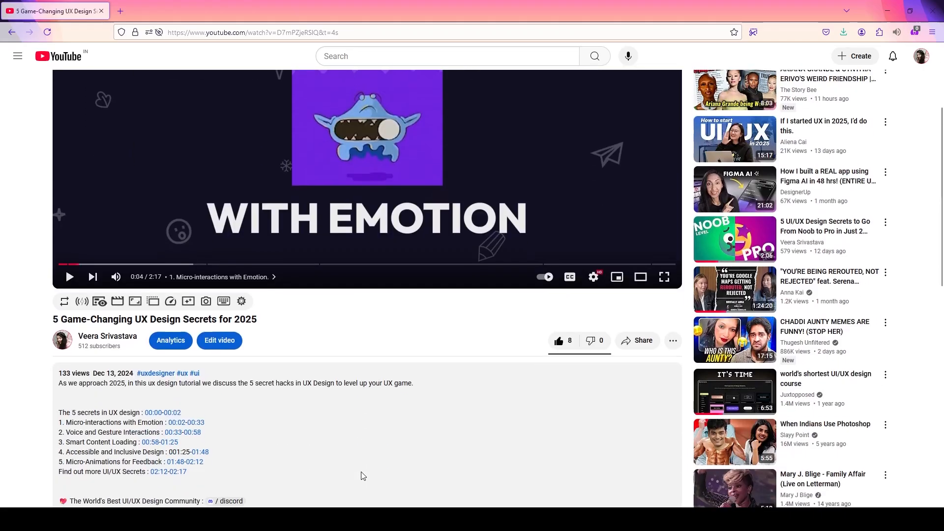
# Open the community asset channel, get the Portfolio Live UI assets, and place the photo in a laptop mockup in the hero.
pyautogui.scroll(-3, 331, 452)
pyautogui.click(227, 347)
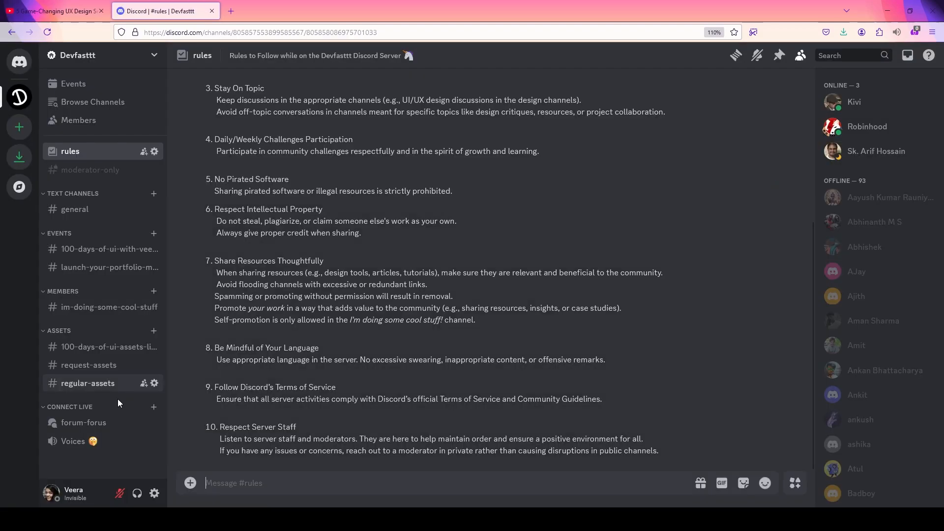
pyautogui.click(86, 392)
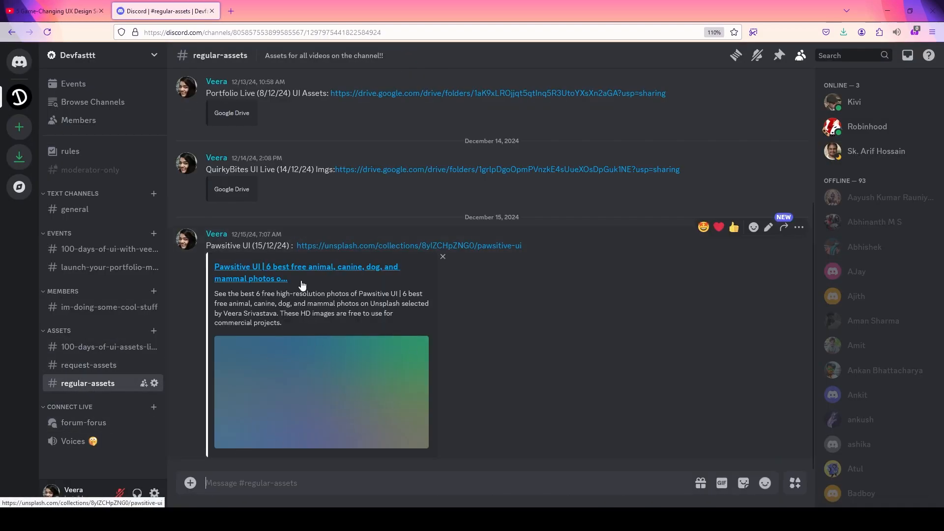
pyautogui.click(102, 350)
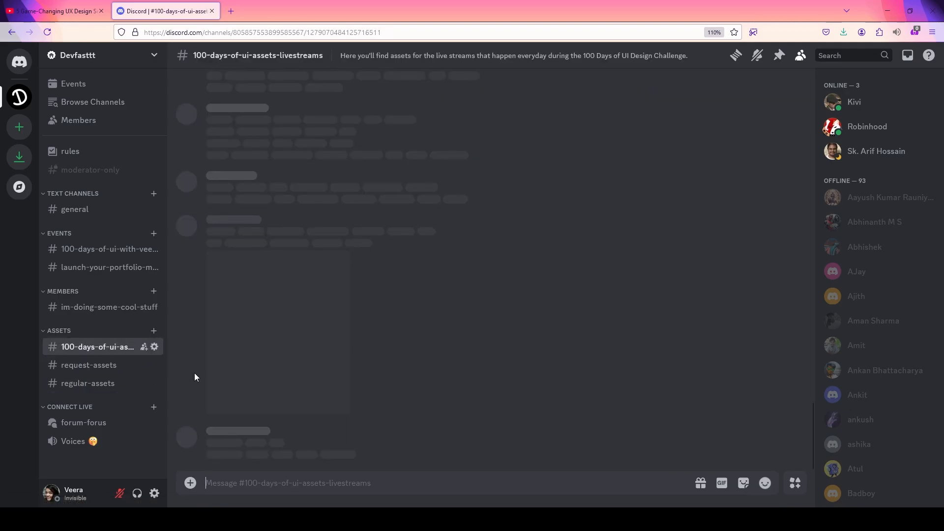
pyautogui.scroll(10, 315, 377)
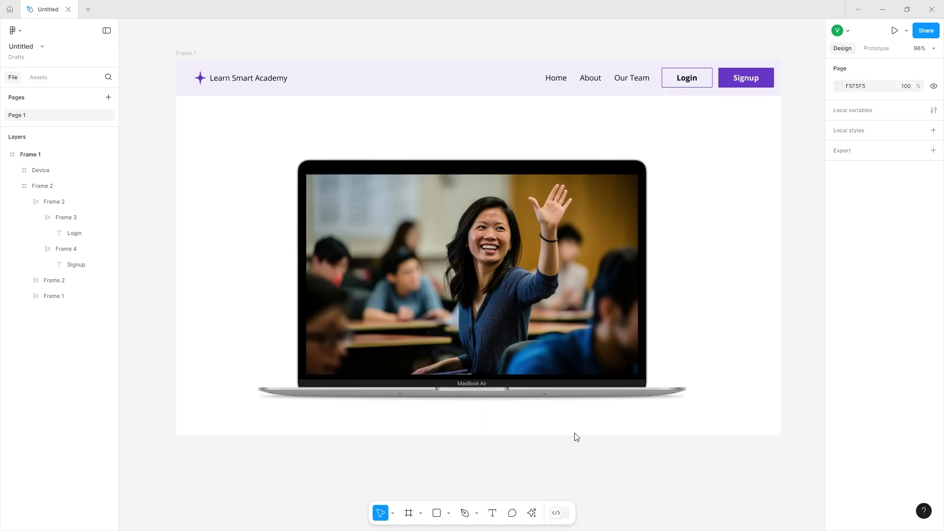
pyautogui.click(547, 347)
pyautogui.moveTo(547, 347); pyautogui.dragTo(352, 321)
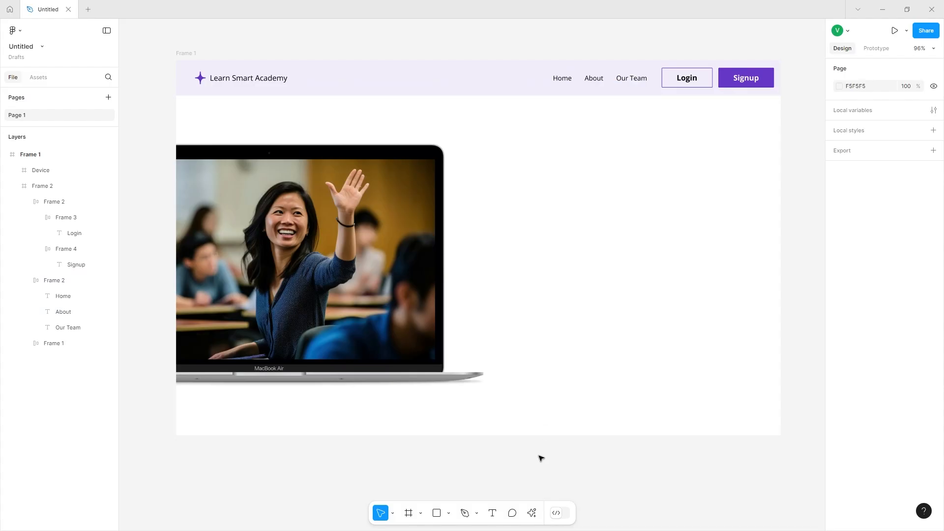
# Add the heading text 'Unlock Your Potential Today' to the right of the laptop mockup.
pyautogui.click(493, 514)
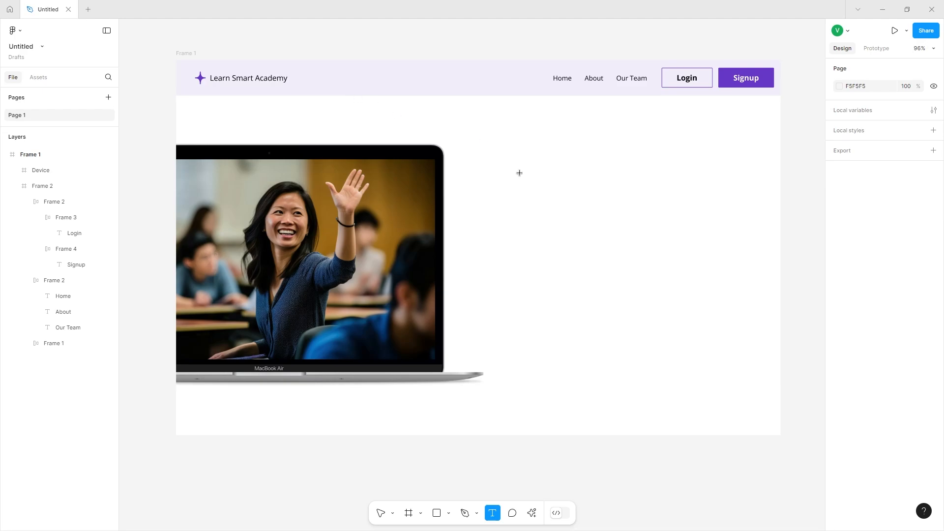
pyautogui.click(552, 173)
pyautogui.write('Unlock Your Potent')
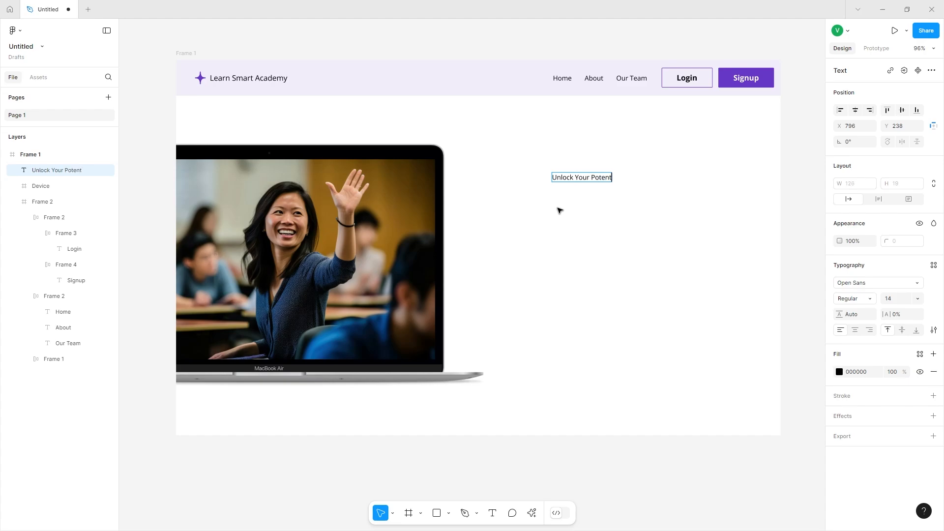
pyautogui.write('ial Today')
pyautogui.press('Escape')
# Set the heading's font to Gasoek One at size 72.
pyautogui.click(848, 282)
pyautogui.write('gas')
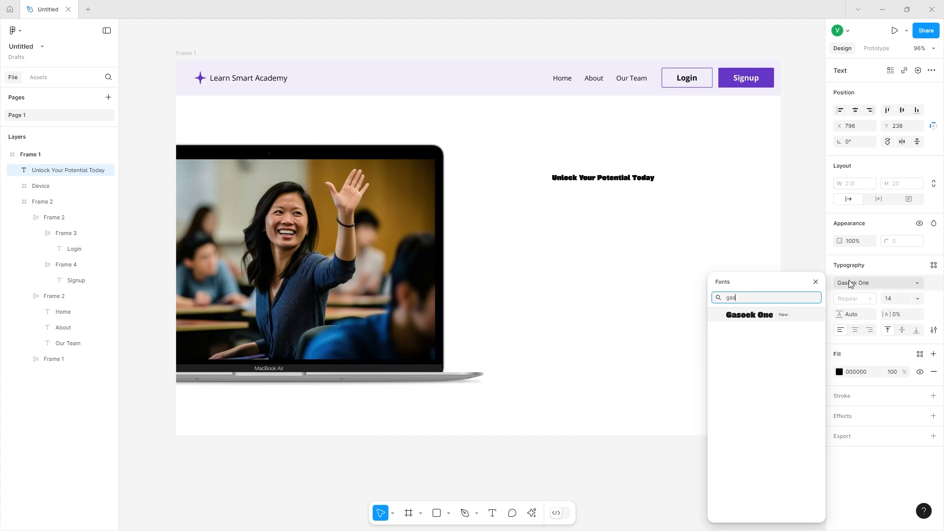
pyautogui.press('Return')
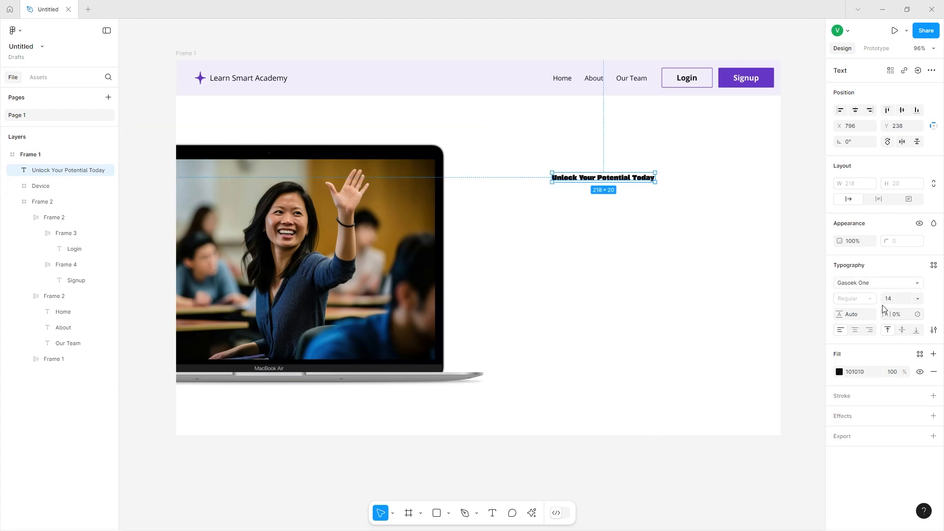
pyautogui.click(889, 299)
pyautogui.press('Return')
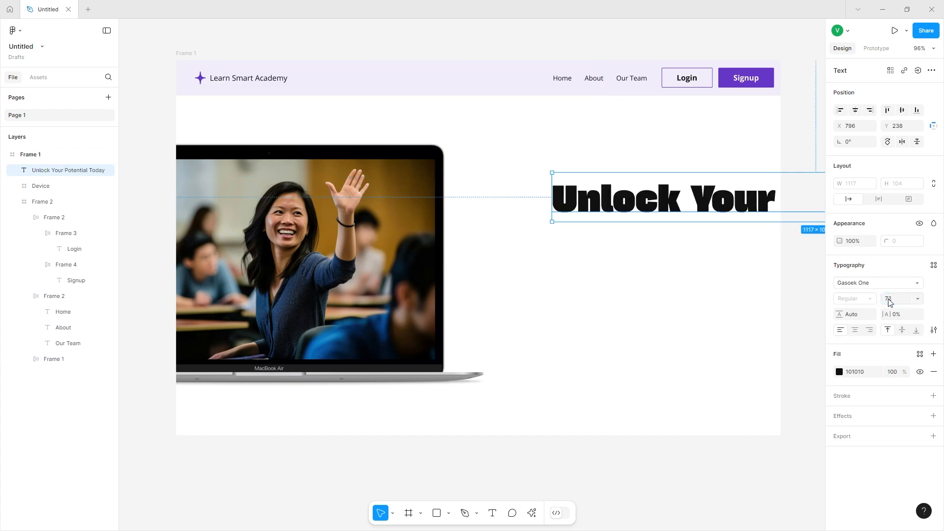
# Reposition the heading, narrow it to wrap onto three lines, and set its line height to about 131%.
pyautogui.moveTo(578, 198); pyautogui.dragTo(401, 204)
pyautogui.moveTo(619, 210); pyautogui.dragTo(538, 212)
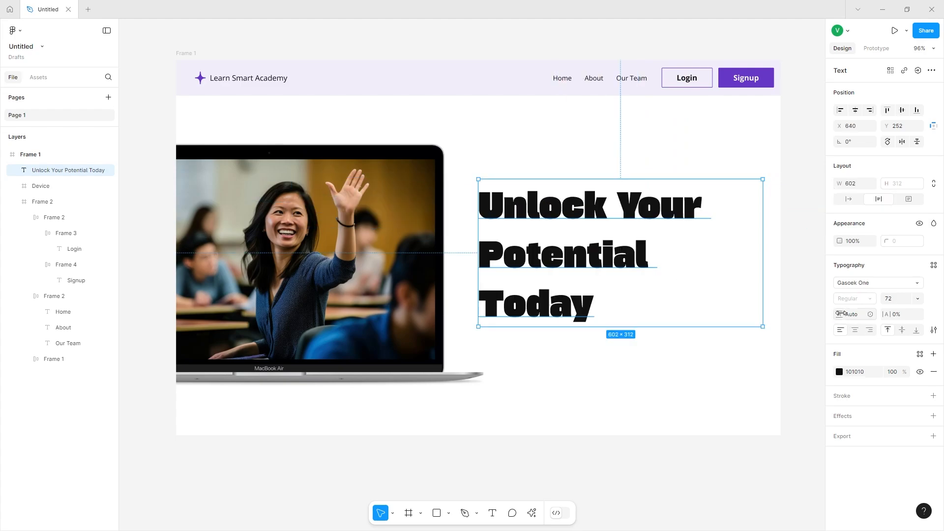
pyautogui.moveTo(841, 314); pyautogui.dragTo(6, 314)
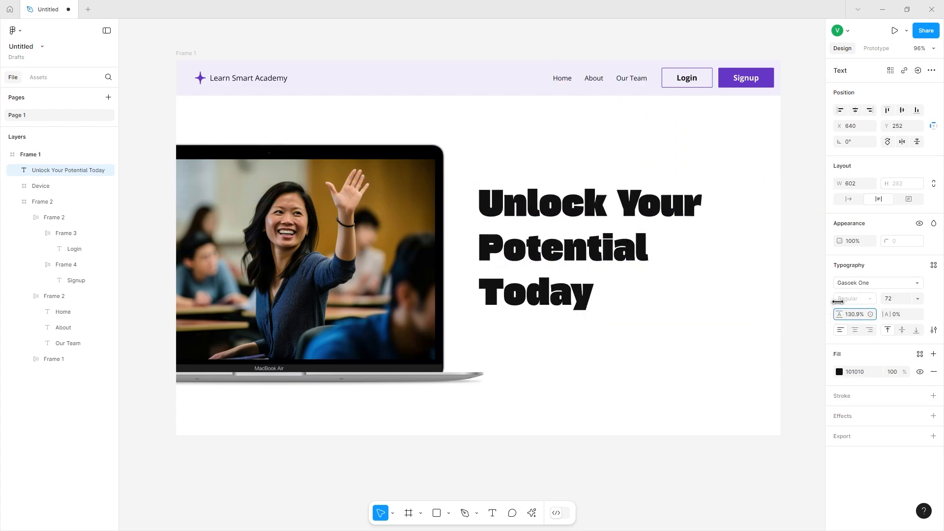
# Color the word 'Potential' in the heading with the purple brand swatch.
pyautogui.doubleClick(580, 250)
pyautogui.doubleClick(580, 251)
pyautogui.tripleClick(580, 251)
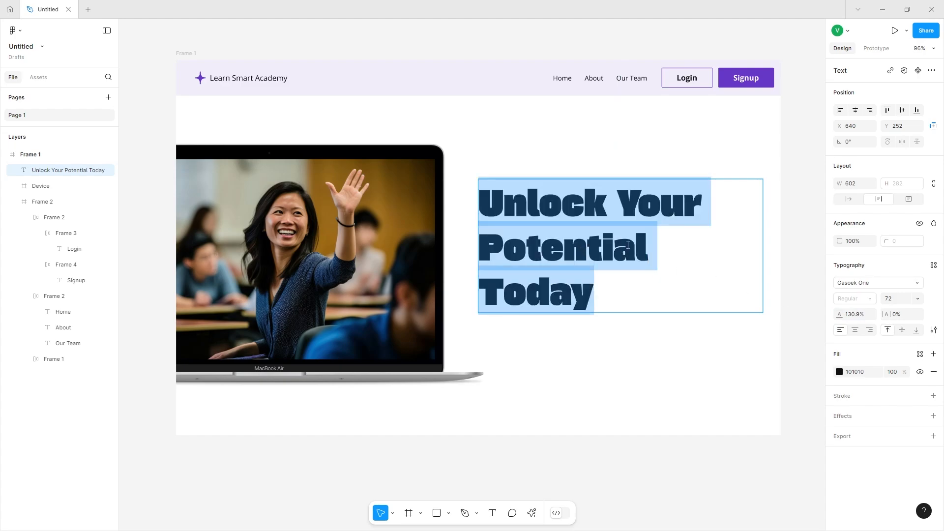
pyautogui.tripleClick(580, 250)
pyautogui.tripleClick(610, 232)
pyautogui.doubleClick(612, 233)
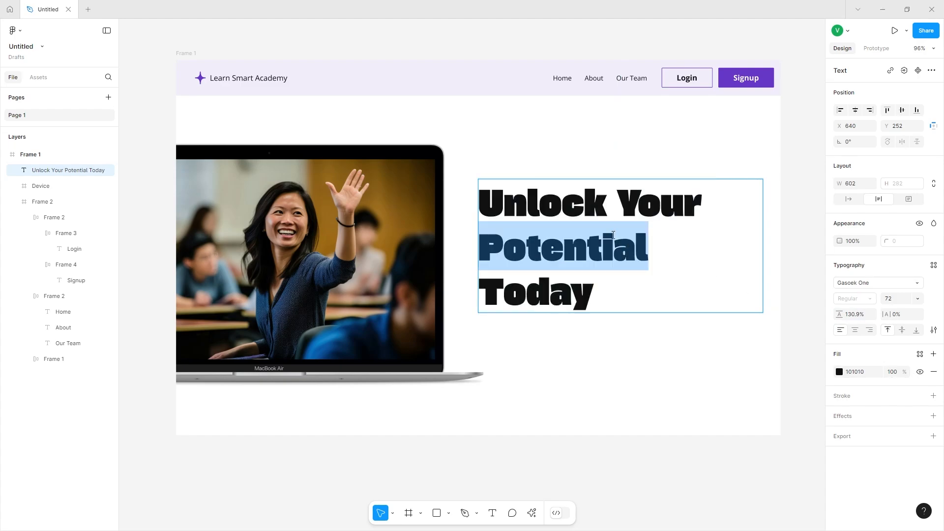
pyautogui.click(840, 372)
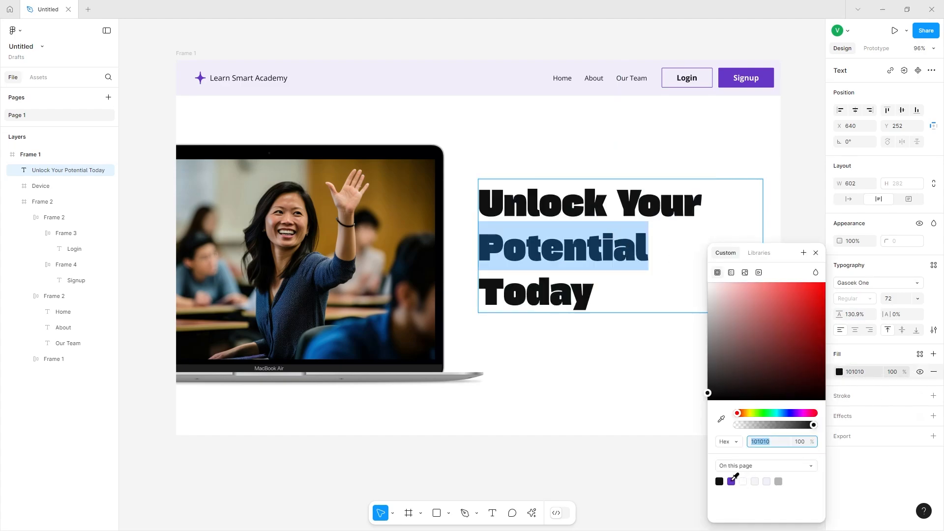
pyautogui.click(732, 481)
pyautogui.press('Escape')
pyautogui.press('Escape')
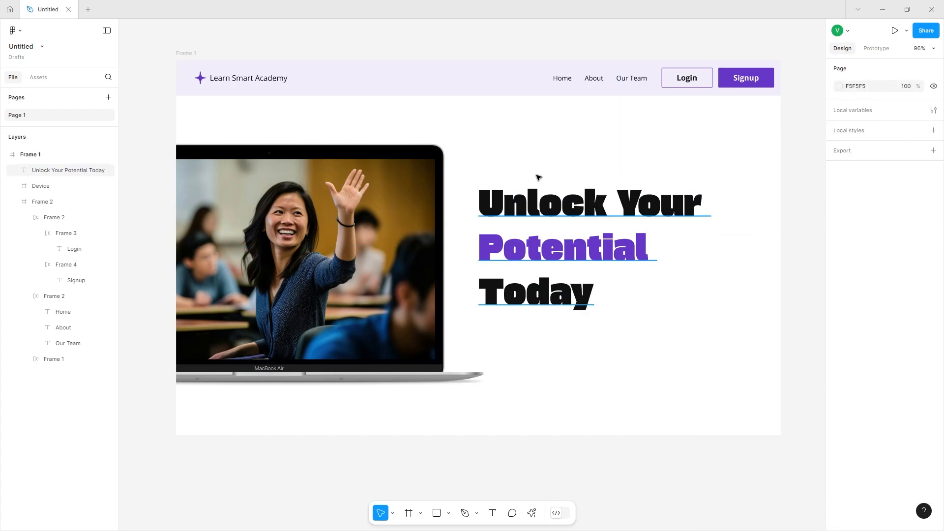
# Tighten the heading's line height to about 123.5% and nudge it into place beside the laptop.
pyautogui.click(610, 219)
pyautogui.moveTo(839, 314); pyautogui.dragTo(438, 328)
pyautogui.moveTo(579, 217); pyautogui.dragTo(580, 212)
pyautogui.moveTo(842, 313); pyautogui.dragTo(733, 301)
pyautogui.moveTo(622, 245); pyautogui.dragTo(639, 246)
pyautogui.press('Return')
# Add a subtitle text 'Explore our diverse range of' below the heading.
pyautogui.click(504, 319)
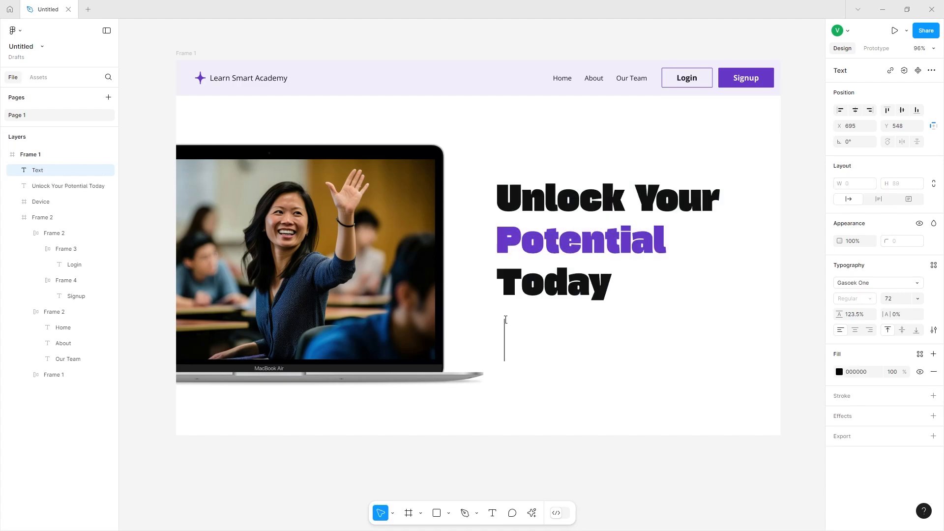
pyautogui.write('Explore a')
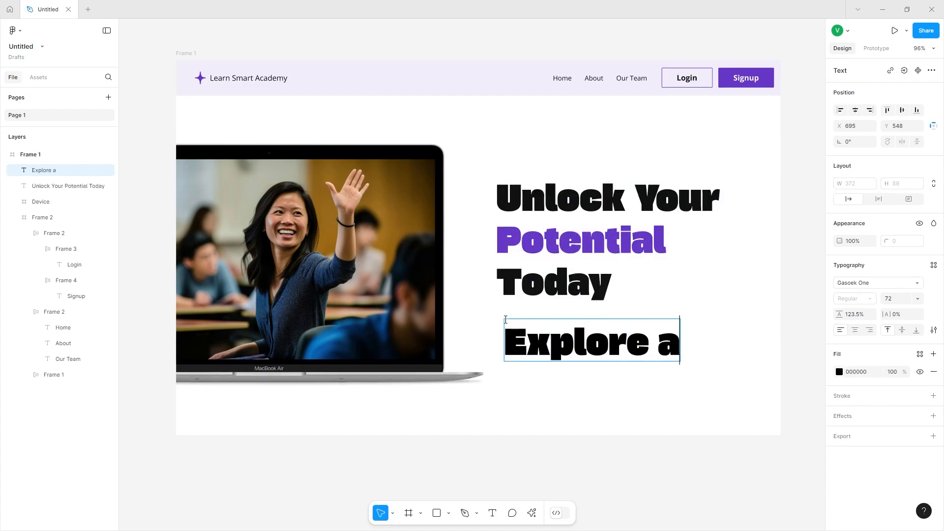
pyautogui.press('BackSpace')
pyautogui.write('our')
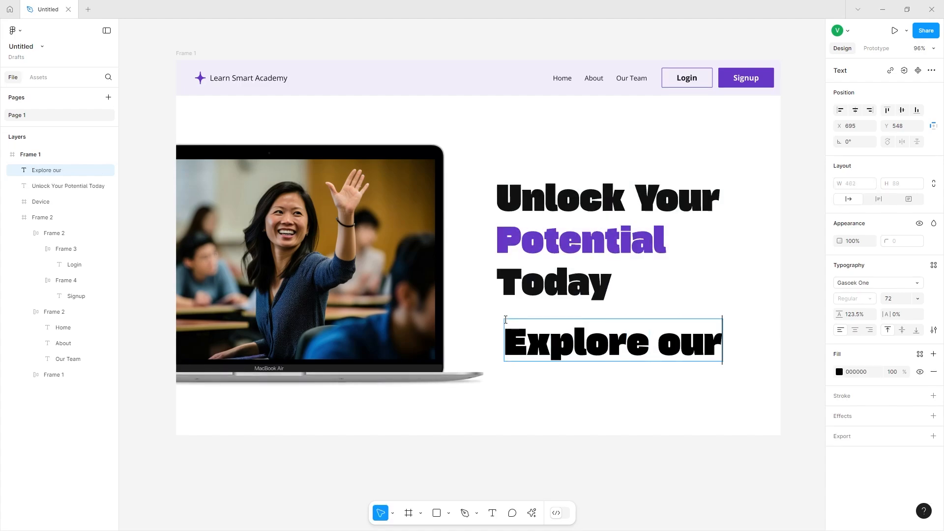
pyautogui.write(' diverse')
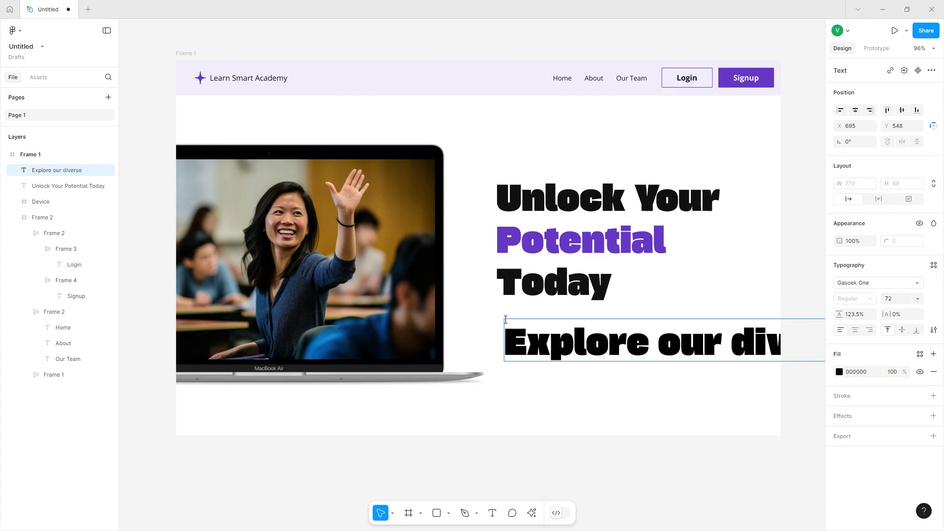
pyautogui.write(' range of')
pyautogui.press('Escape')
pyautogui.moveTo(598, 344); pyautogui.dragTo(549, 327)
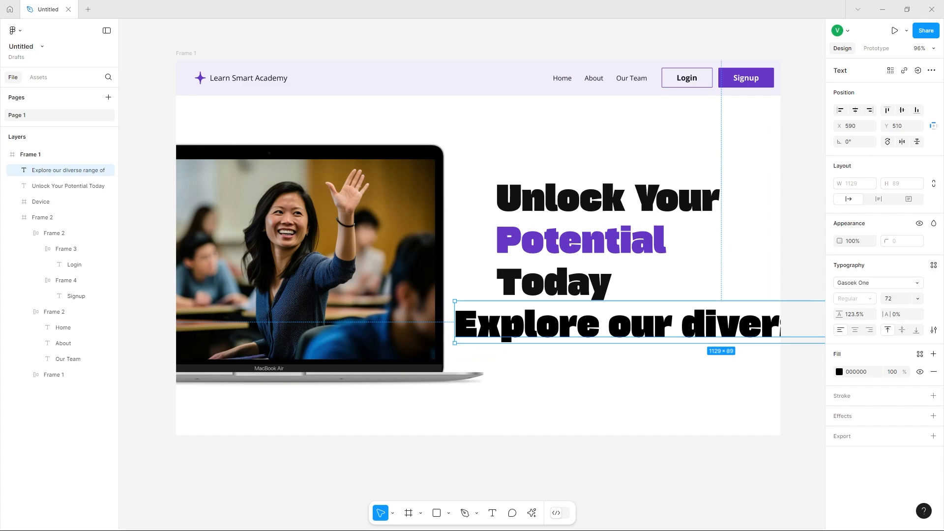
# Set the subtitle's font to Open Sans with a 150% line height.
pyautogui.click(854, 315)
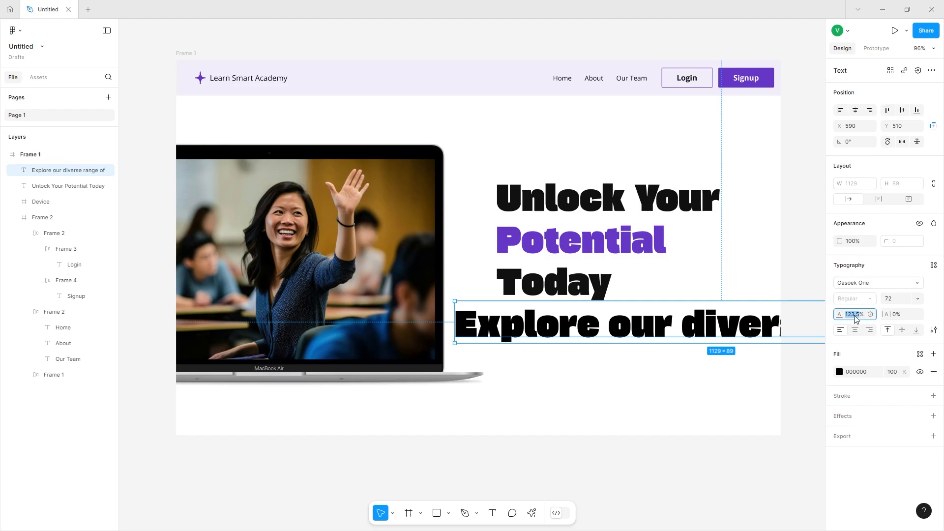
pyautogui.click(859, 282)
pyautogui.write('open')
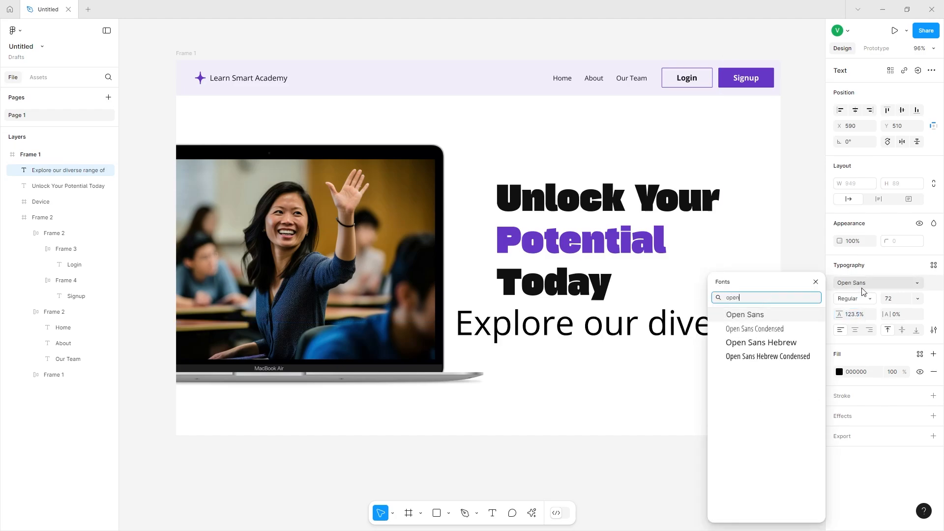
pyautogui.press('Return')
pyautogui.click(865, 316)
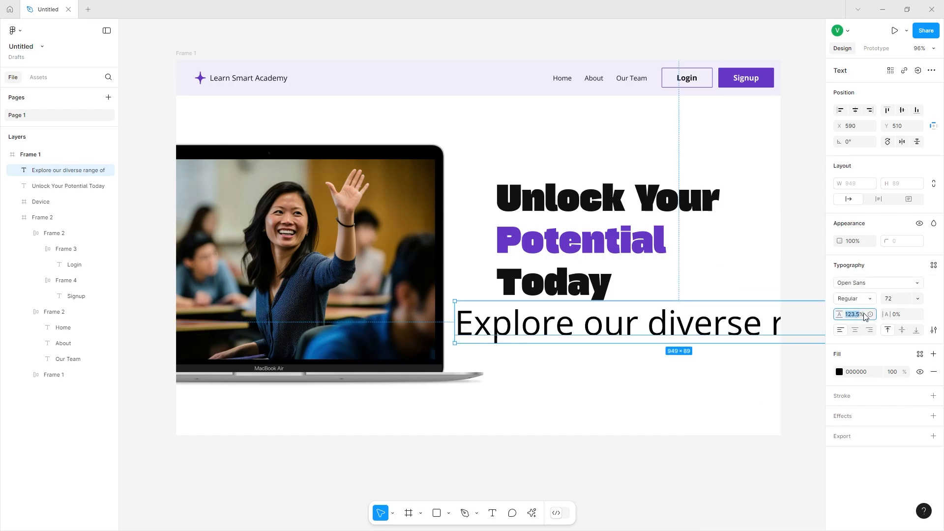
pyautogui.write('150')
pyautogui.press('Return')
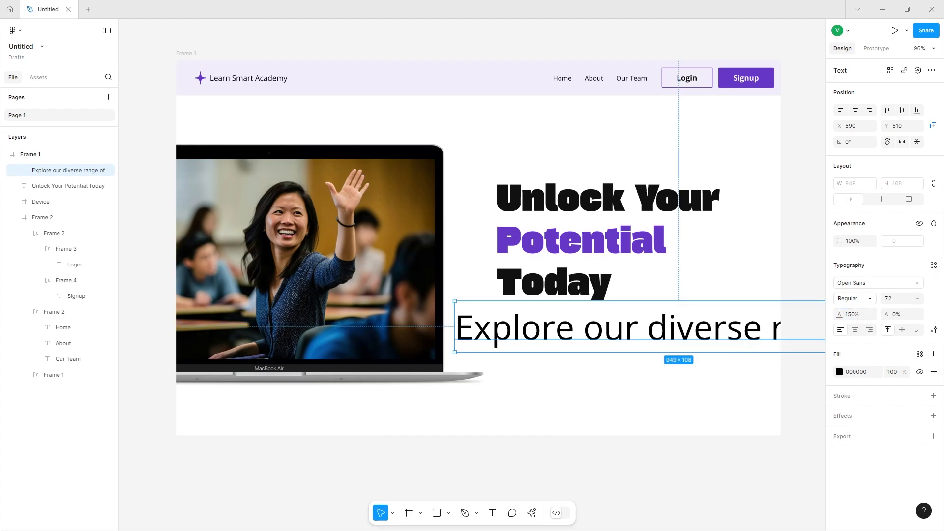
# Set the subtitle's font size to 18 and its fill color to 6D6D6D.
pyautogui.click(904, 301)
pyautogui.write('18')
pyautogui.press('Return')
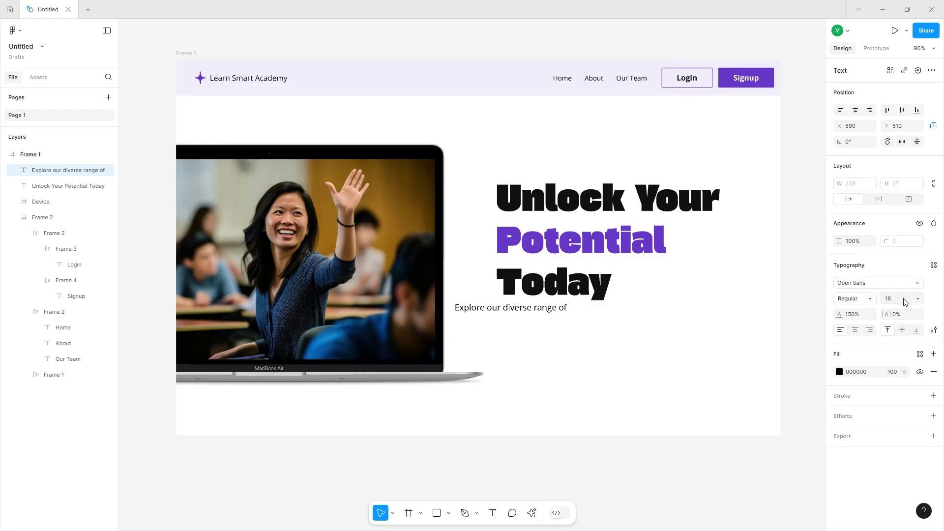
pyautogui.click(866, 372)
pyautogui.write('6')
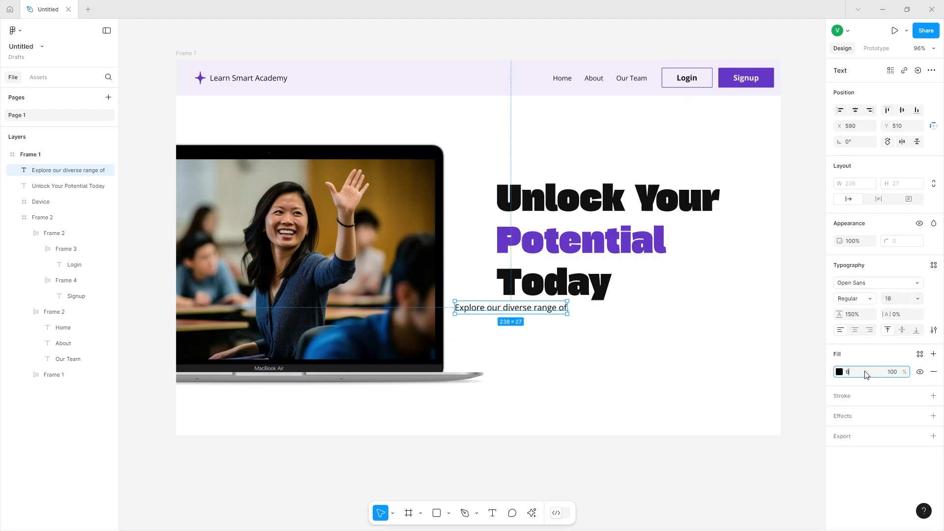
pyautogui.write('d6d6d')
pyautogui.press('Return')
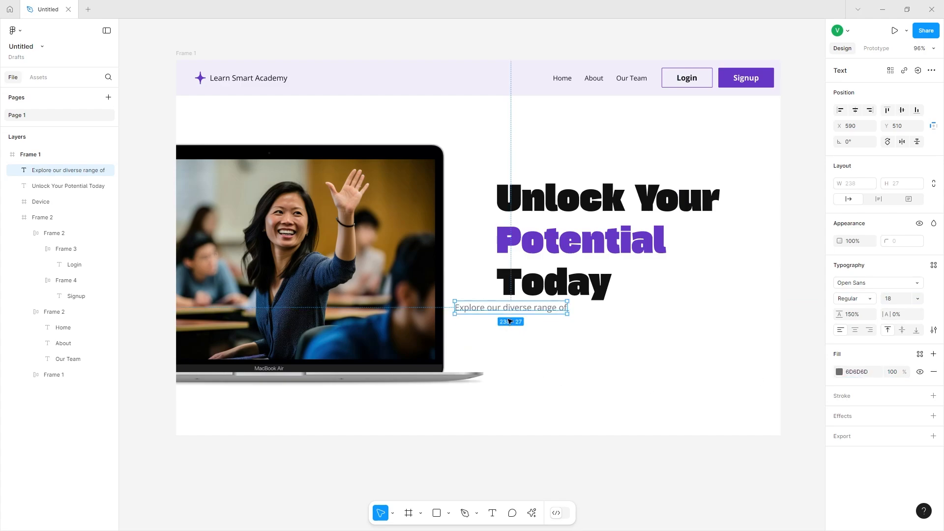
# Align the subtitle under the heading and extend it with 'courses designed to elevate your skills and'.
pyautogui.moveTo(523, 309); pyautogui.dragTo(565, 317)
pyautogui.doubleClick(610, 318)
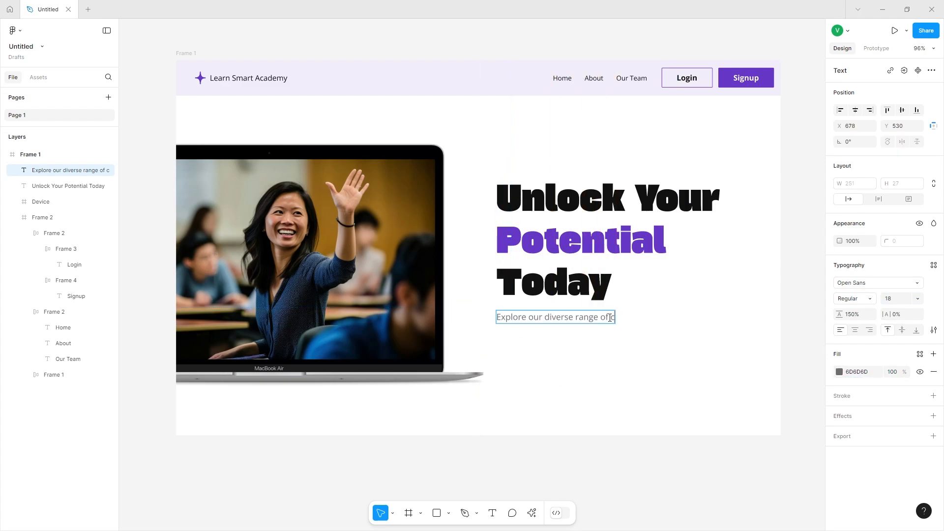
pyautogui.write('courses designed to elevate')
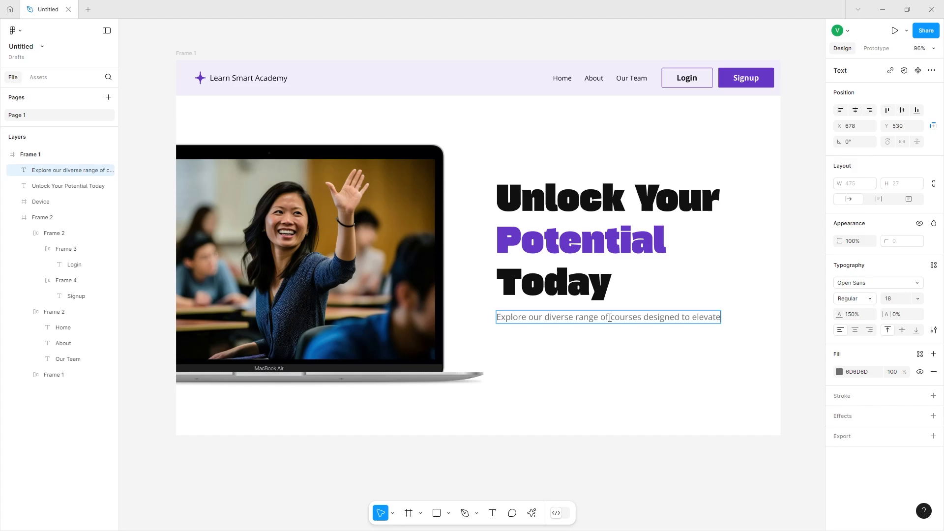
pyautogui.write(' your skills and')
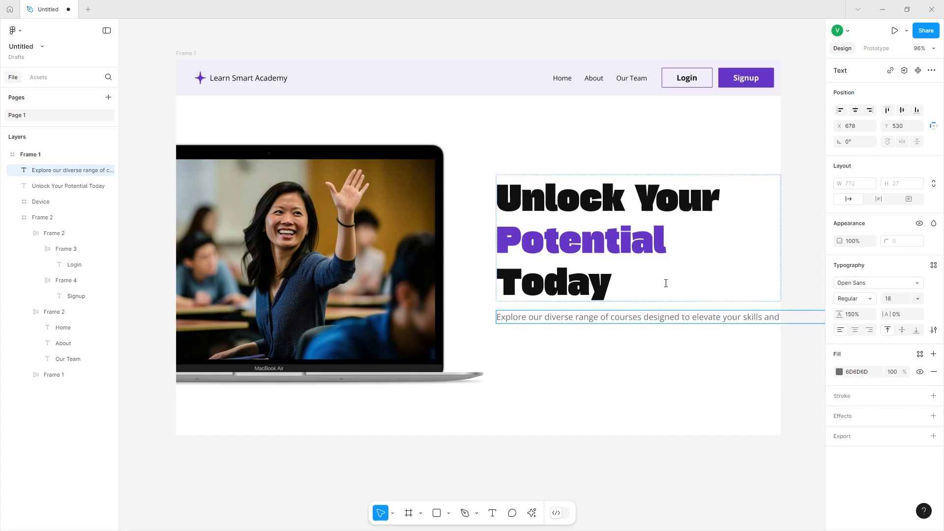
pyautogui.press('Escape')
# Narrow the subtitle box to about 493 px wide so it wraps onto two lines.
pyautogui.hscroll(4, 687, 353)
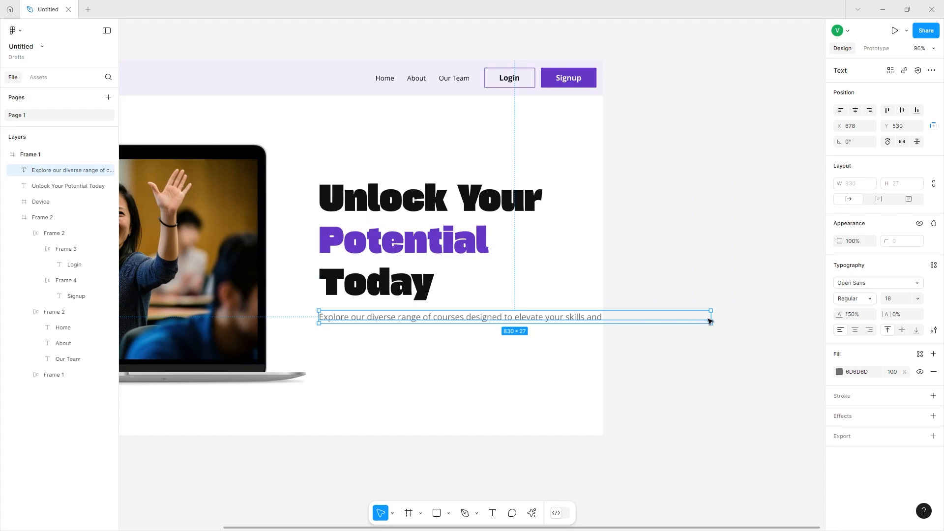
pyautogui.moveTo(710, 321); pyautogui.dragTo(552, 322)
pyautogui.hscroll(-5, 565, 327)
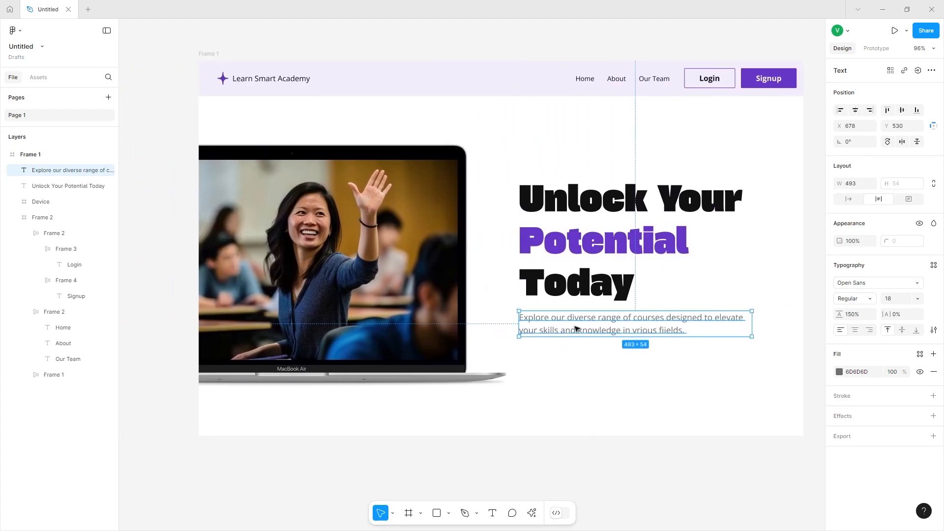
# Correct the subtitle's ending to read 'knowledge in various fields.'.
pyautogui.doubleClick(662, 336)
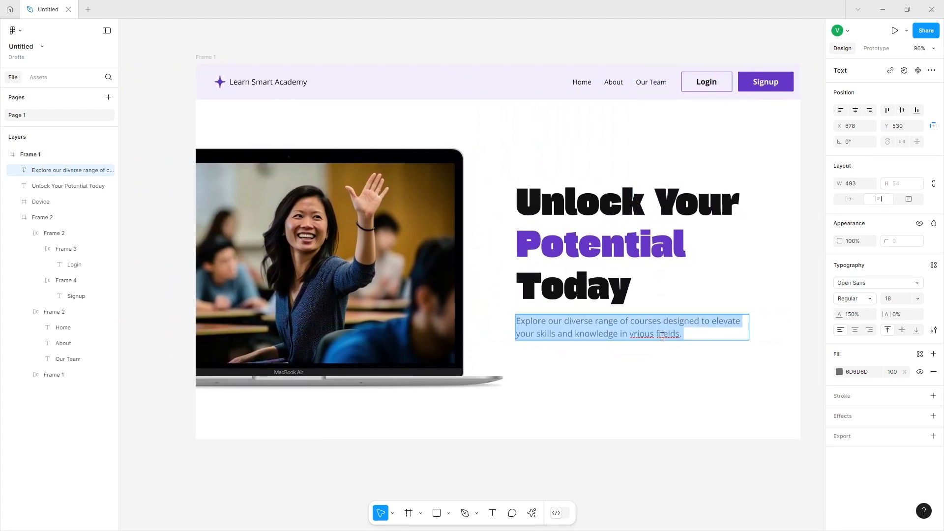
pyautogui.click(662, 337)
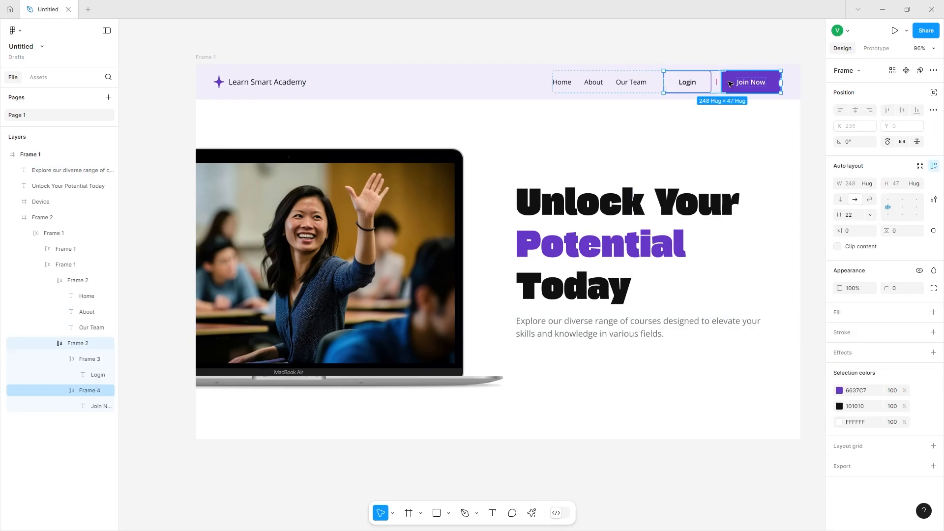
pyautogui.click(686, 372)
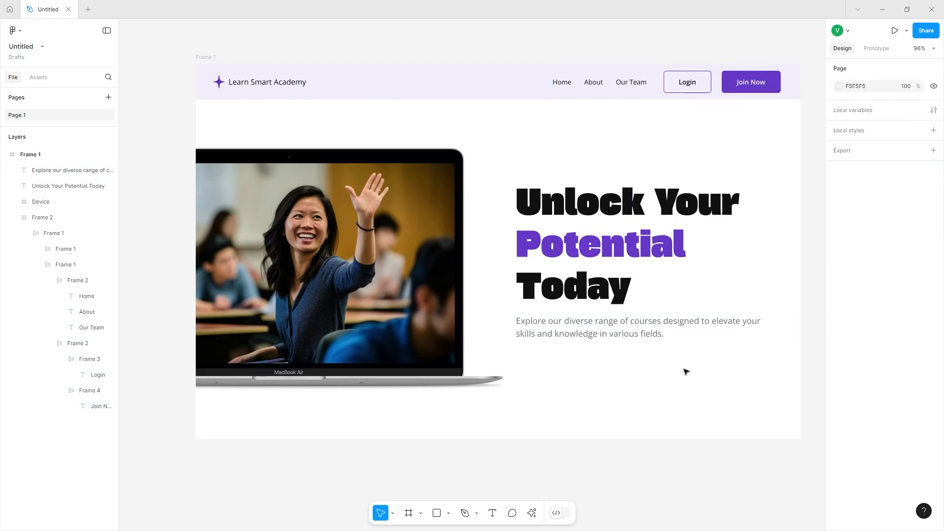
# Paste the Login and Join Now button pair into the hero and position it just below the subtitle.
pyautogui.hotkey('ctrl', 'v')
pyautogui.moveTo(704, 92); pyautogui.dragTo(537, 367)
pyautogui.moveTo(695, 82); pyautogui.dragTo(445, 390)
pyautogui.hscroll(-5, 447, 386)
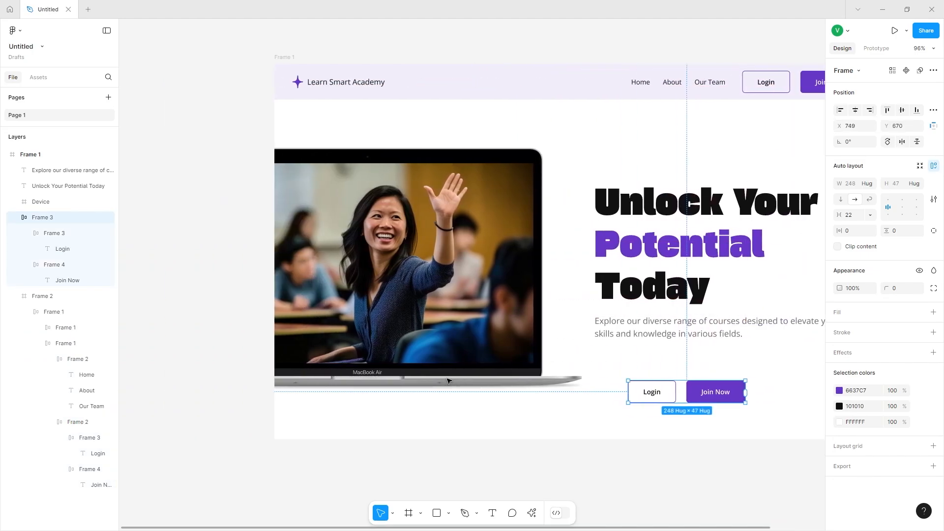
pyautogui.moveTo(583, 397); pyautogui.dragTo(552, 366)
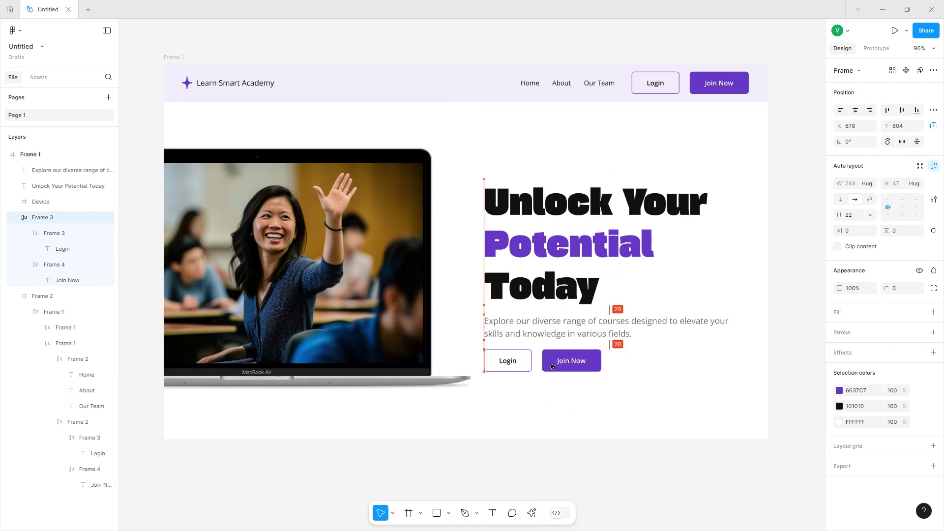
# Select the subtitle together with the button pair, nudge them up slightly, and group them.
pyautogui.moveTo(630, 398); pyautogui.dragTo(575, 284)
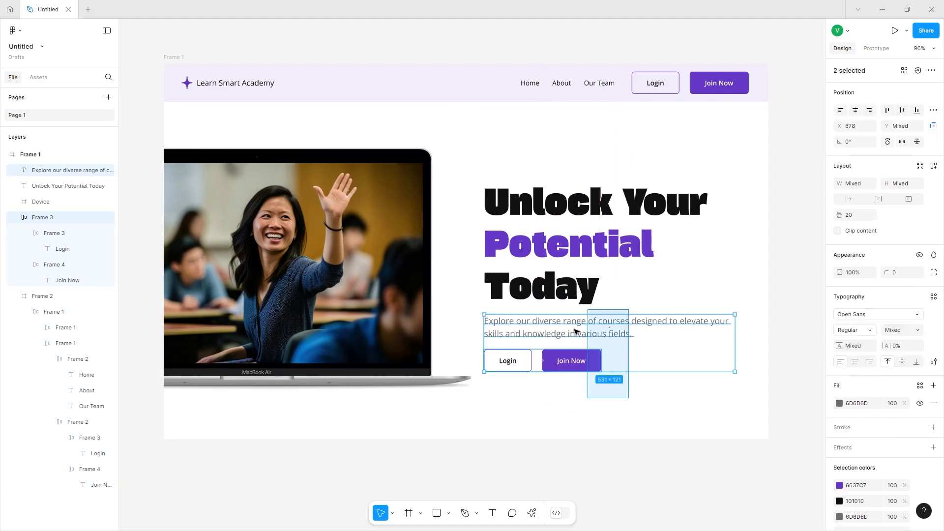
pyautogui.moveTo(582, 336); pyautogui.dragTo(581, 329)
pyautogui.hotkey('ctrl', 'g')
pyautogui.click(614, 393)
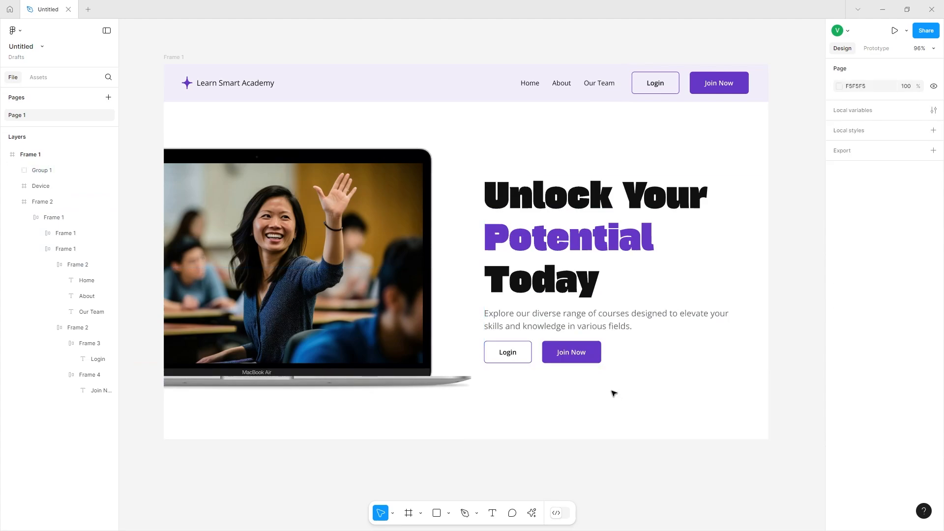
# Stretch the button row to 522 px wide to match the heading block.
pyautogui.hscroll(-1, 610, 386)
pyautogui.click(566, 327)
pyautogui.moveTo(559, 294); pyautogui.dragTo(558, 290)
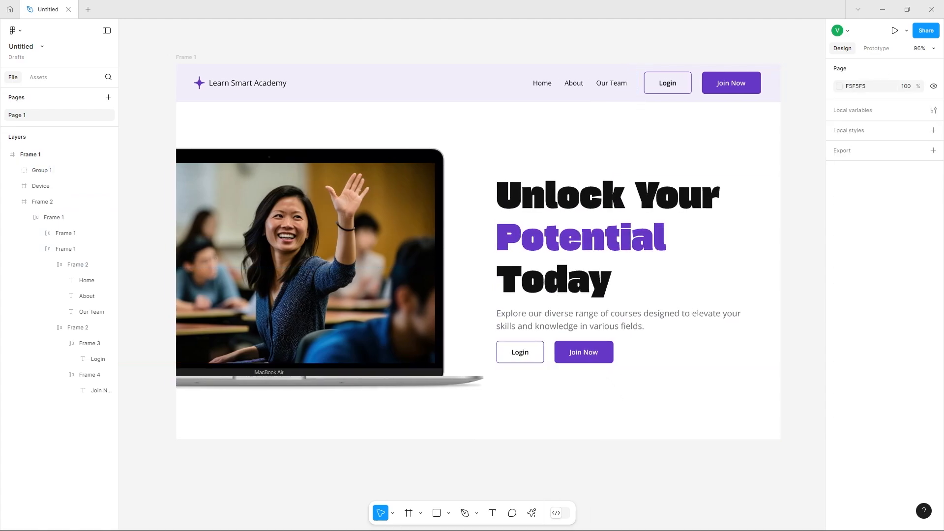
pyautogui.click(585, 350)
pyautogui.doubleClick(585, 350)
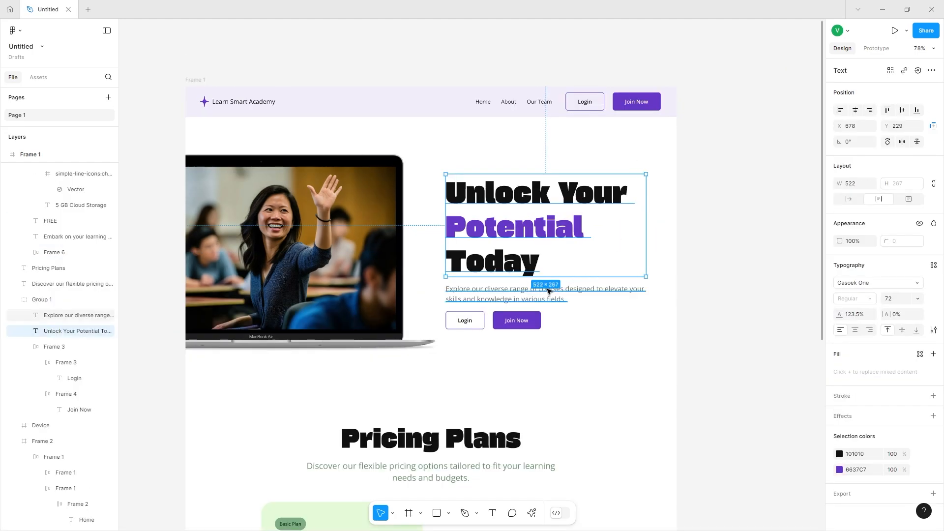
pyautogui.click(533, 322)
pyautogui.moveTo(541, 316); pyautogui.dragTo(647, 316)
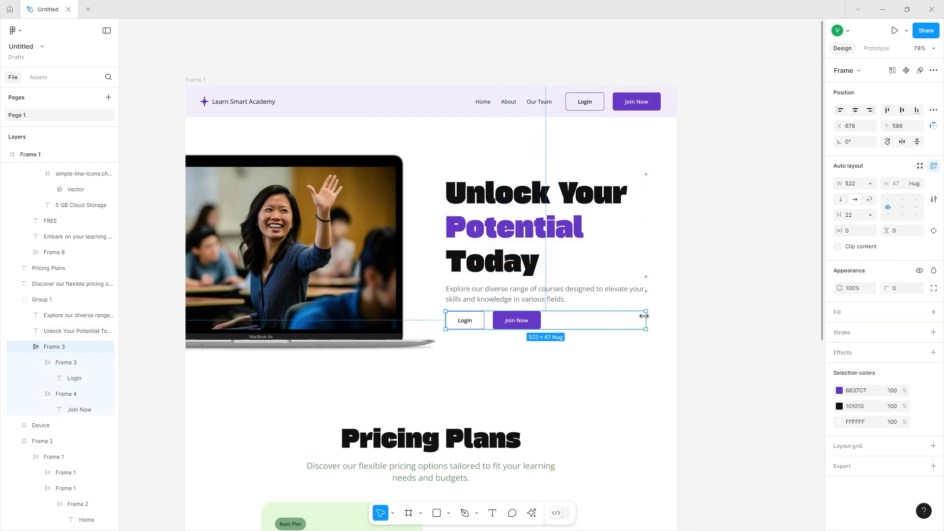
# Set both the Join Now and Login buttons to fill the width of the button row.
pyautogui.click(526, 323)
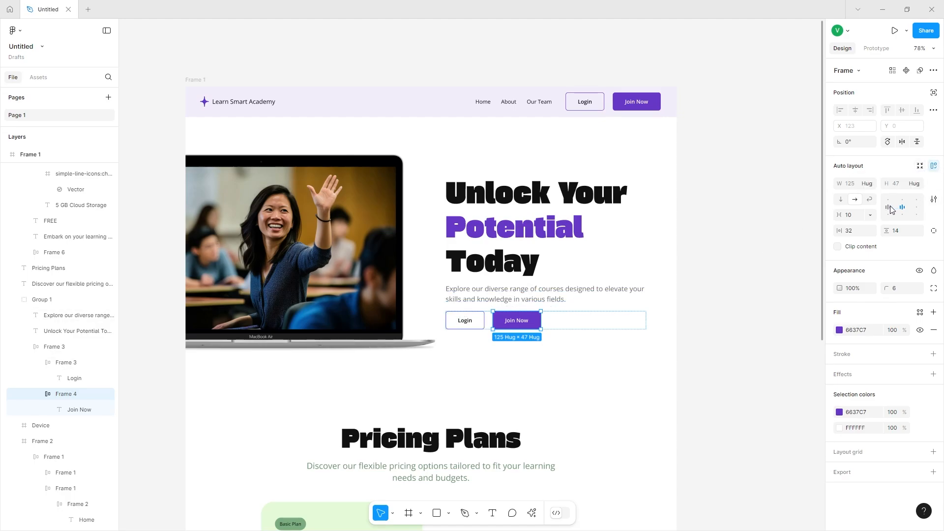
pyautogui.click(870, 187)
pyautogui.click(874, 194)
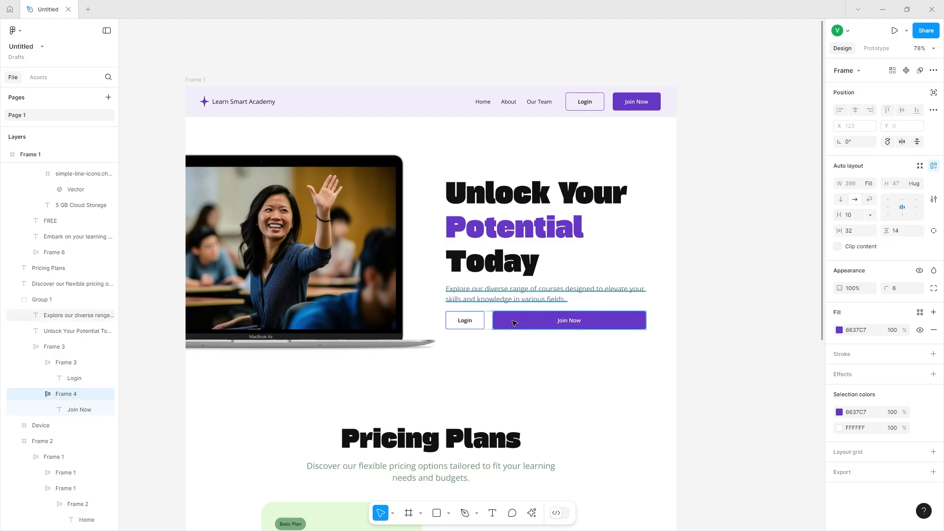
pyautogui.click(478, 321)
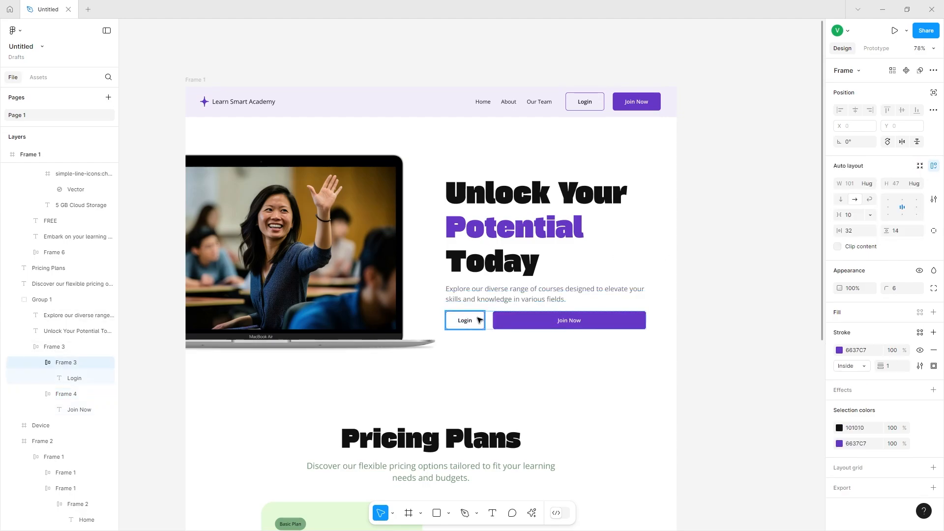
pyautogui.click(869, 186)
pyautogui.click(872, 198)
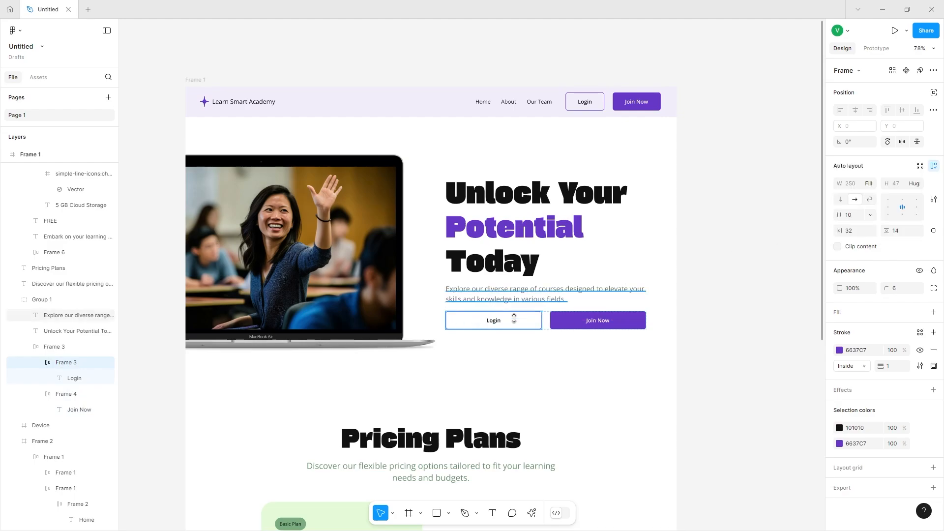
pyautogui.click(525, 372)
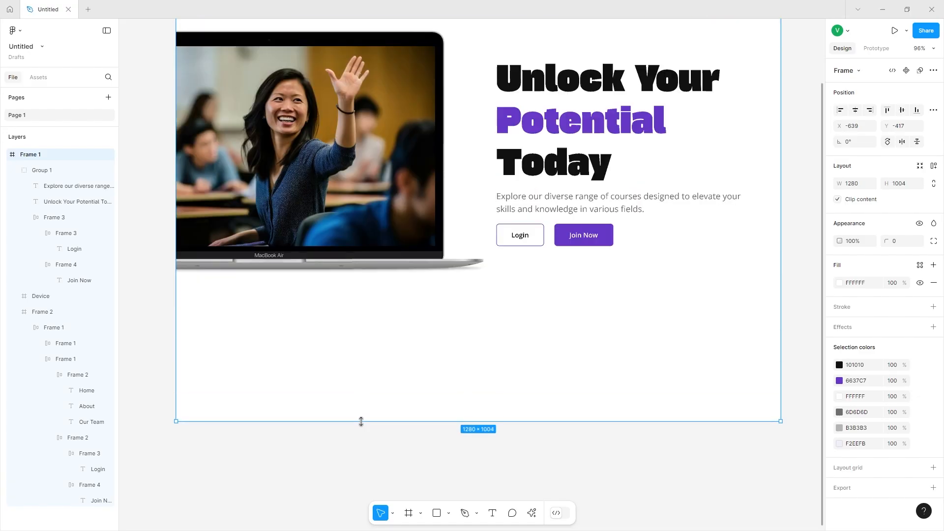
# Extend the main frame's height to 1498 to make room for a section below the hero.
pyautogui.scroll(-10, 362, 422)
pyautogui.moveTo(361, 421); pyautogui.dragTo(371, 398)
pyautogui.scroll(3, 359, 418)
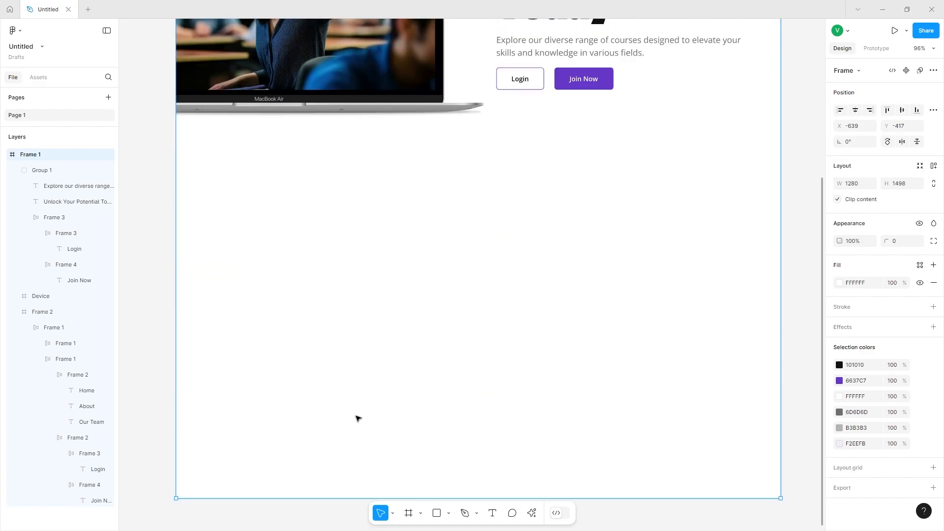
pyautogui.scroll(-1, 356, 415)
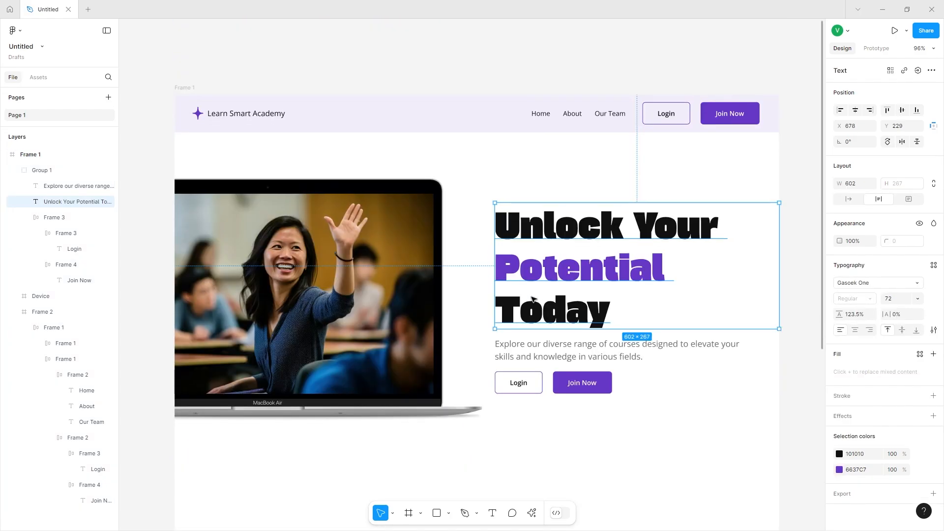
pyautogui.scroll(-1, 532, 297)
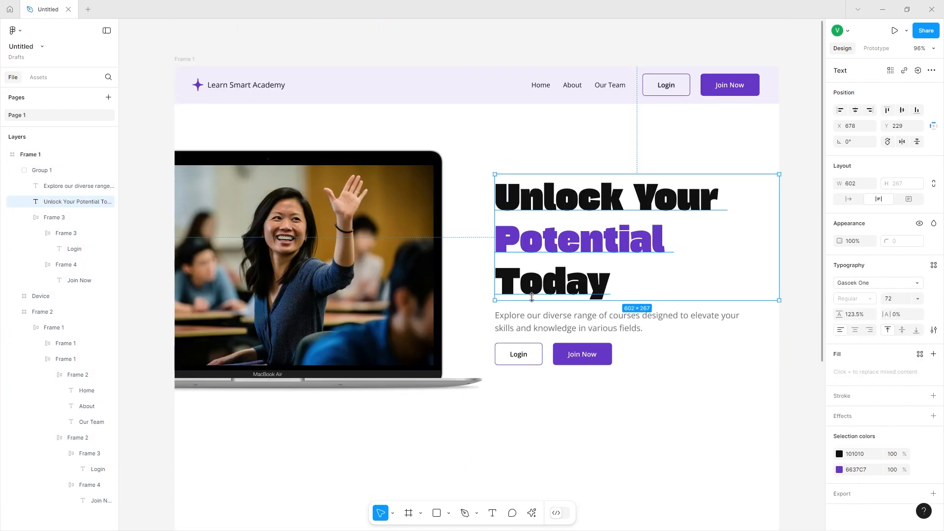
# Paste a copy of the hero heading below the hero and retype it as 'Pricing Plans'.
pyautogui.scroll(3, 472, 354)
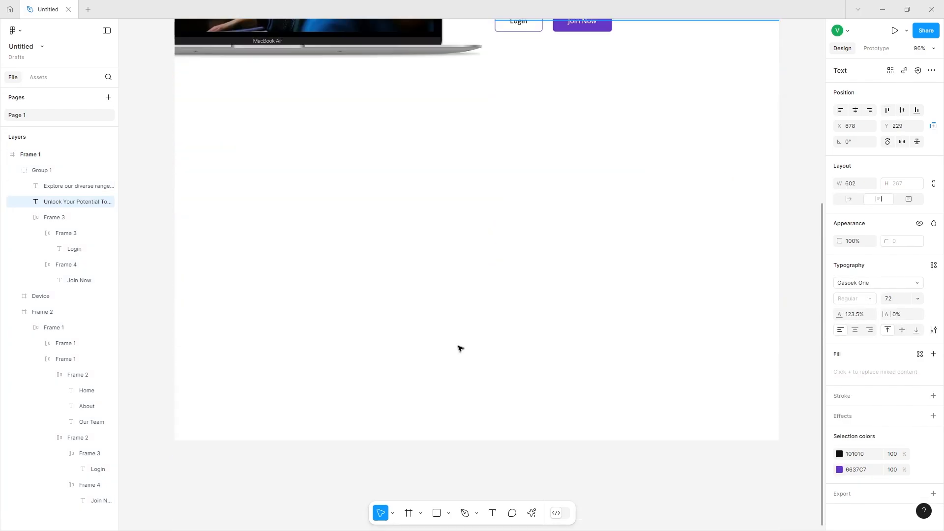
pyautogui.press('Escape')
pyautogui.hotkey('ctrl', 'v')
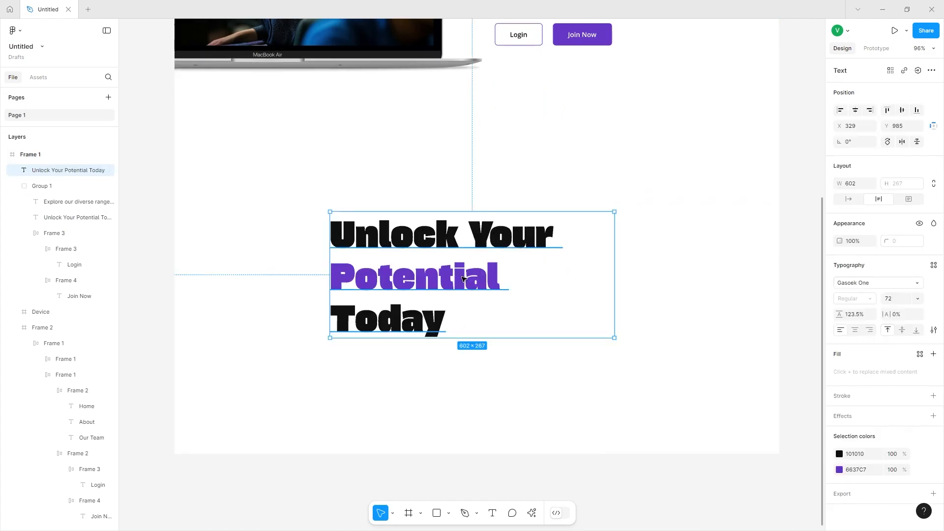
pyautogui.moveTo(462, 279); pyautogui.dragTo(473, 210)
pyautogui.doubleClick(473, 210)
pyautogui.write('Pr')
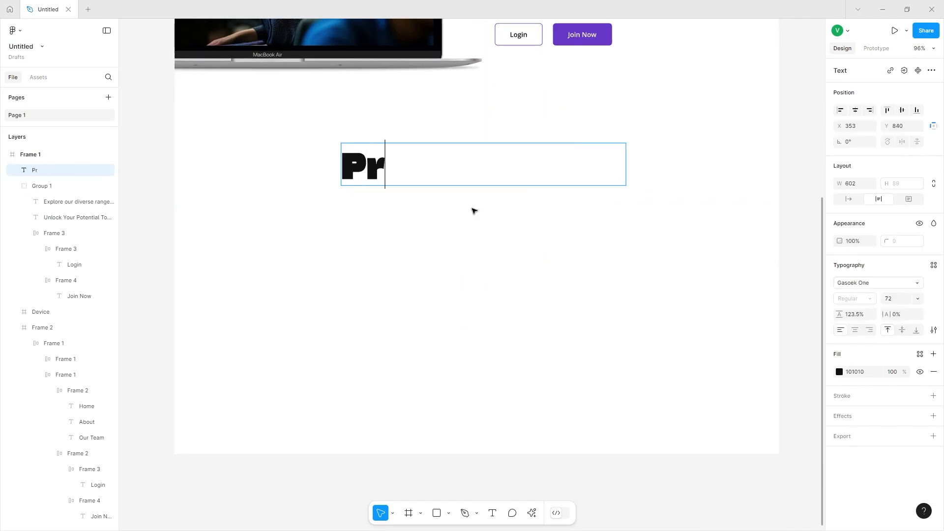
pyautogui.write('icing Plans')
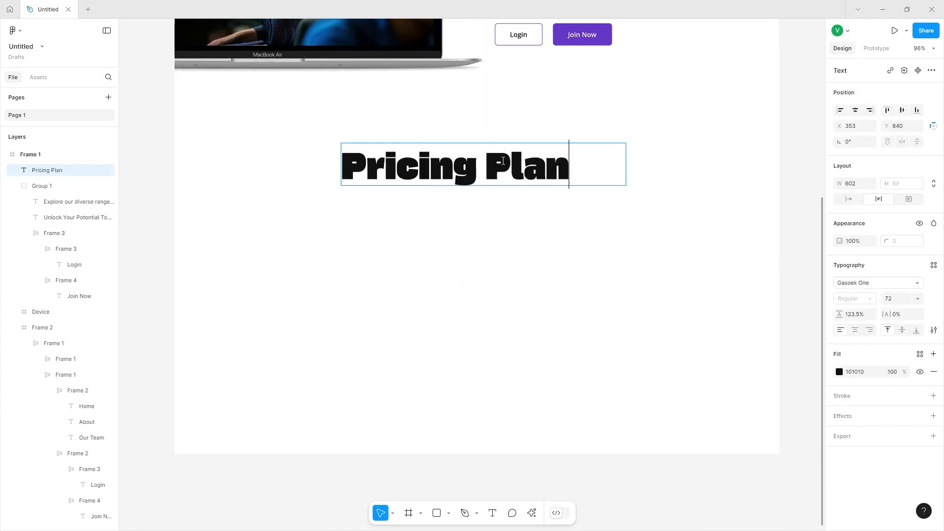
pyautogui.click(573, 207)
# Set the Pricing Plans heading's font size to 64.
pyautogui.scroll(1, 493, 183)
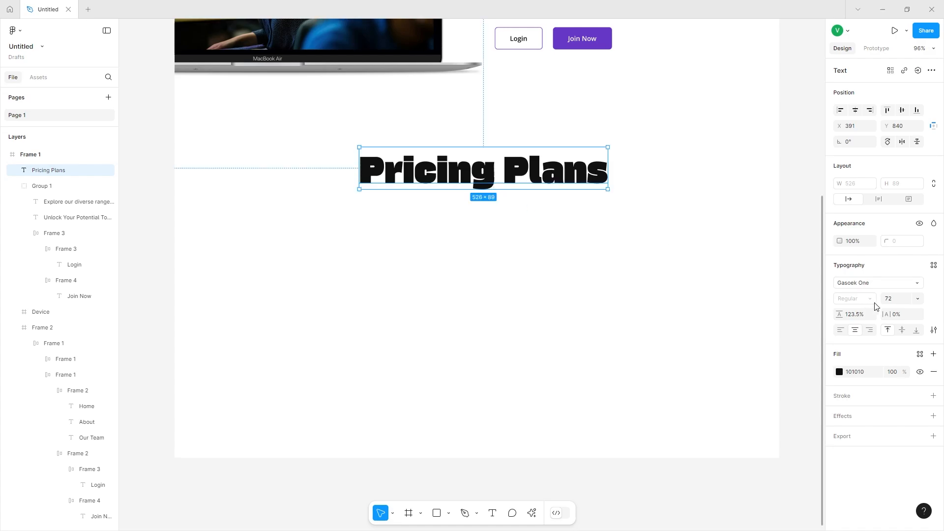
pyautogui.click(918, 299)
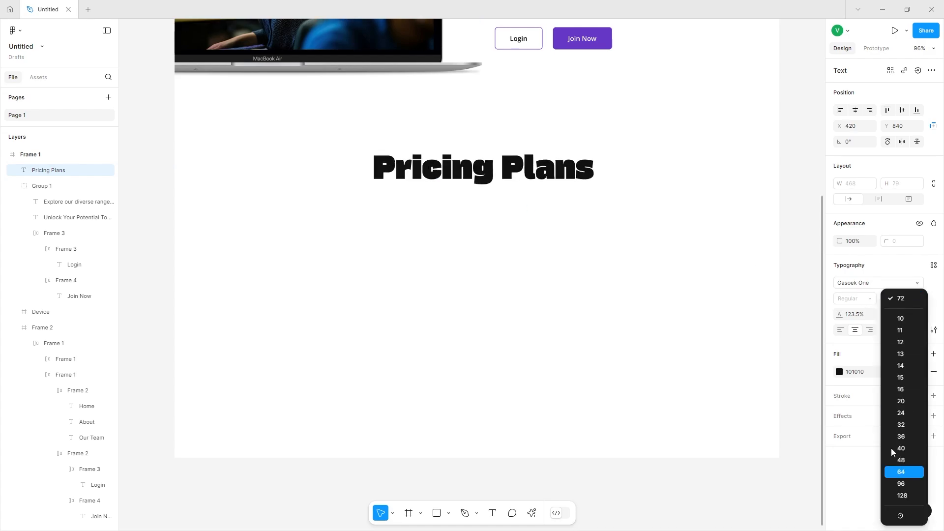
pyautogui.click(905, 471)
pyautogui.moveTo(528, 162); pyautogui.dragTo(522, 172)
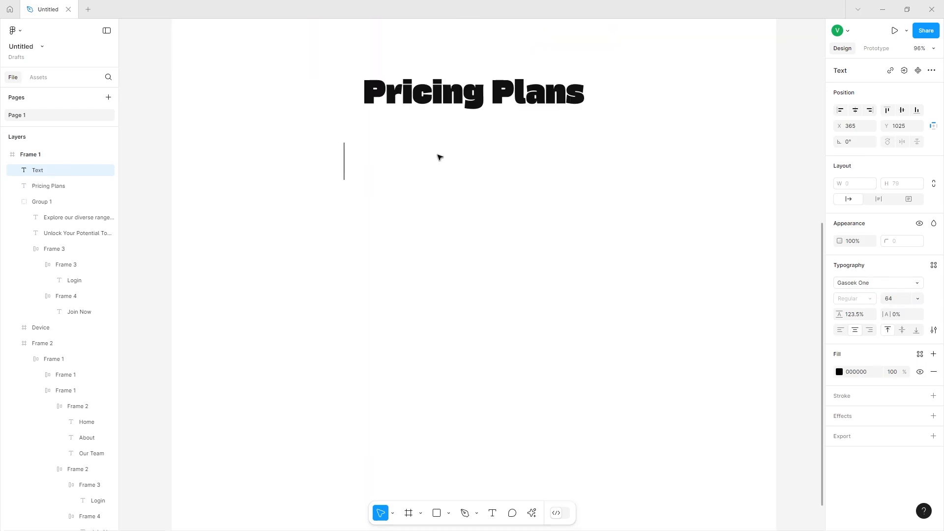
# Duplicate the hero subtitle and place the copy under the Pricing Plans heading.
pyautogui.scroll(8, 440, 157)
pyautogui.click(521, 346)
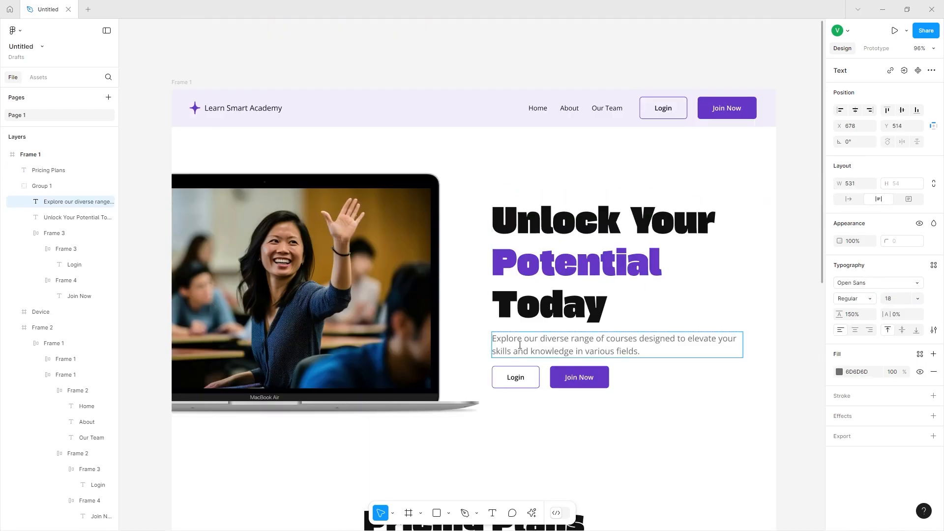
pyautogui.click(500, 377)
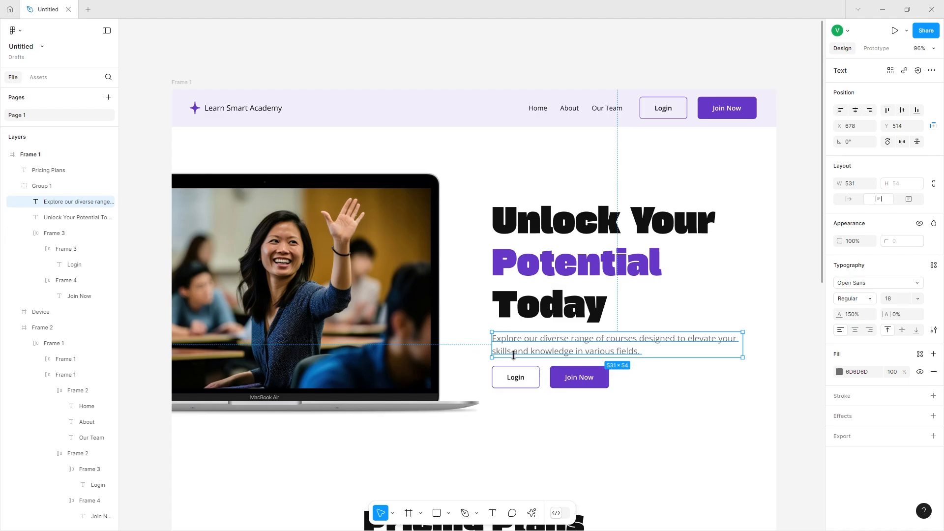
pyautogui.moveTo(513, 353); pyautogui.dragTo(435, 319)
pyautogui.hscroll(-1, 437, 320)
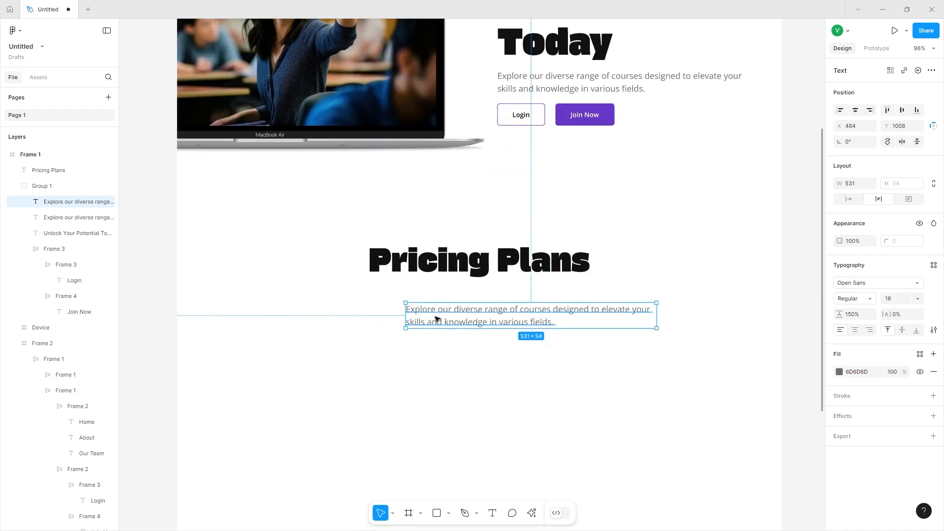
# Center-align the copied subtitle under the heading and set its font size to 22.
pyautogui.scroll(-1, 438, 319)
pyautogui.scroll(-1, 438, 319)
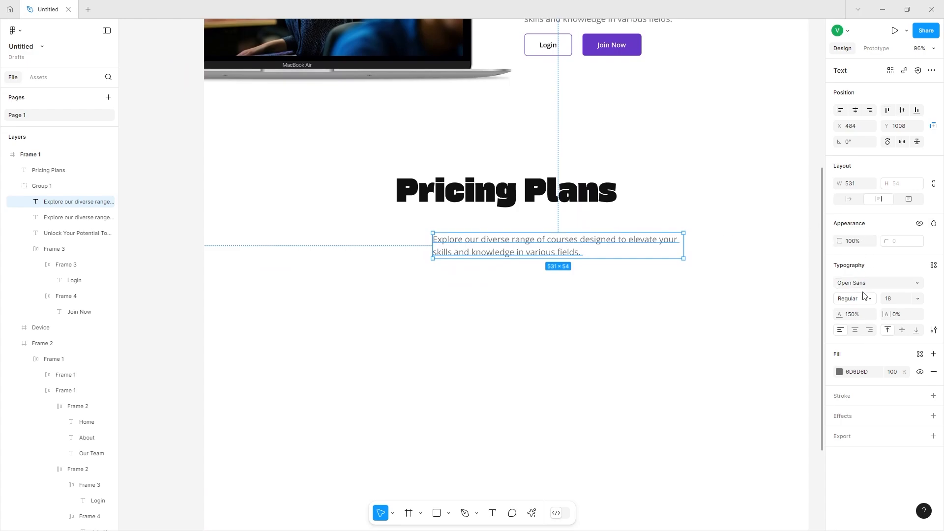
pyautogui.click(855, 331)
pyautogui.moveTo(511, 235); pyautogui.dragTo(455, 226)
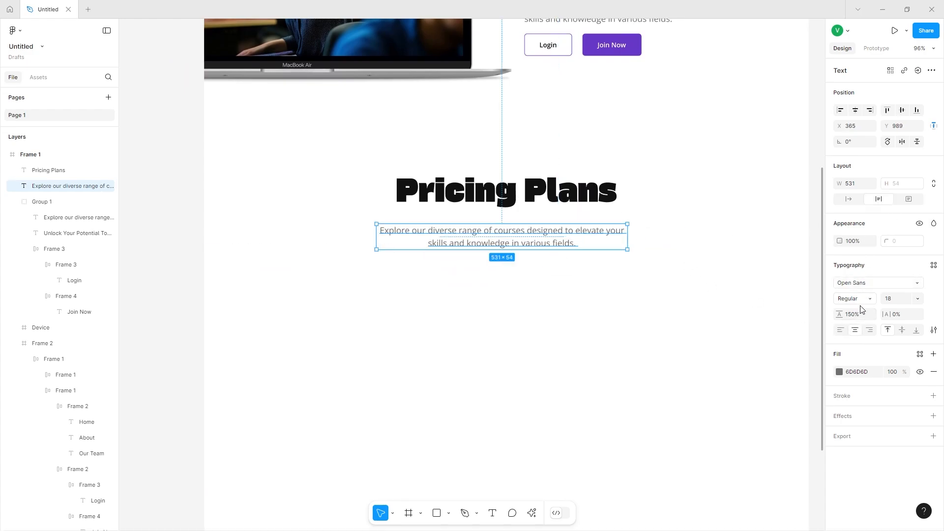
pyautogui.click(908, 300)
pyautogui.write('22')
pyautogui.press('Return')
pyautogui.press('Return')
# Rewrite the copied subtitle as 'Discover our flexible pricing options tailored to fit your learning needs and budgets.' and widen its box slightly.
pyautogui.write('Discover our flexible pricing')
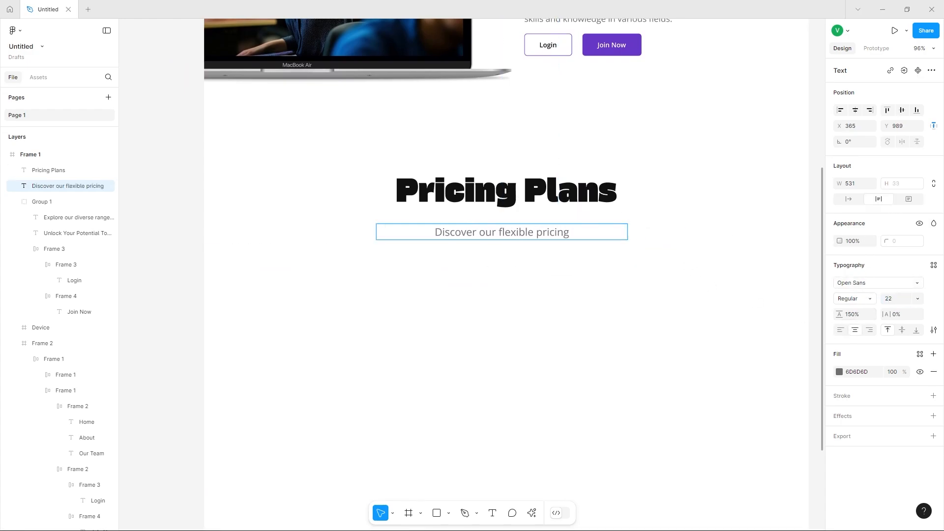
pyautogui.write(' options tailored to fit')
pyautogui.moveTo(683, 190); pyautogui.dragTo(649, 141)
pyautogui.write('your learning needs and budgets.')
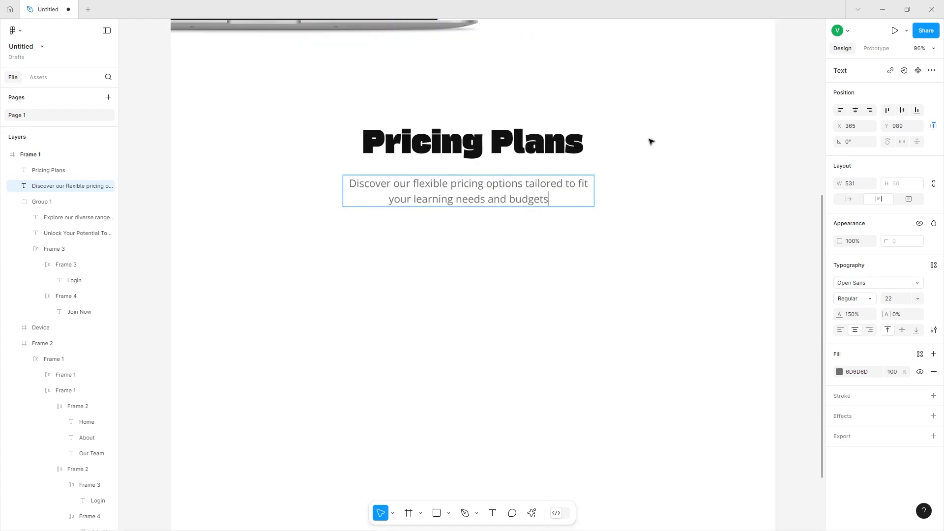
pyautogui.click(649, 141)
pyautogui.moveTo(595, 191); pyautogui.dragTo(631, 190)
pyautogui.moveTo(543, 186); pyautogui.dragTo(529, 177)
# Draw a frame below the pricing subtitle for the first pricing card and size it 420 by 410 px.
pyautogui.click(421, 513)
pyautogui.click(414, 462)
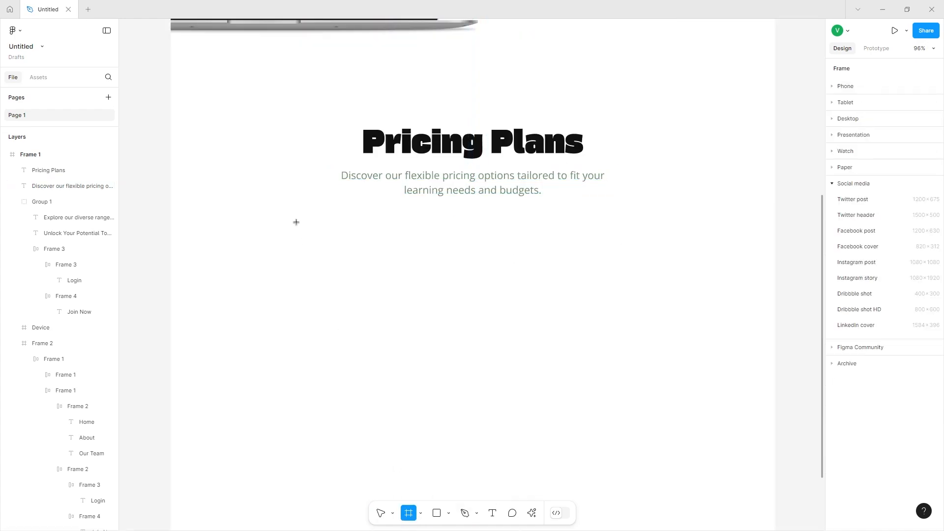
pyautogui.moveTo(297, 226)
pyautogui.mouseDown()
pyautogui.moveTo(462, 378)
pyautogui.moveTo(470, 398)
pyautogui.mouseUp()
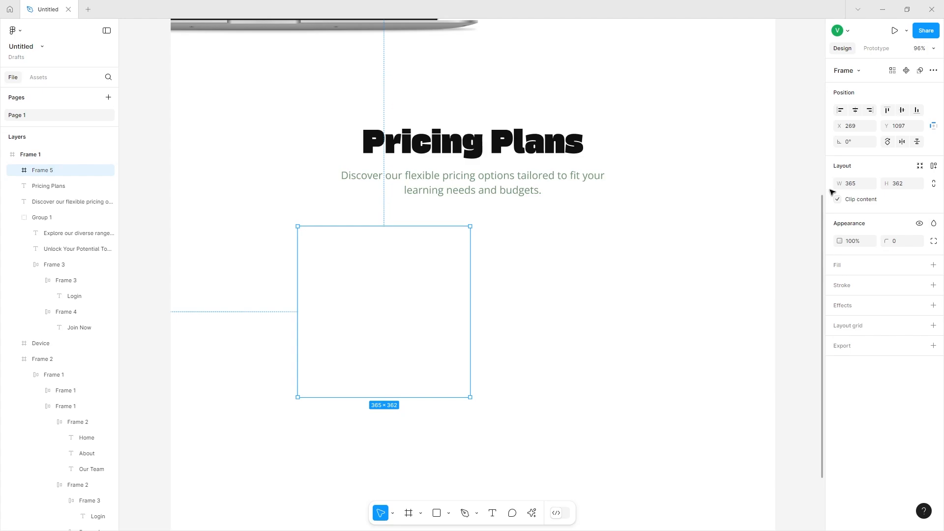
pyautogui.click(853, 185)
pyautogui.press('Return')
pyautogui.click(903, 186)
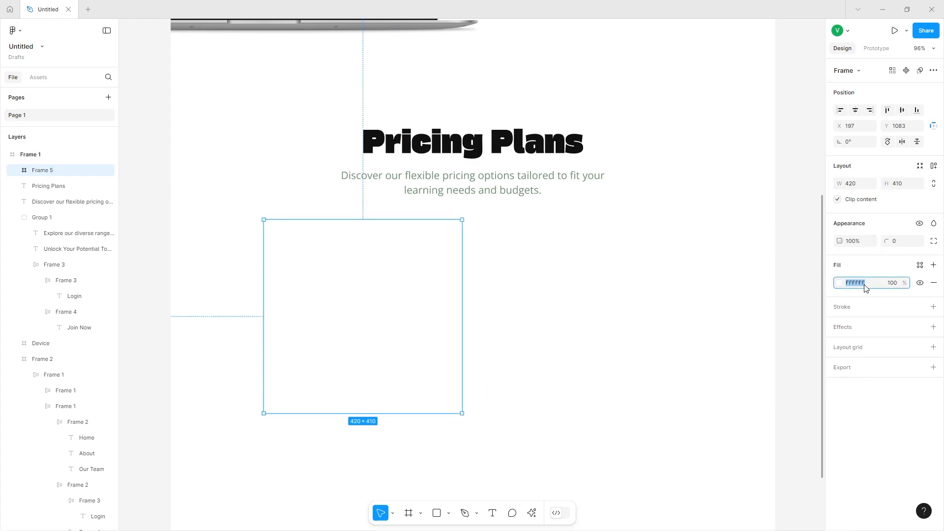
# Fill the card frame with color E4FAD8 and round its corners to 32.
pyautogui.click(864, 289)
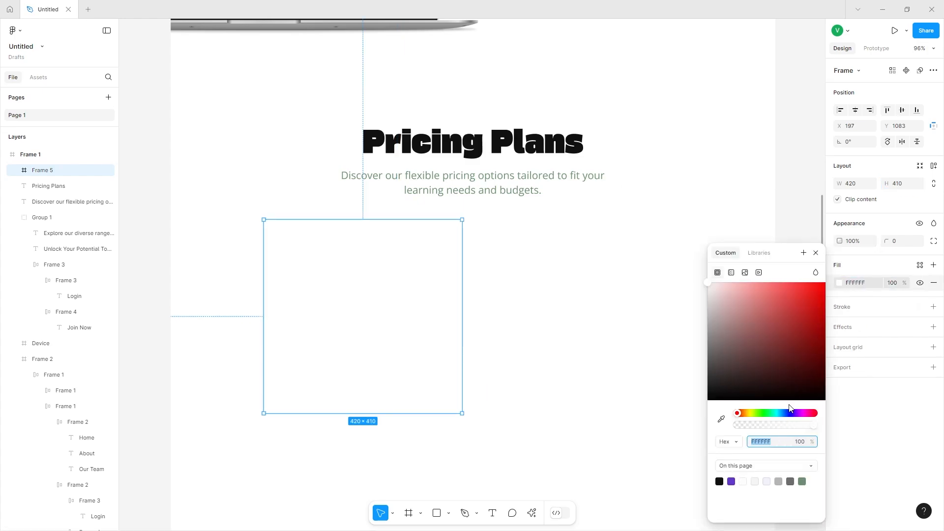
pyautogui.write('E4FAD8')
pyautogui.press('Return')
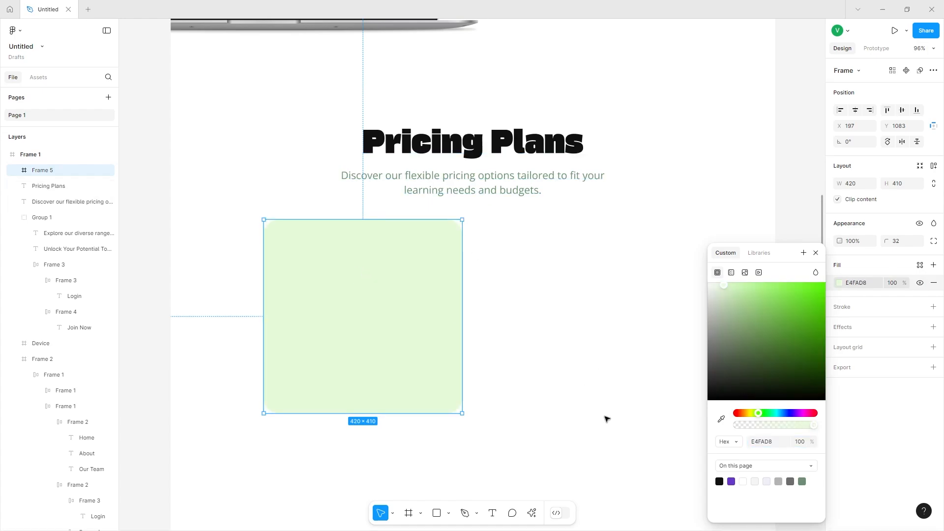
# Add a 'Basic Plan' text label near the card's top-left corner and set its font size to 12.
pyautogui.click(492, 513)
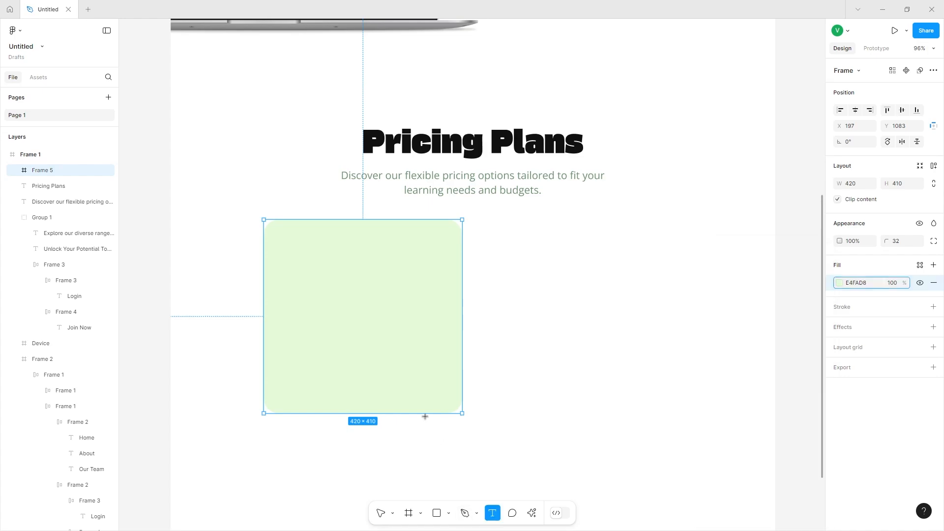
pyautogui.click(302, 239)
pyautogui.write('Basi')
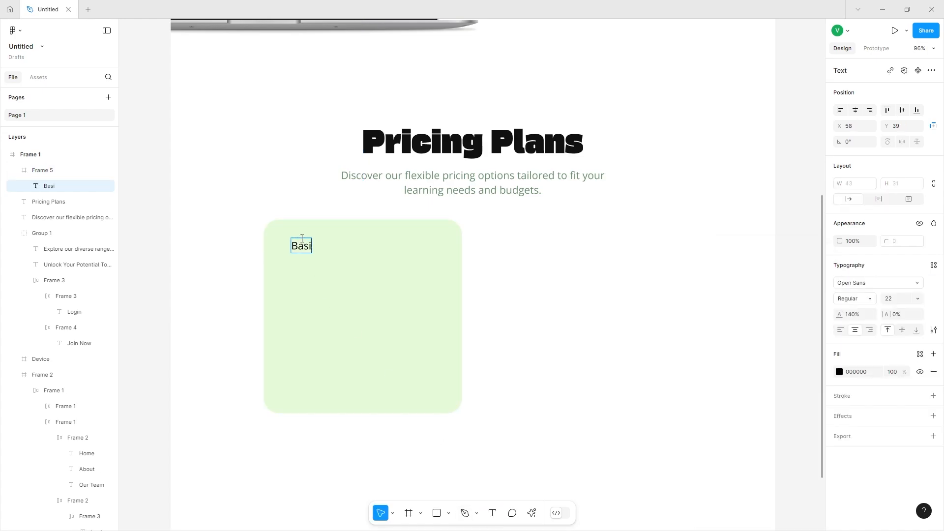
pyautogui.write(' c')
pyautogui.press('BackSpace')
pyautogui.press('BackSpace')
pyautogui.write('c Plan')
pyautogui.press('Escape')
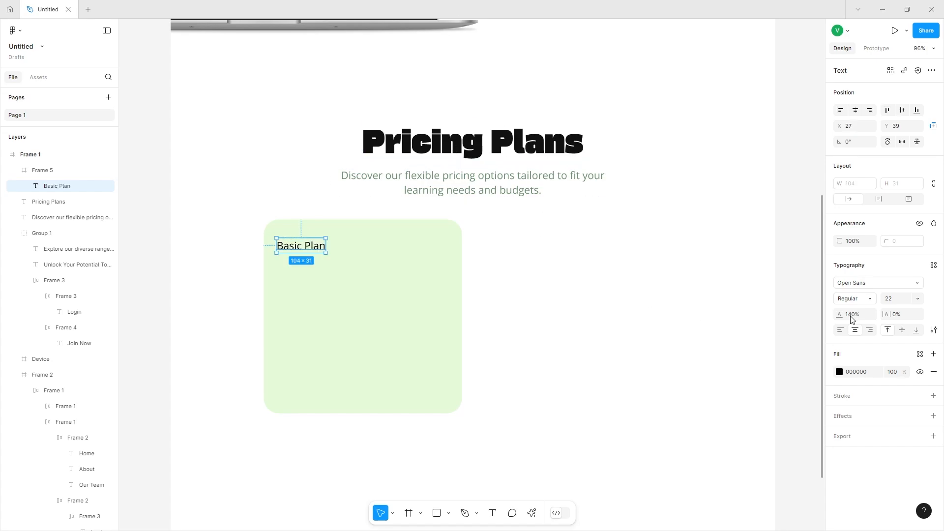
pyautogui.click(898, 301)
pyautogui.write('12')
pyautogui.press('Return')
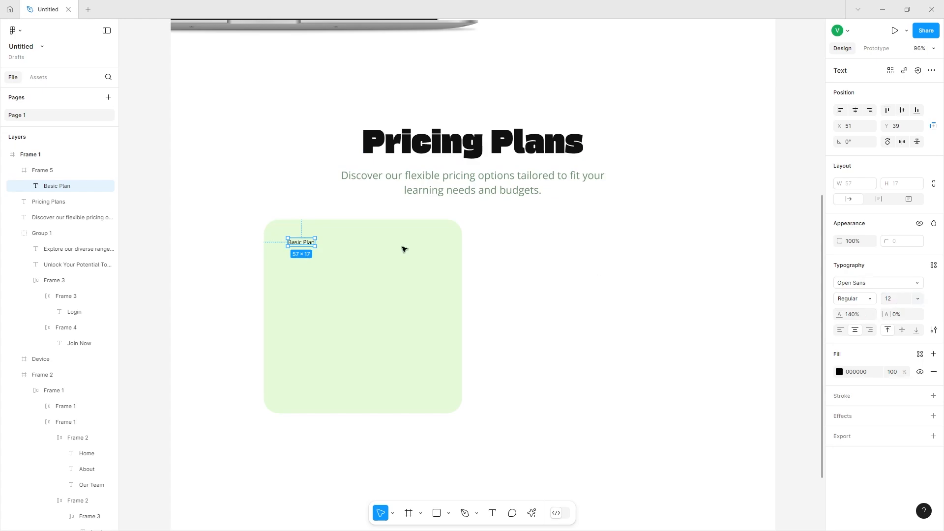
# Wrap the 'Basic Plan' label in an auto-layout frame with 12 horizontal and 8 vertical padding.
pyautogui.rightClick(298, 244)
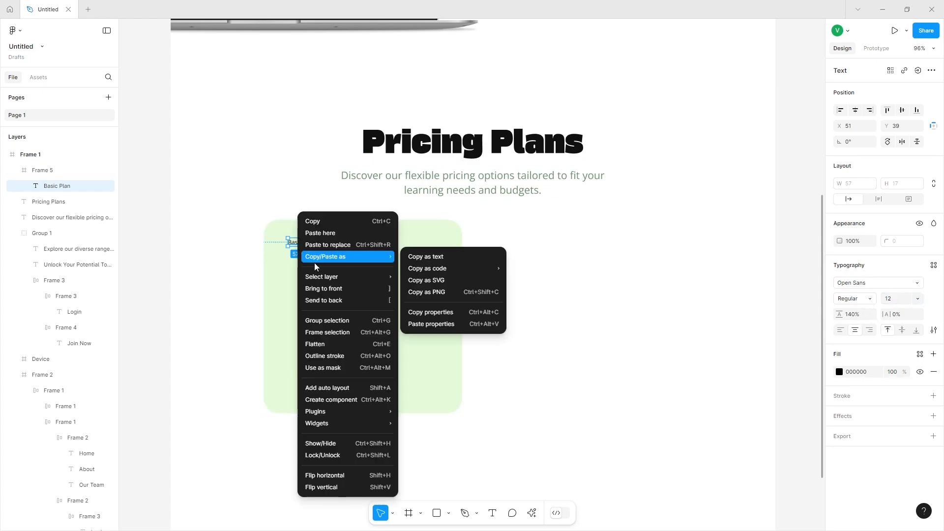
pyautogui.click(326, 333)
pyautogui.click(933, 167)
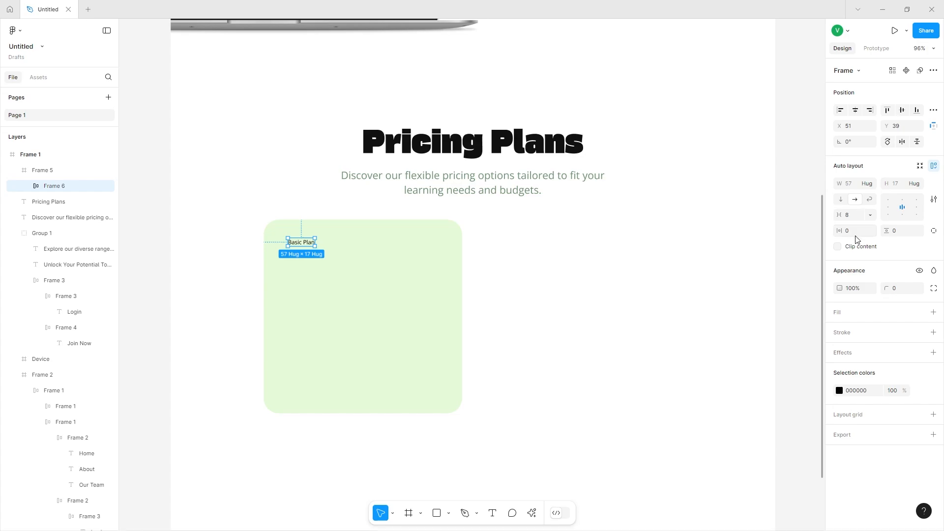
pyautogui.click(856, 232)
pyautogui.write('12')
pyautogui.click(908, 230)
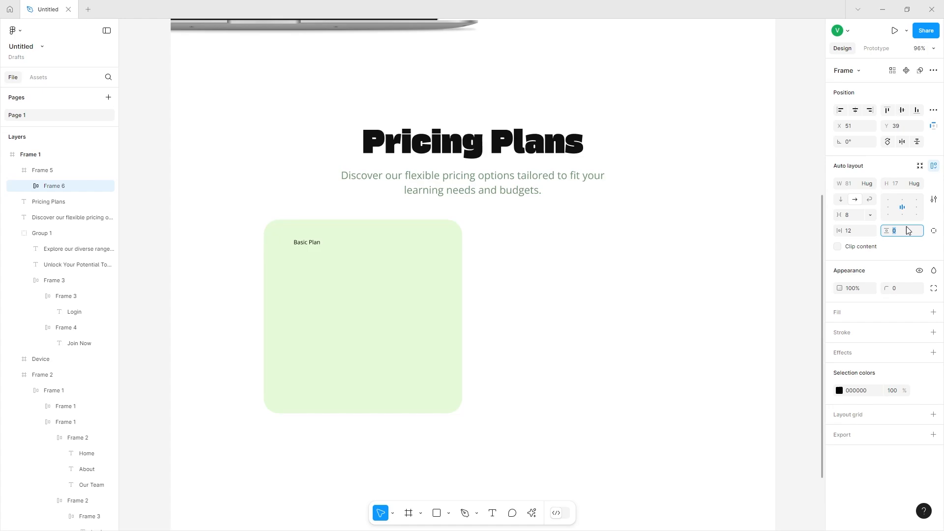
pyautogui.write('8')
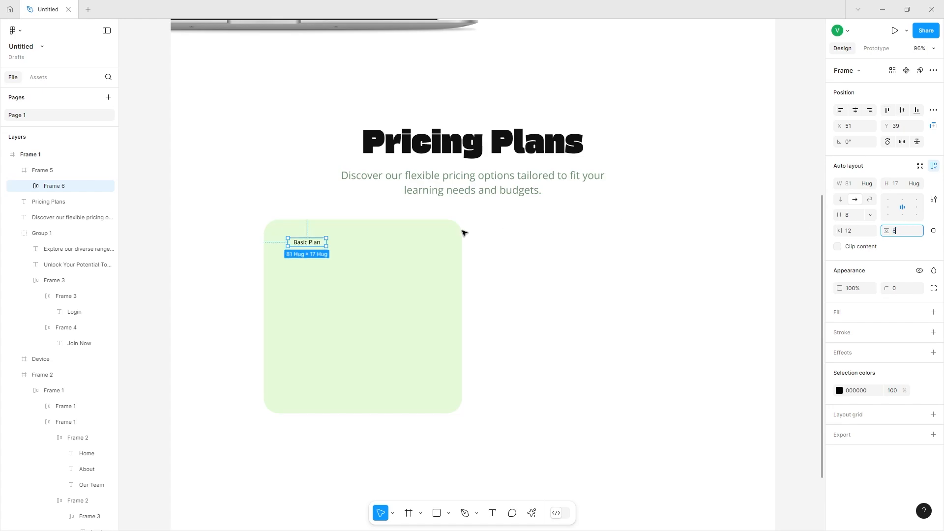
# Give the label frame a 7AAC7F fill and a corner radius of 41 to make a pill.
pyautogui.click(933, 313)
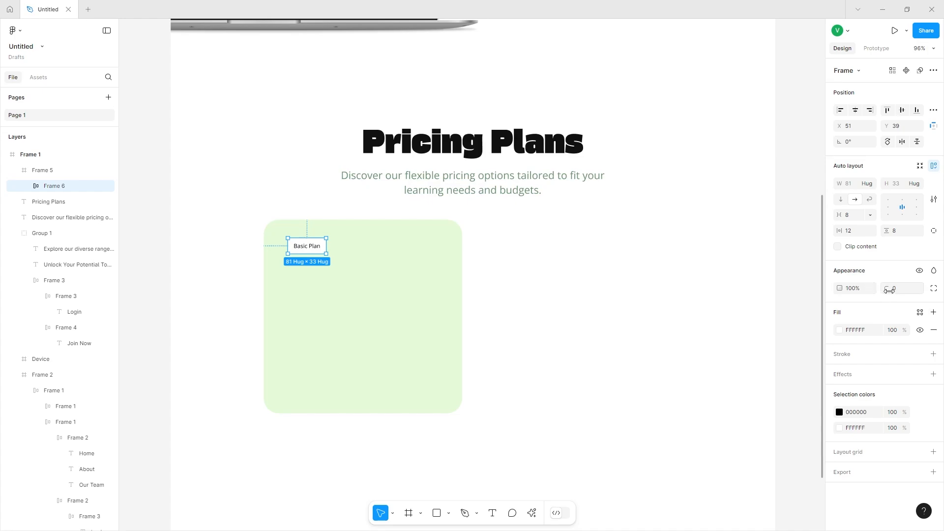
pyautogui.moveTo(890, 290); pyautogui.dragTo(909, 290)
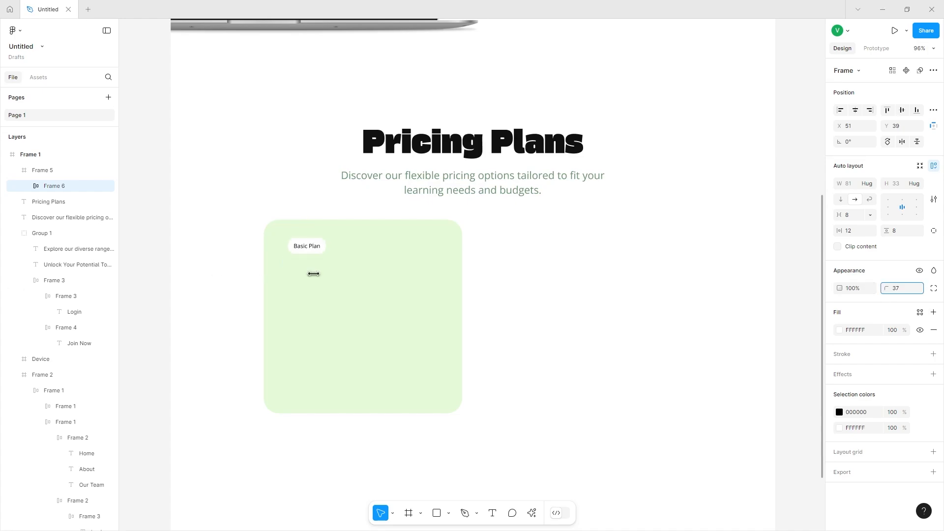
pyautogui.click(871, 333)
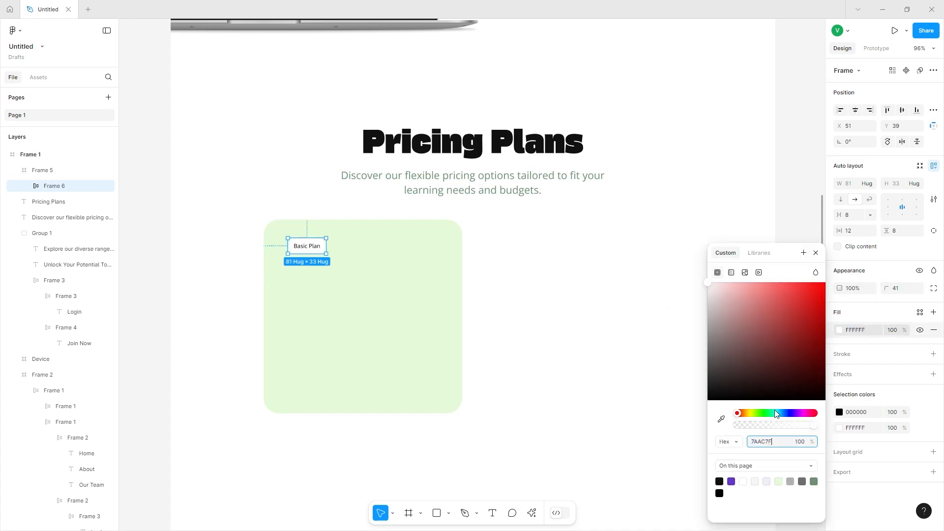
pyautogui.click(647, 457)
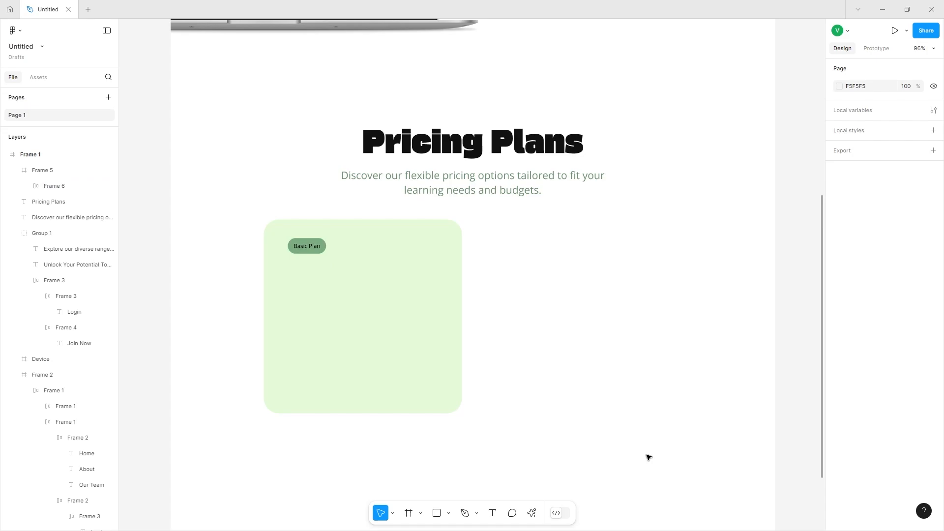
# Move the Basic Plan pill slightly toward the card's top-left corner.
pyautogui.click(302, 246)
pyautogui.click(301, 247)
pyautogui.moveTo(314, 247); pyautogui.dragTo(306, 245)
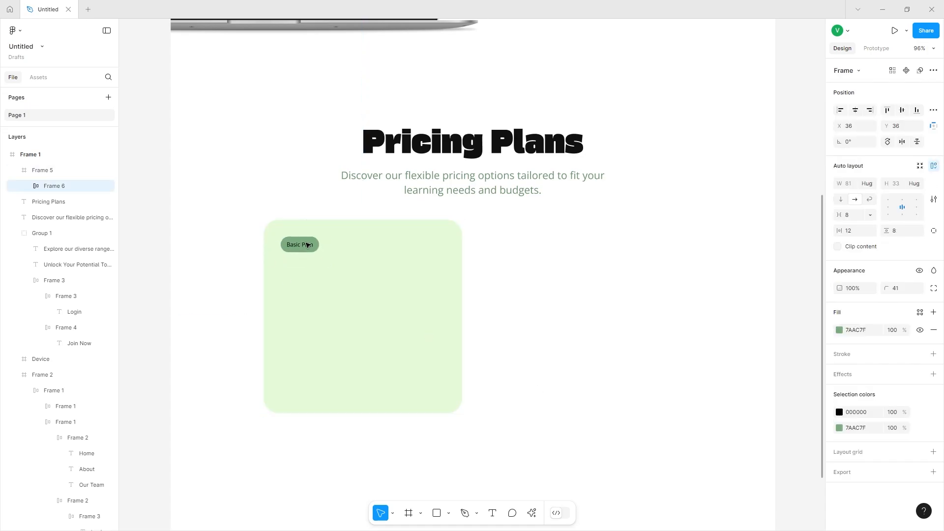
pyautogui.click(549, 263)
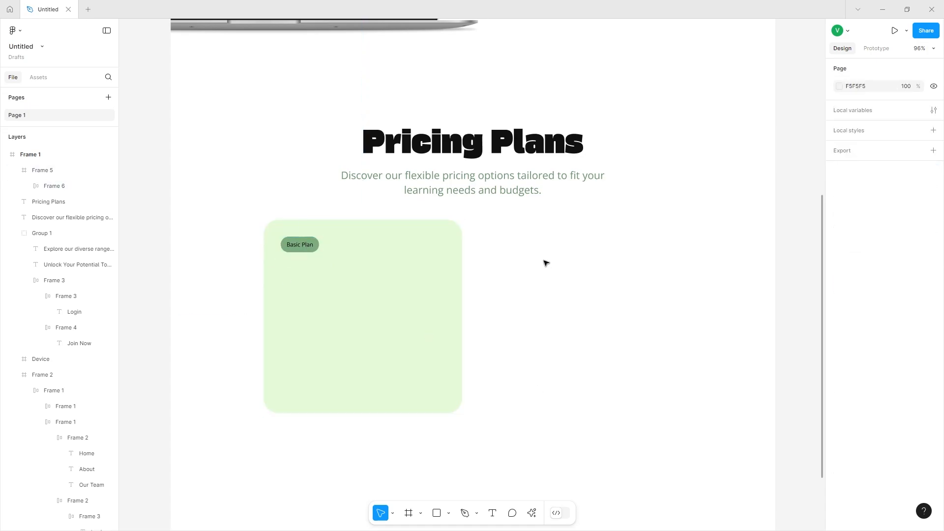
# Duplicate the Pricing Plans heading into the card below the pill and set its font size to 36.
pyautogui.click(478, 147)
pyautogui.moveTo(479, 143); pyautogui.dragTo(358, 274)
pyautogui.rightClick(359, 274)
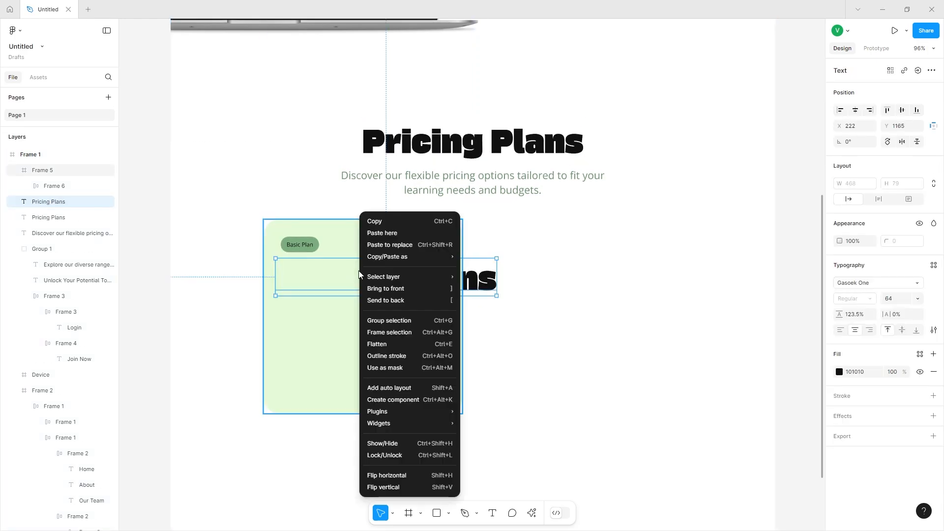
pyautogui.click(401, 285)
pyautogui.moveTo(38, 172); pyautogui.dragTo(53, 195)
pyautogui.click(918, 298)
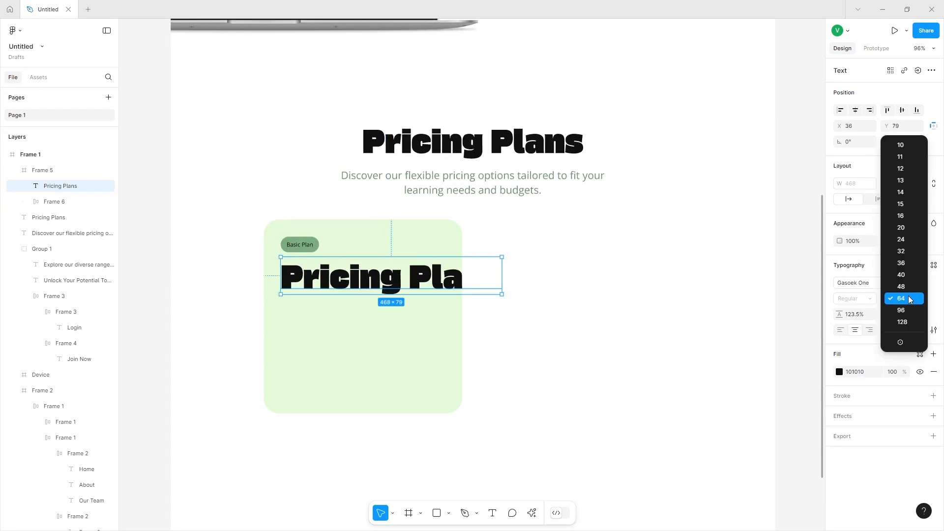
pyautogui.click(907, 261)
# Rewrite the copied heading as 'FREE' and align it with the pill's left edge.
pyautogui.moveTo(423, 267); pyautogui.dragTo(359, 274)
pyautogui.doubleClick(359, 274)
pyautogui.write('FREE')
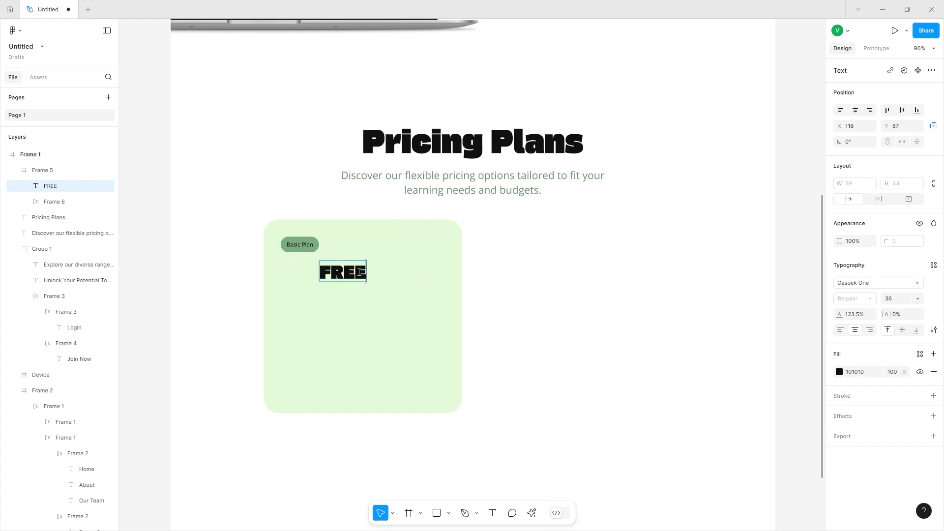
pyautogui.press('Escape')
pyautogui.moveTo(351, 276); pyautogui.dragTo(312, 276)
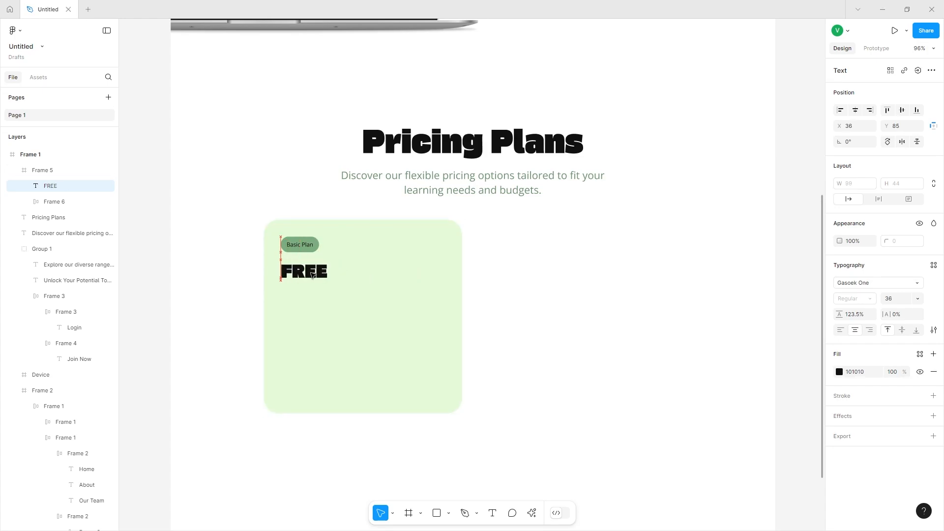
# Duplicate the pricing subtitle into the card beneath FREE.
pyautogui.click(445, 188)
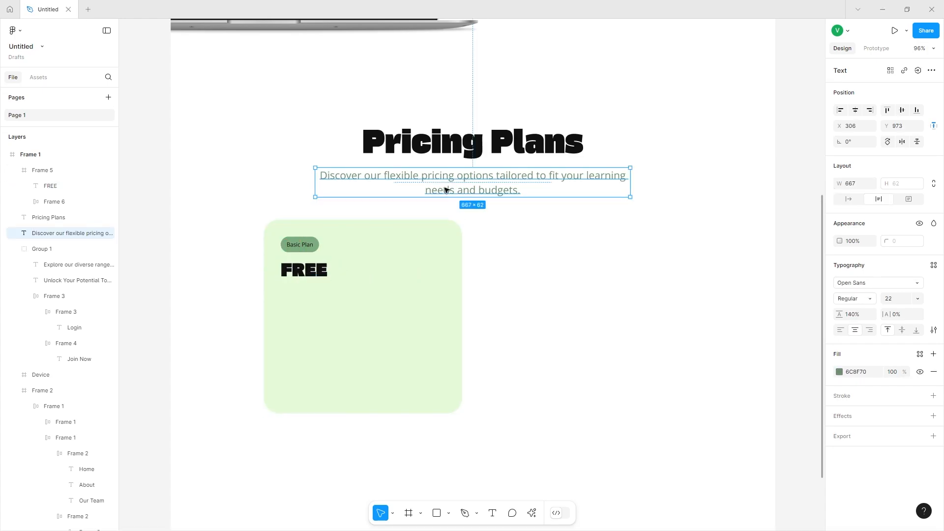
pyautogui.moveTo(446, 189); pyautogui.dragTo(401, 303)
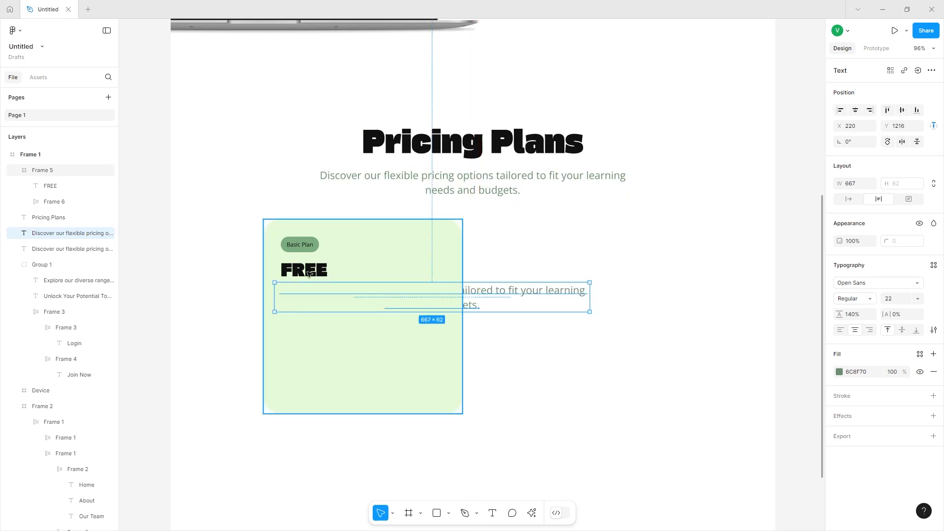
pyautogui.moveTo(63, 203); pyautogui.dragTo(62, 198)
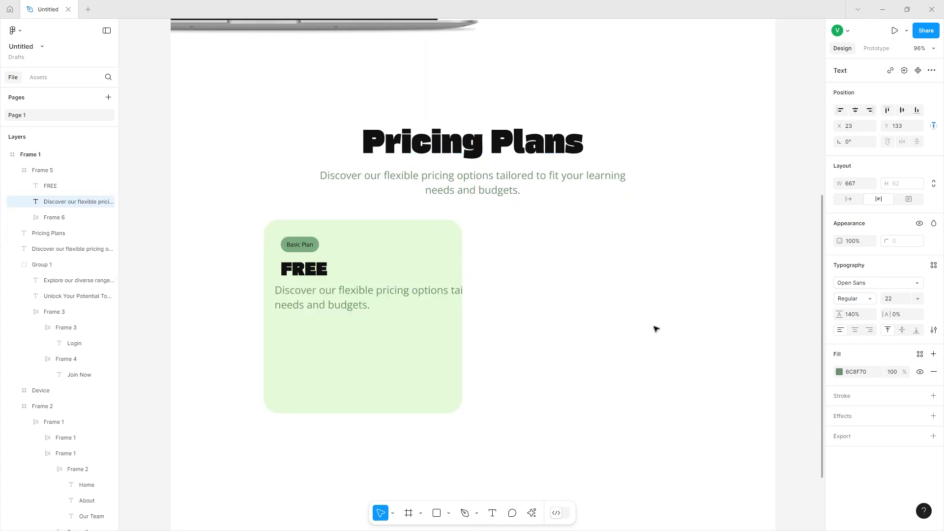
# Replace the copied subtitle text with 'Embark on your learning adventure today!' and narrow its box.
pyautogui.doubleClick(296, 297)
pyautogui.hotkey('ctrl', 'a')
pyautogui.write('Em')
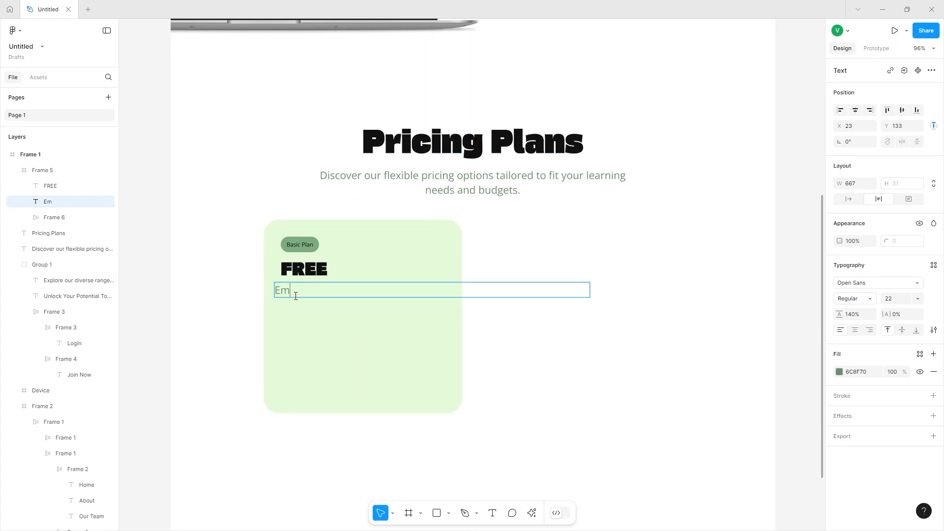
pyautogui.write('bark on your learning adventure toc')
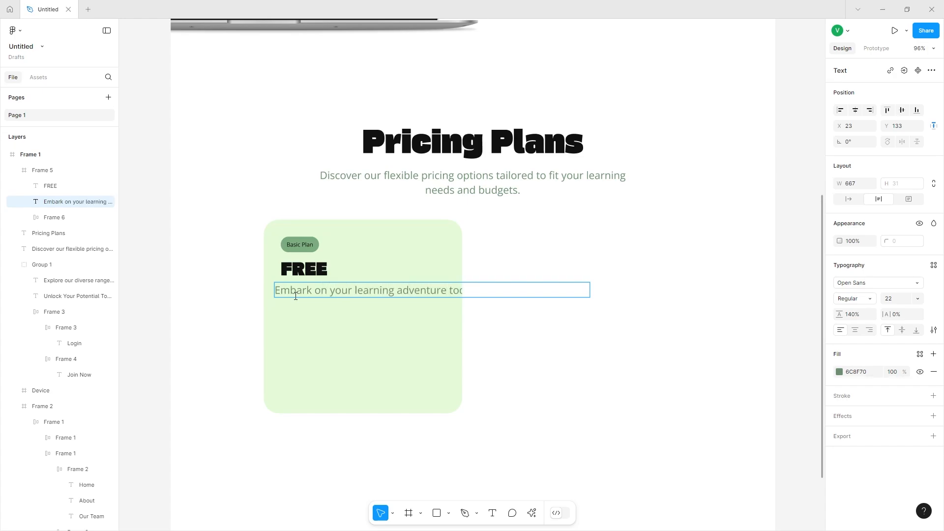
pyautogui.press('Escape')
pyautogui.moveTo(590, 290); pyautogui.dragTo(440, 297)
# Format the tagline at 14 px, left-aligned with auto width, and position it under FREE.
pyautogui.click(895, 298)
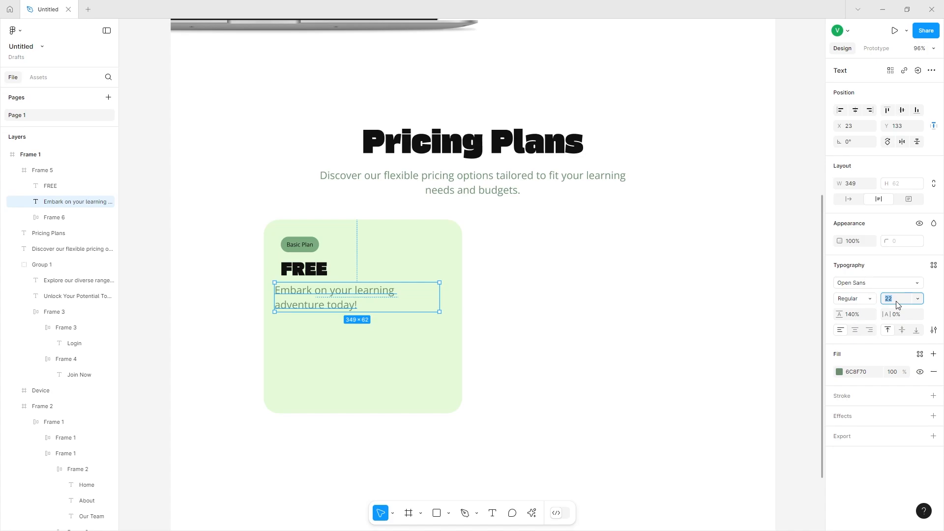
pyautogui.write('14')
pyautogui.press('Return')
pyautogui.click(856, 330)
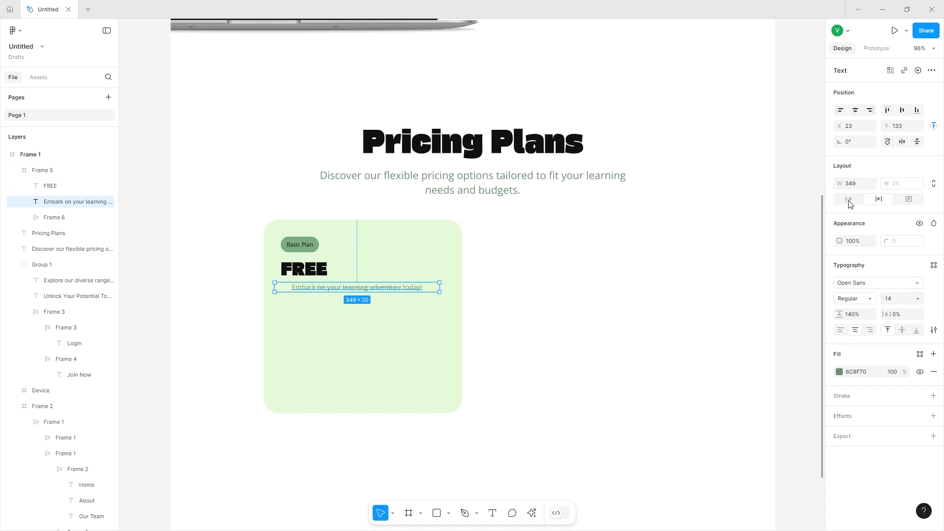
pyautogui.click(850, 200)
pyautogui.moveTo(325, 289); pyautogui.dragTo(317, 291)
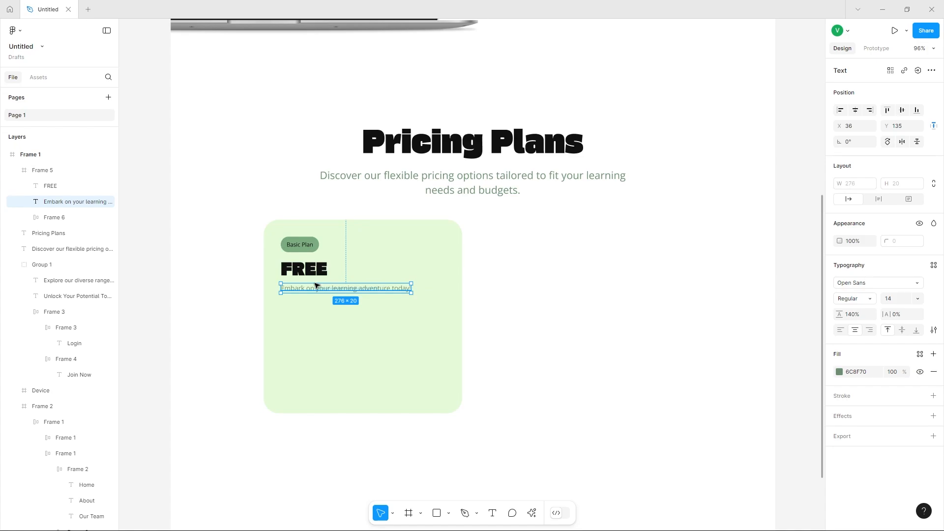
# Insert a circled check icon into the card using the Iconify plugin's search for 'check'.
pyautogui.click(532, 513)
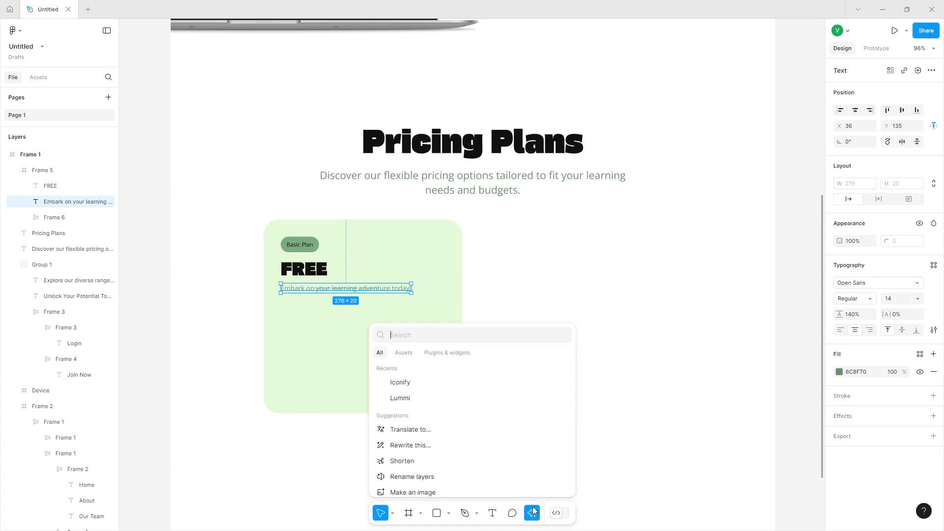
pyautogui.click(408, 383)
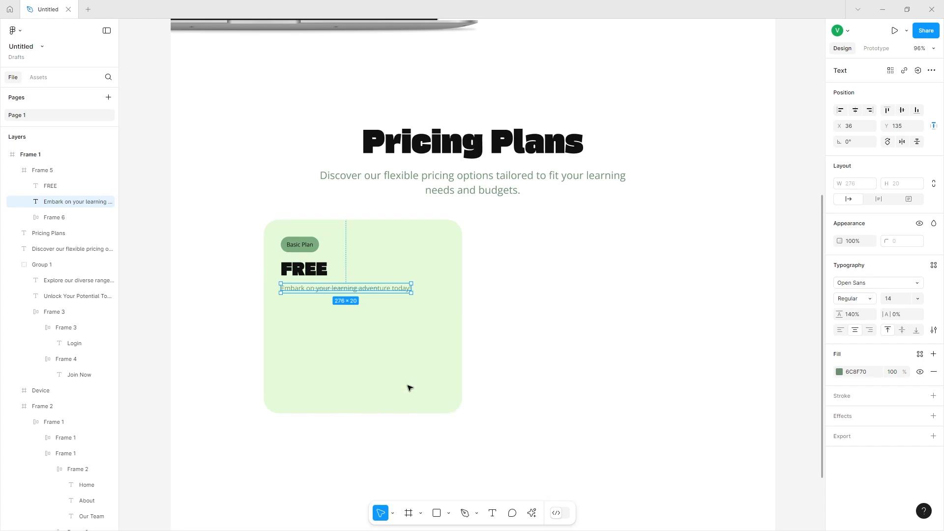
pyautogui.click(446, 138)
pyautogui.write('c')
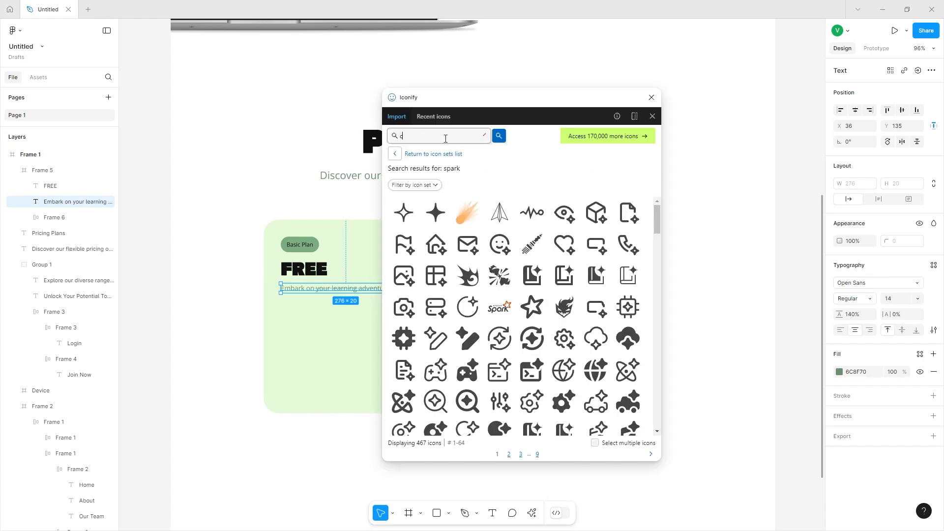
pyautogui.write('heck')
pyautogui.press('Return')
pyautogui.scroll(-5, 479, 312)
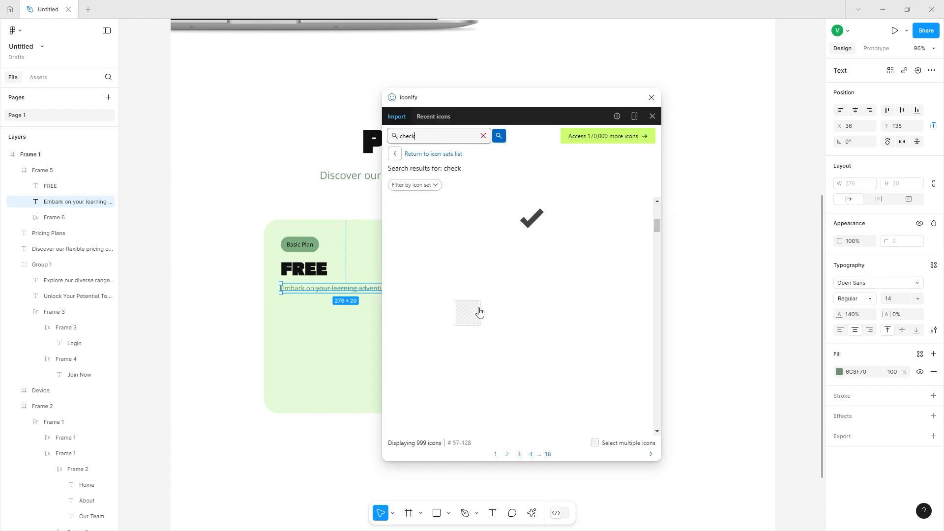
pyautogui.click(628, 376)
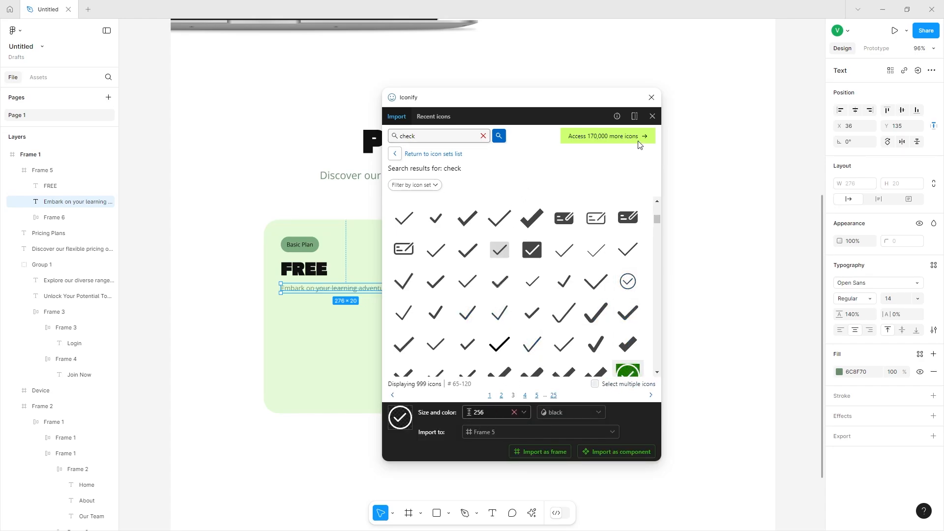
pyautogui.moveTo(628, 372); pyautogui.dragTo(248, 361)
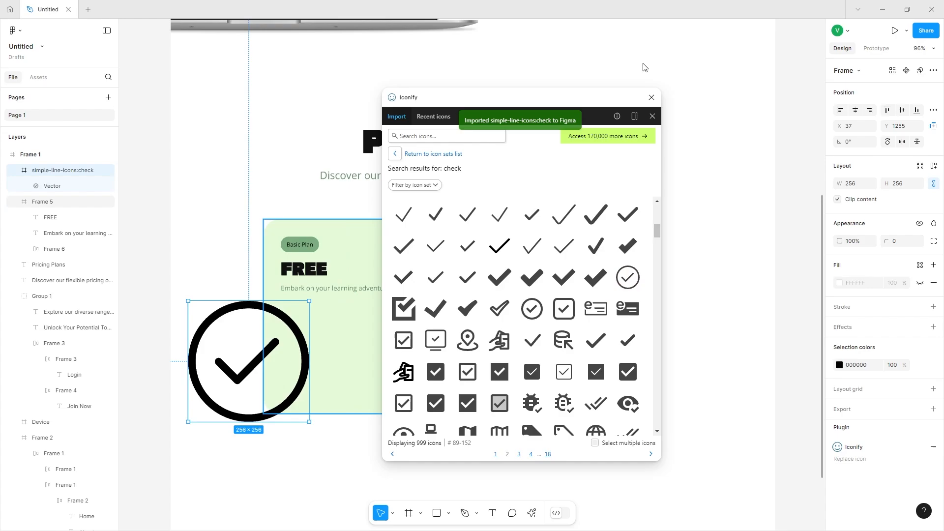
pyautogui.click(651, 97)
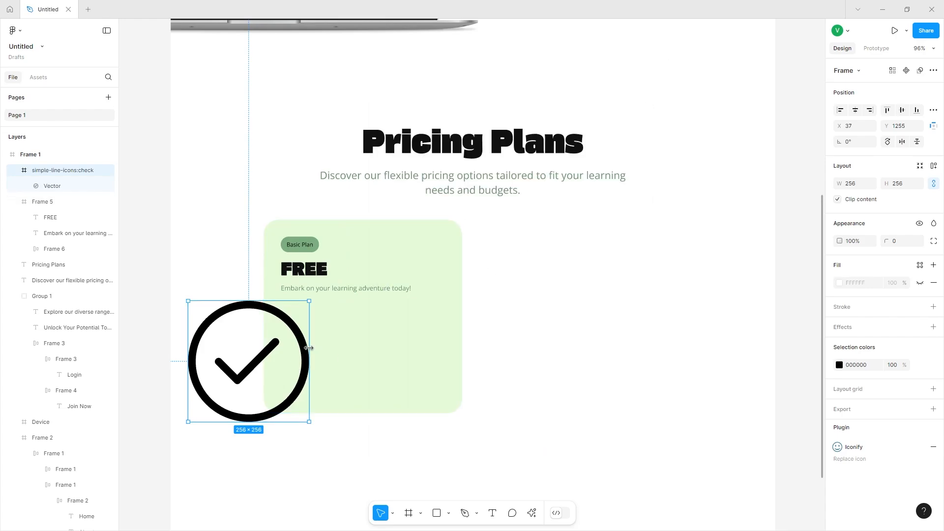
# Shrink the check icon to about 29 by 29 px and place it below the tagline.
pyautogui.moveTo(309, 350); pyautogui.dragTo(291, 321)
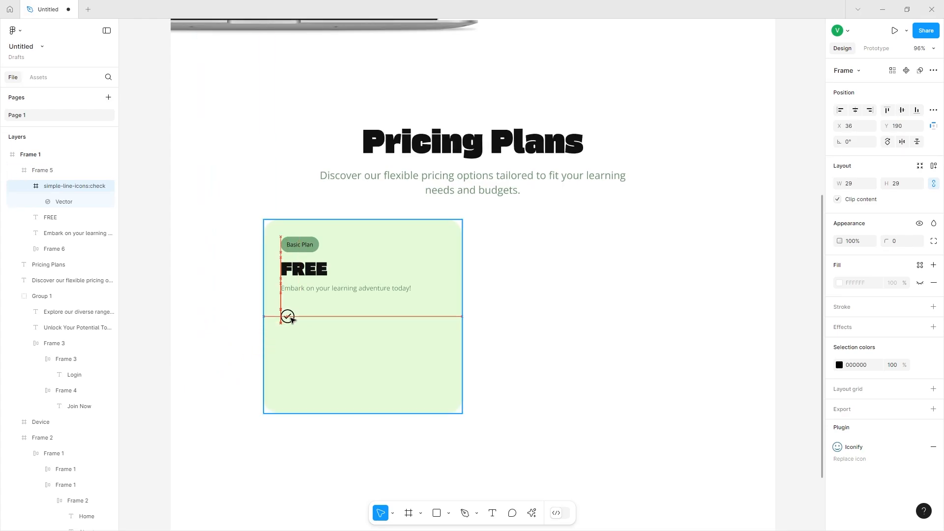
pyautogui.scroll(5, 289, 317)
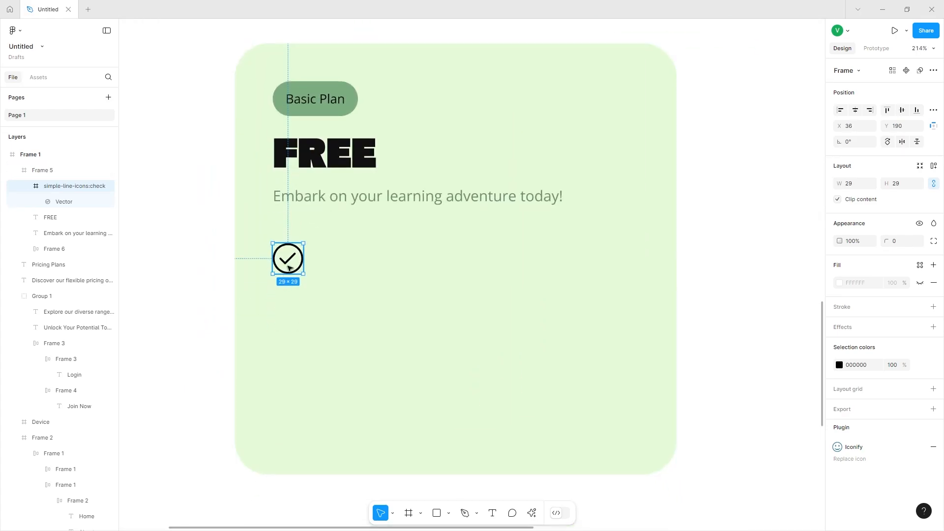
# Duplicate the tagline next to the check icon and change its text to '5 GB Cloud Storage'.
pyautogui.moveTo(288, 259); pyautogui.dragTo(294, 271)
pyautogui.click(333, 171)
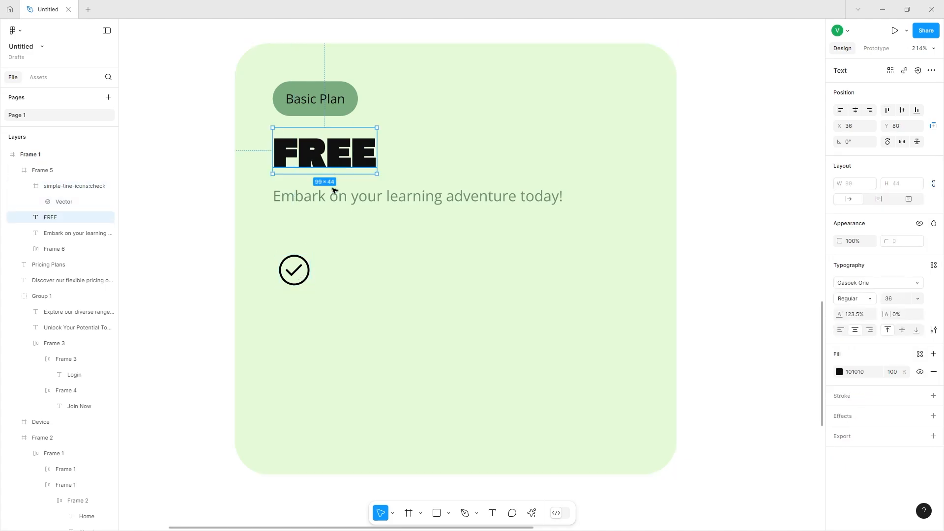
pyautogui.click(360, 201)
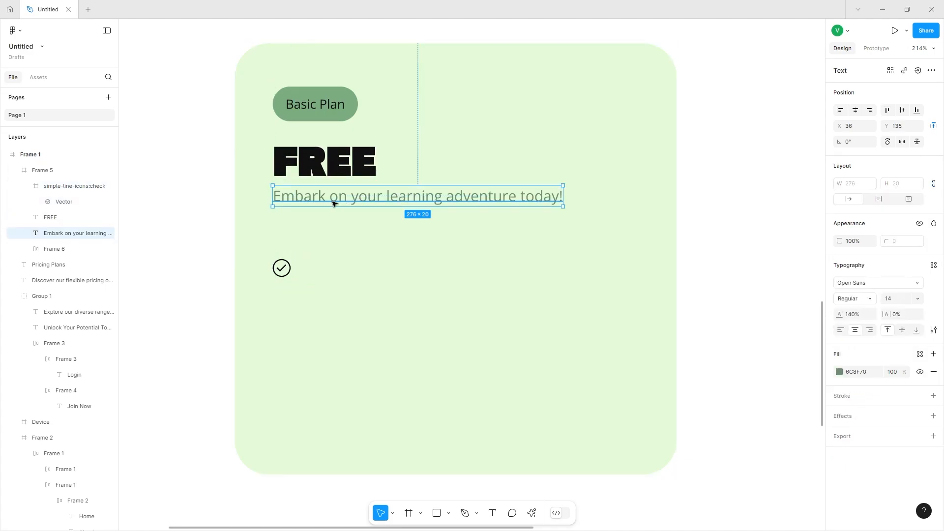
pyautogui.moveTo(334, 202); pyautogui.dragTo(356, 275)
pyautogui.doubleClick(387, 263)
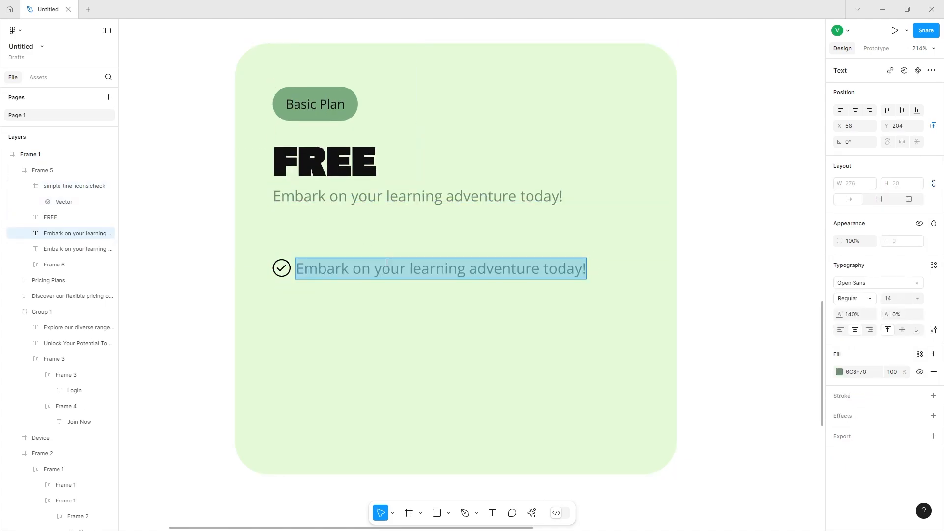
pyautogui.write('5 GB')
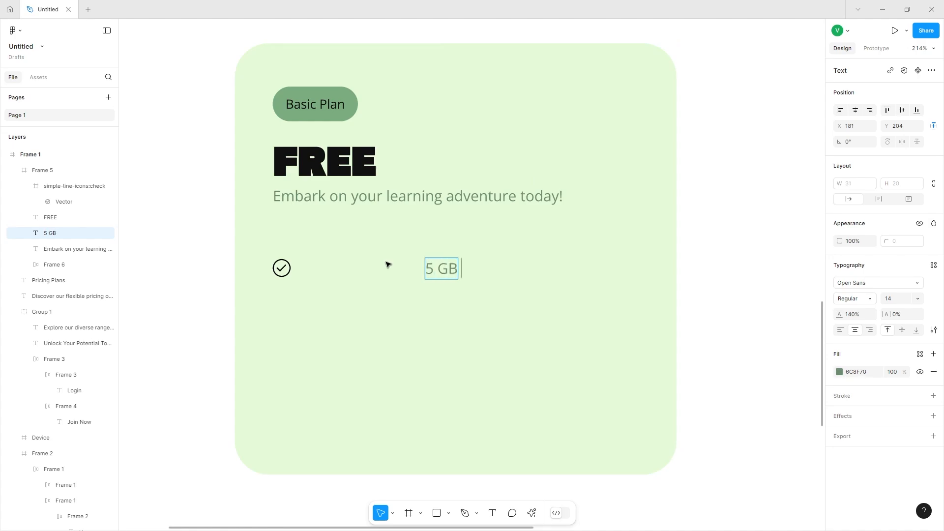
pyautogui.write(' Cloud Sto')
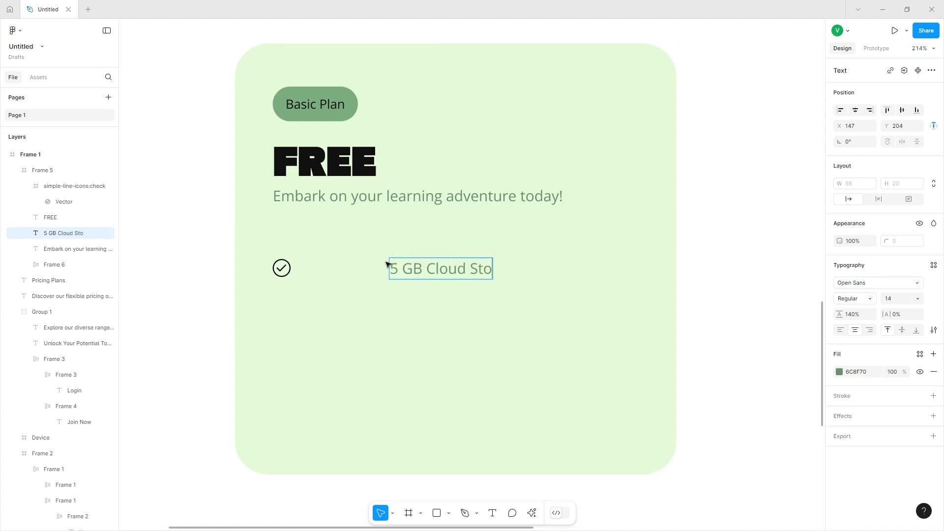
pyautogui.write('rage')
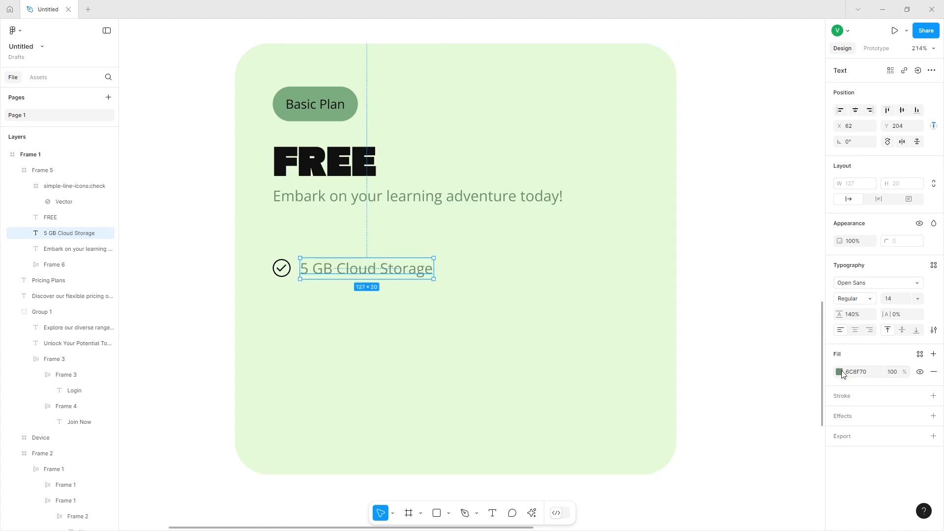
# Set the feature text's fill color to black 101010.
pyautogui.click(840, 373)
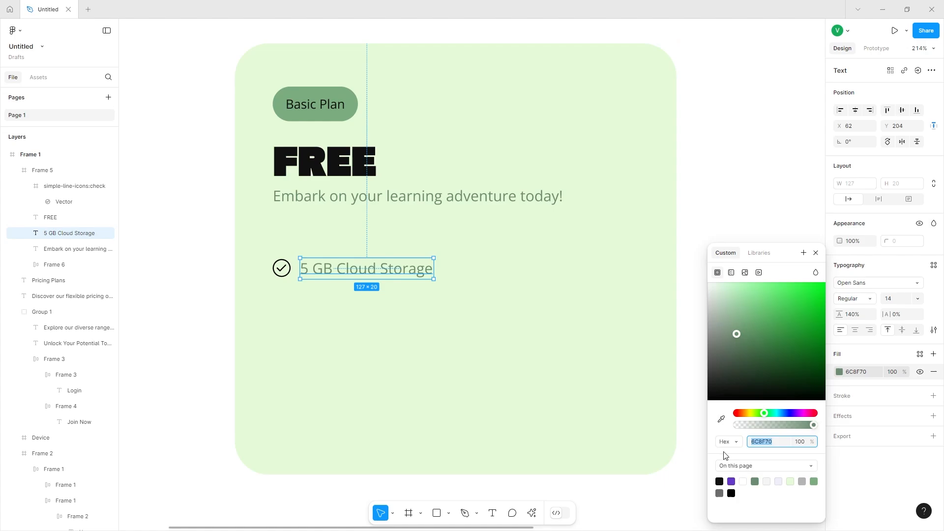
pyautogui.click(722, 481)
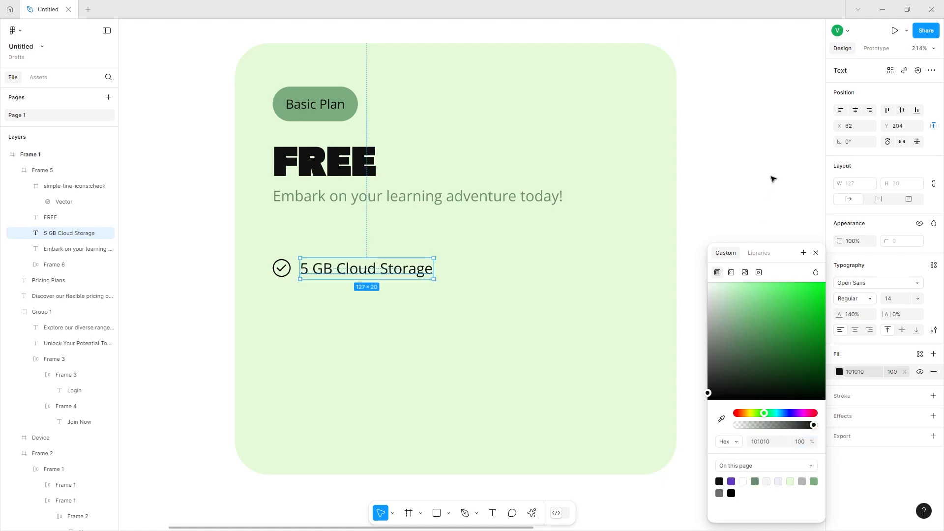
pyautogui.click(818, 215)
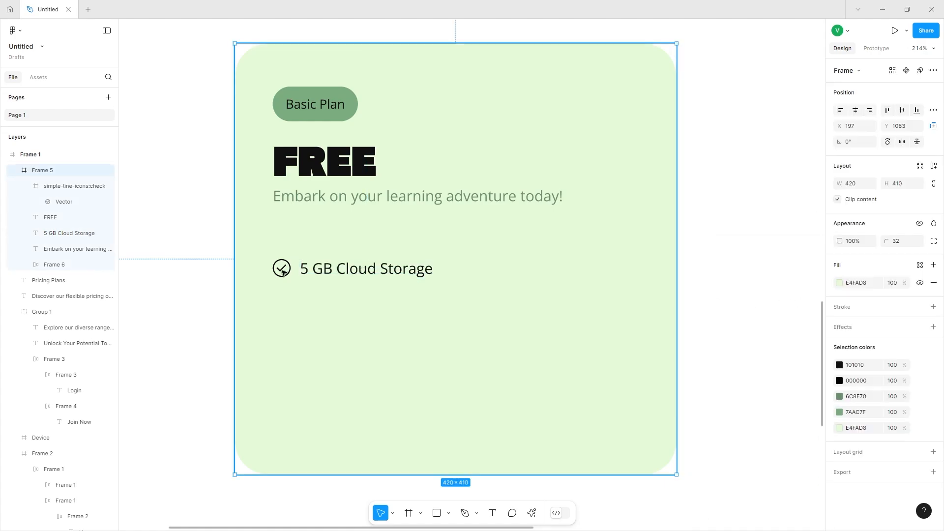
pyautogui.moveTo(305, 276); pyautogui.dragTo(324, 269)
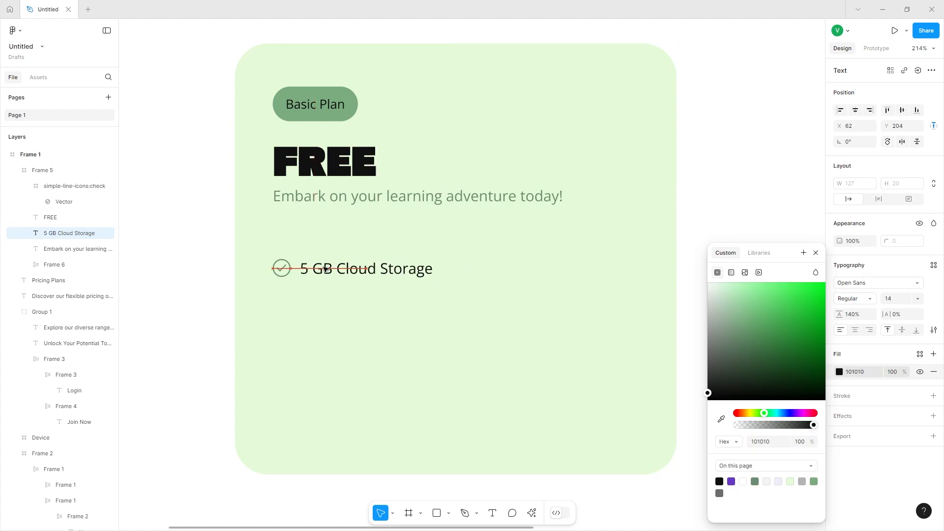
pyautogui.click(179, 386)
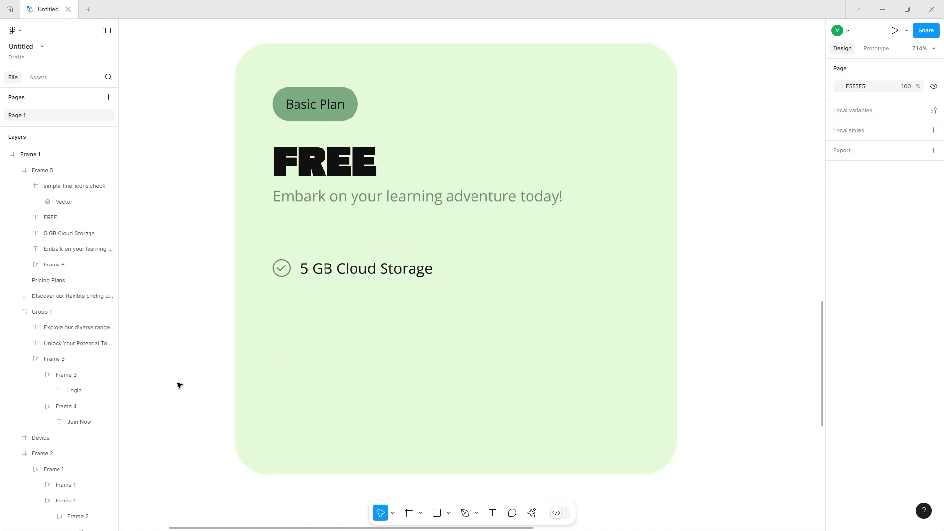
# Group the check icon with its '5 GB Cloud Storage' label.
pyautogui.click(328, 273)
pyautogui.click(276, 269)
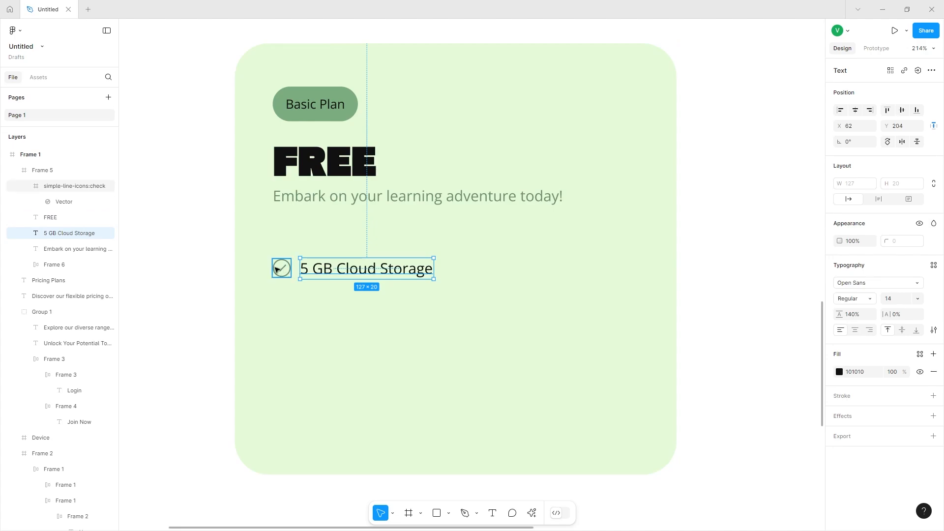
pyautogui.keyDown('shift'); pyautogui.click(325, 273); pyautogui.keyUp('shift')
pyautogui.hotkey('ctrl', 'g')
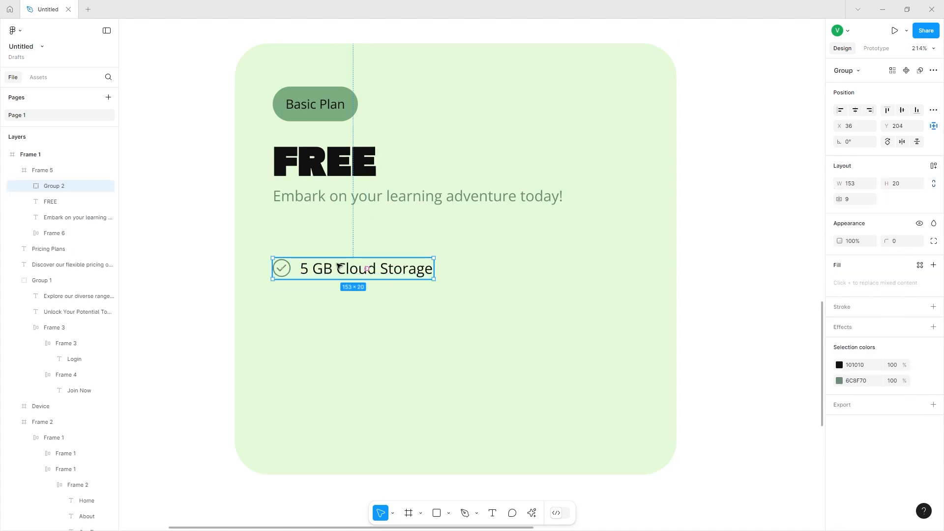
# Duplicate the feature row below and change its text to 'Email Support'.
pyautogui.moveTo(339, 266); pyautogui.dragTo(327, 290)
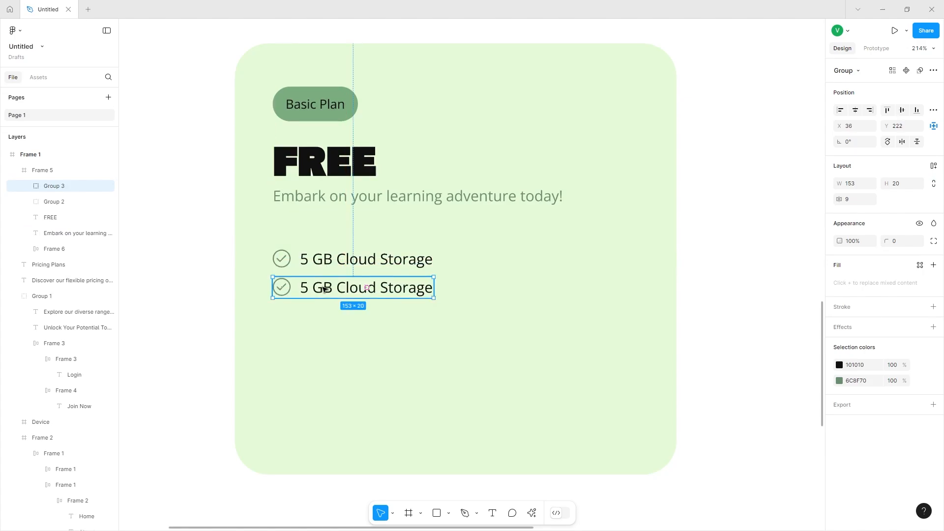
pyautogui.doubleClick(367, 287)
pyautogui.hotkey('ctrl', 'a')
pyautogui.write('Email Support')
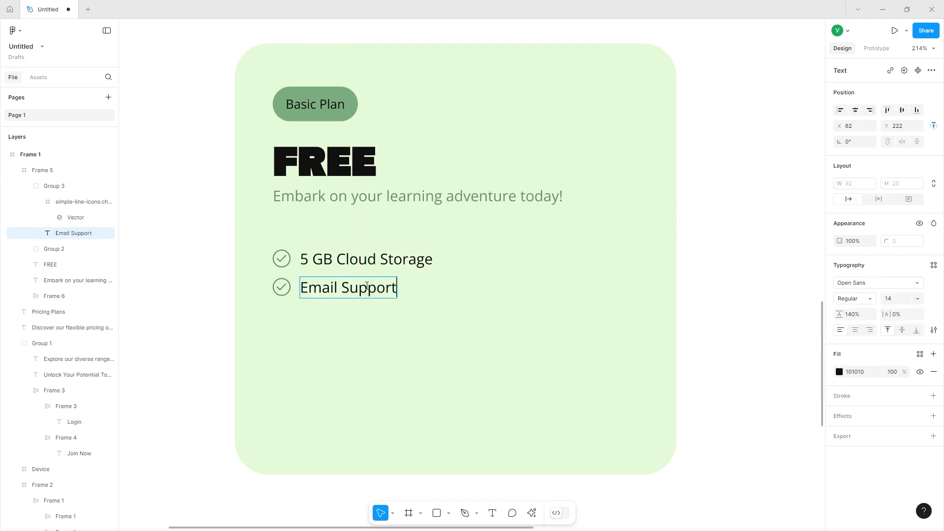
# Add a third feature row below and change its text to 'Community Forum Access'.
pyautogui.hotkey('ctrl', 'v')
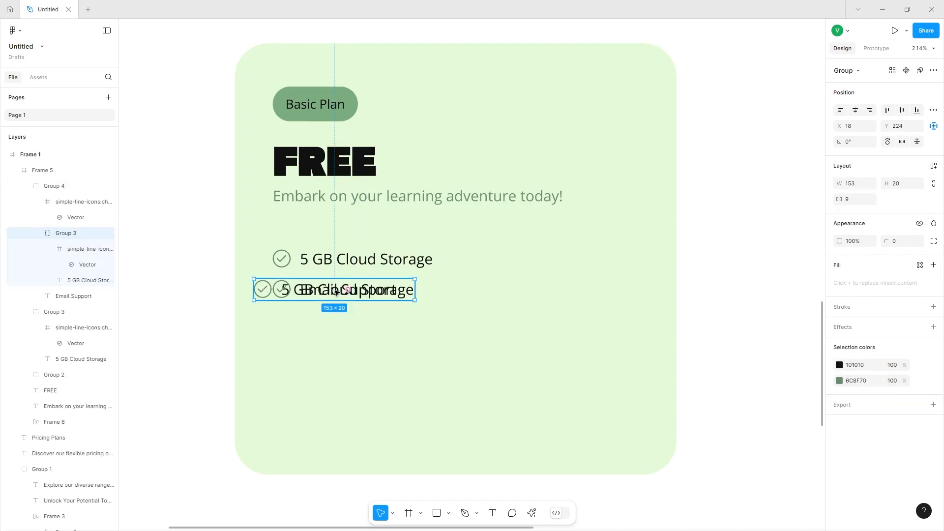
pyautogui.moveTo(336, 292); pyautogui.dragTo(367, 323)
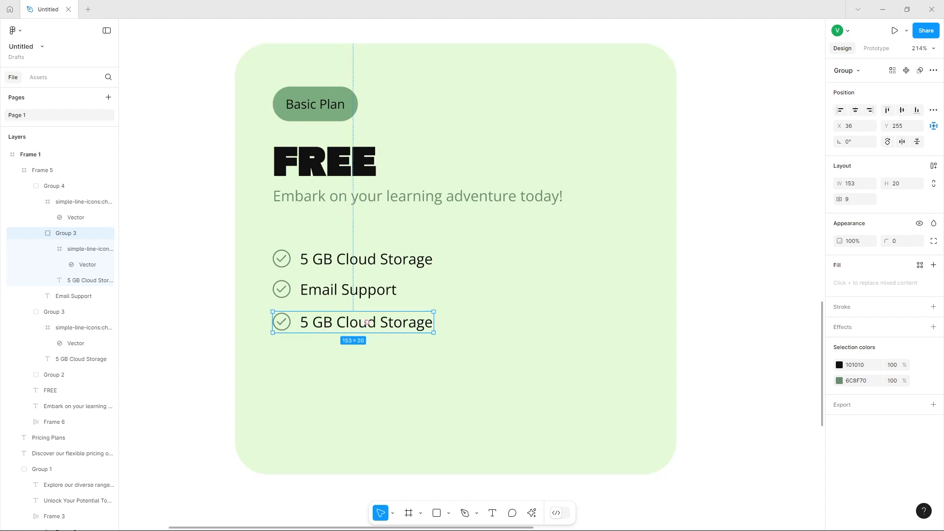
pyautogui.doubleClick(367, 322)
pyautogui.hotkey('ctrl', 'a')
pyautogui.write('Community Forim')
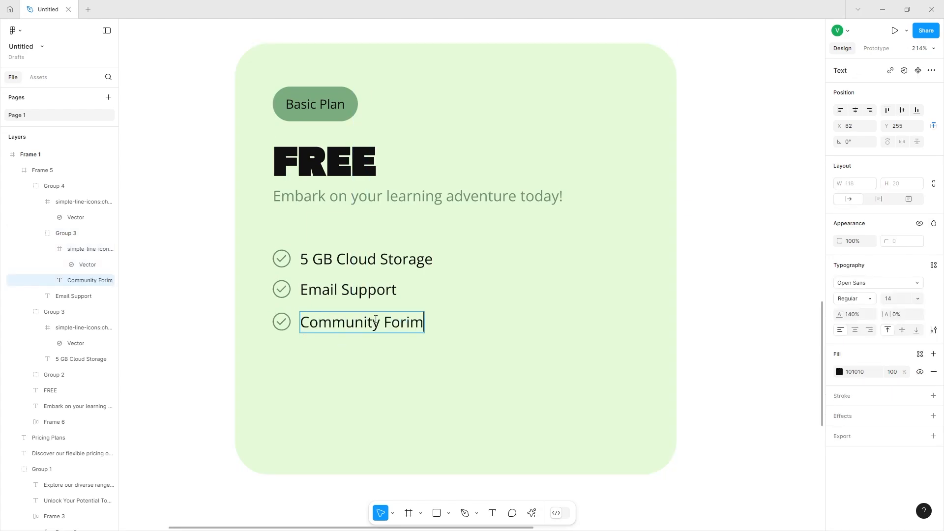
pyautogui.press('BackSpace')
pyautogui.press('BackSpace')
pyautogui.write('um Access')
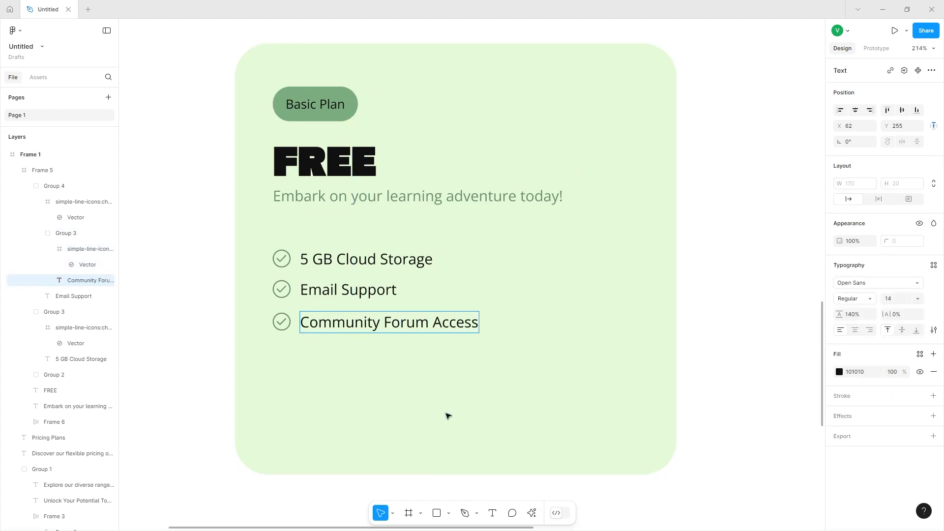
# Duplicate the first feature row to the bottom of the list and change its text to 'Join Now'.
pyautogui.click(367, 259)
pyautogui.moveTo(353, 257); pyautogui.dragTo(342, 336)
pyautogui.moveTo(355, 349); pyautogui.dragTo(354, 358)
pyautogui.doubleClick(353, 360)
pyautogui.doubleClick(353, 360)
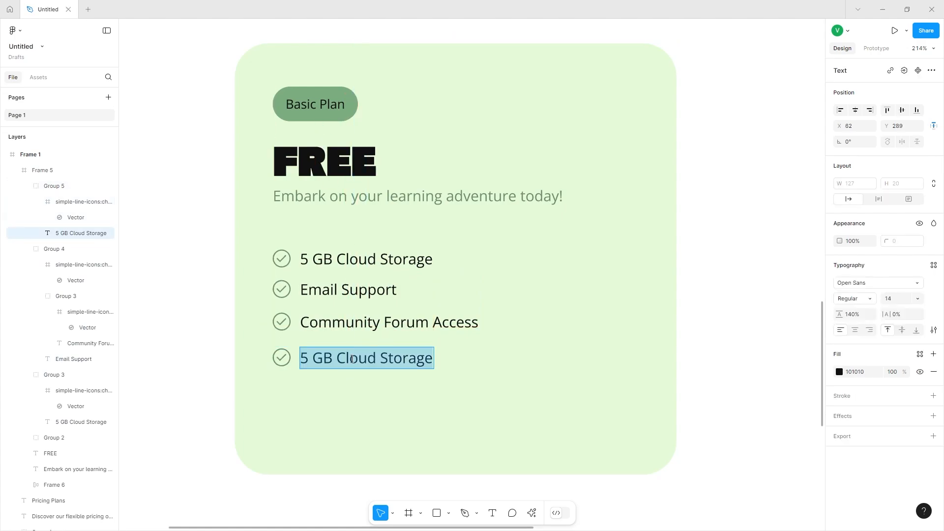
pyautogui.write('Join Now')
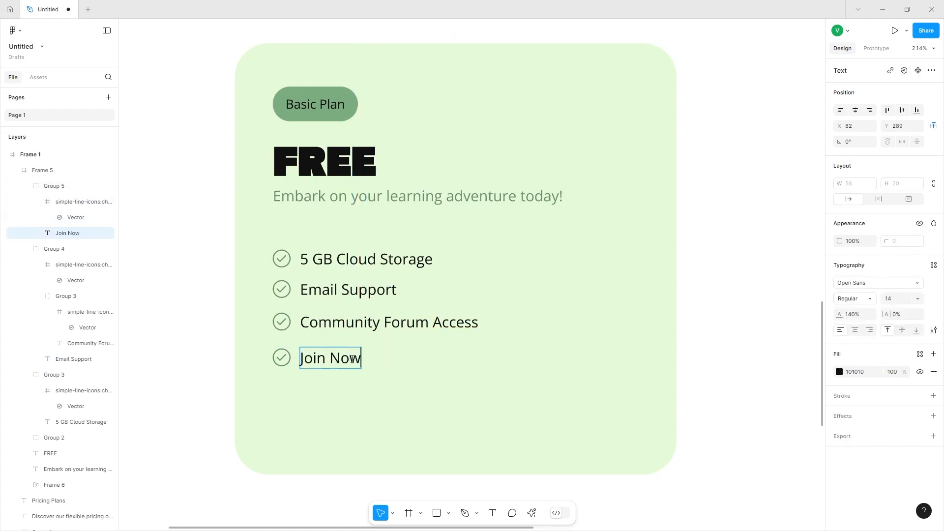
pyautogui.press('Escape')
pyautogui.press('Escape')
# Group the four feature rows together and undo the grouping.
pyautogui.keyDown('shift'); pyautogui.click(337, 324); pyautogui.keyUp('shift')
pyautogui.keyDown('shift'); pyautogui.click(332, 290); pyautogui.keyUp('shift')
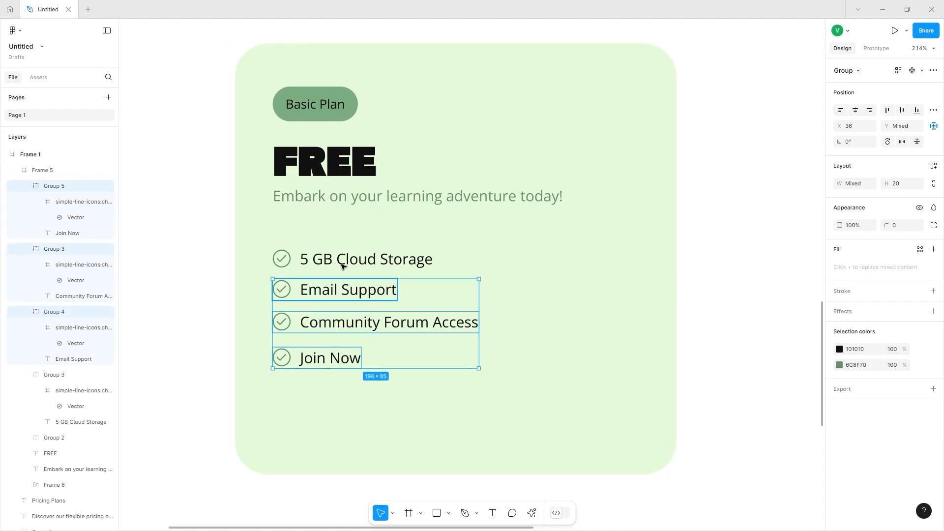
pyautogui.keyDown('shift'); pyautogui.click(342, 266); pyautogui.keyUp('shift')
pyautogui.hotkey('ctrl', 'g')
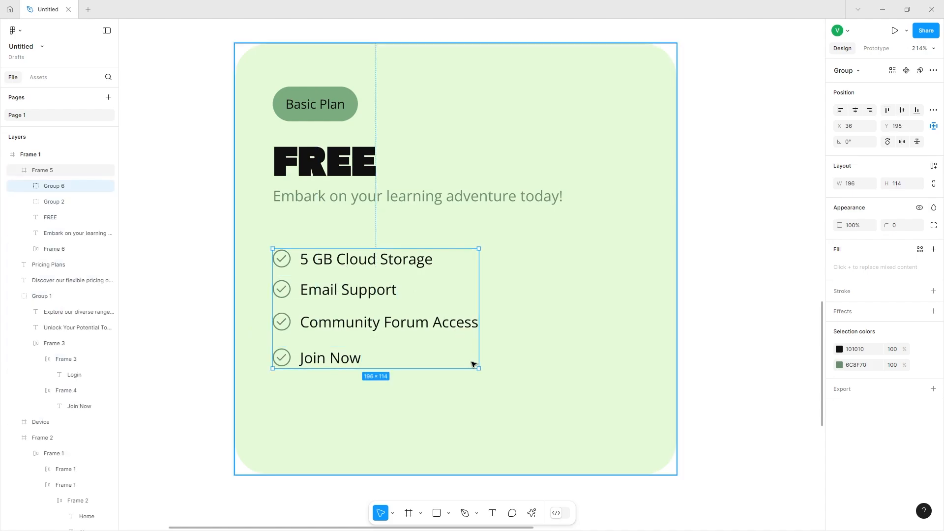
pyautogui.hotkey('ctrl', 'z')
# Even out the vertical spacing between the four feature rows.
pyautogui.click(474, 362)
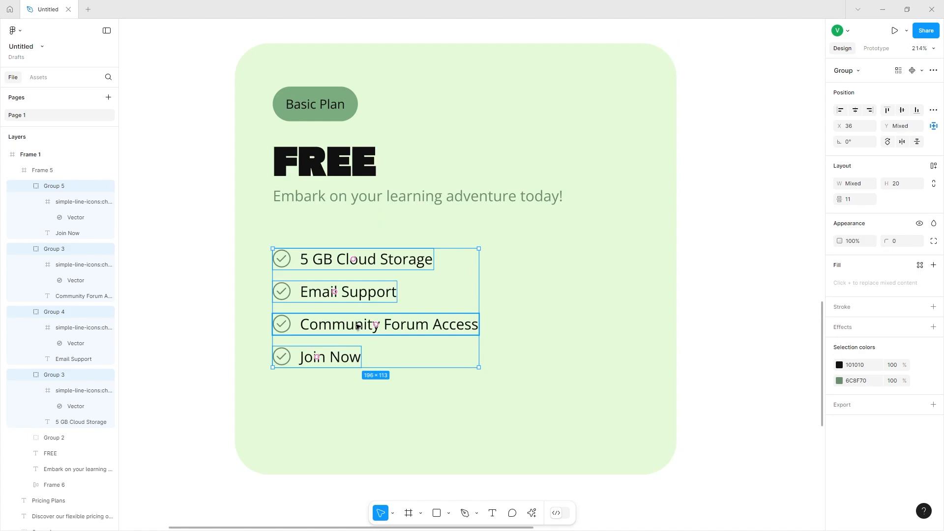
pyautogui.moveTo(358, 326); pyautogui.dragTo(358, 318)
pyautogui.click(397, 263)
pyautogui.press('Delete')
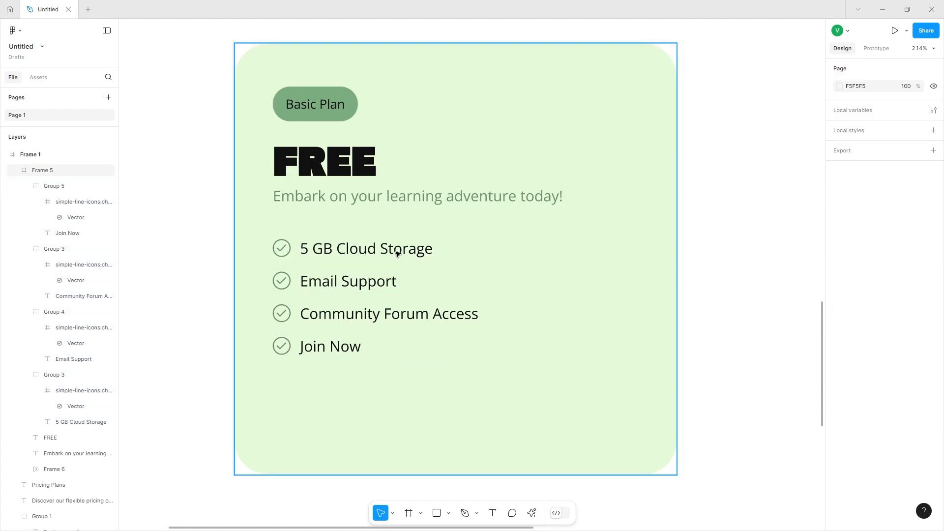
# Paste a copy of the hero's Join Now button into the card and place it below the feature list.
pyautogui.click(599, 323)
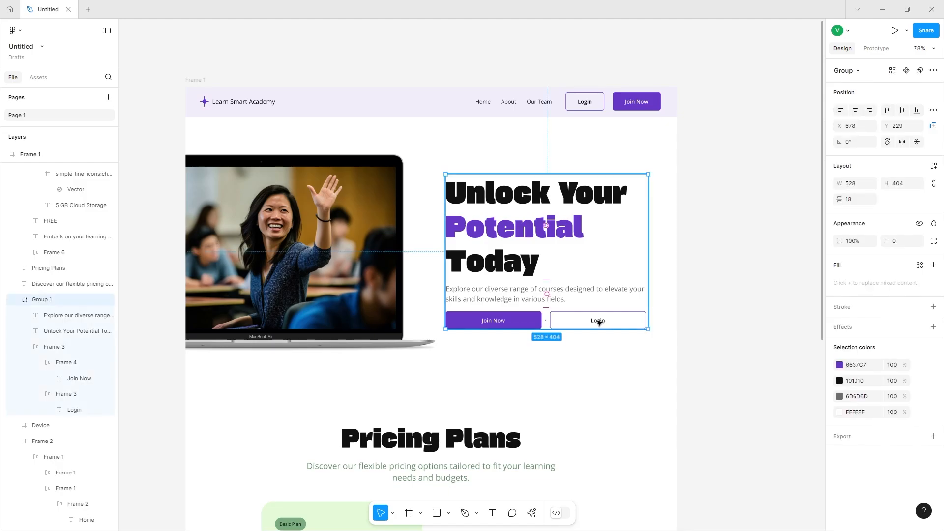
pyautogui.scroll(-5, 566, 322)
pyautogui.hscroll(-1, 571, 207)
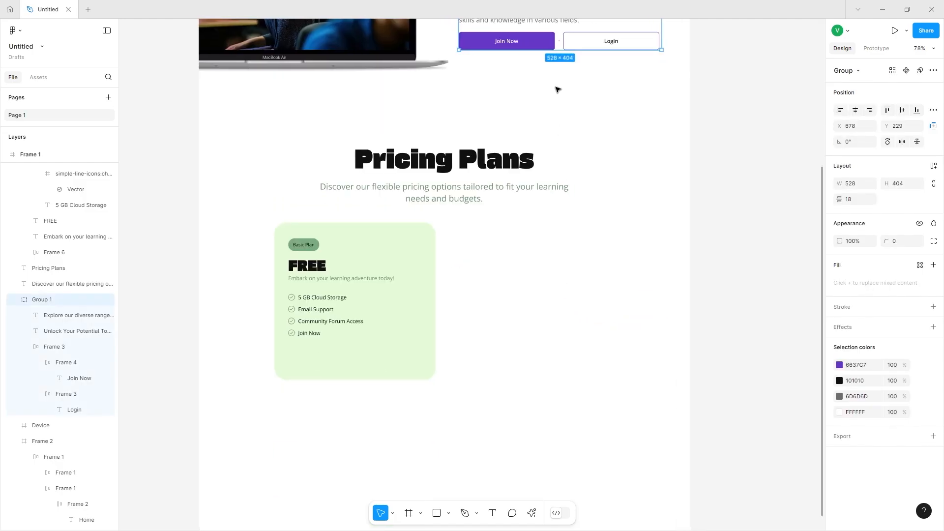
pyautogui.doubleClick(522, 41)
pyautogui.doubleClick(522, 41)
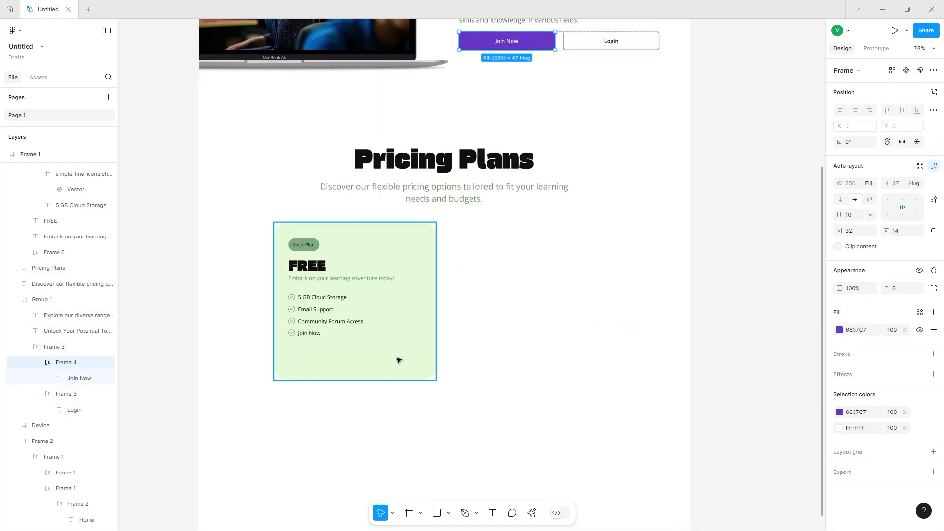
pyautogui.click(465, 362)
pyautogui.click(402, 369)
pyautogui.hotkey('ctrl', 'v')
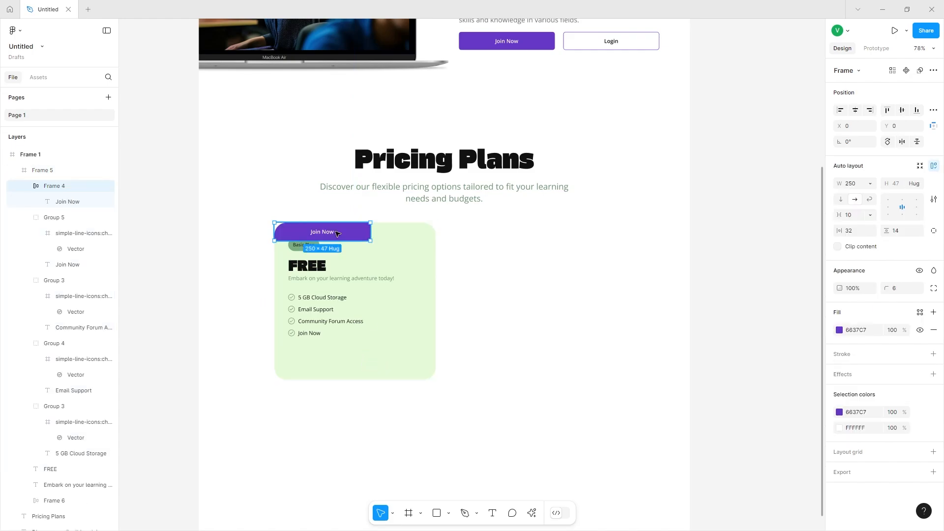
pyautogui.moveTo(335, 237); pyautogui.dragTo(419, 357)
# Draw a spacer rectangle at the card's edge and widen the button to 348 px.
pyautogui.keyDown('ctrl'); pyautogui.scroll(5, 280, 353); pyautogui.keyUp('ctrl')
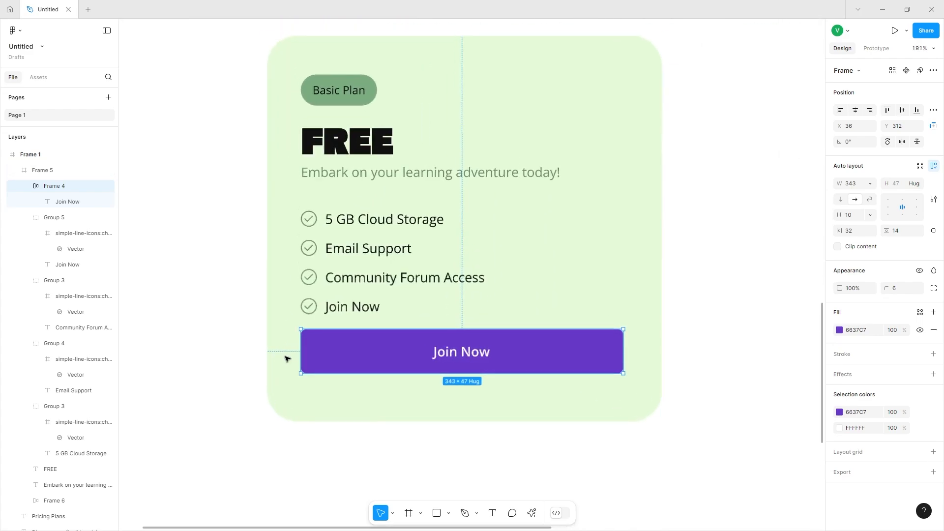
pyautogui.scroll(1, 287, 359)
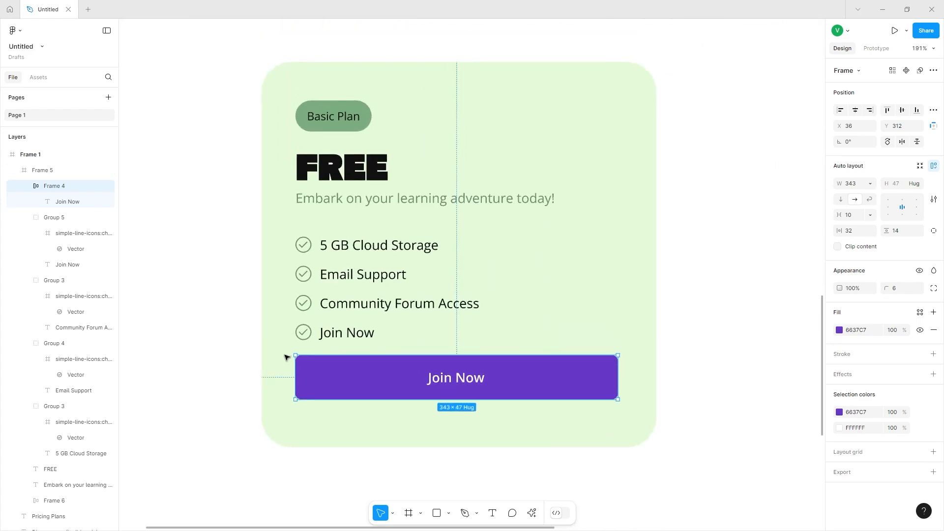
pyautogui.click(432, 515)
pyautogui.moveTo(263, 360); pyautogui.dragTo(294, 408)
pyautogui.moveTo(262, 380); pyautogui.dragTo(619, 383)
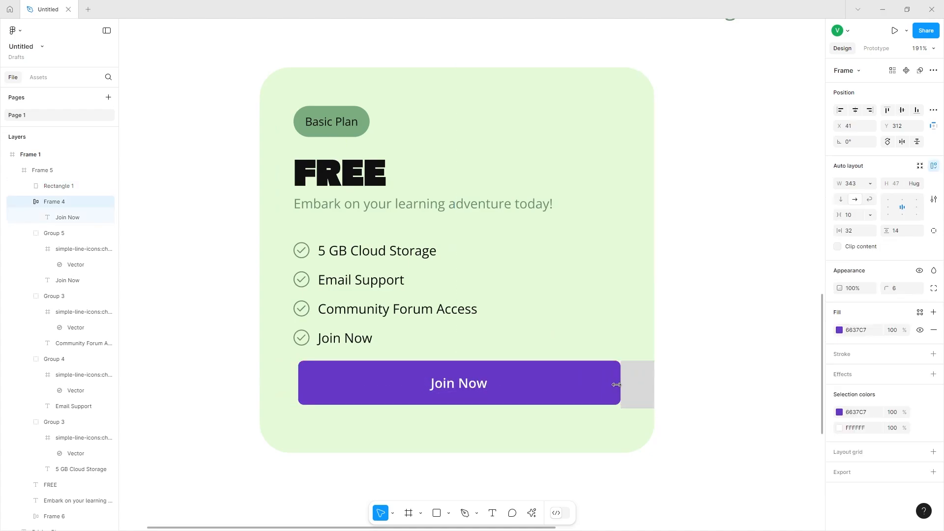
pyautogui.click(626, 385)
pyautogui.click(616, 382)
pyautogui.press('Down')
pyautogui.press('Down')
pyautogui.press('Down')
pyautogui.press('Down')
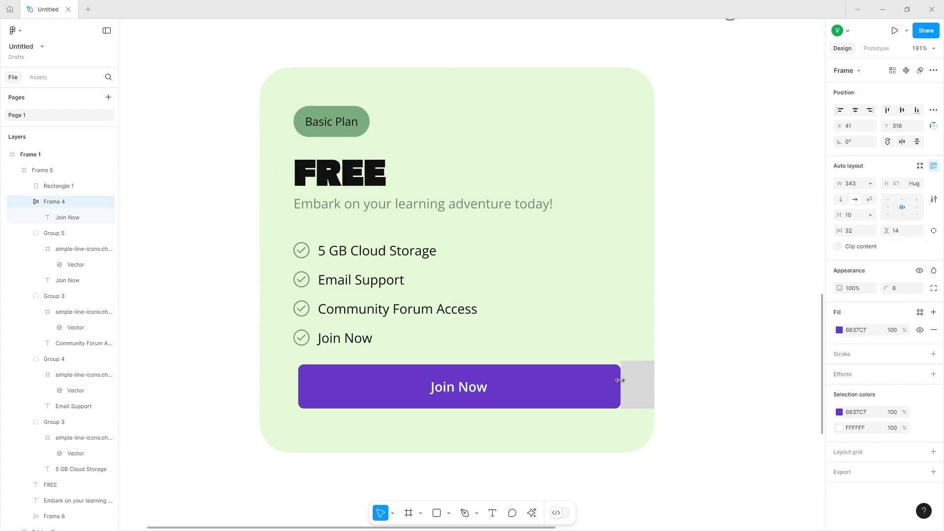
pyautogui.hotkey('ctrl', 'z')
pyautogui.hotkey('ctrl', 'z')
pyautogui.hotkey('ctrl', 'z')
pyautogui.hotkey('ctrl', 'z')
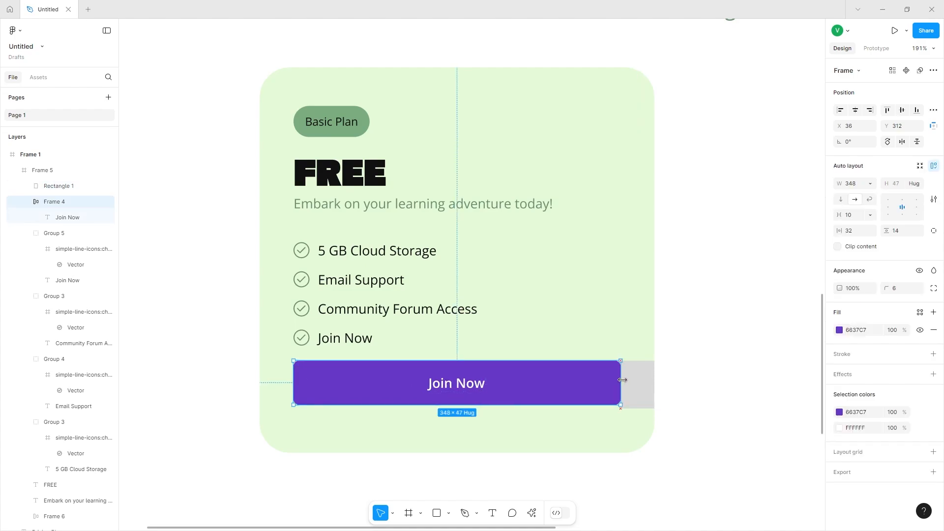
# Delete the spacer rectangle and nudge the button slightly lower in the card.
pyautogui.click(635, 380)
pyautogui.press('Delete')
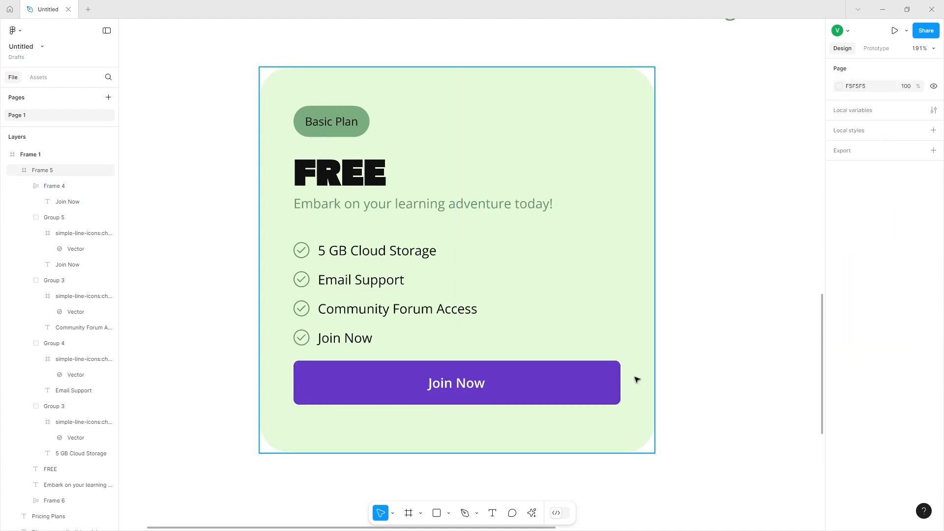
pyautogui.click(590, 384)
pyautogui.moveTo(527, 380); pyautogui.dragTo(525, 385)
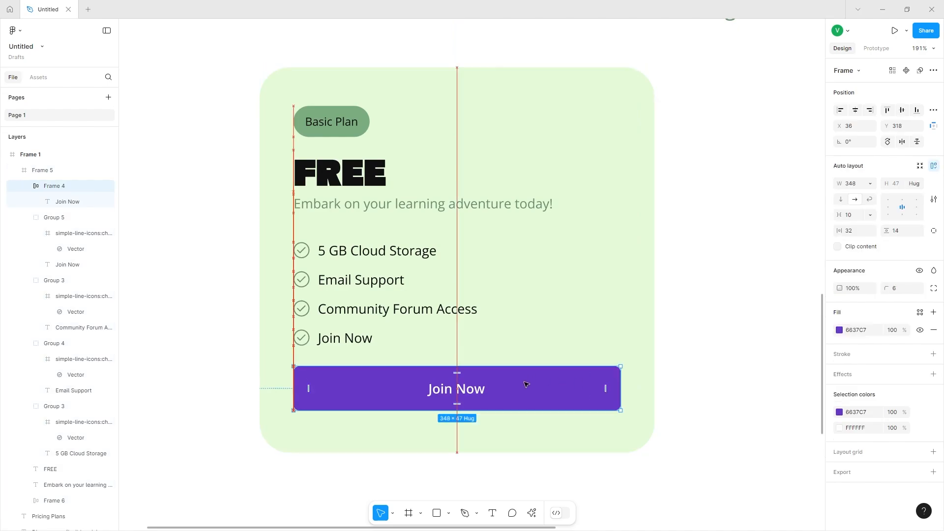
# Change the card button's label to "Get Started".
pyautogui.doubleClick(465, 388)
pyautogui.write('Get ')
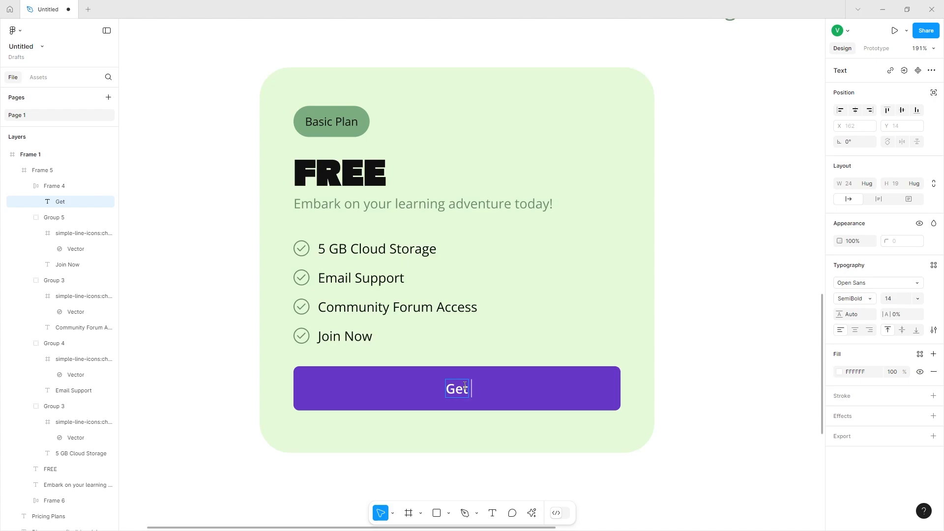
pyautogui.write('Start')
pyautogui.press('BackSpace')
pyautogui.write('rted')
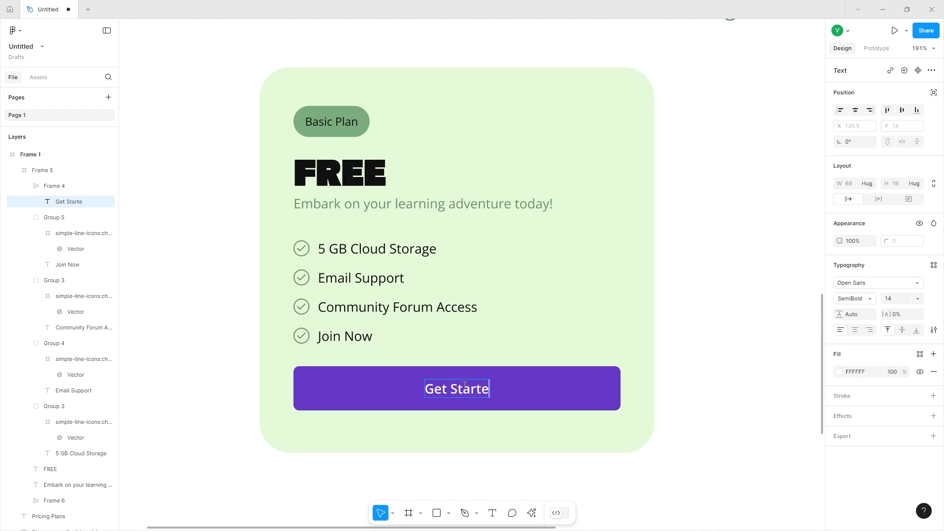
pyautogui.press('Escape')
pyautogui.press('Escape')
# Add a black stroke to the card button and set its fill to white.
pyautogui.click(934, 354)
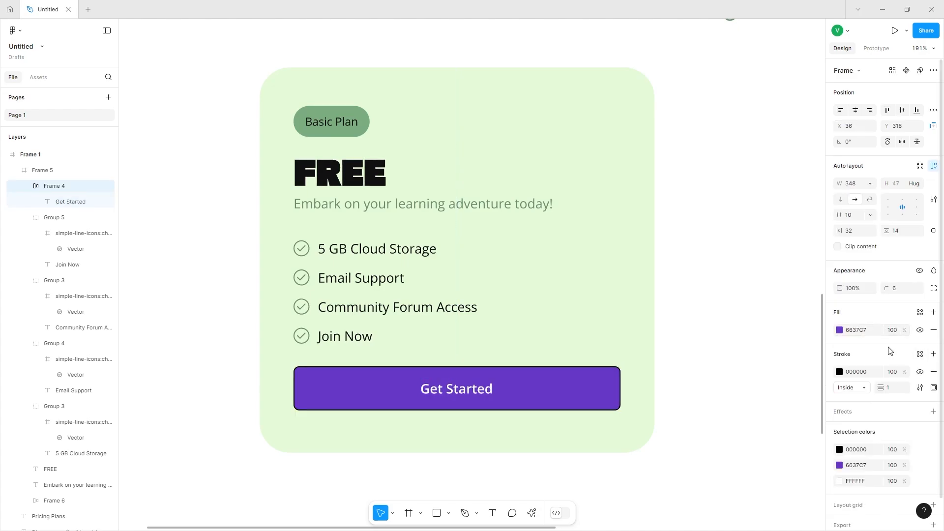
pyautogui.click(841, 330)
pyautogui.moveTo(804, 335); pyautogui.dragTo(588, 215)
# Set the button label's colour to near-black and the button's outline colour to green 6C8F70.
pyautogui.click(456, 393)
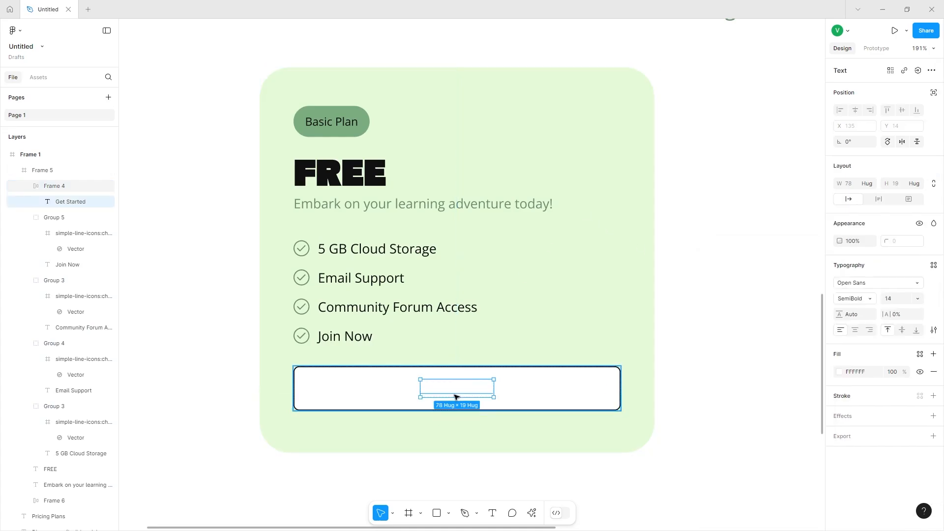
pyautogui.click(840, 372)
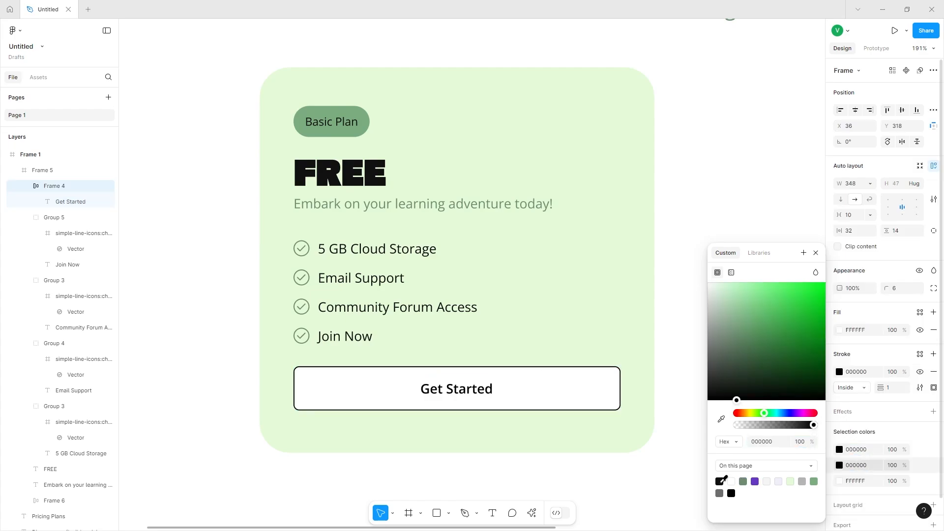
pyautogui.click(720, 482)
pyautogui.click(848, 450)
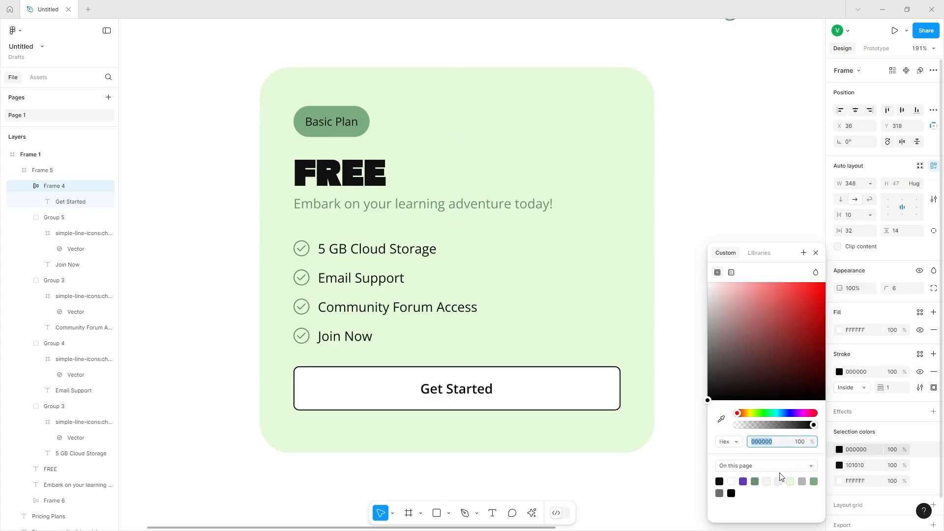
pyautogui.click(755, 482)
pyautogui.click(619, 492)
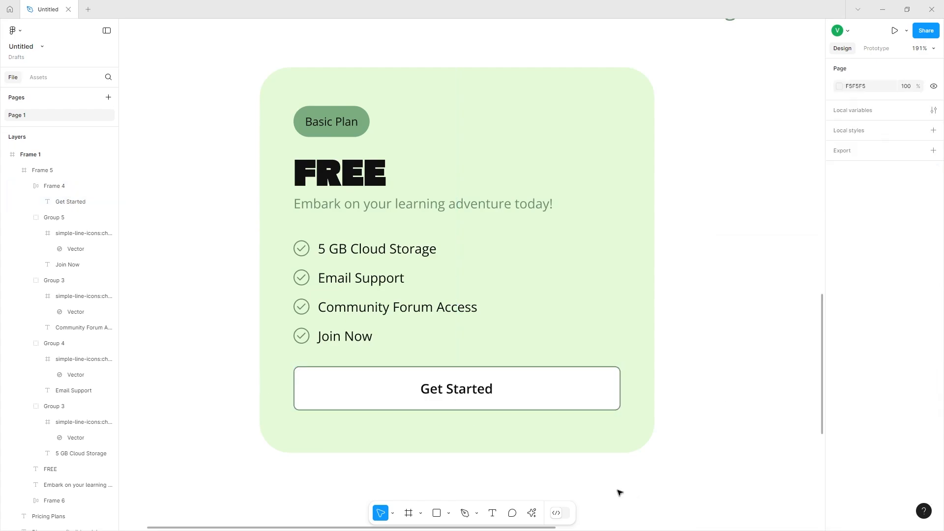
# Group the four feature rows together and nudge the group slightly upward.
pyautogui.scroll(-3, 618, 491)
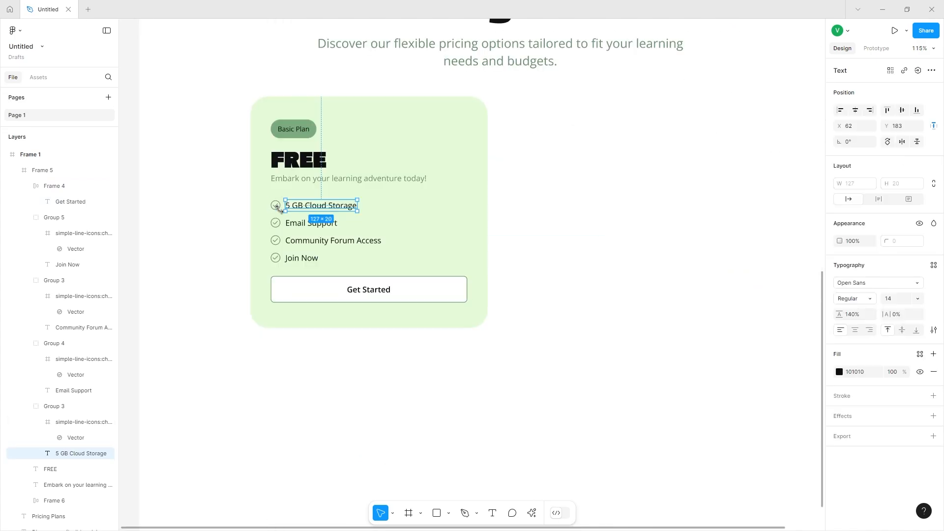
pyautogui.click(51, 413)
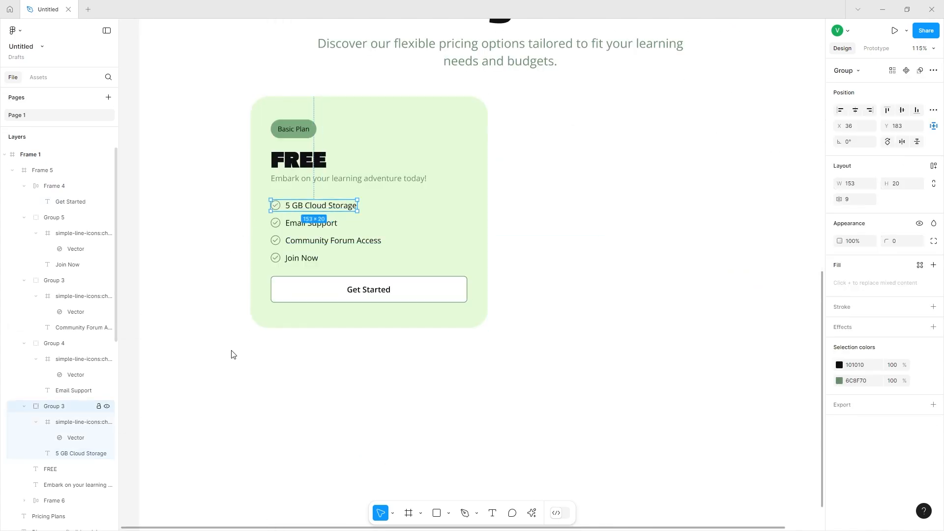
pyautogui.keyDown('shift'); pyautogui.click(294, 224); pyautogui.keyUp('shift')
pyautogui.keyDown('shift'); pyautogui.click(290, 243); pyautogui.keyUp('shift')
pyautogui.keyDown('shift'); pyautogui.click(289, 259); pyautogui.keyUp('shift')
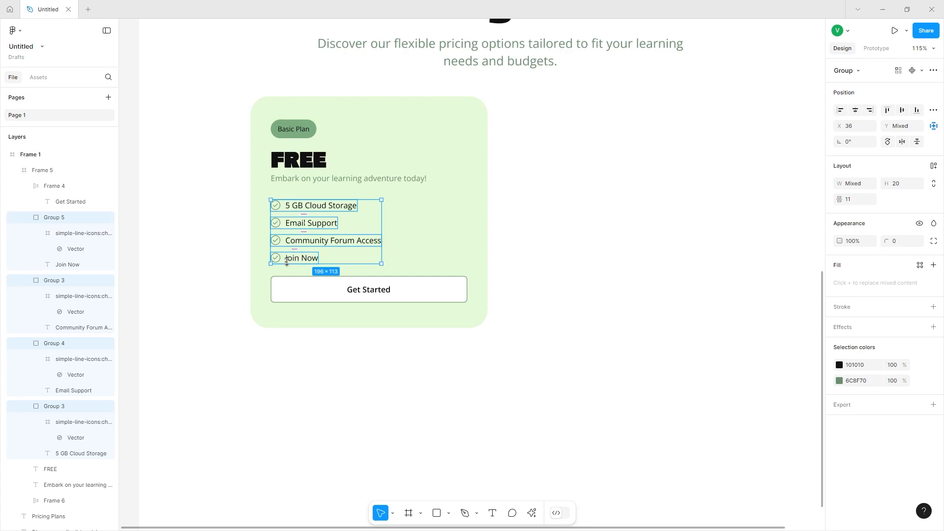
pyautogui.hotkey('ctrl', 'g')
pyautogui.moveTo(304, 233); pyautogui.dragTo(298, 215)
# Group the FREE heading with the subtitle text below it.
pyautogui.click(299, 160)
pyautogui.keyDown('shift'); pyautogui.click(315, 180); pyautogui.keyUp('shift')
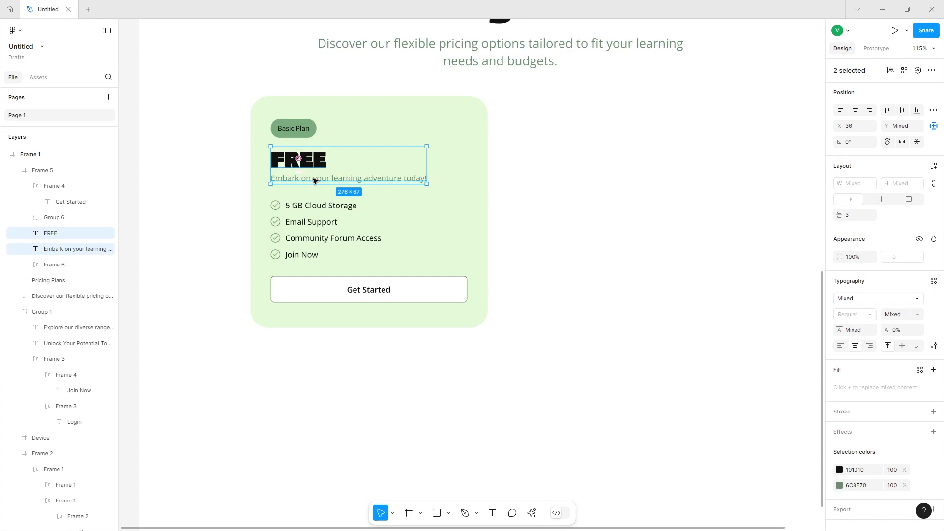
pyautogui.hotkey('ctrl', 'g')
# Group the plan badge, heading group, feature list and button into one group.
pyautogui.click(296, 205)
pyautogui.keyDown('shift'); pyautogui.click(293, 128); pyautogui.keyUp('shift')
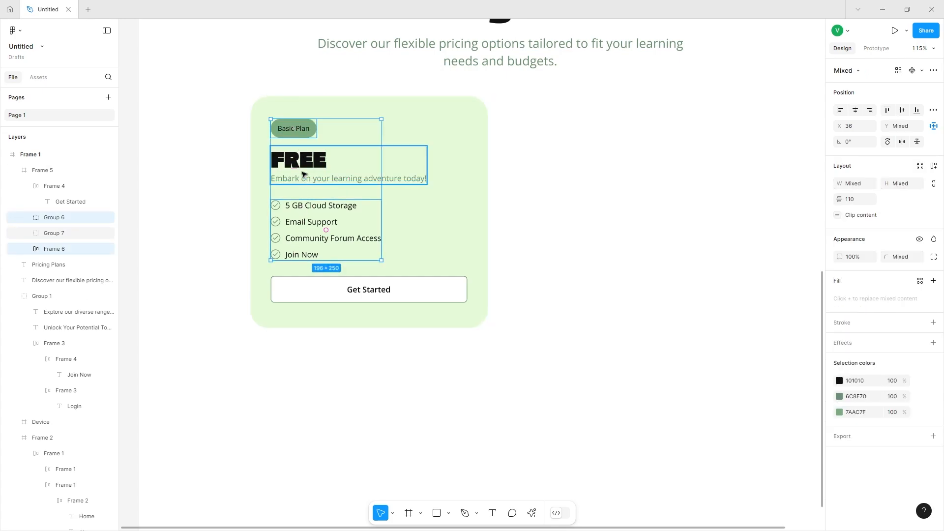
pyautogui.keyDown('shift'); pyautogui.click(304, 173); pyautogui.keyUp('shift')
pyautogui.keyDown('shift'); pyautogui.click(307, 283); pyautogui.keyUp('shift')
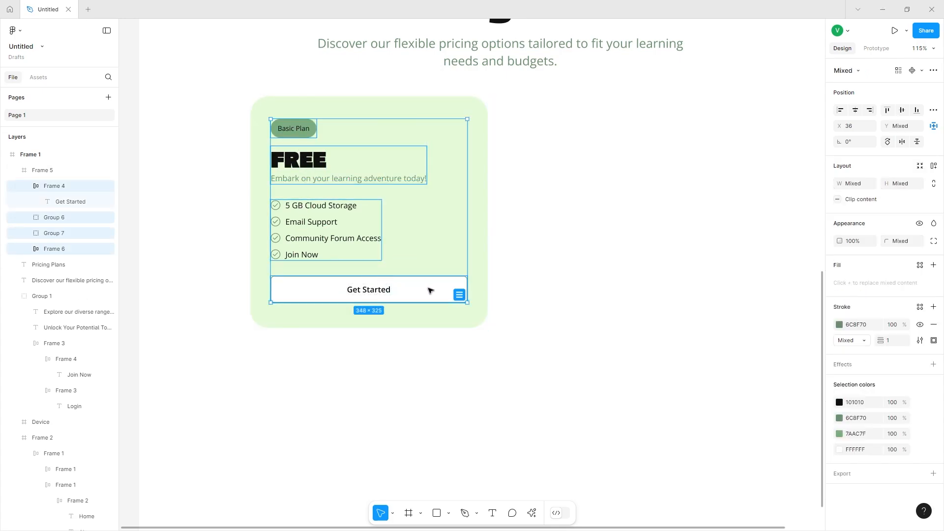
pyautogui.hotkey('ctrl', 'g')
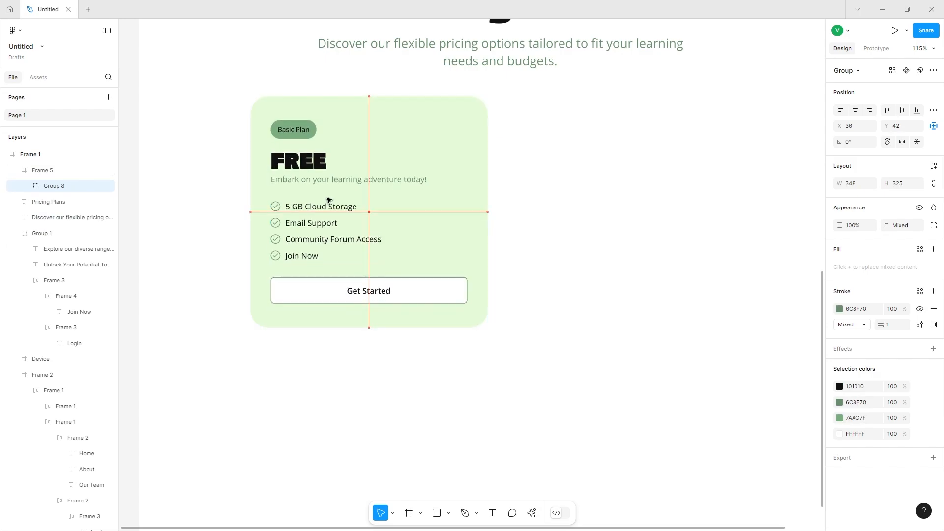
# Duplicate the pricing card and place the copy to the right of the original.
pyautogui.click(481, 131)
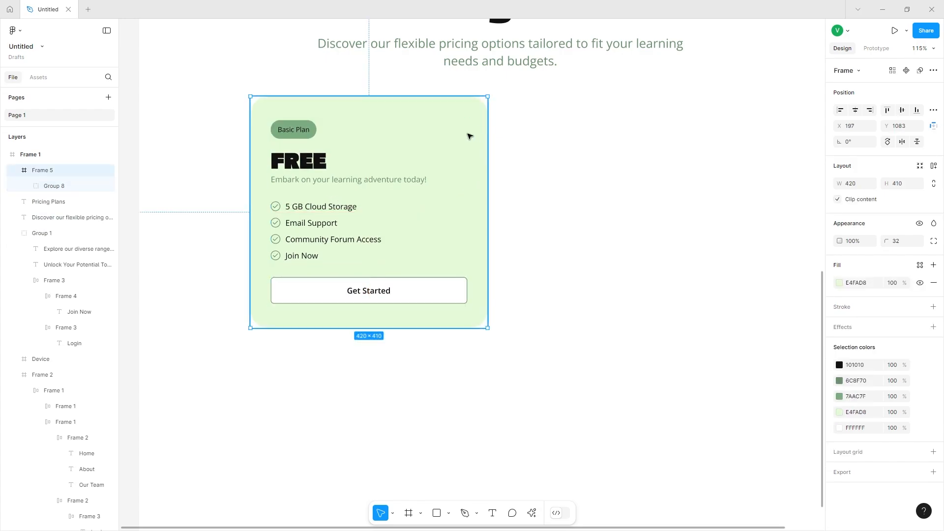
pyautogui.hscroll(3, 359, 175)
pyautogui.moveTo(334, 169); pyautogui.dragTo(549, 174)
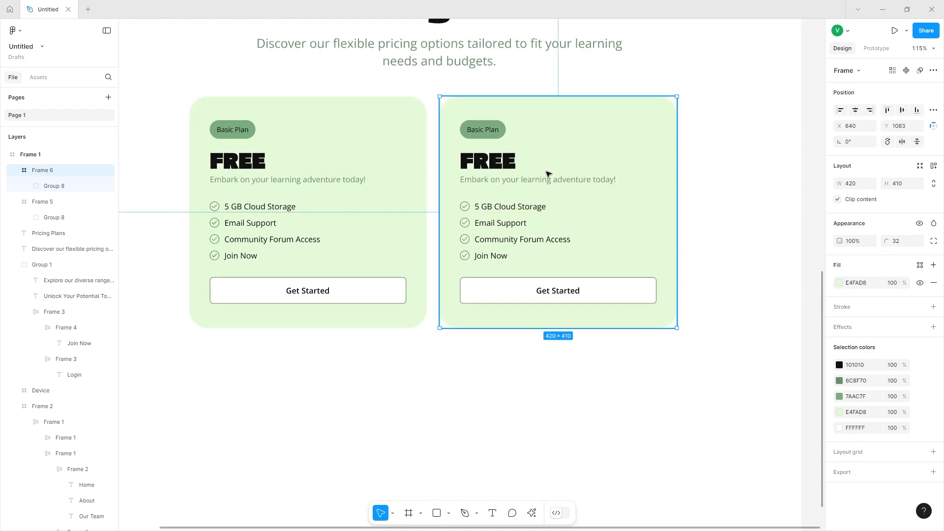
# Group the two pricing cards together.
pyautogui.hscroll(-2, 549, 174)
pyautogui.keyDown('shift'); pyautogui.click(391, 176); pyautogui.keyUp('shift')
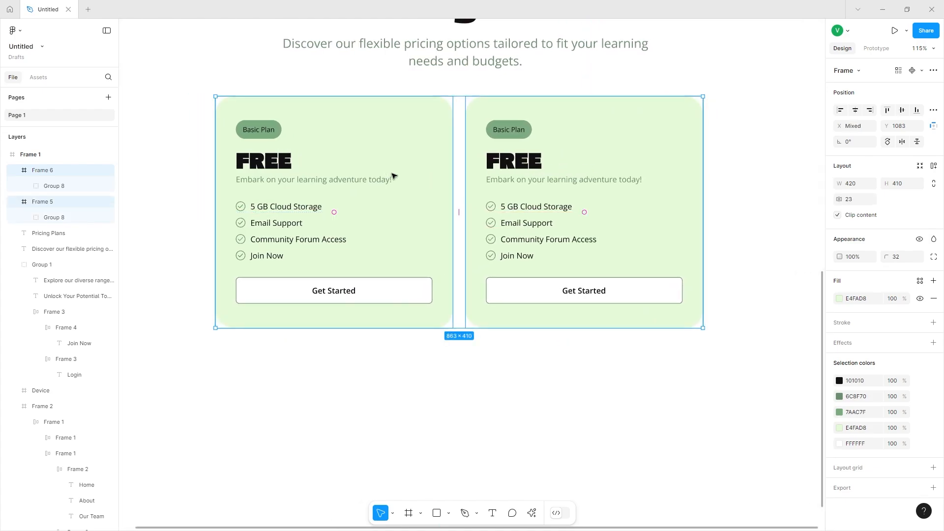
pyautogui.hotkey('ctrl', 'g')
# Rename the second card's plan badge to "Pro Plan".
pyautogui.doubleClick(515, 125)
pyautogui.write('Pro')
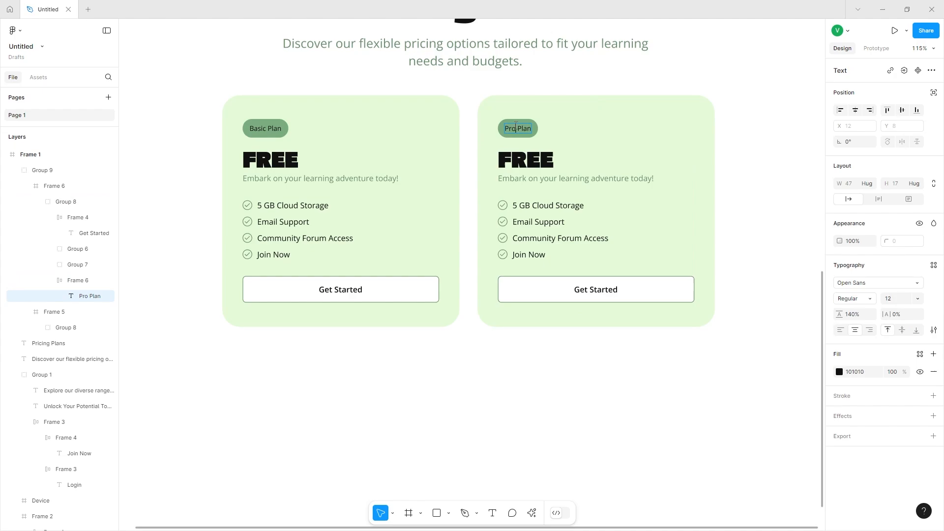
pyautogui.scroll(5, 516, 125)
pyautogui.hscroll(3, 514, 125)
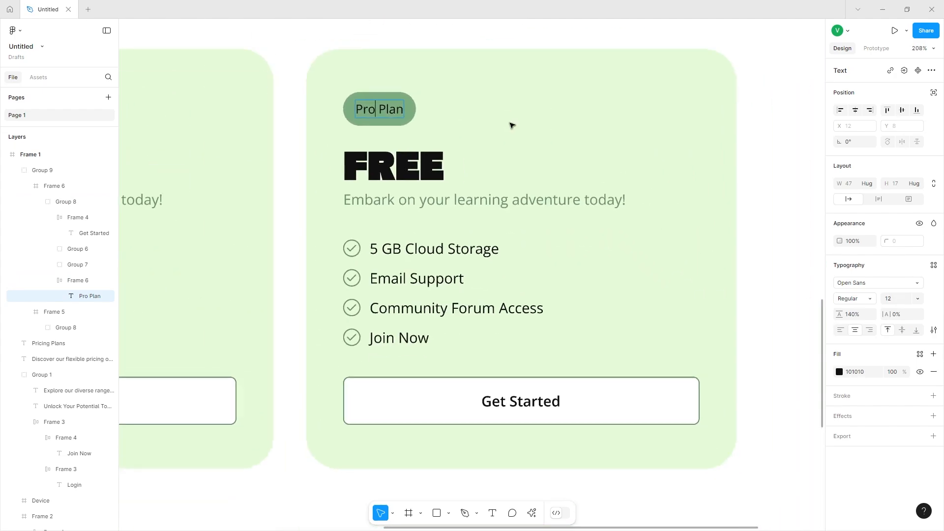
pyautogui.scroll(2, 511, 125)
pyautogui.hscroll(-2, 512, 125)
pyautogui.hotkey('ctrl', 'z')
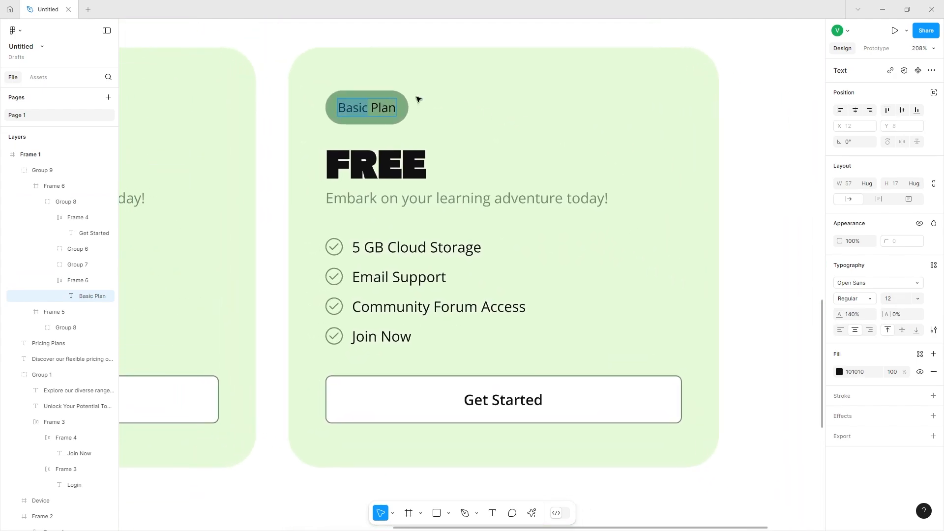
pyautogui.write('Pro')
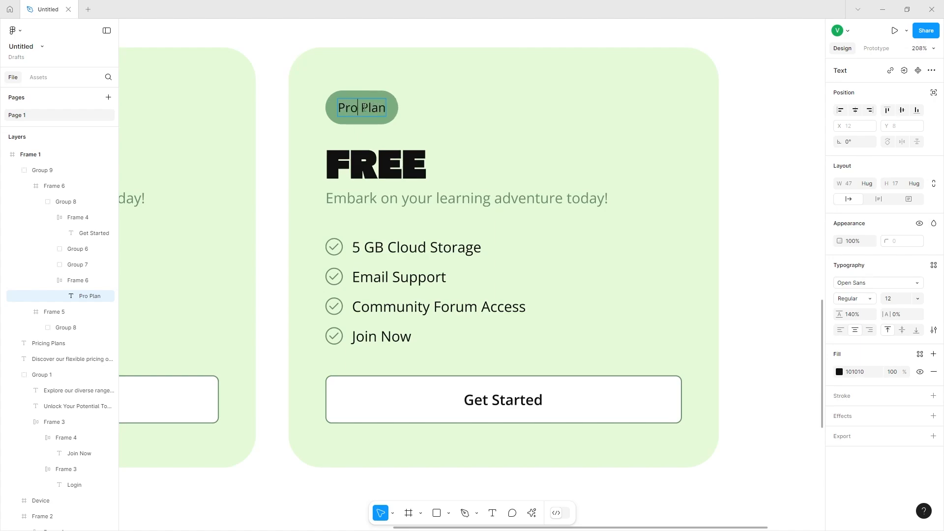
# Replace the second card's FREE heading with "$14.99/month".
pyautogui.doubleClick(363, 161)
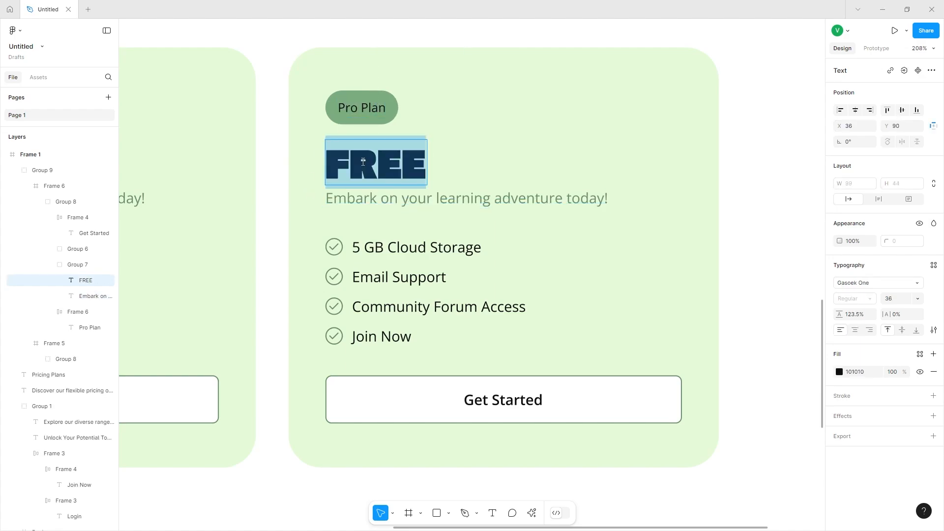
pyautogui.write('$14.99')
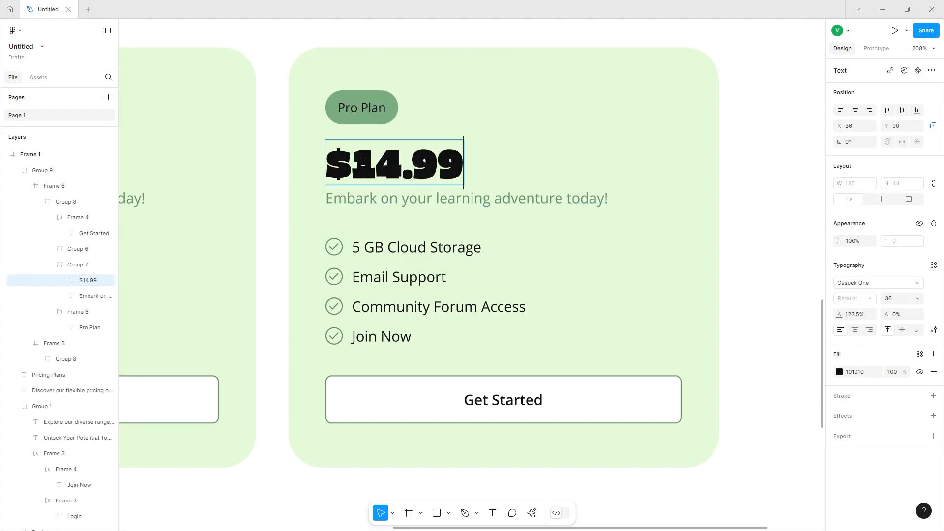
pyautogui.write('/month')
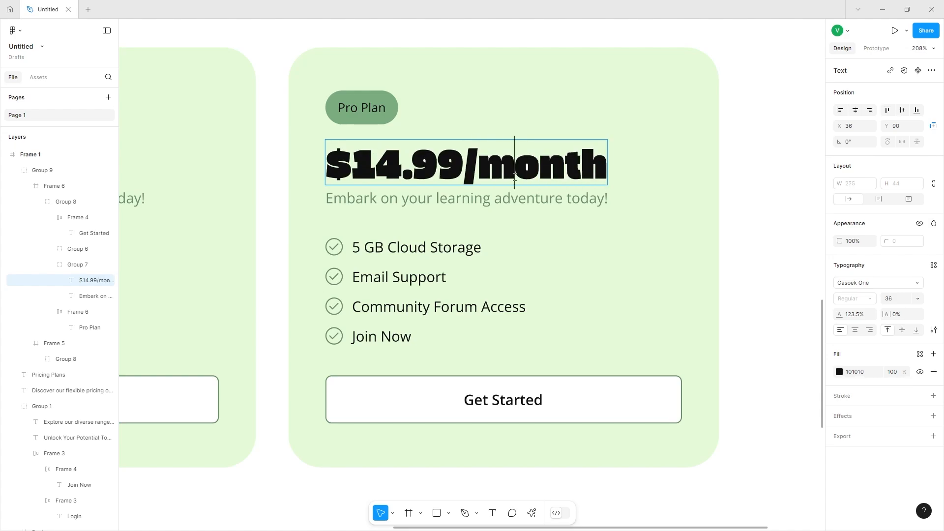
pyautogui.tripleClick(515, 177)
pyautogui.press('Escape')
# Cut "/month" out of the price heading and paste it as separate text beside "$14.99".
pyautogui.hscroll(-5, 795, 221)
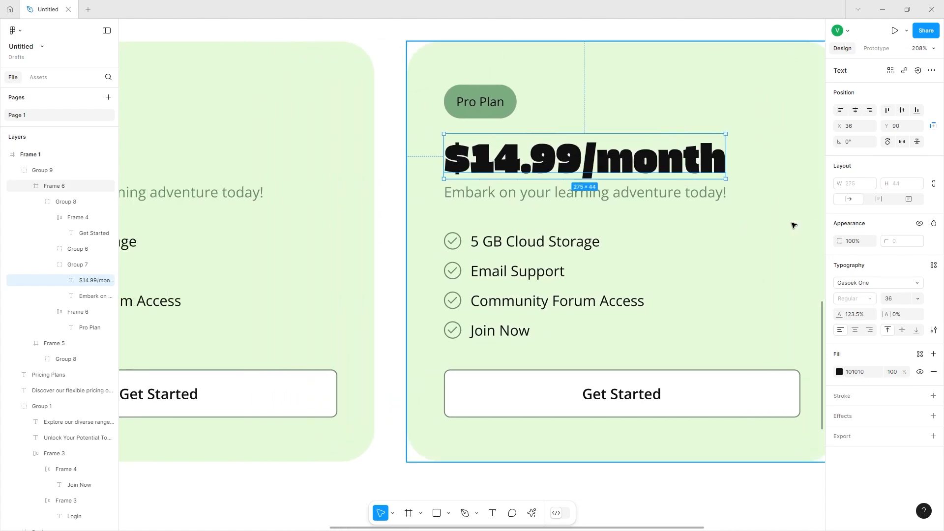
pyautogui.hscroll(5, 783, 225)
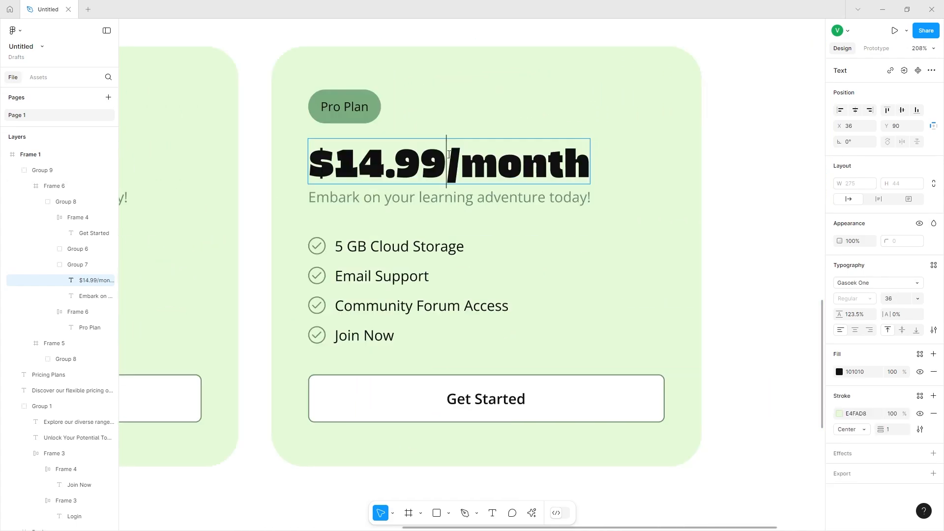
pyautogui.doubleClick(446, 162)
pyautogui.moveTo(447, 163); pyautogui.dragTo(592, 170)
pyautogui.hotkey('ctrl', 'x')
pyautogui.press('Escape')
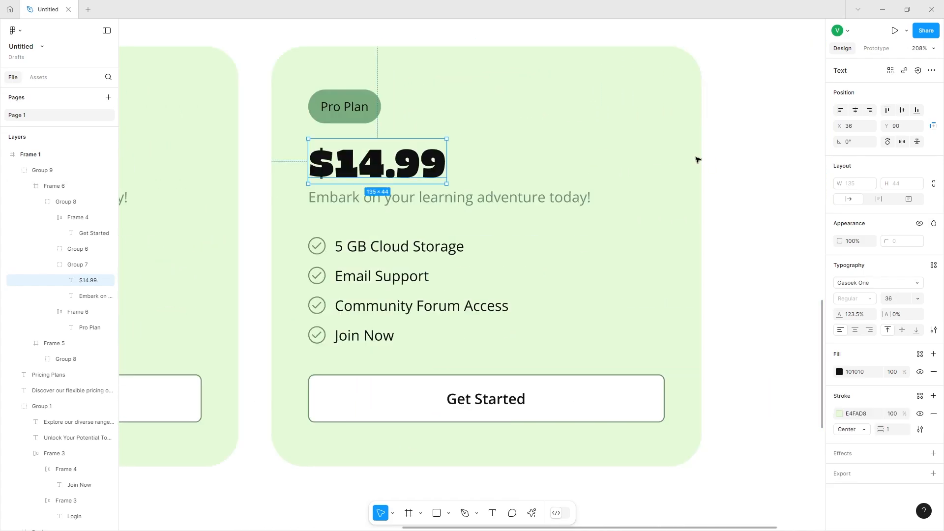
pyautogui.hotkey('ctrl', 'v')
pyautogui.moveTo(389, 166); pyautogui.dragTo(522, 161)
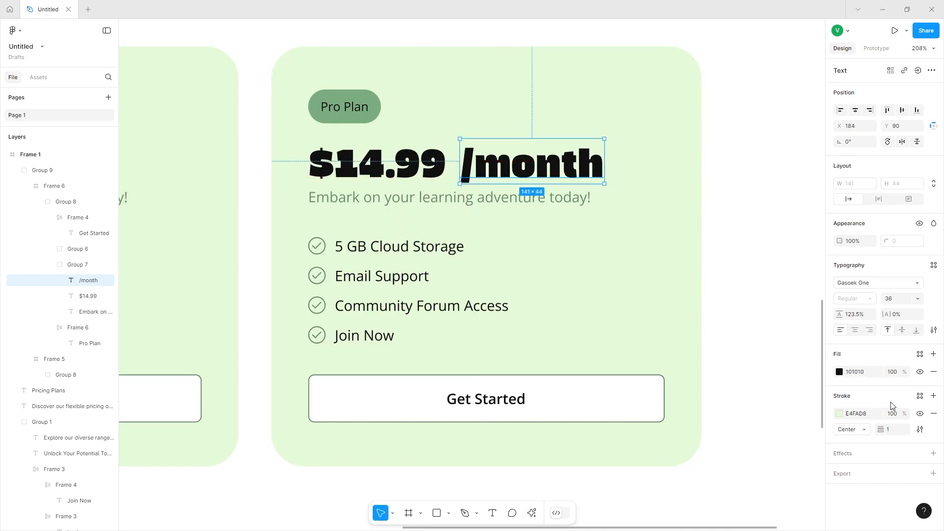
# Remove the stroke from the "/month" text and nudge it slightly left.
pyautogui.click(935, 413)
pyautogui.press('Left')
pyautogui.press('Left')
pyautogui.press('Left')
pyautogui.press('Left')
pyautogui.press('Left')
pyautogui.press('Left')
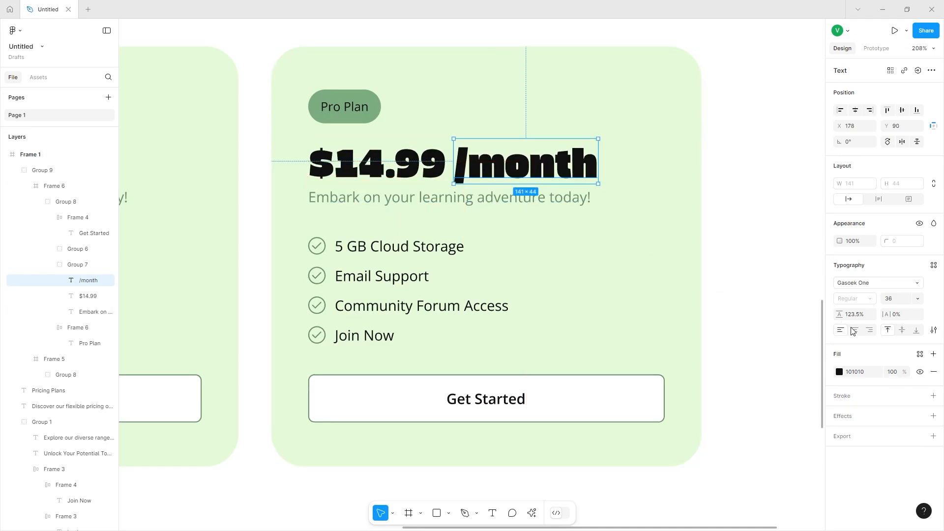
# Set the "/month" text to Open Sans at size 24.
pyautogui.click(863, 283)
pyautogui.write('open')
pyautogui.press('Return')
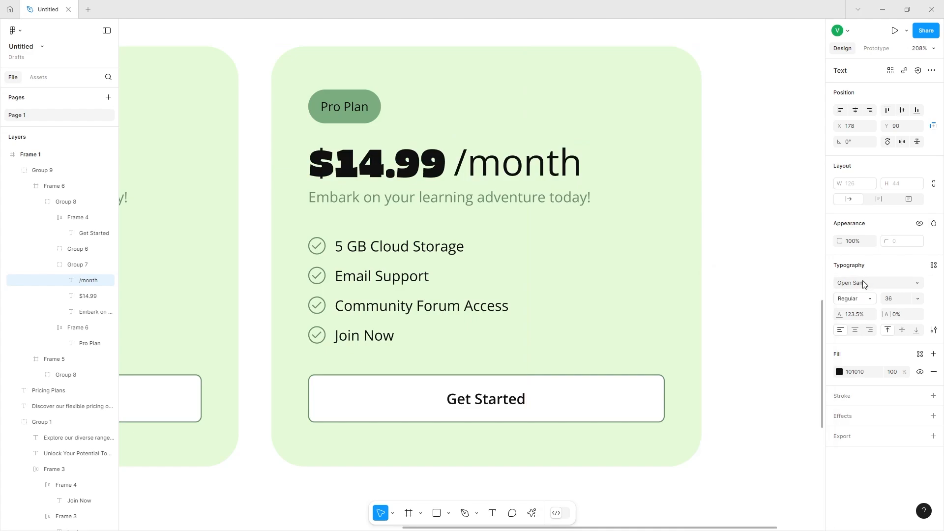
pyautogui.click(917, 299)
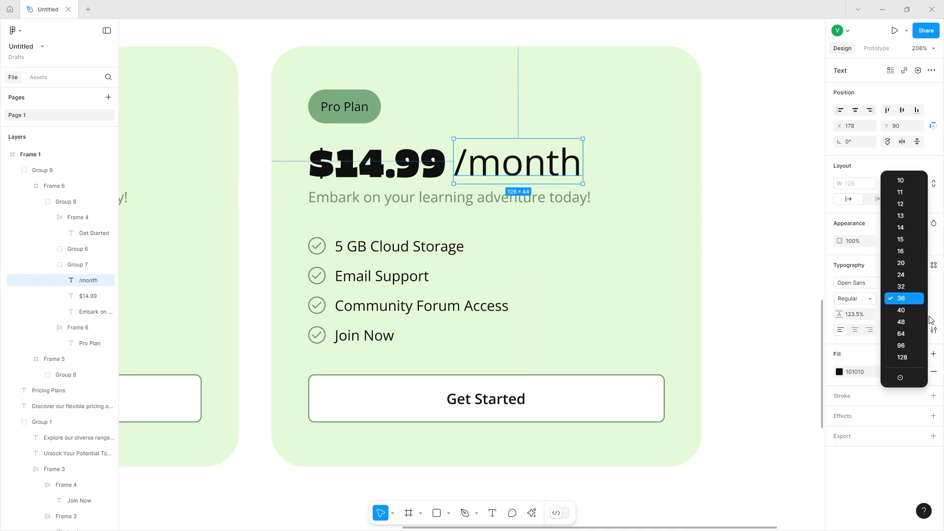
pyautogui.click(910, 276)
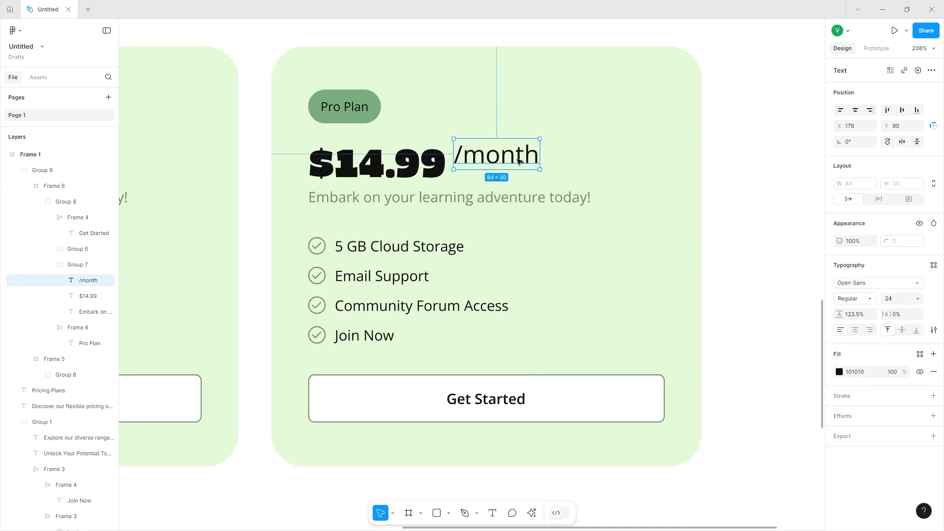
# Lower the "/month" text to the price baseline and retype its slash character.
pyautogui.moveTo(513, 159)
pyautogui.mouseDown()
pyautogui.moveTo(525, 167)
pyautogui.moveTo(511, 169)
pyautogui.mouseUp()
pyautogui.doubleClick(466, 170)
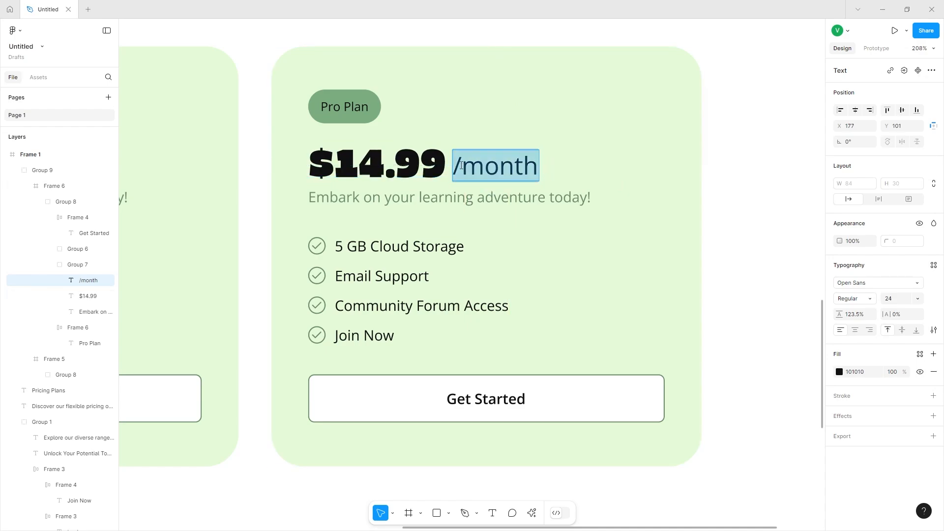
pyautogui.click(463, 170)
pyautogui.press('BackSpace')
pyautogui.write('/')
# Replace the second card's subtitle with "Expand your learning horizon".
pyautogui.doubleClick(451, 203)
pyautogui.write('Expa')
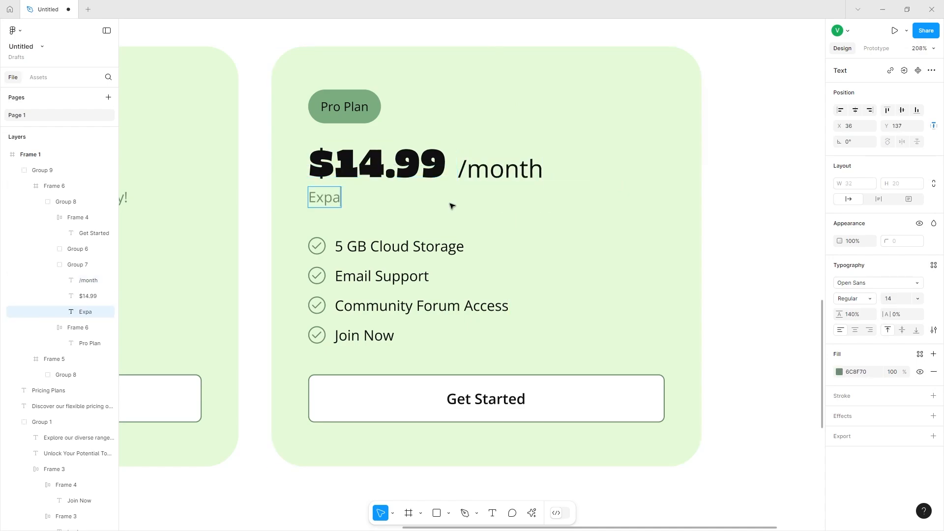
pyautogui.write('nd your learning horizons.')
# Finish the subtitle as "Expand your learning horizons." and rename the first two features to "Unlimited Courses" and "Unslimited Storage".
pyautogui.doubleClick(380, 249)
pyautogui.write('Unlimit')
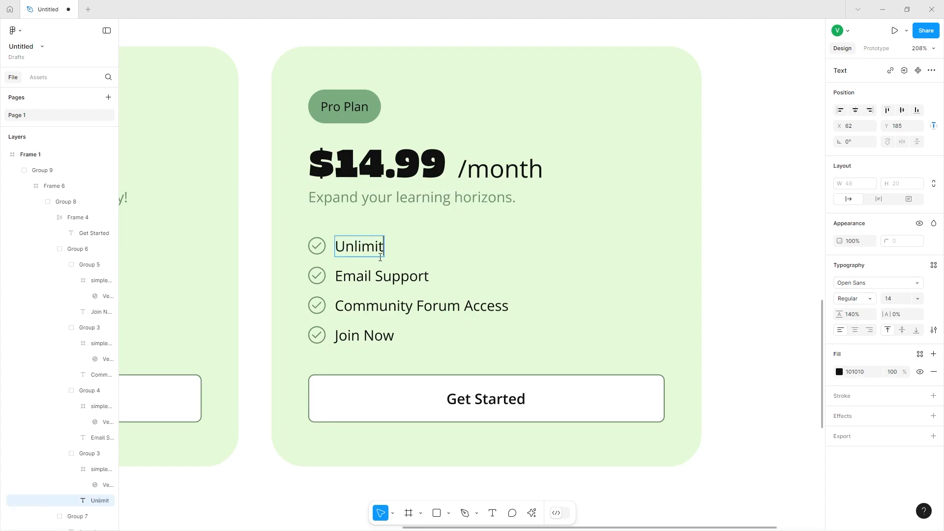
pyautogui.write('ed Courses')
pyautogui.doubleClick(348, 280)
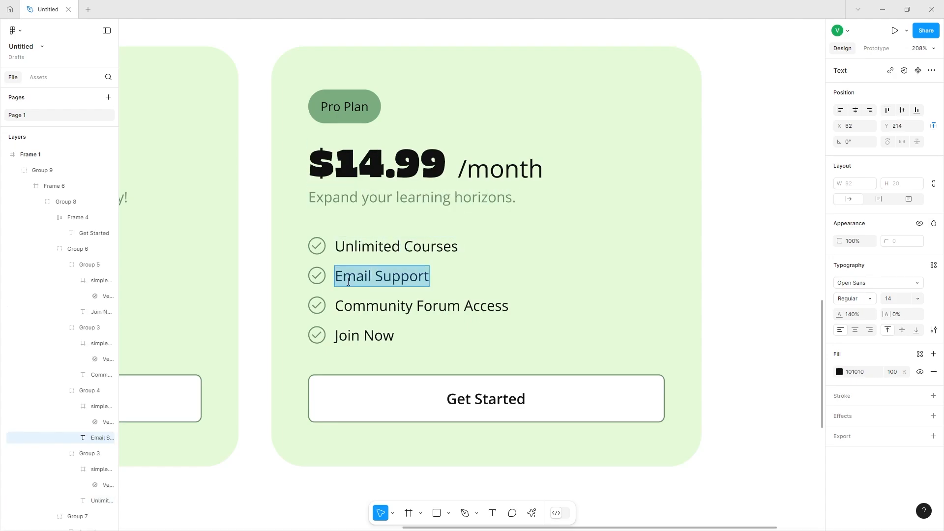
pyautogui.write('Unslimited Storage')
# Rename the third and fourth features to "24/7 Email Support" and "Personalized Learning Paths".
pyautogui.doubleClick(422, 306)
pyautogui.write('24/7 Email Support')
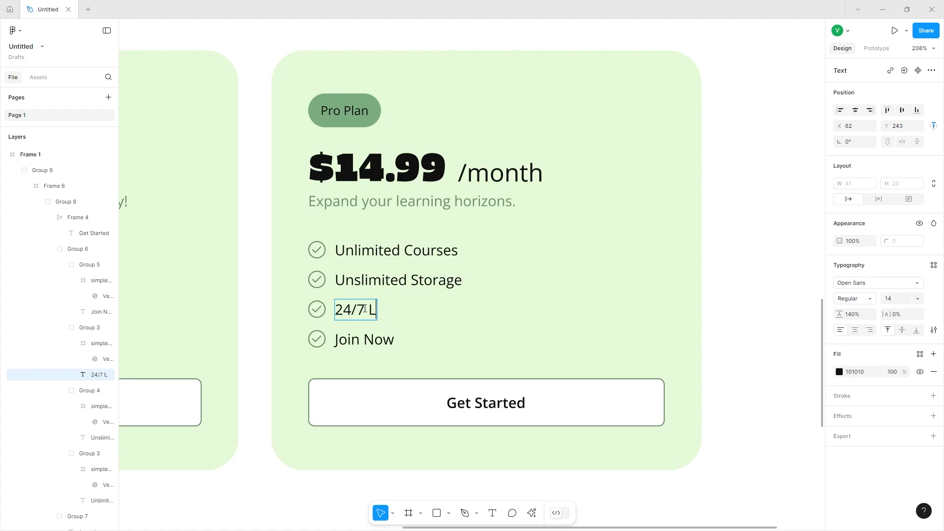
pyautogui.doubleClick(358, 339)
pyautogui.write('Pers')
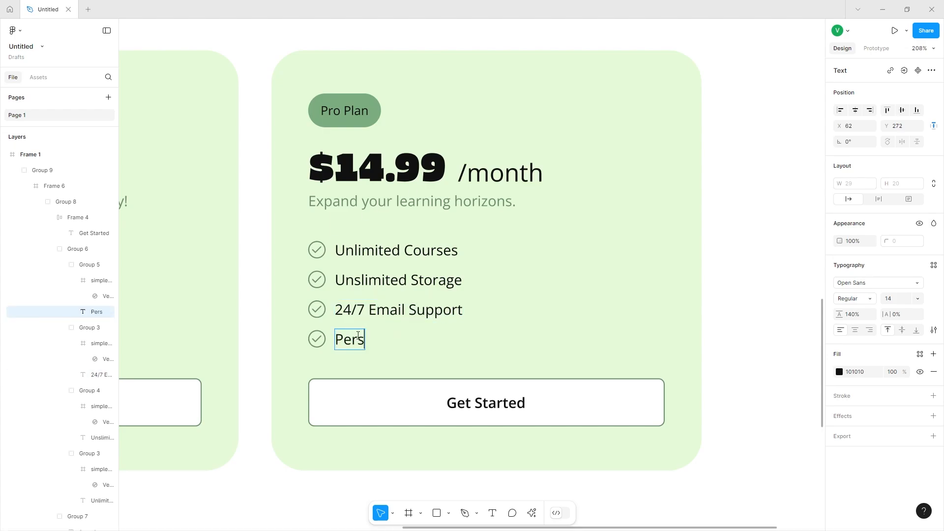
pyautogui.write('onalized Learning Paths')
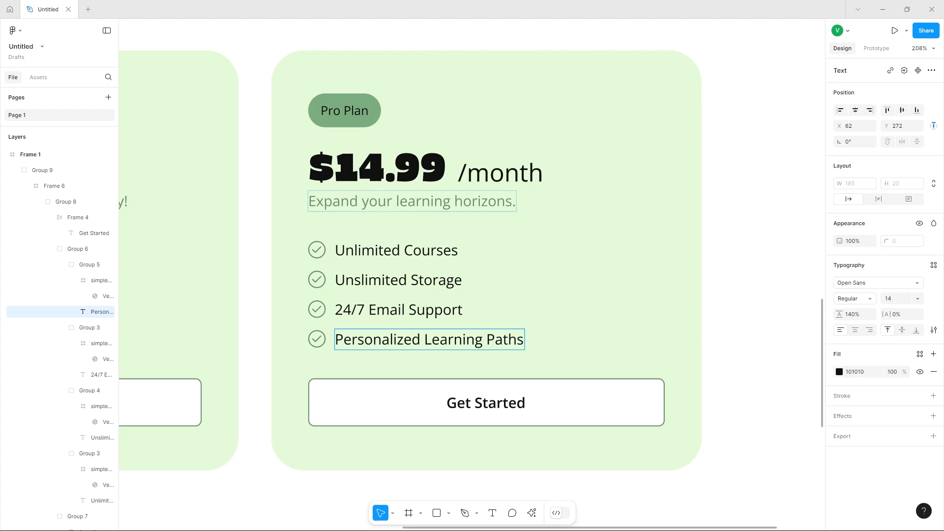
# Change the Pro card button label to "Start your free trial" and set its letter case to title case.
pyautogui.doubleClick(487, 406)
pyautogui.write('Start your f')
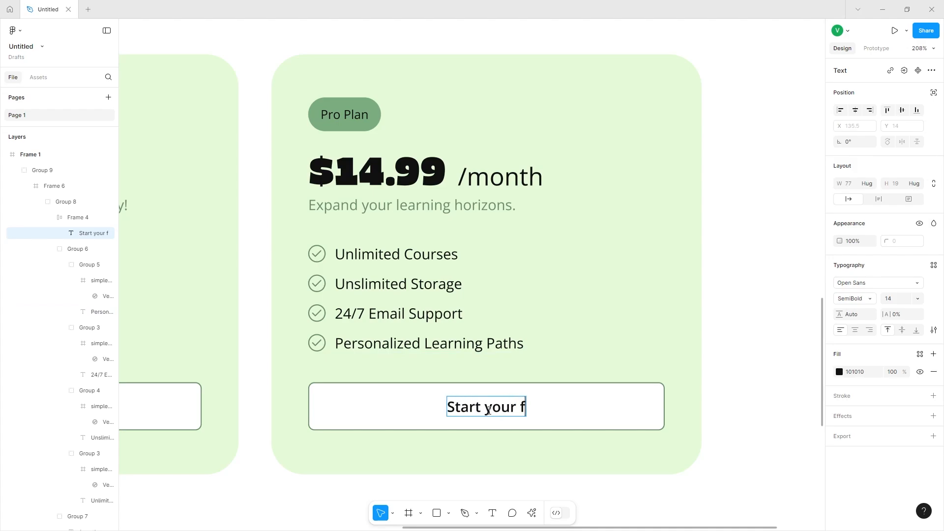
pyautogui.write('ree trial')
pyautogui.press('Escape')
pyautogui.click(934, 330)
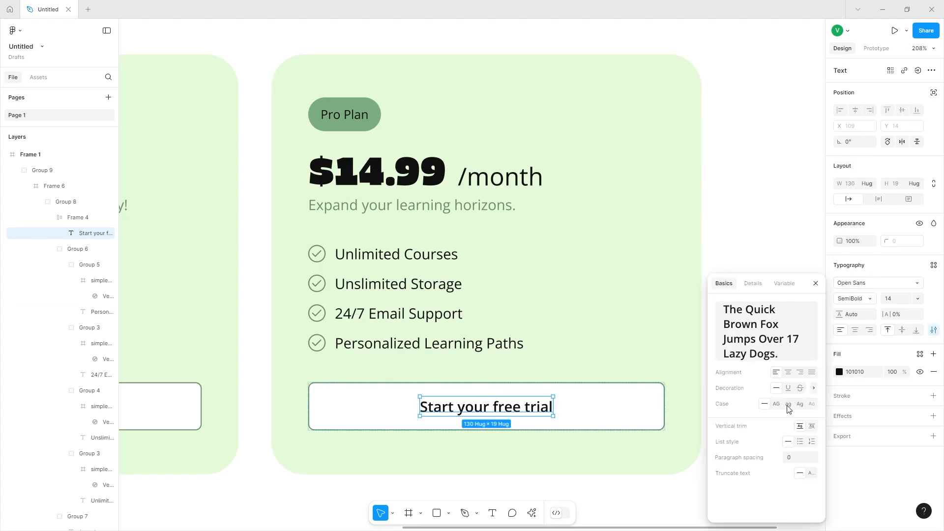
pyautogui.click(801, 404)
pyautogui.click(626, 492)
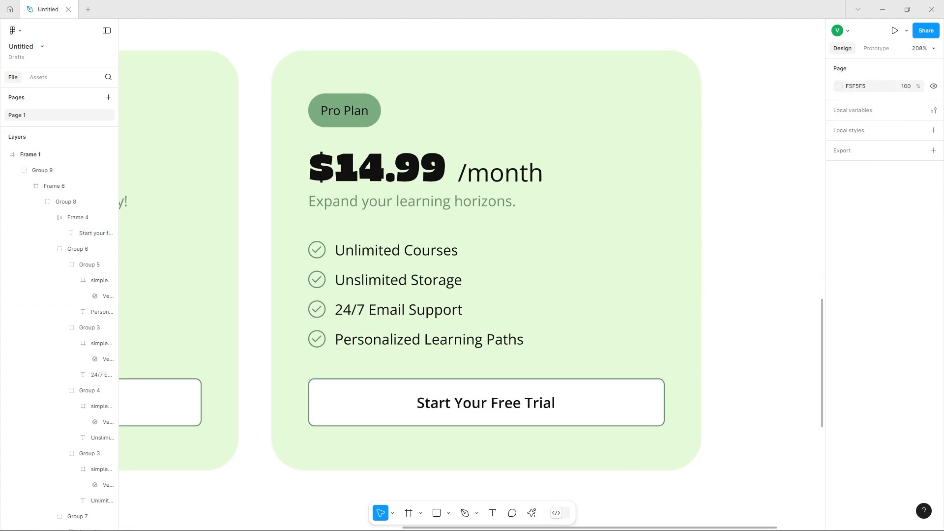
# Give the Pro pricing card an AE90ED stroke and remove its background fill.
pyautogui.doubleClick(512, 143)
pyautogui.click(934, 307)
pyautogui.click(868, 327)
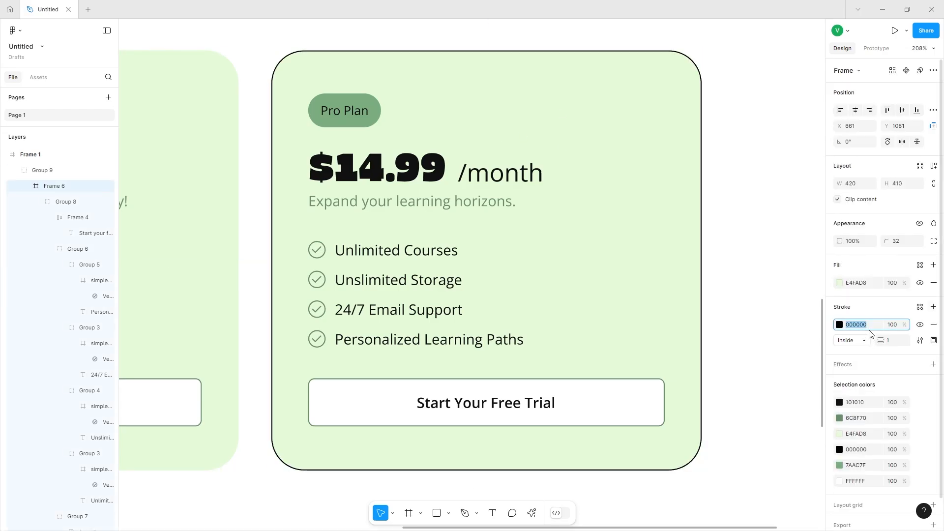
pyautogui.hotkey('ctrl', 'v')
pyautogui.press('Return')
pyautogui.click(934, 325)
pyautogui.click(934, 307)
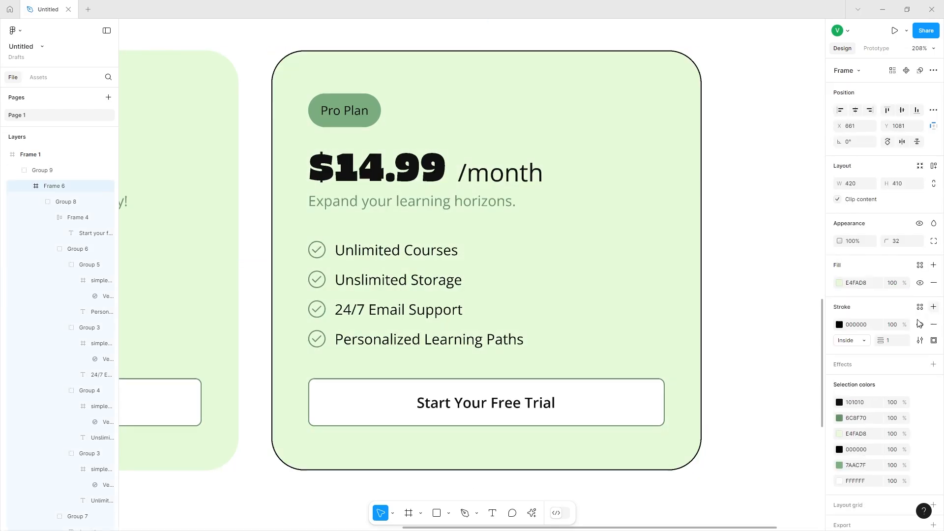
pyautogui.click(868, 327)
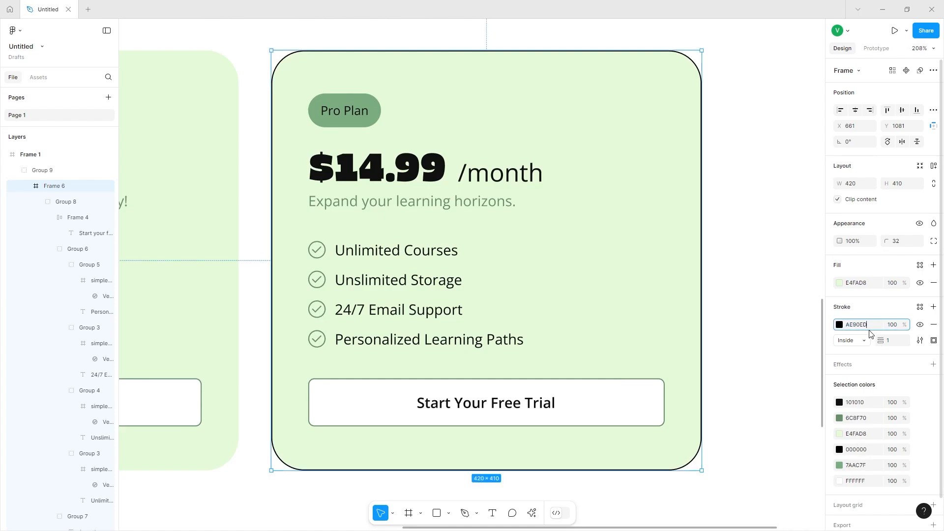
pyautogui.press('Return')
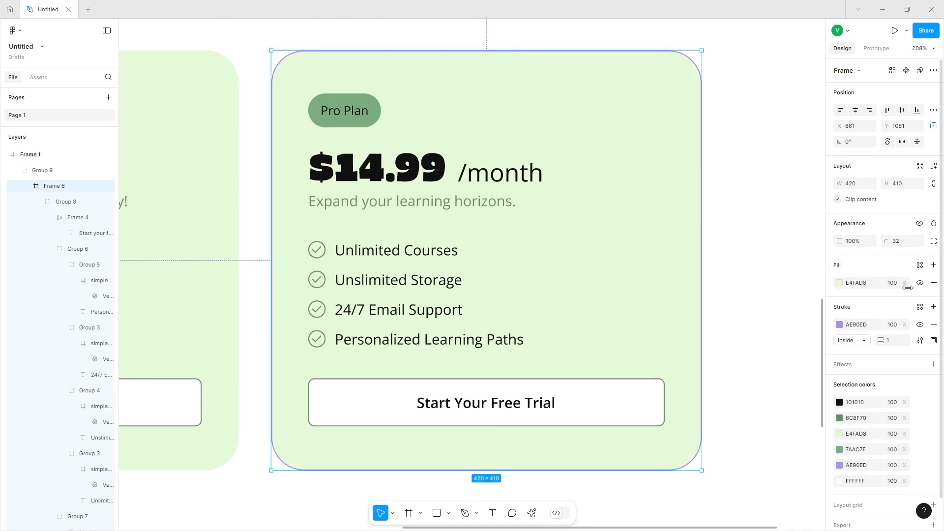
pyautogui.click(932, 284)
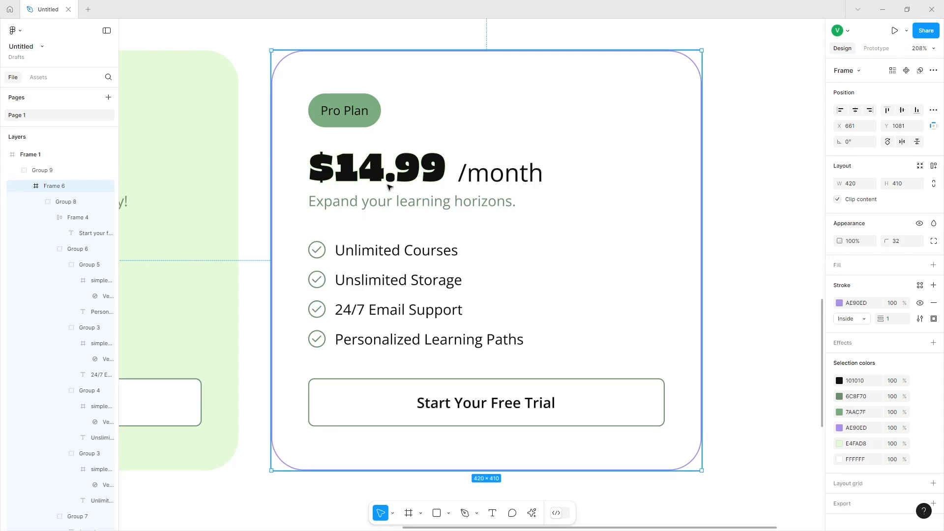
# Set the Pro Plan badge fill to 9368EC and change its text colour to white.
pyautogui.click(344, 110)
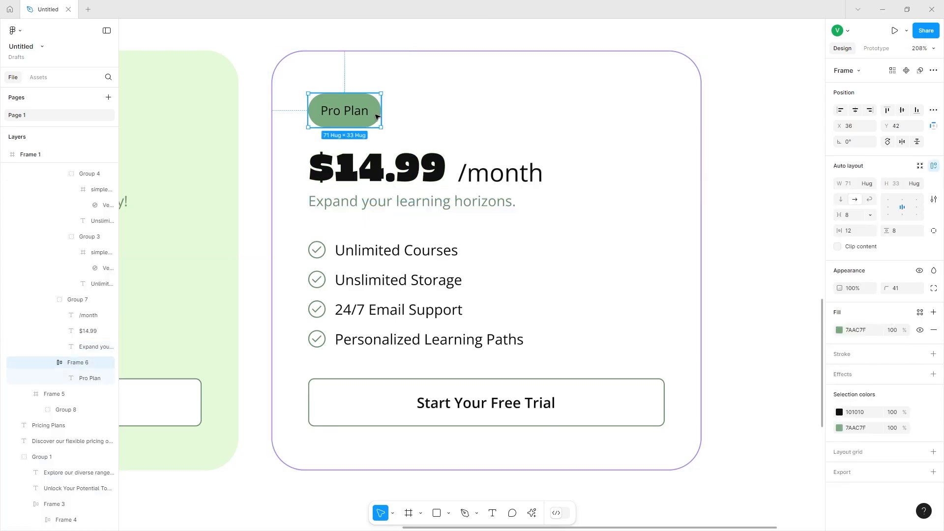
pyautogui.click(860, 334)
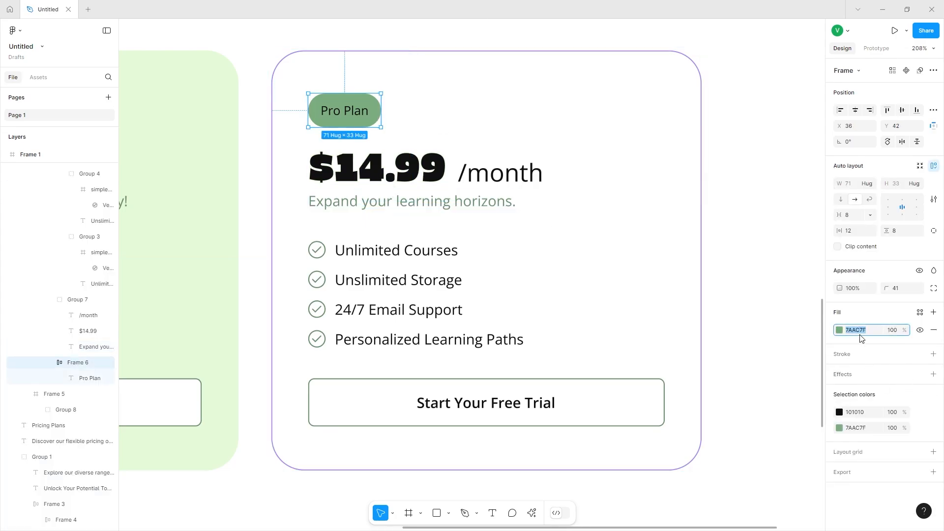
pyautogui.press('Return')
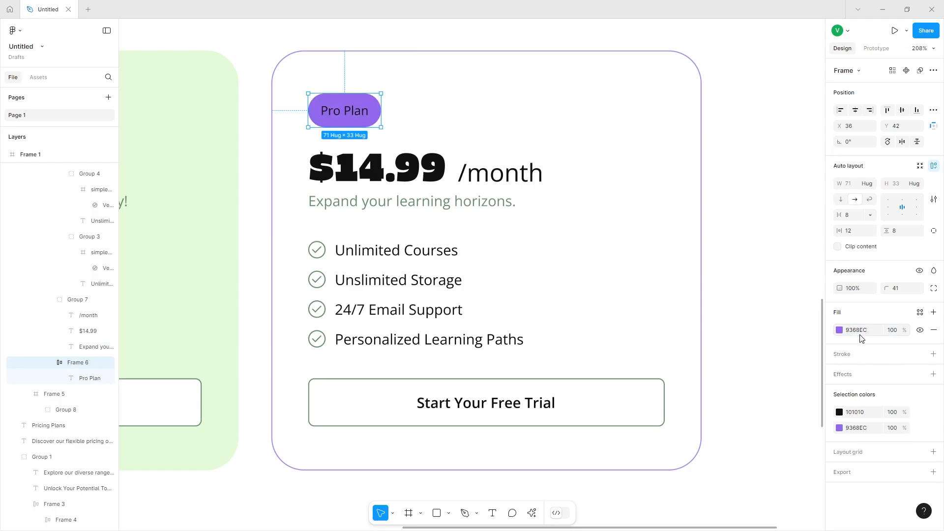
pyautogui.click(840, 413)
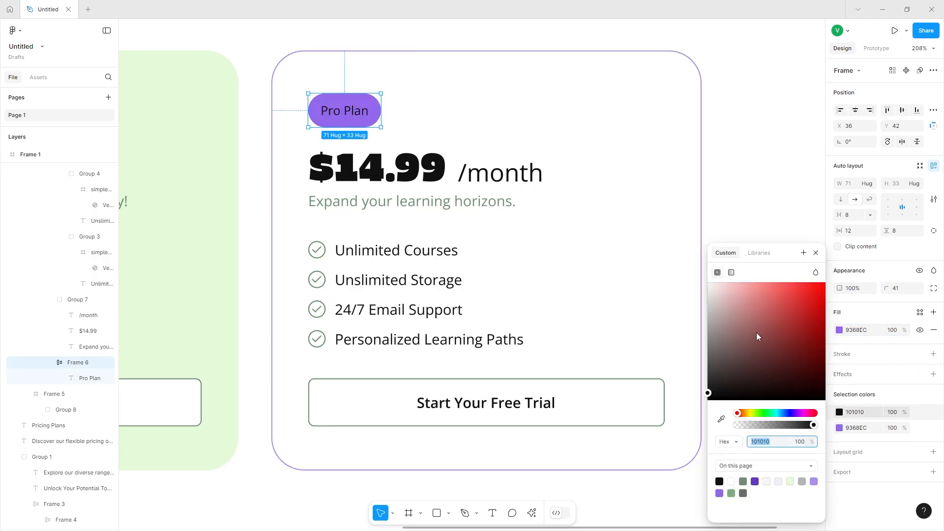
pyautogui.moveTo(757, 334); pyautogui.dragTo(453, 95)
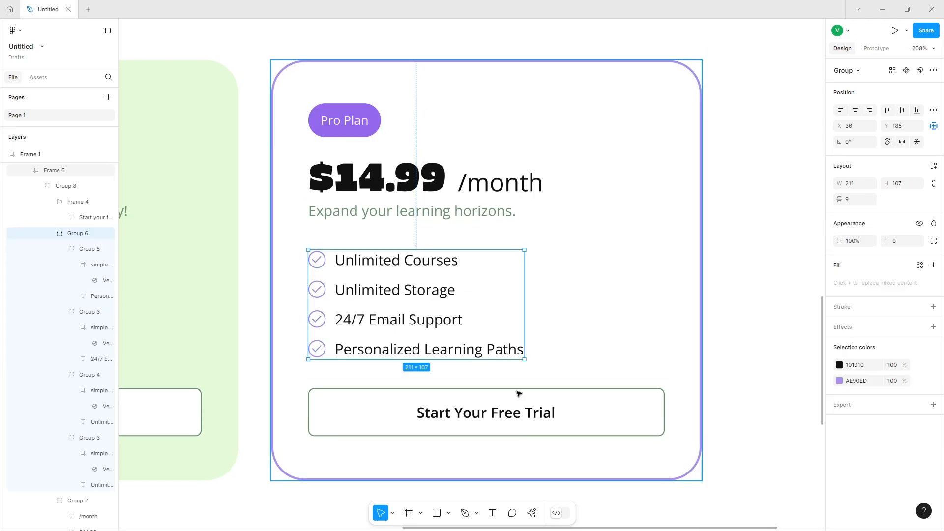
# Remove the stroke from the Pro card's Start Your Free Trial button.
pyautogui.click(519, 394)
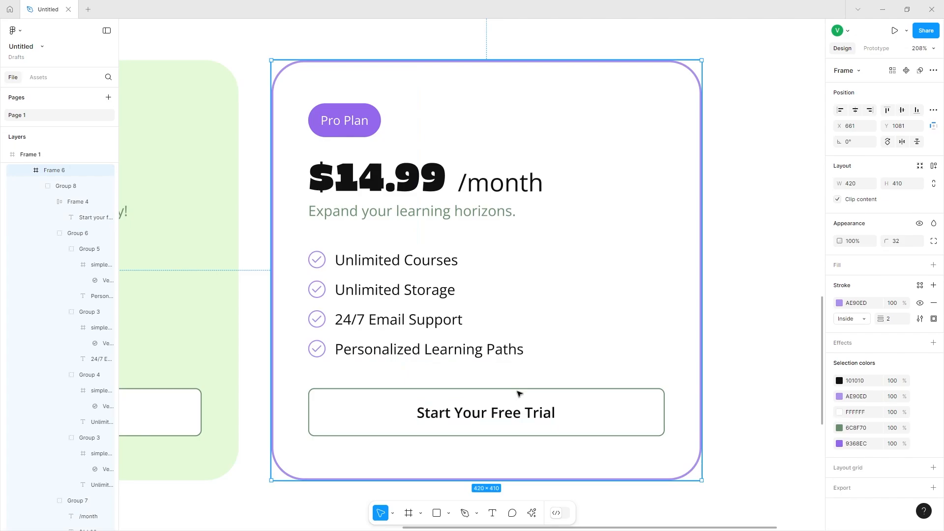
pyautogui.click(519, 394)
pyautogui.click(519, 394)
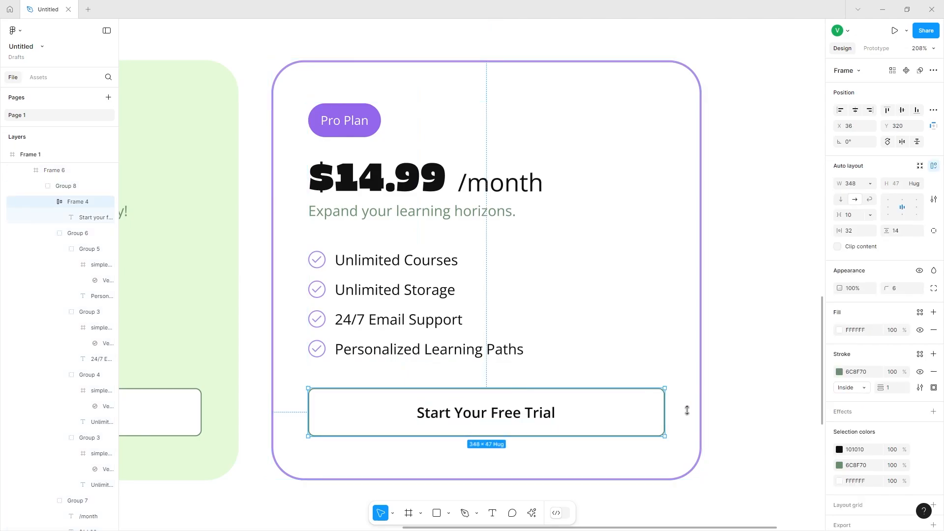
pyautogui.click(934, 372)
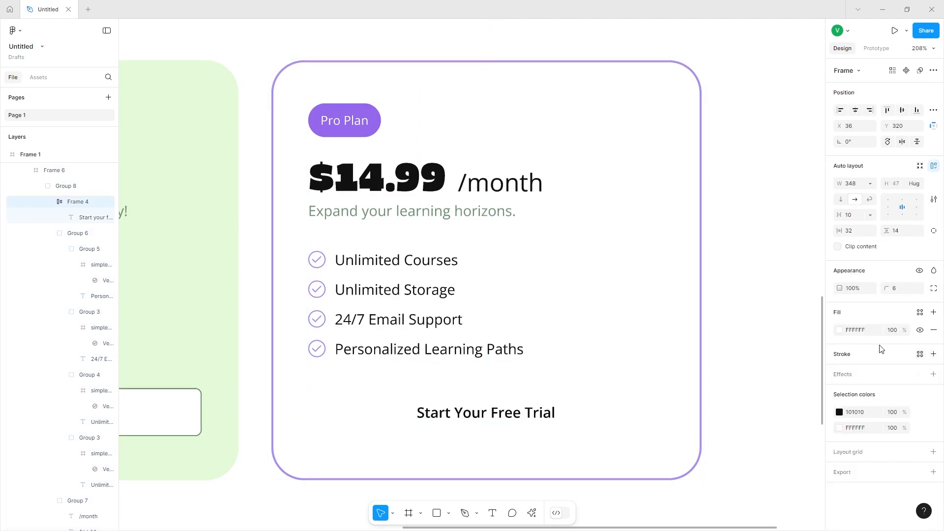
# Fill the button with 6637C7 and make its label text white.
pyautogui.click(839, 330)
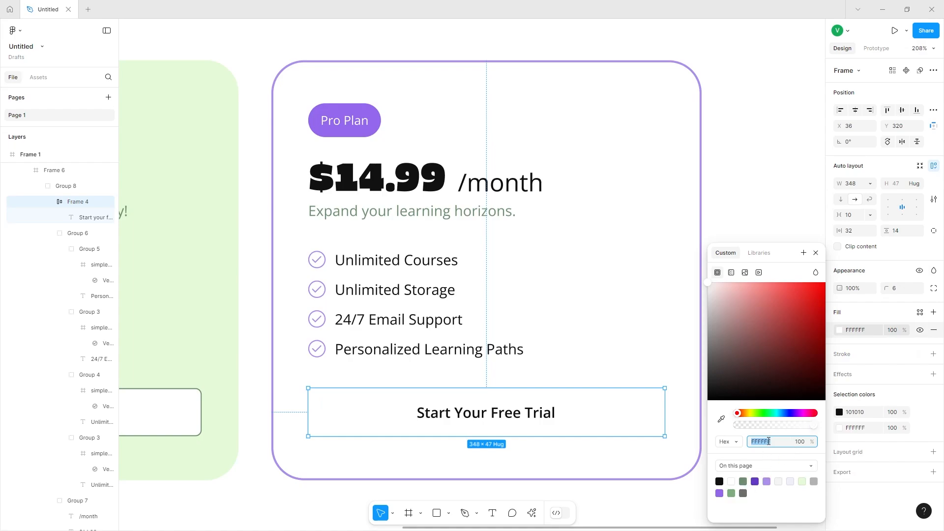
pyautogui.write('6637C7')
pyautogui.press('Return')
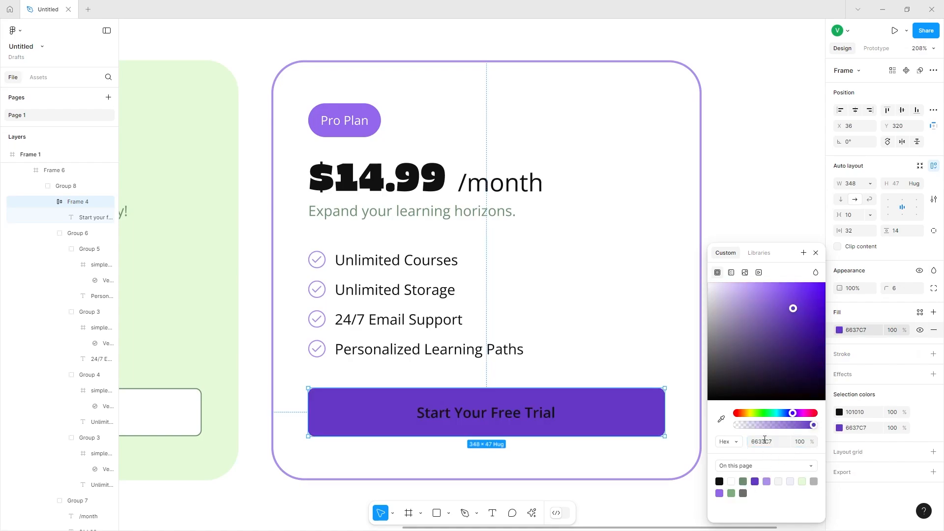
pyautogui.click(840, 412)
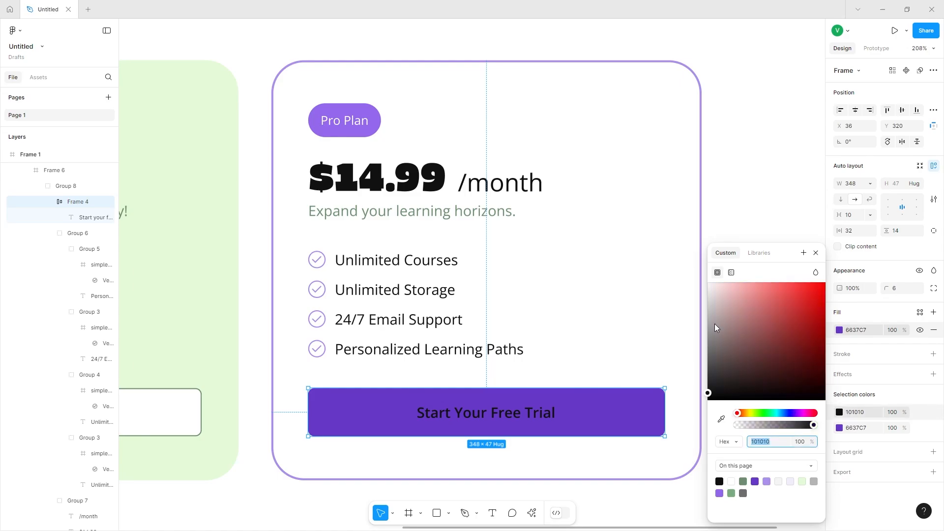
pyautogui.moveTo(722, 330); pyautogui.dragTo(416, 39)
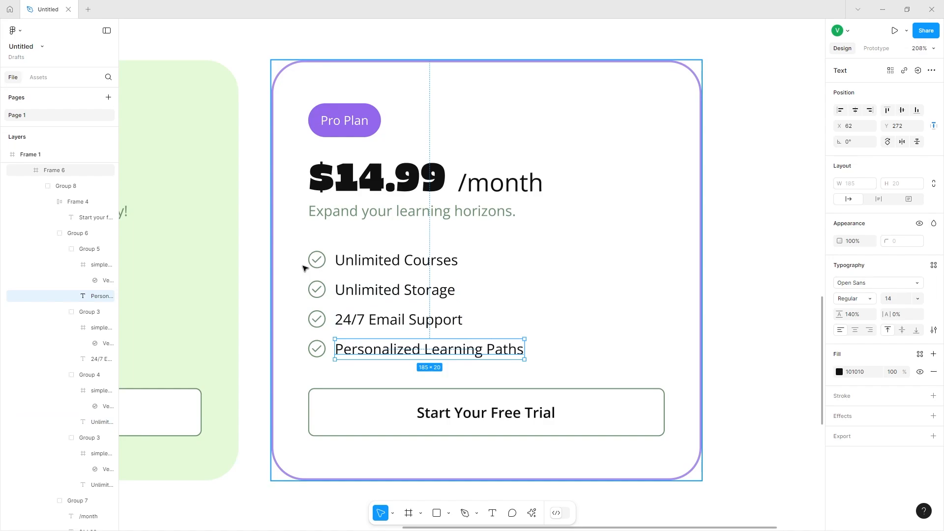
# Recolour the feature list's checkmark icons from 6C8F70 to AE90ED.
pyautogui.doubleClick(340, 260)
pyautogui.click(303, 290)
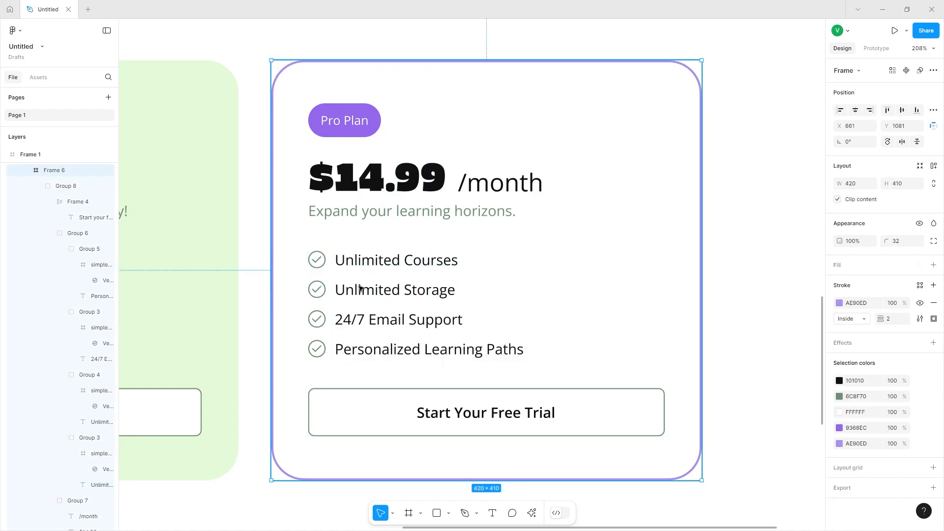
pyautogui.click(360, 289)
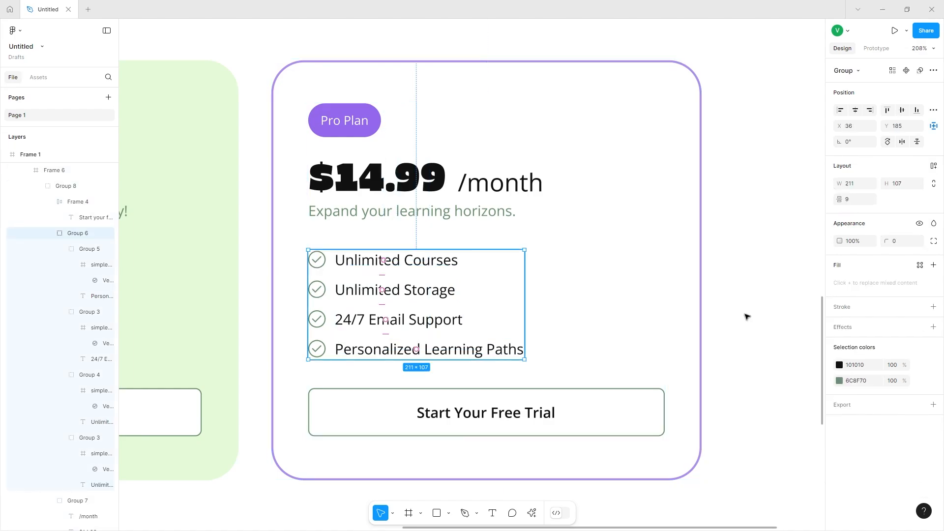
pyautogui.click(868, 380)
pyautogui.write('AE90ED')
pyautogui.press('Return')
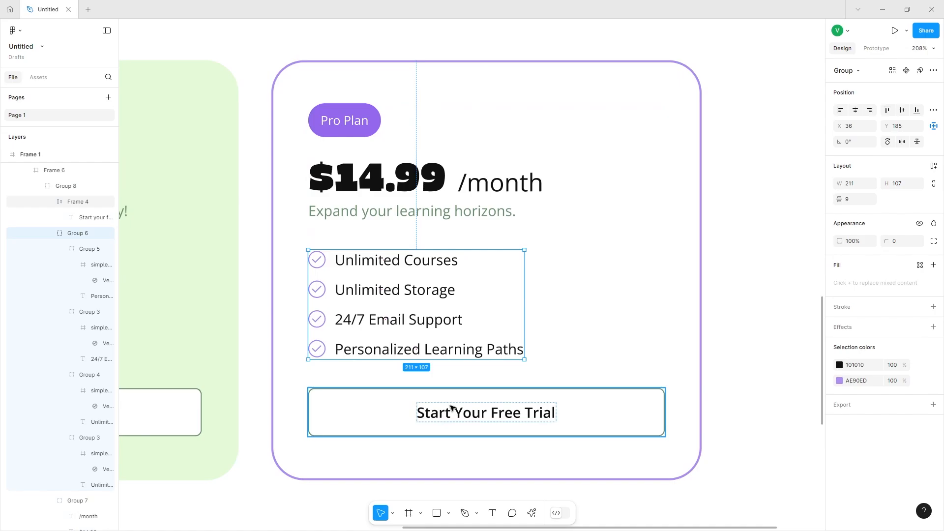
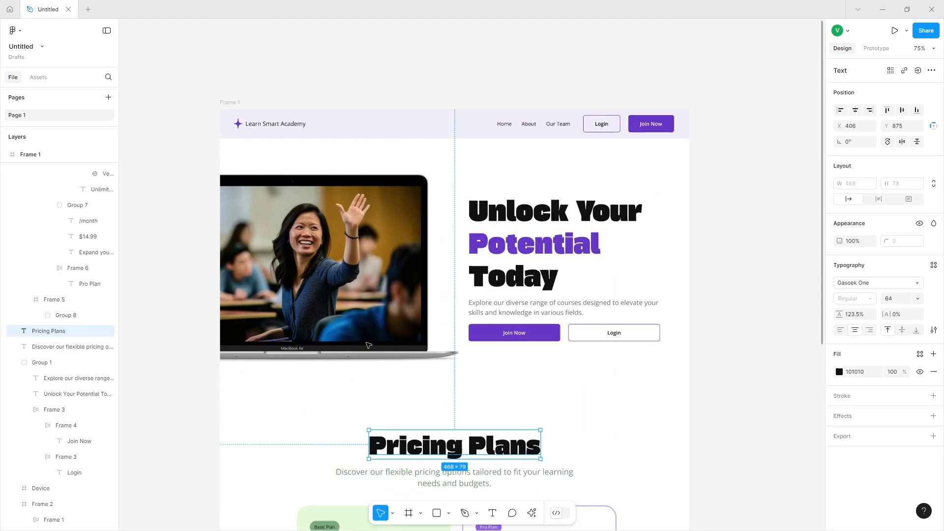
# Extend the main page frame downward to about 2689 px tall to make room for a new section.
pyautogui.scroll(2, 467, 295)
pyautogui.click(261, 177)
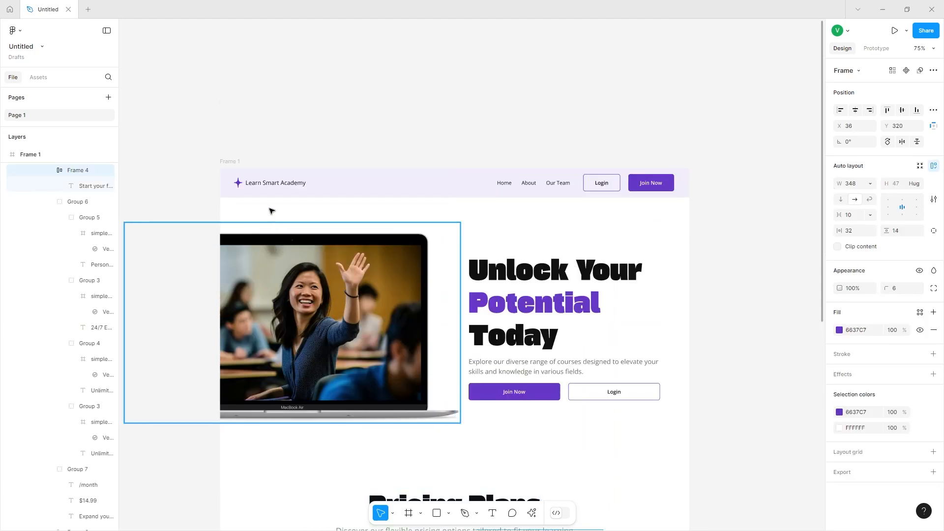
pyautogui.click(261, 166)
pyautogui.scroll(-10, 285, 220)
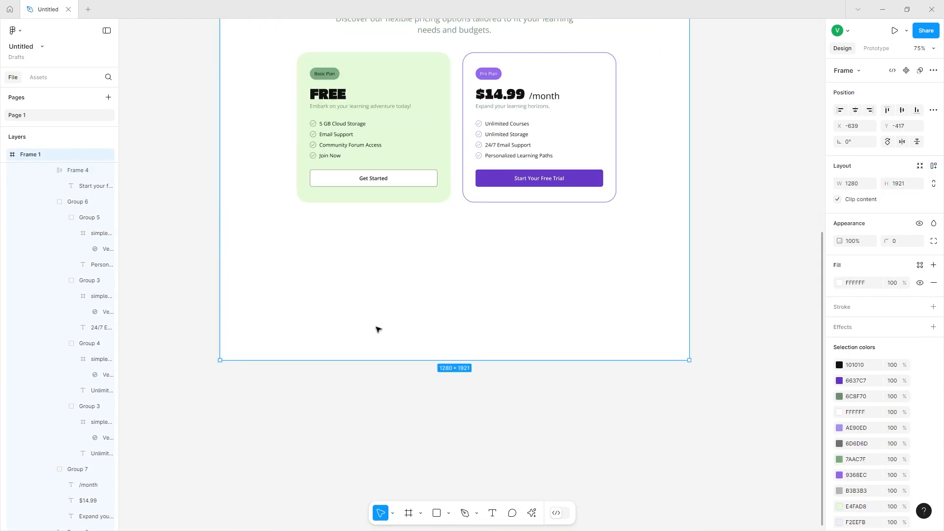
pyautogui.moveTo(390, 363); pyautogui.dragTo(392, 458)
pyautogui.scroll(6, 390, 438)
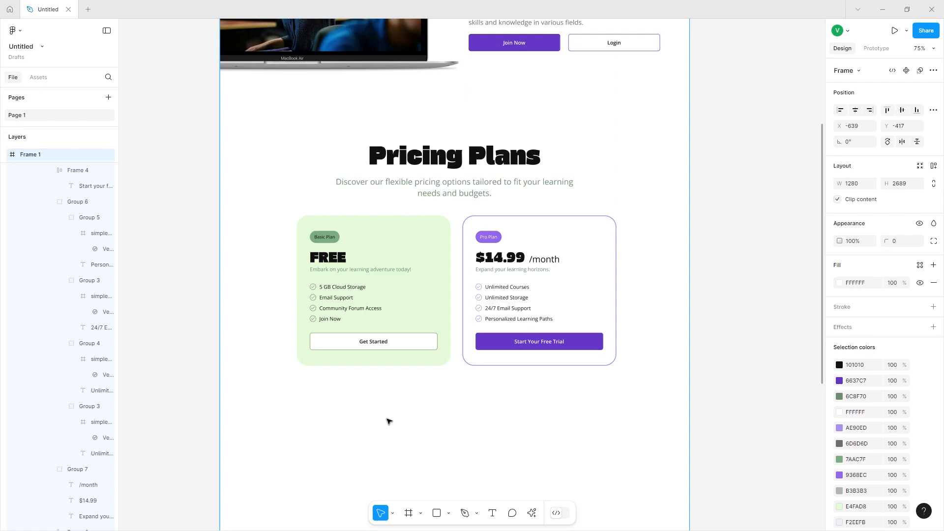
# Duplicate the Pricing Plans heading below the pricing cards and change its text to How it works.
pyautogui.click(435, 165)
pyautogui.moveTo(435, 165); pyautogui.dragTo(430, 422)
pyautogui.scroll(-7, 430, 422)
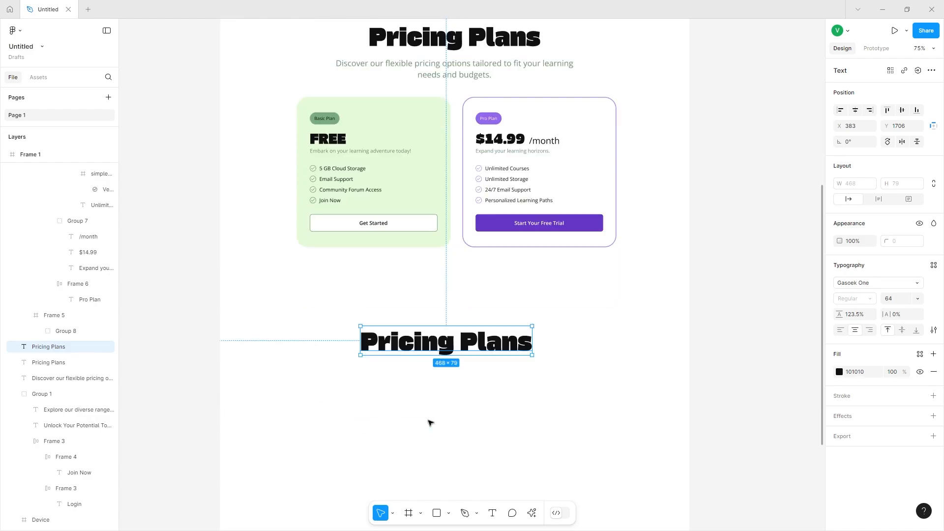
pyautogui.hscroll(-1, 466, 105)
pyautogui.doubleClick(466, 105)
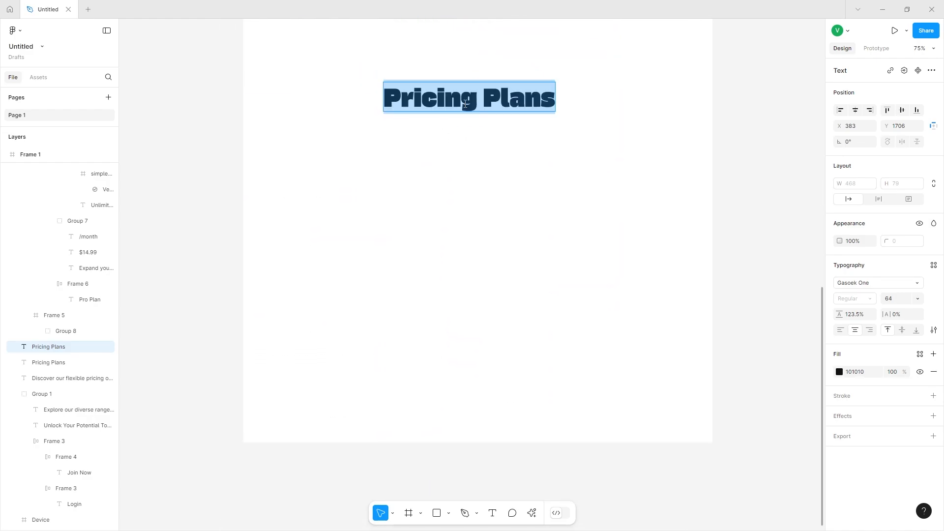
pyautogui.write('How it works')
pyautogui.press('Escape')
pyautogui.press('Escape')
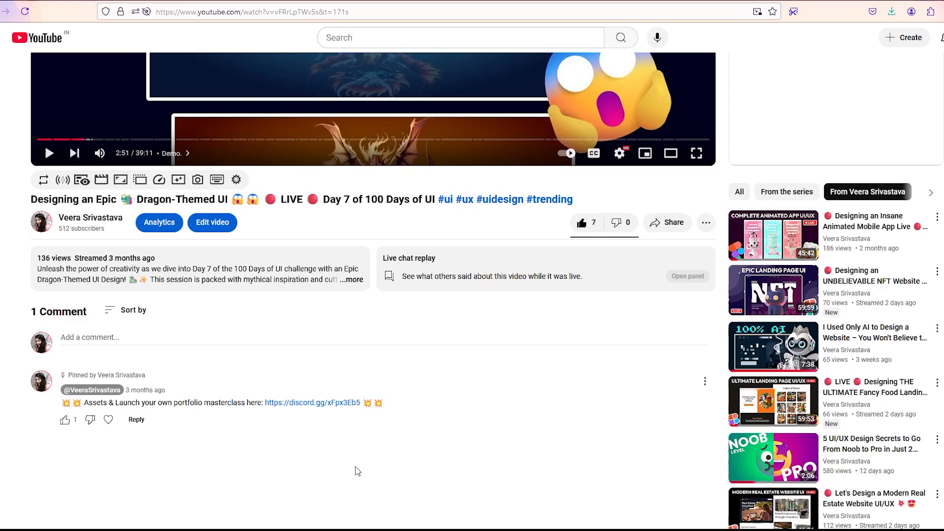
# Fetch the backpack image from the Discord assets, place it beside the new heading and set its corner radius to 32.
pyautogui.scroll(-2, 354, 468)
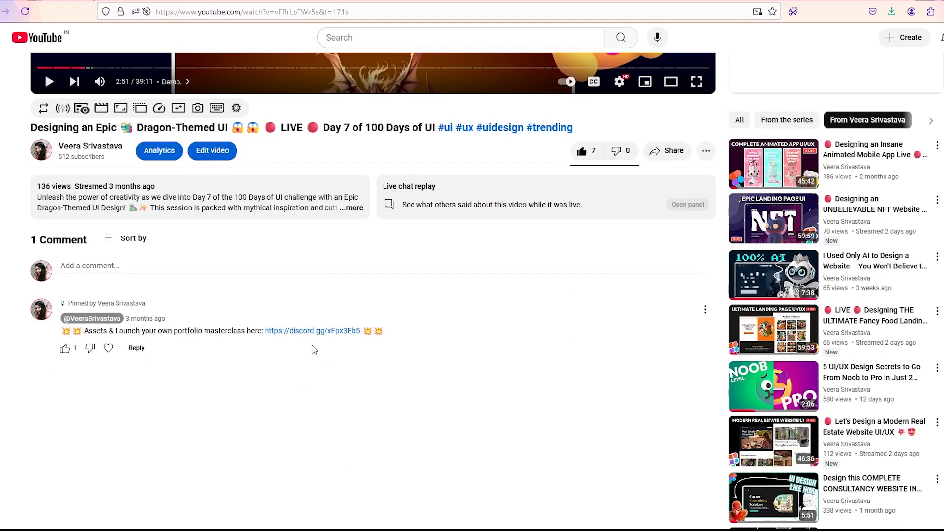
pyautogui.click(317, 332)
pyautogui.click(86, 385)
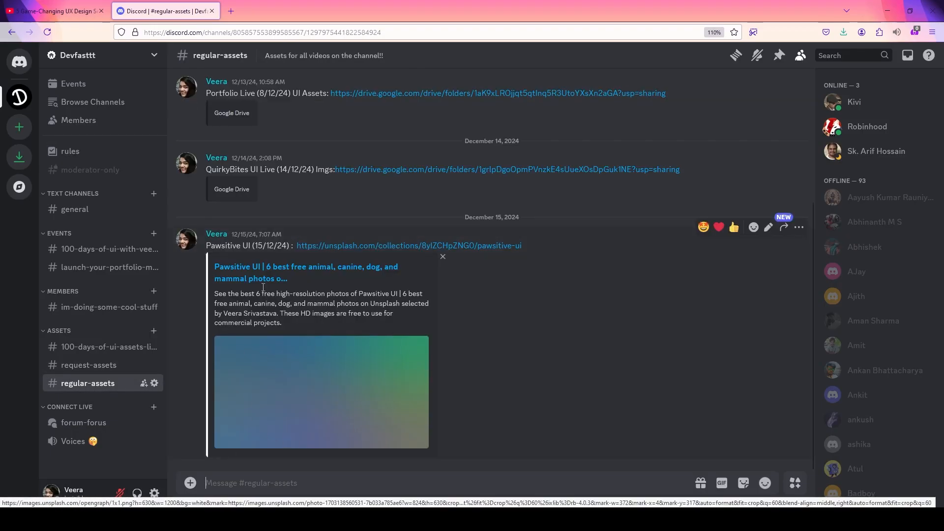
pyautogui.click(88, 346)
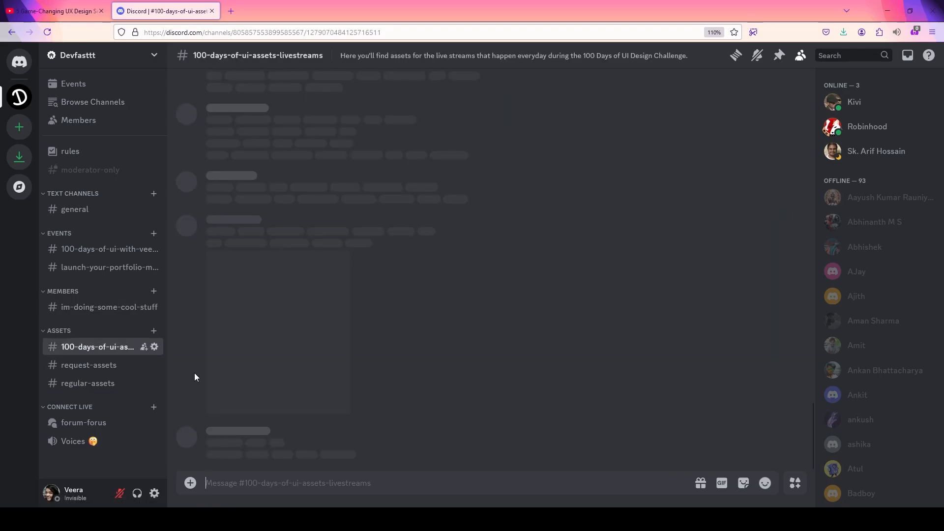
pyautogui.scroll(3, 300, 377)
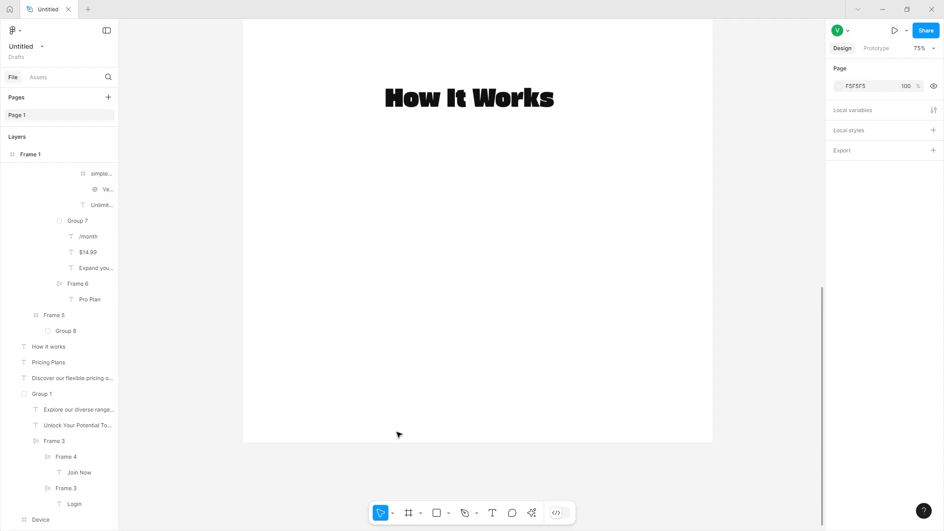
pyautogui.click(448, 513)
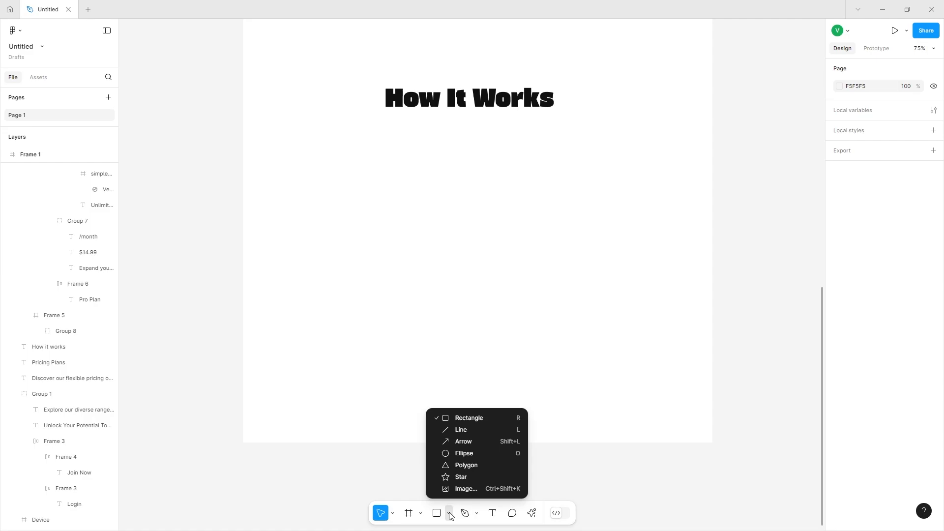
pyautogui.click(455, 489)
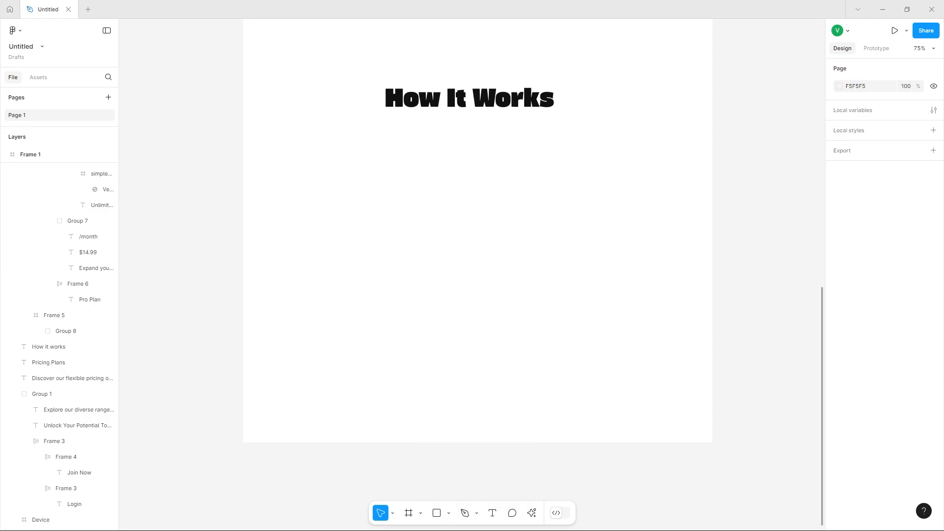
pyautogui.click(379, 226)
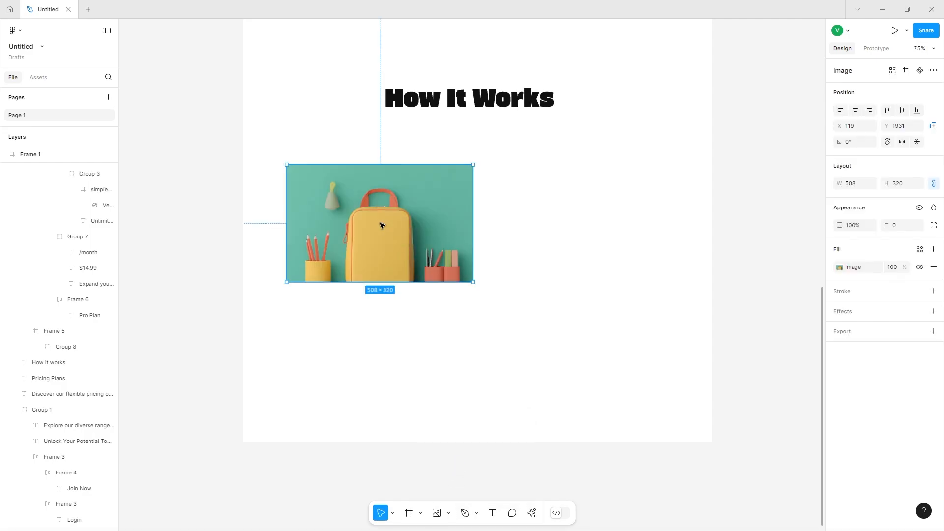
pyautogui.moveTo(379, 231); pyautogui.dragTo(382, 198)
pyautogui.click(903, 225)
pyautogui.press('Return')
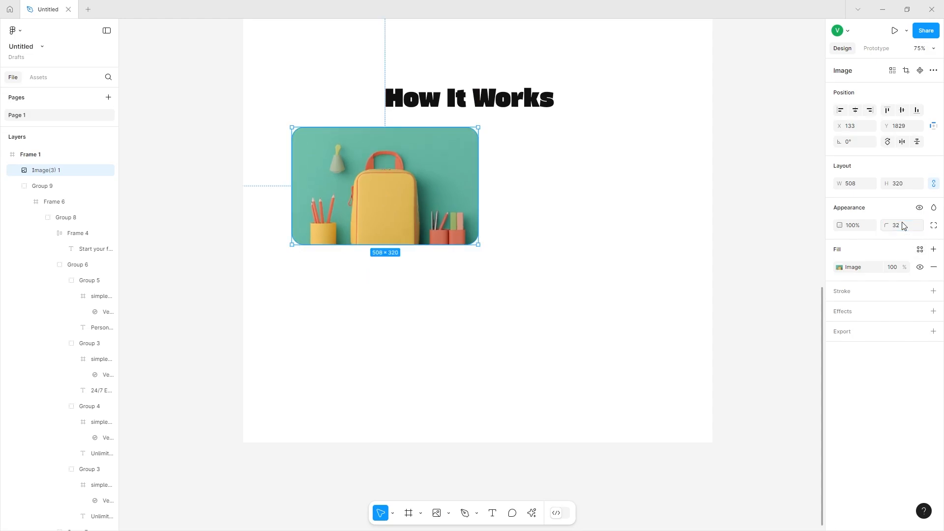
# Move the How It Works heading to the right of the backpack image.
pyautogui.moveTo(481, 100); pyautogui.dragTo(601, 153)
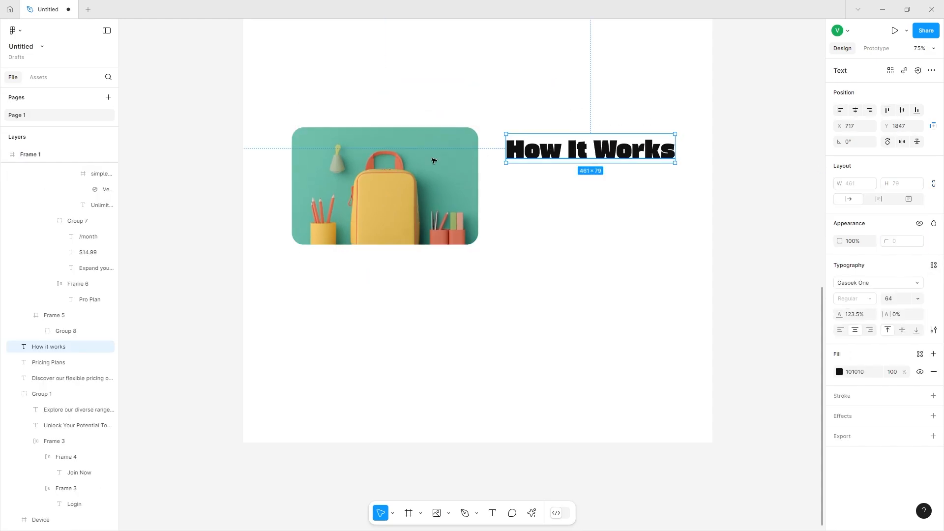
pyautogui.moveTo(432, 157); pyautogui.dragTo(422, 156)
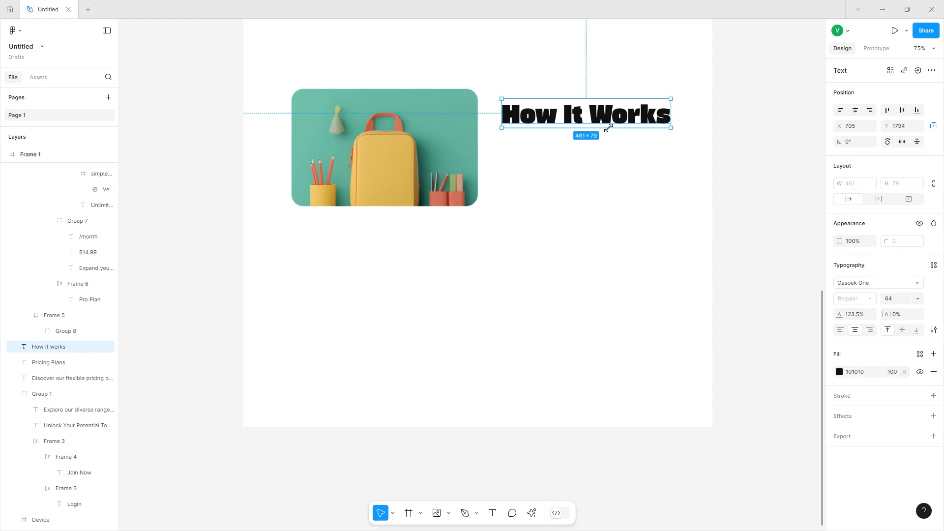
pyautogui.scroll(10, 572, 162)
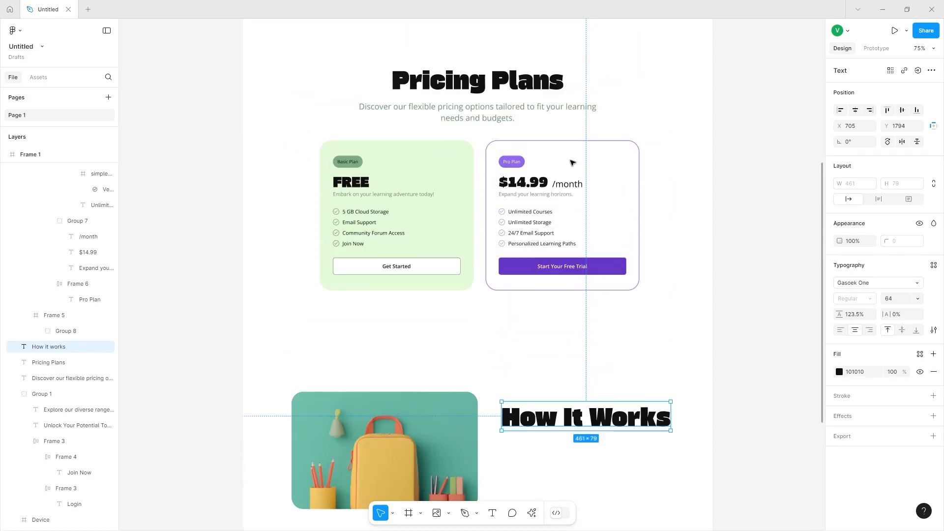
# Copy the pricing subtitle, paste it under the How It Works heading and left-align it.
pyautogui.click(455, 179)
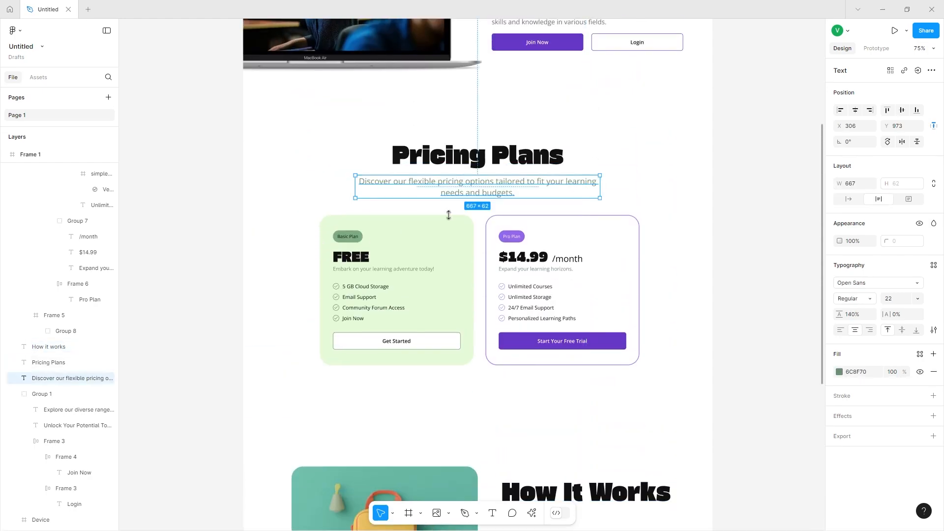
pyautogui.scroll(-7, 453, 331)
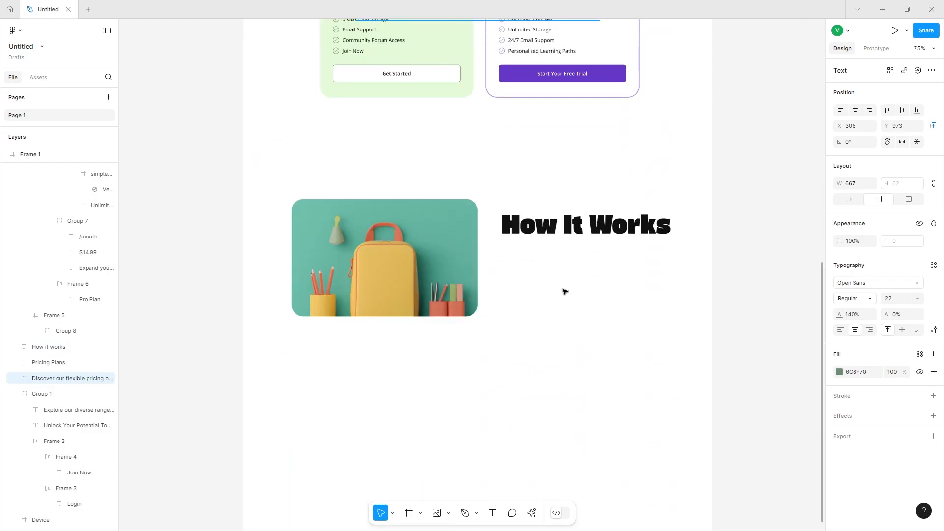
pyautogui.hotkey('ctrl', 'x')
pyautogui.hotkey('ctrl', 'v')
pyautogui.moveTo(458, 278); pyautogui.dragTo(611, 258)
pyautogui.click(844, 331)
# Change the copied subtitle text to Simple steps to begin your learning journey.
pyautogui.press('Return')
pyautogui.write('Si')
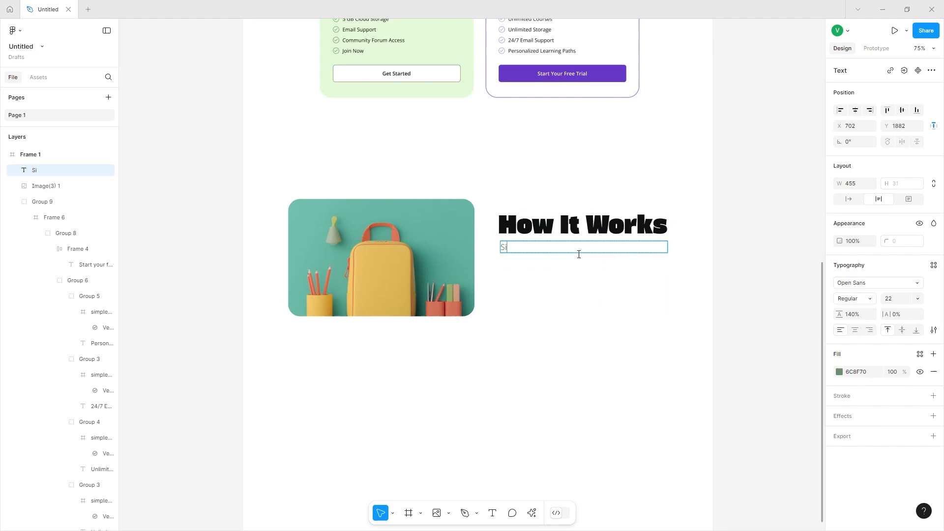
pyautogui.write('mple steps to be')
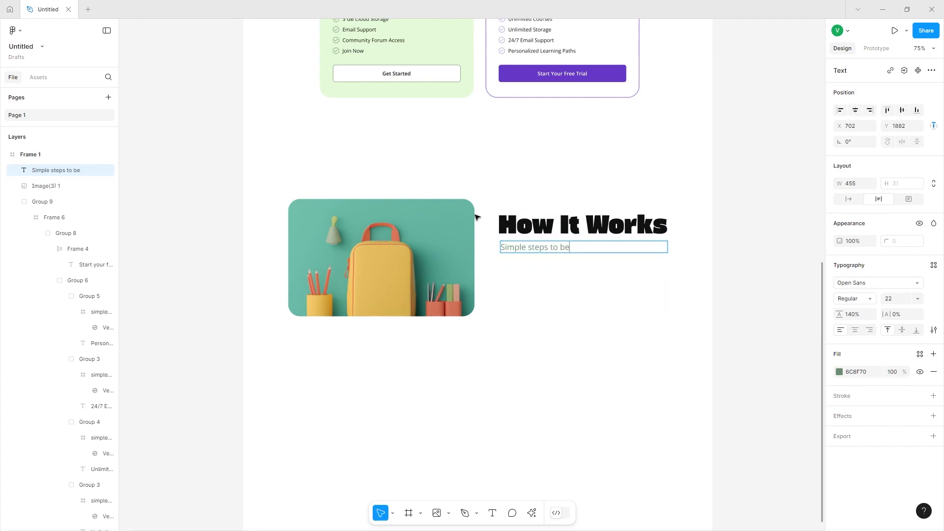
pyautogui.write('gin your leari')
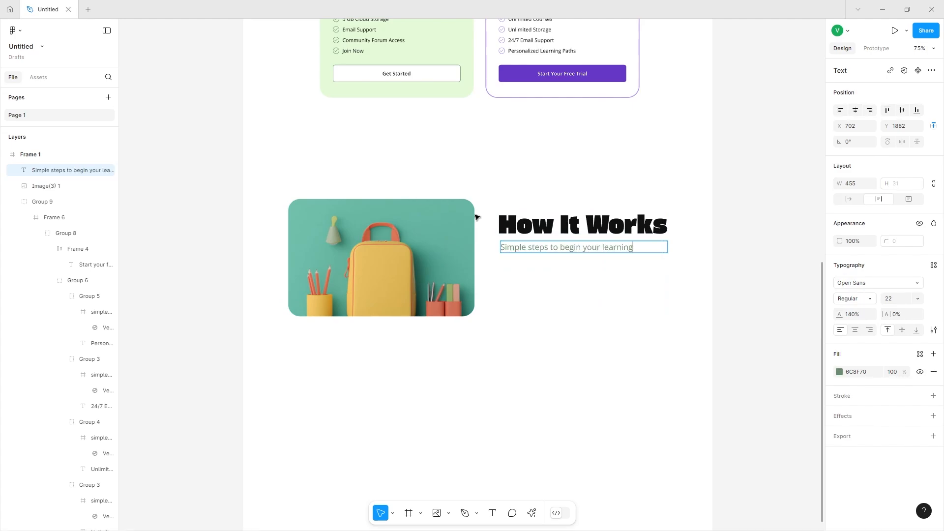
pyautogui.press('Escape')
pyautogui.moveTo(532, 257); pyautogui.dragTo(532, 255)
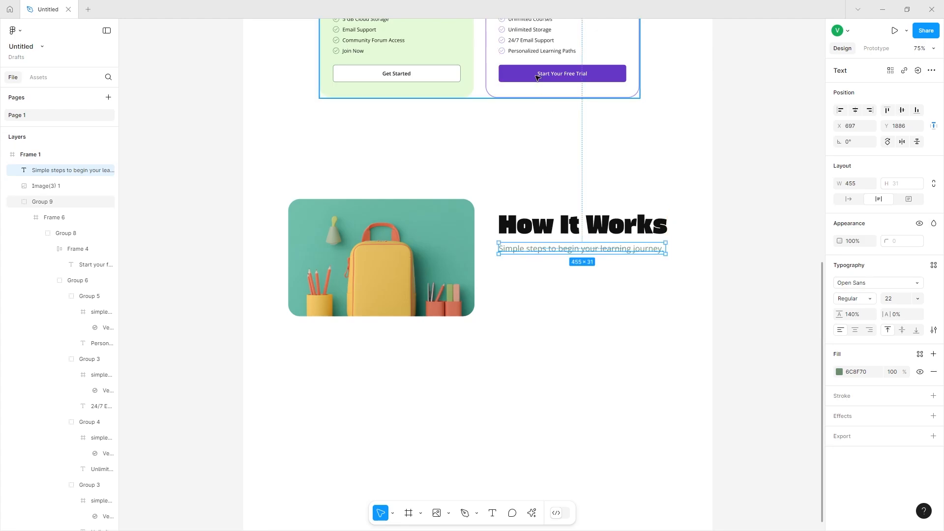
# Paste a copy of the Pro card's Start Your Free Trial button below the new subtitle.
pyautogui.doubleClick(537, 77)
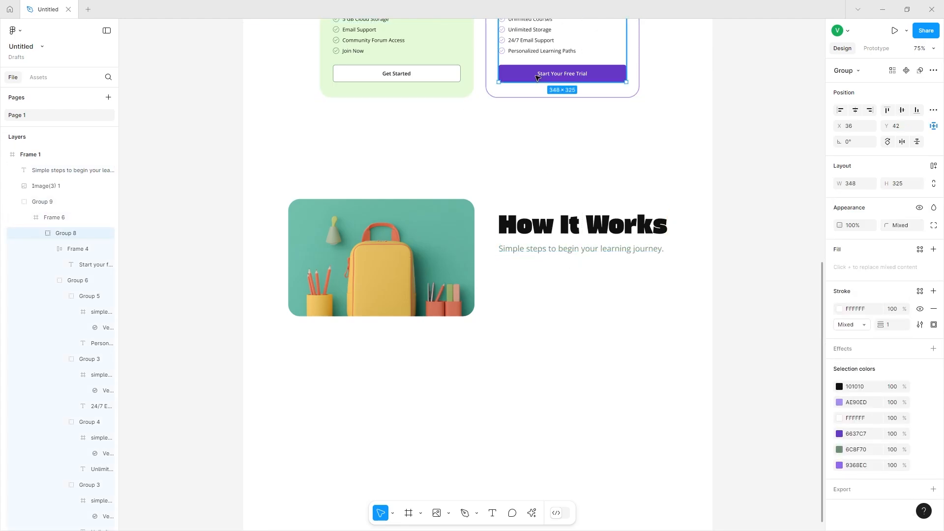
pyautogui.click(537, 77)
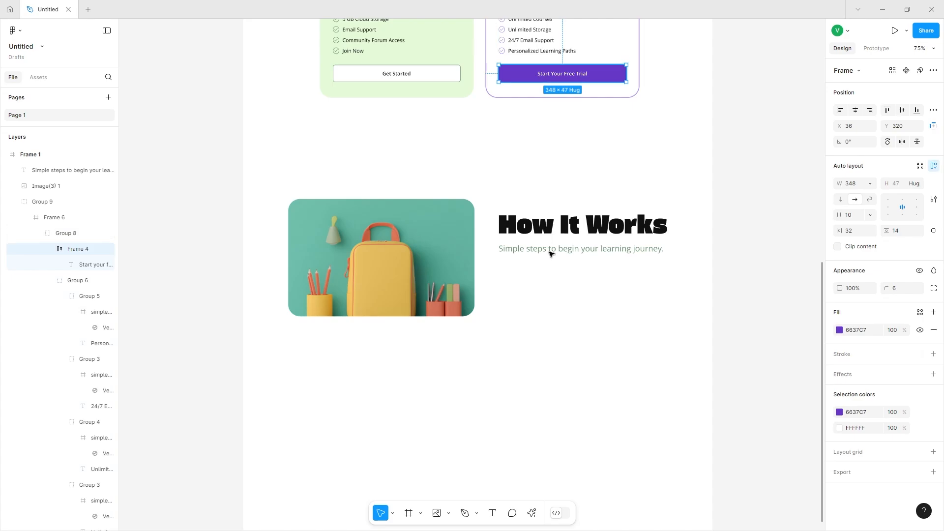
pyautogui.click(555, 272)
pyautogui.hotkey('ctrl', 'v')
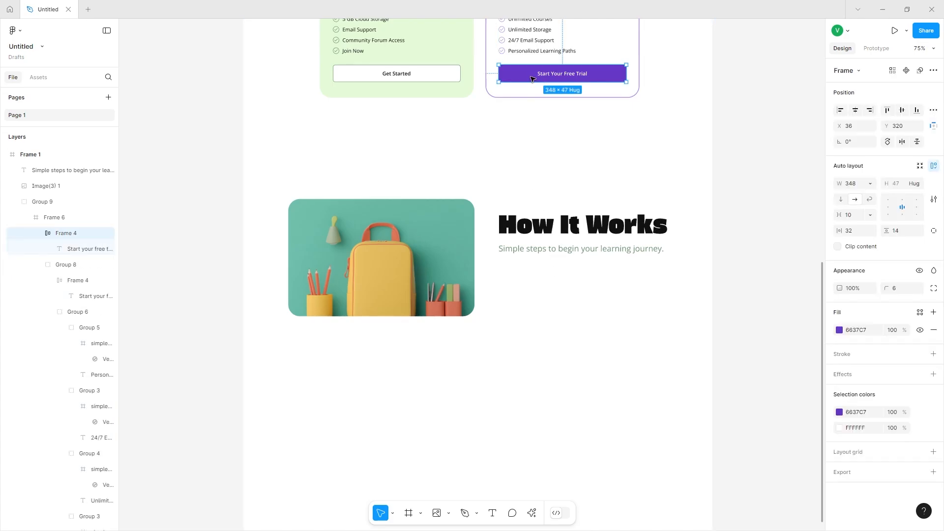
pyautogui.moveTo(533, 287); pyautogui.dragTo(542, 275)
# Change the copied button's label to Get Started.
pyautogui.doubleClick(543, 275)
pyautogui.doubleClick(543, 274)
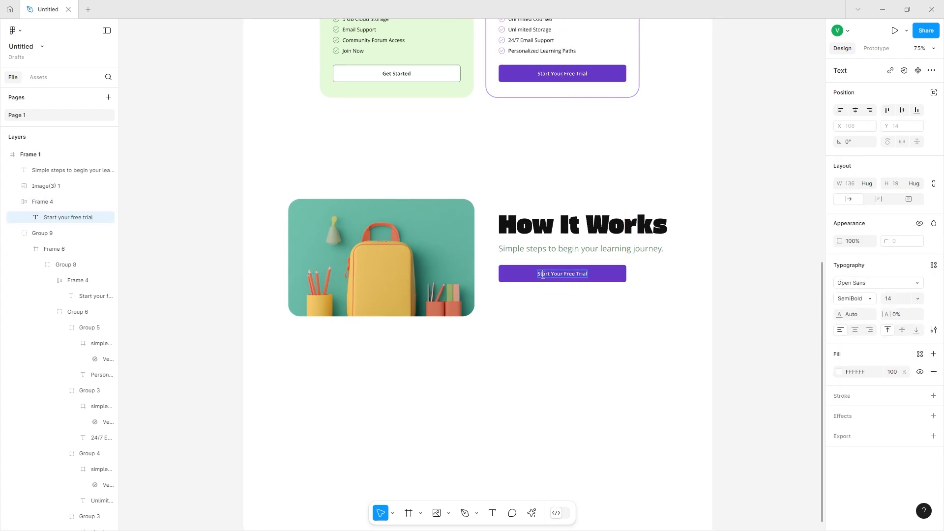
pyautogui.write('Get Started')
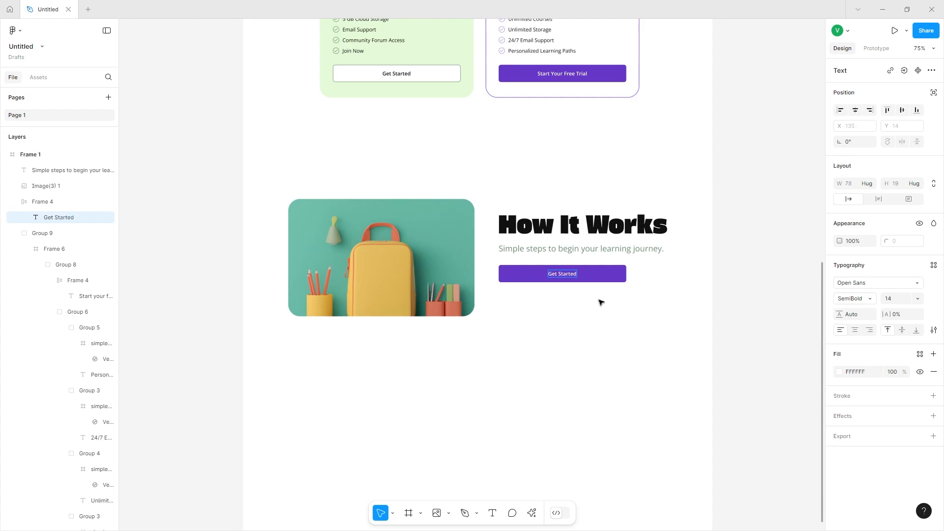
pyautogui.press('Escape')
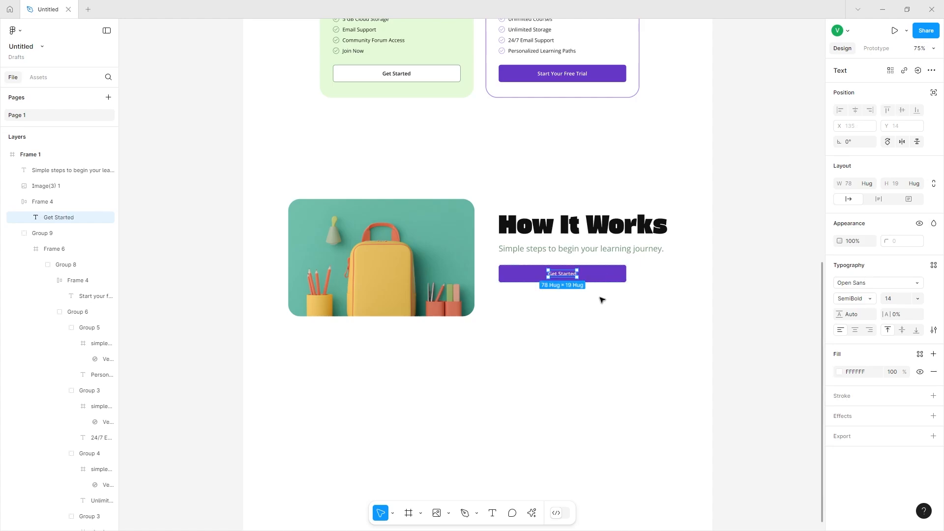
# Group the backpack image with the How It Works heading, subtitle and button.
pyautogui.moveTo(600, 298); pyautogui.dragTo(525, 259)
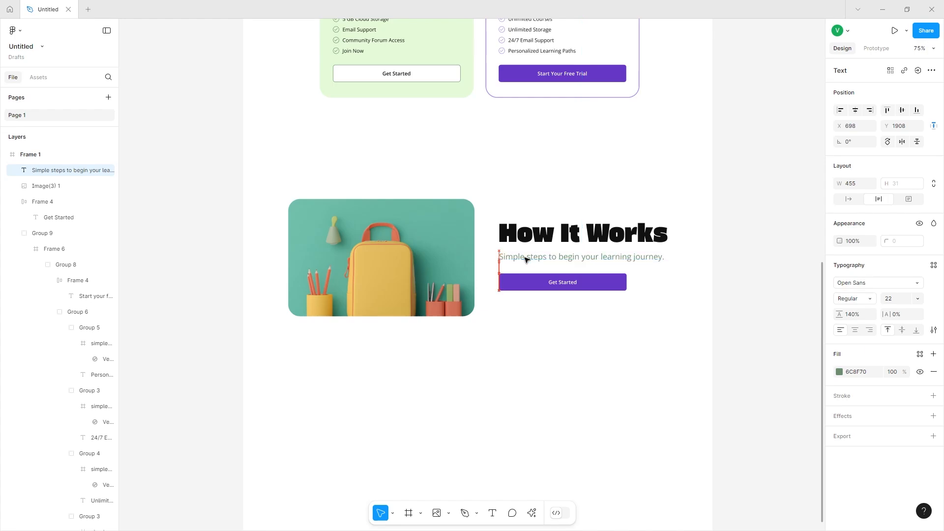
pyautogui.keyDown('shift'); pyautogui.click(432, 255); pyautogui.keyUp('shift')
pyautogui.hotkey('ctrl', 'g')
pyautogui.rightClick(432, 254)
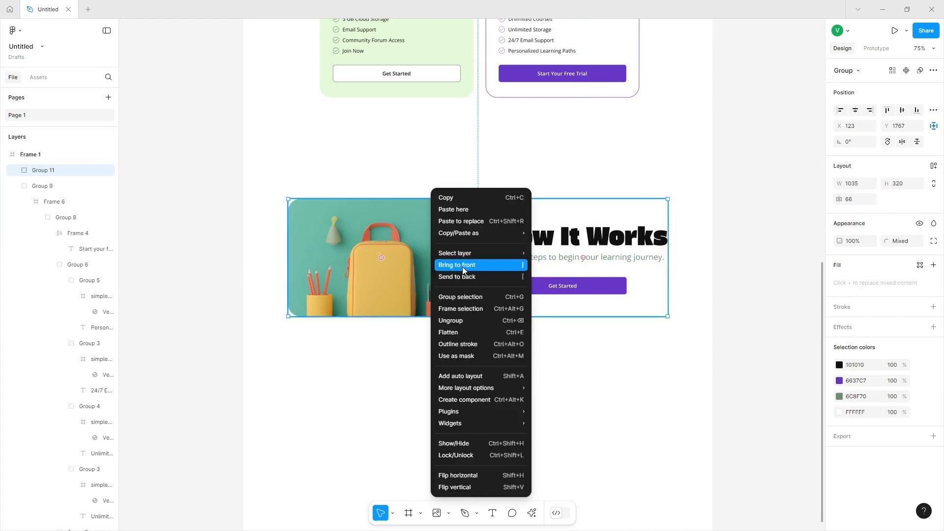
pyautogui.click(654, 272)
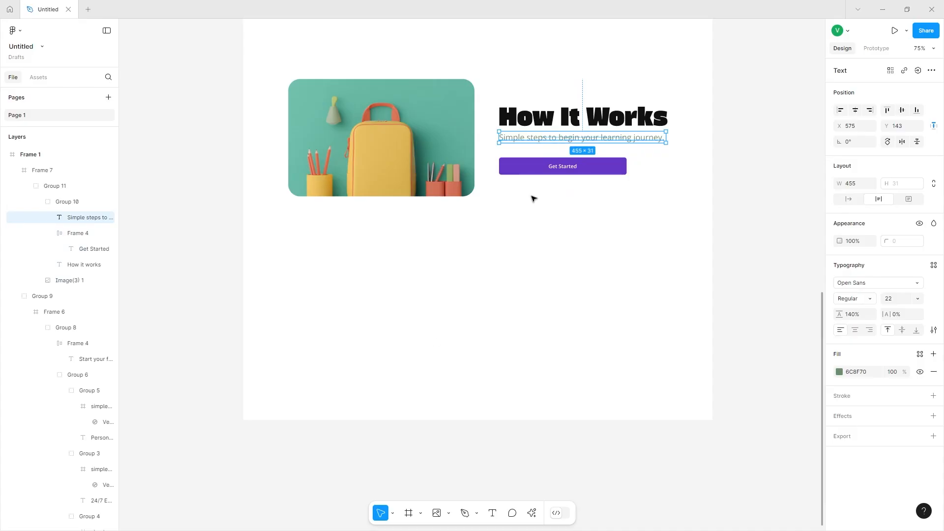
# Paste another copy of the subtitle text below the backpack image at the section's left edge.
pyautogui.click(381, 396)
pyautogui.hotkey('ctrl', 'v')
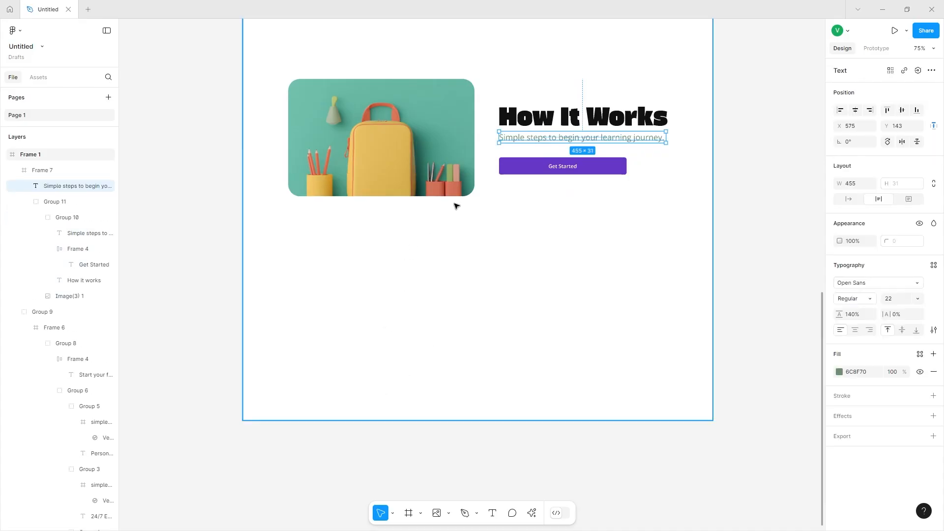
pyautogui.moveTo(562, 141); pyautogui.dragTo(333, 259)
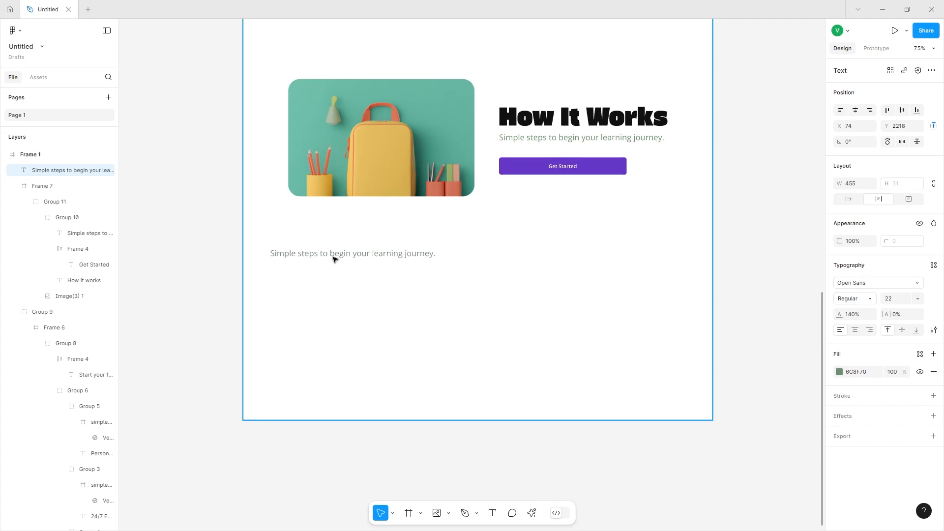
# Change the pasted subtitle's text to Flexible Learning.
pyautogui.scroll(2, 333, 259)
pyautogui.doubleClick(327, 313)
pyautogui.write('Flexible Learni')
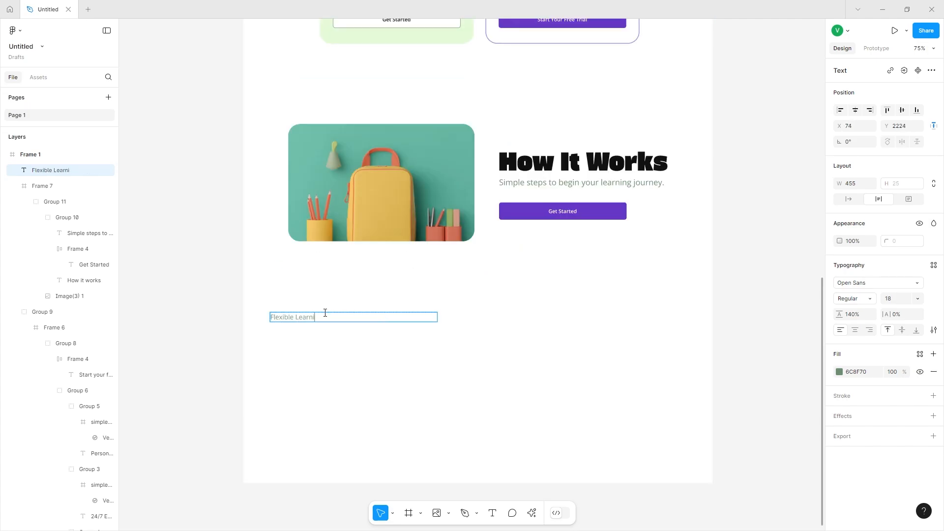
pyautogui.write('ng')
pyautogui.press('Escape')
# Nudge the Flexible Learning heading slightly upward and set its colour to black.
pyautogui.scroll(-1, 305, 285)
pyautogui.scroll(5, 297, 280)
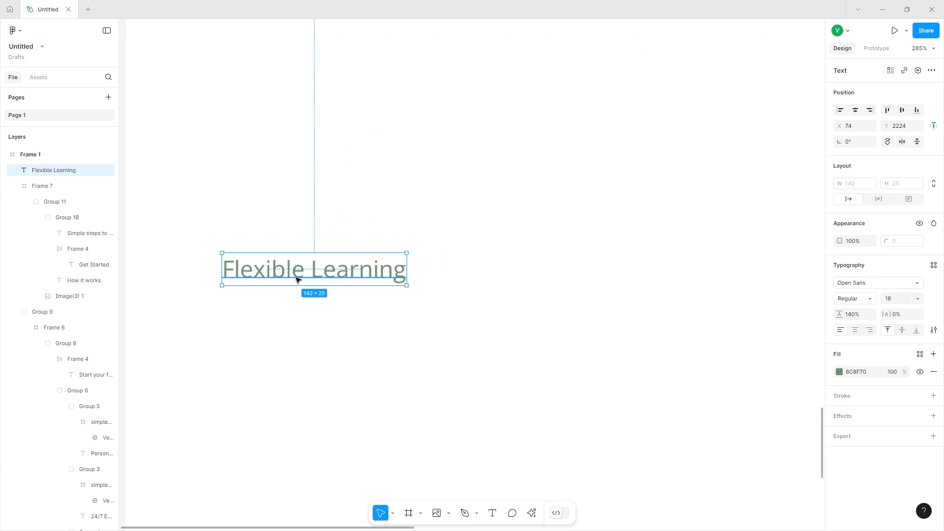
pyautogui.moveTo(297, 279); pyautogui.dragTo(312, 240)
pyautogui.click(840, 372)
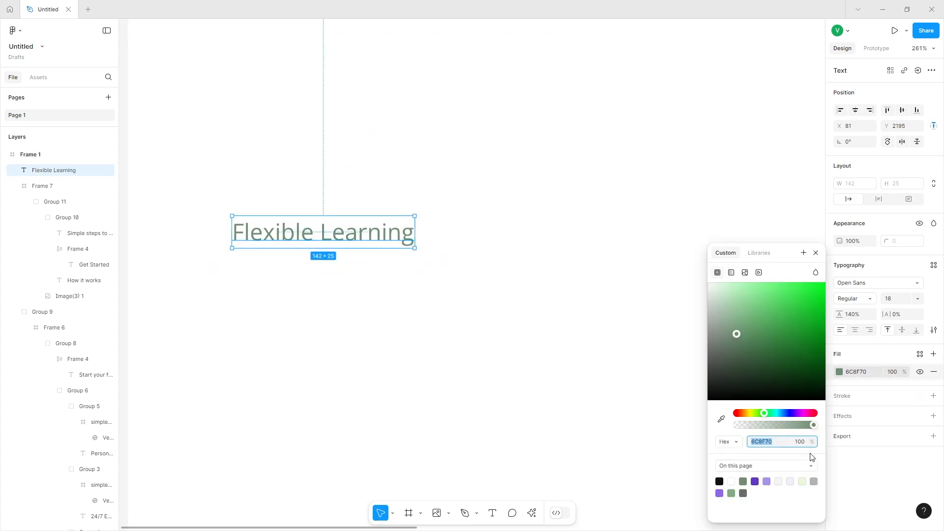
pyautogui.click(719, 481)
pyautogui.click(521, 430)
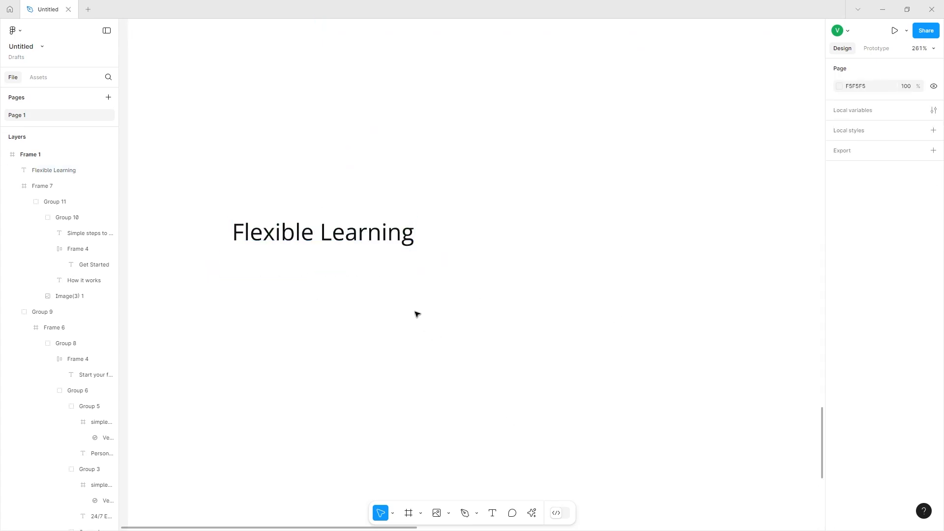
# Duplicate the heading just below and change the copy's text to "Access courses anytime, anywhere at your convenience.".
pyautogui.moveTo(308, 234); pyautogui.dragTo(298, 276)
pyautogui.doubleClick(295, 274)
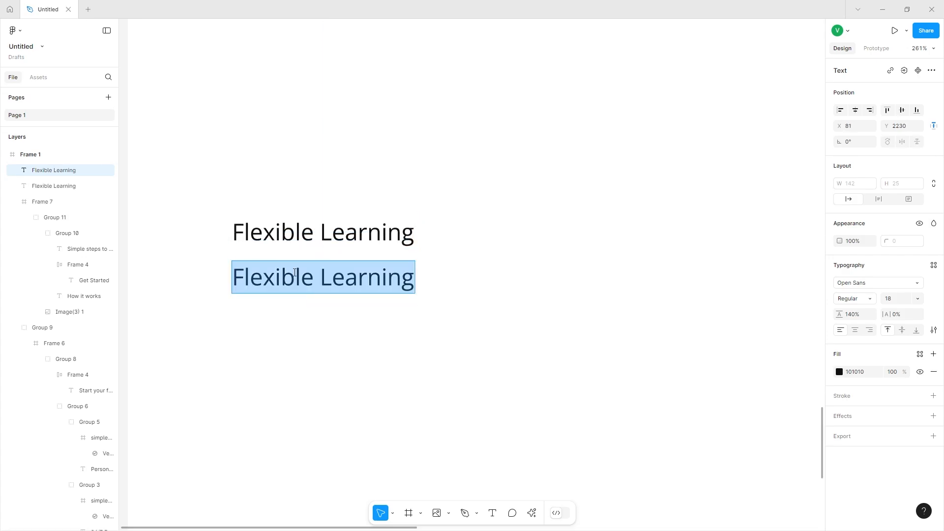
pyautogui.write('Accewss')
pyautogui.press('BackSpace')
pyautogui.press('BackSpace')
pyautogui.press('BackSpace')
pyautogui.write('ss coursee')
pyautogui.press('BackSpace')
pyautogui.write('s anytime, any')
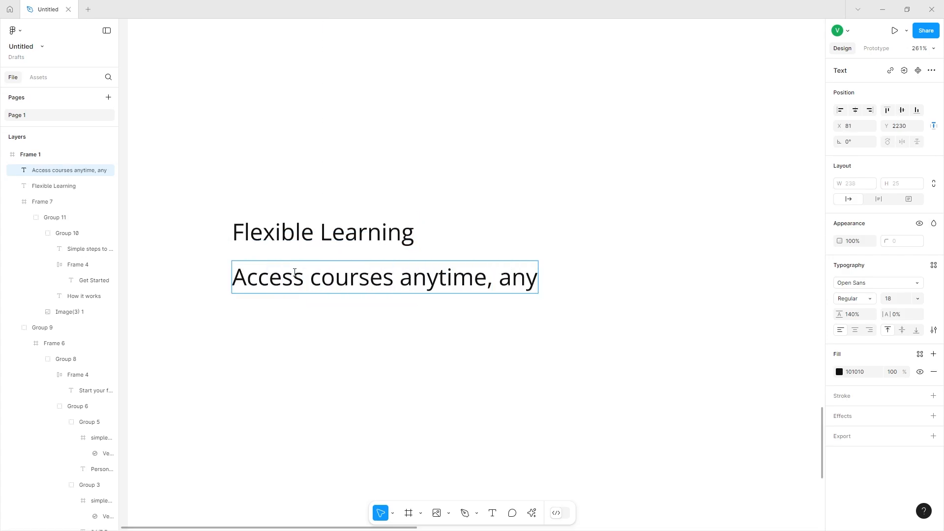
pyautogui.write('where at your convenienve')
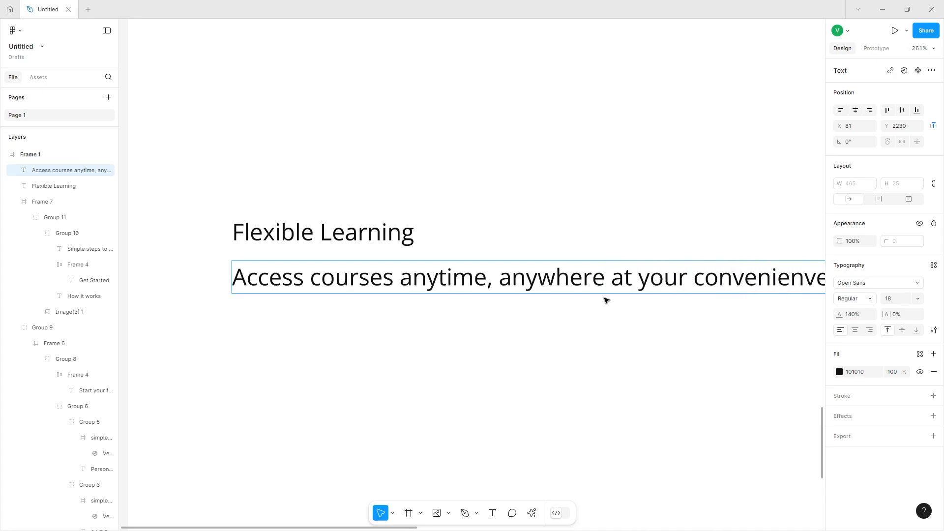
pyautogui.press('BackSpace')
pyautogui.press('BackSpace')
pyautogui.write('ce.')
pyautogui.press('Escape')
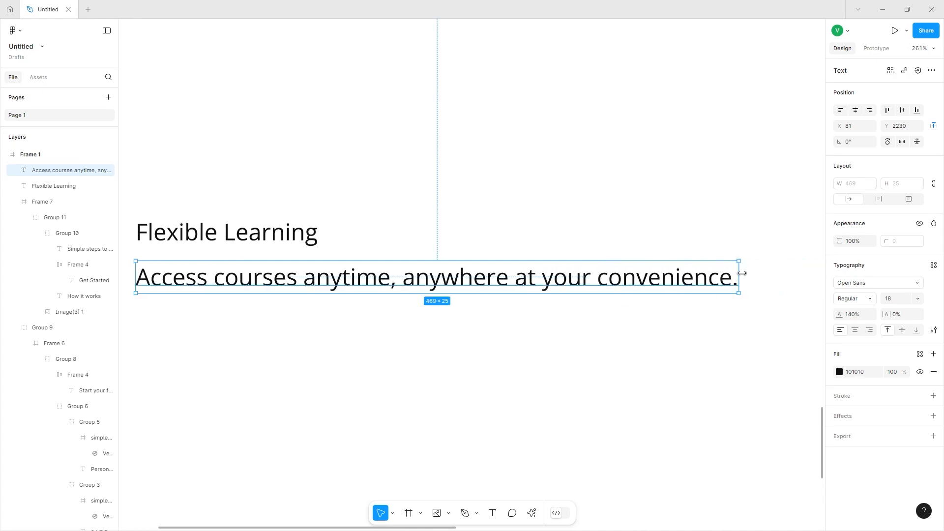
# Format the description: width about 309 px, font size 14, and fill colour 6C8F70.
pyautogui.moveTo(682, 277); pyautogui.dragTo(534, 259)
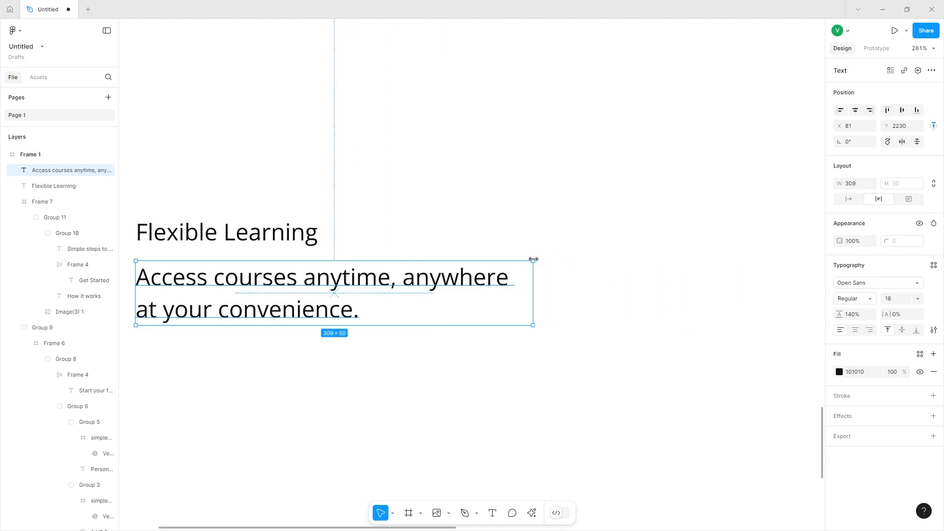
pyautogui.hscroll(-3, 533, 261)
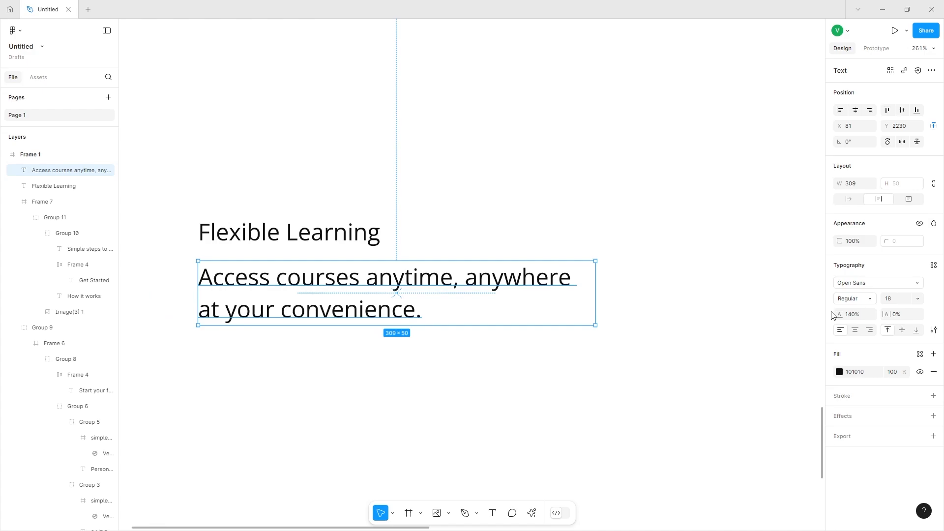
pyautogui.click(908, 300)
pyautogui.press('Return')
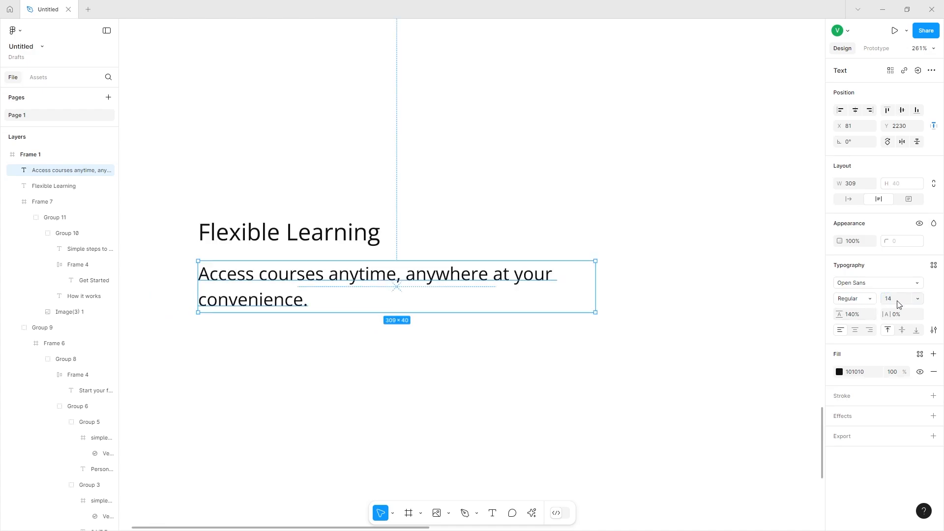
pyautogui.click(838, 374)
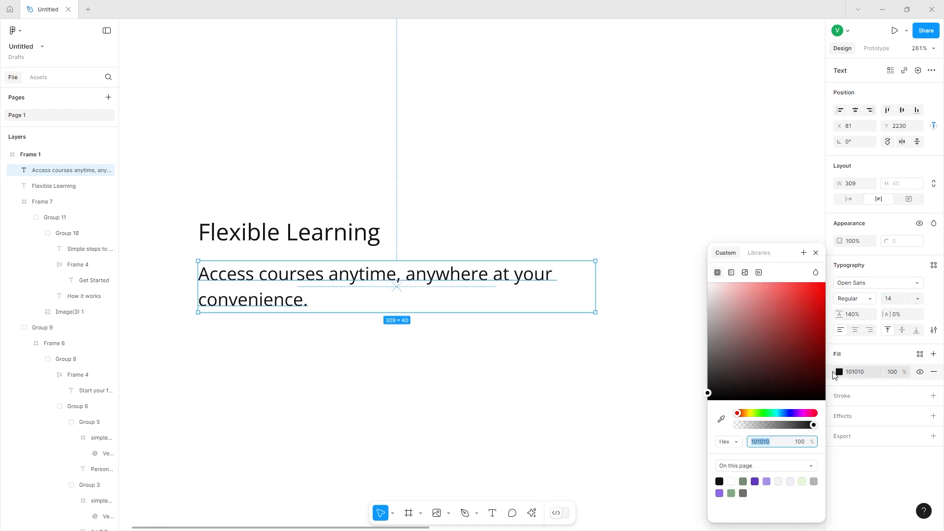
pyautogui.click(744, 482)
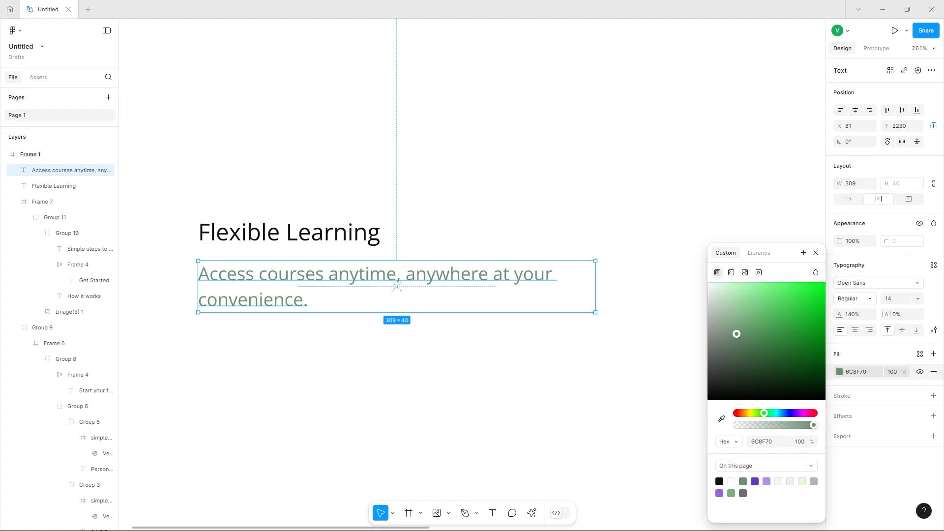
# Group the Flexible Learning heading with its description.
pyautogui.moveTo(212, 247); pyautogui.dragTo(279, 282)
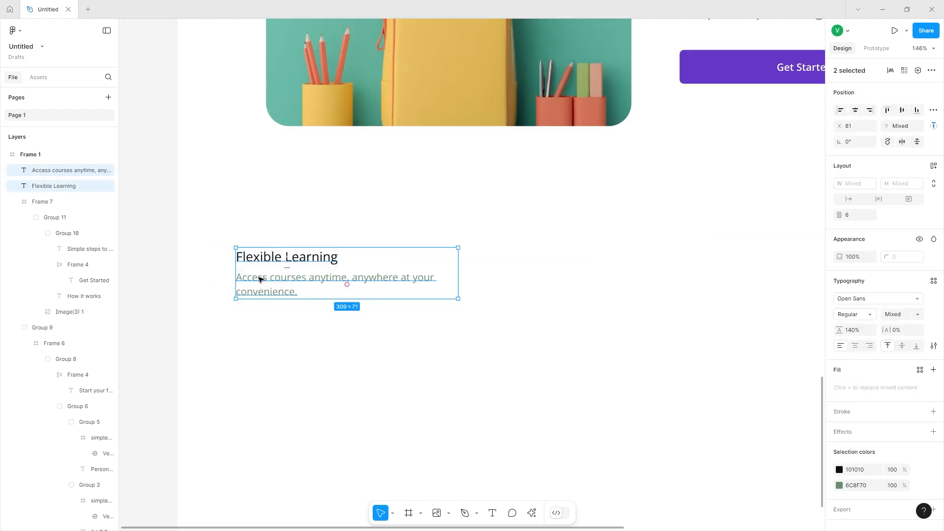
pyautogui.hotkey('ctrl', 'g')
# Duplicate the feature group to the right and change the copy's heading to Community Support.
pyautogui.hscroll(3, 259, 280)
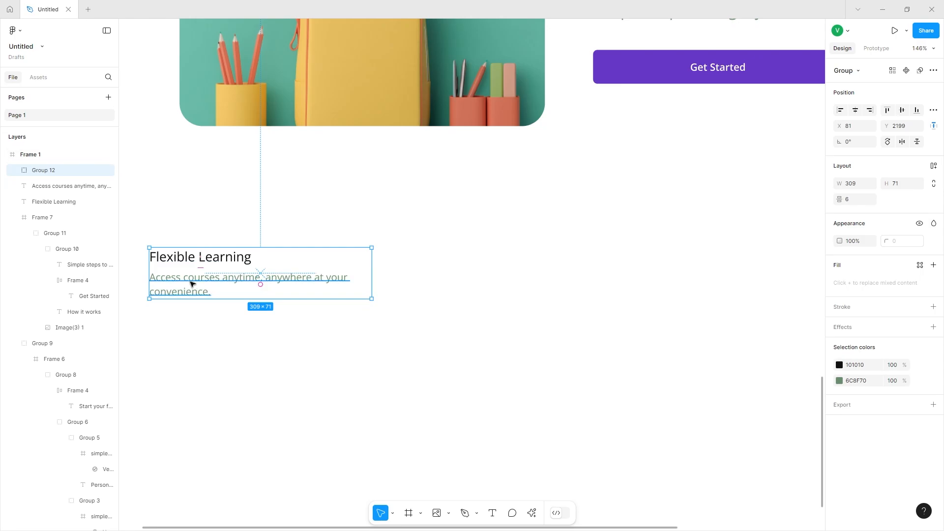
pyautogui.moveTo(191, 284); pyautogui.dragTo(445, 284)
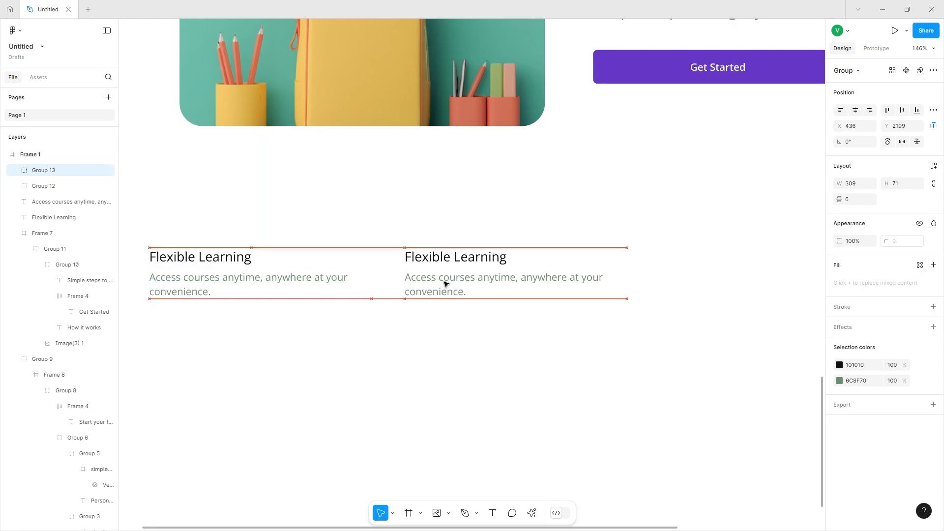
pyautogui.scroll(-1, 444, 281)
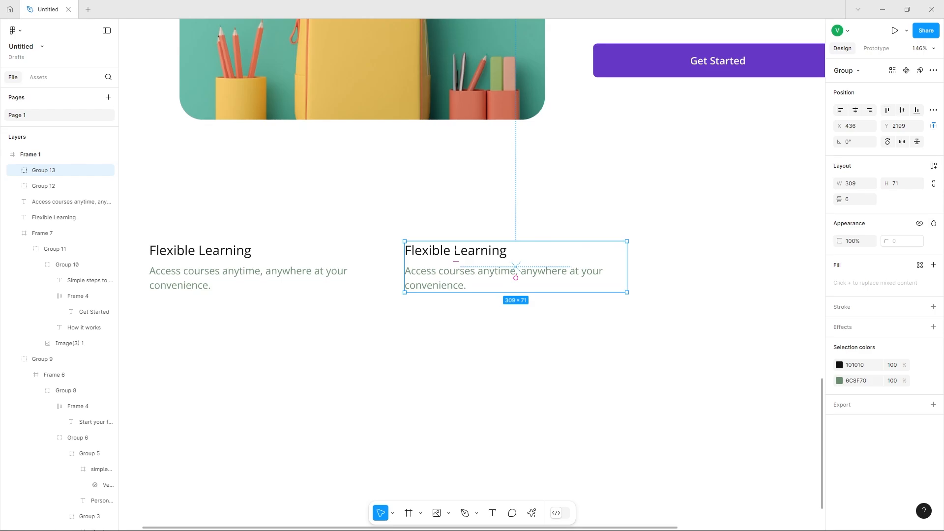
pyautogui.doubleClick(457, 252)
pyautogui.write('Community Support')
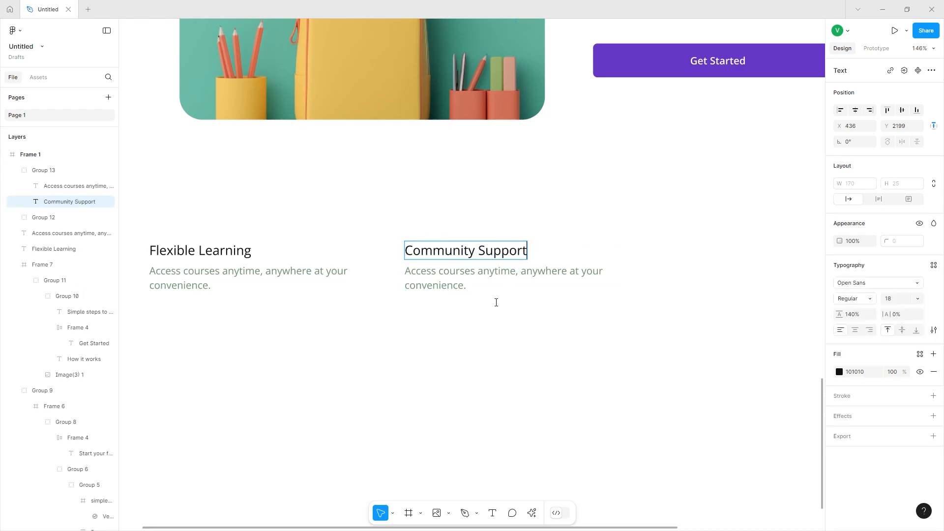
# Change the Community Support description to "Join a vibrant community of learners and educators.".
pyautogui.doubleClick(472, 285)
pyautogui.write('Join a vibrant community of learners and educators.')
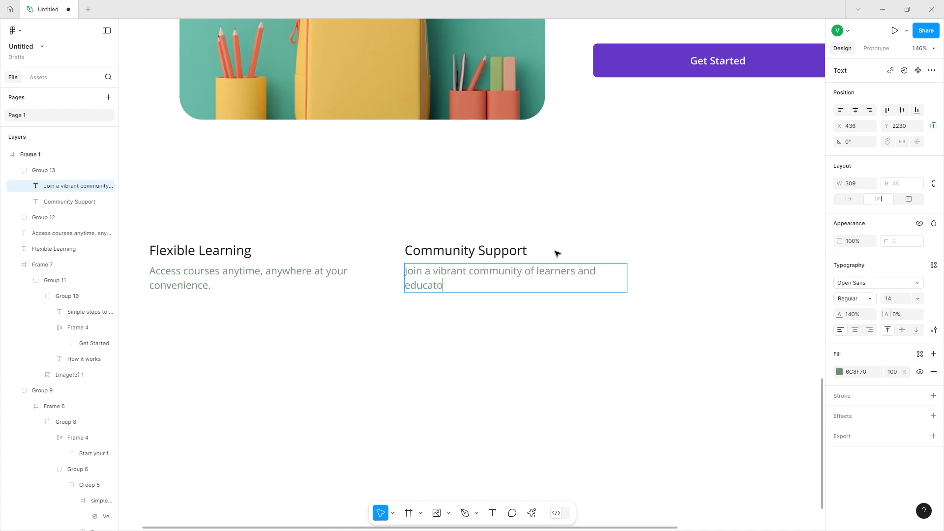
# Duplicate the feature group again further right and change its heading to Success Stories.
pyautogui.moveTo(172, 273); pyautogui.dragTo(683, 273)
pyautogui.hscroll(2, 683, 274)
pyautogui.doubleClick(625, 251)
pyautogui.write('Success Stories')
# Change the Success Stories description to "Hear from our students who transformed their careers with us.".
pyautogui.doubleClick(669, 274)
pyautogui.scroll(-1, 669, 273)
pyautogui.write('Hear from our students who treansformed their careers with us.')
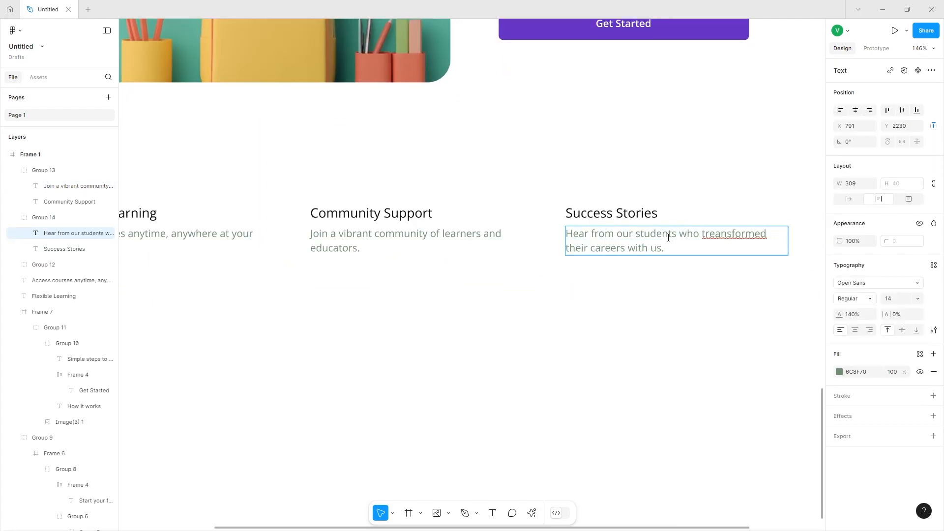
# Delete the overlapping duplicate group at the first feature and regroup its heading and description.
pyautogui.scroll(-3, 352, 346)
pyautogui.click(217, 263)
pyautogui.press('Delete')
pyautogui.moveTo(192, 219); pyautogui.dragTo(238, 268)
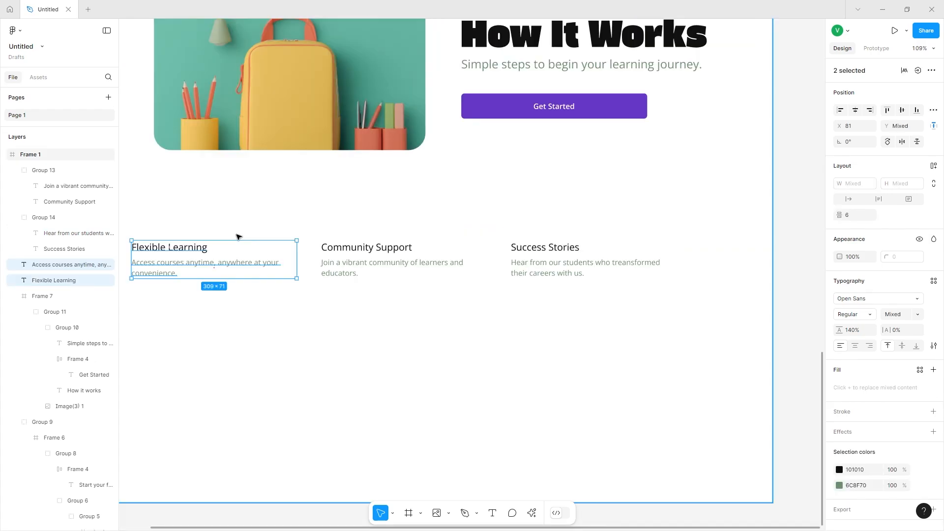
pyautogui.hotkey('ctrl', 'g')
# Wrap the three feature groups in a horizontal auto layout frame.
pyautogui.moveTo(194, 213); pyautogui.dragTo(670, 274)
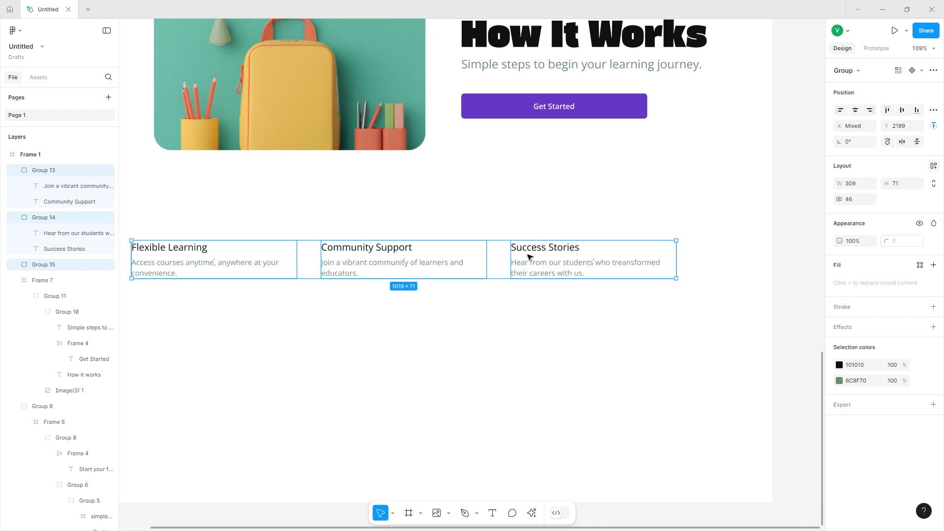
pyautogui.hotkey('shift', 'a')
pyautogui.hscroll(-1, 500, 260)
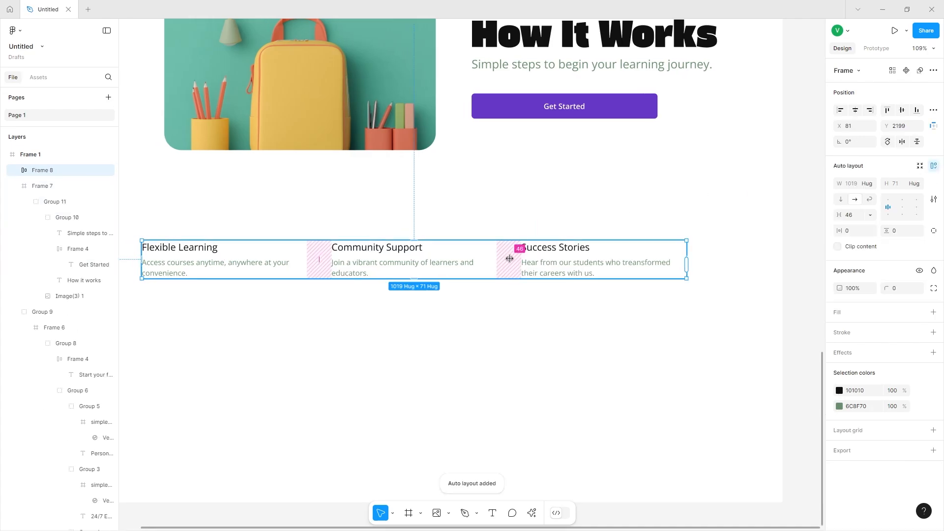
# Set the feature row's gap to 42 and centre the row horizontally within the page frame.
pyautogui.moveTo(509, 258); pyautogui.dragTo(508, 259)
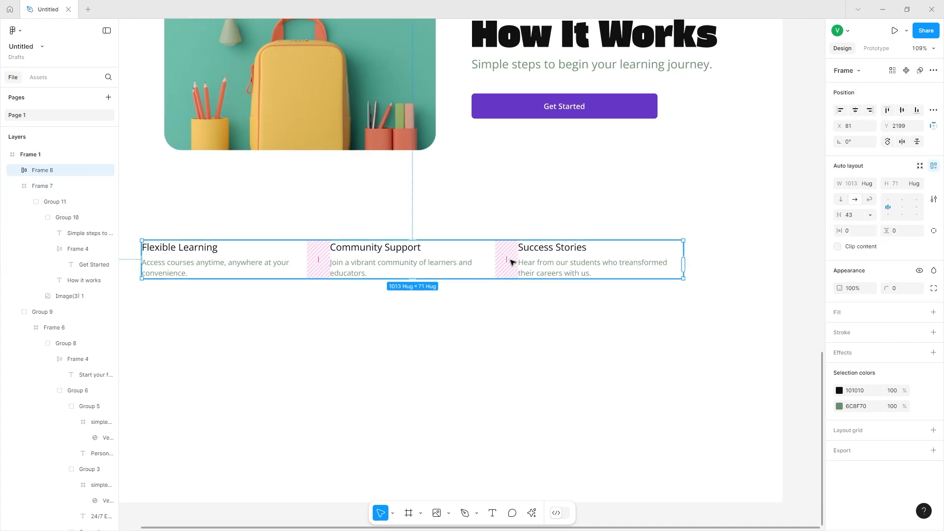
pyautogui.click(854, 217)
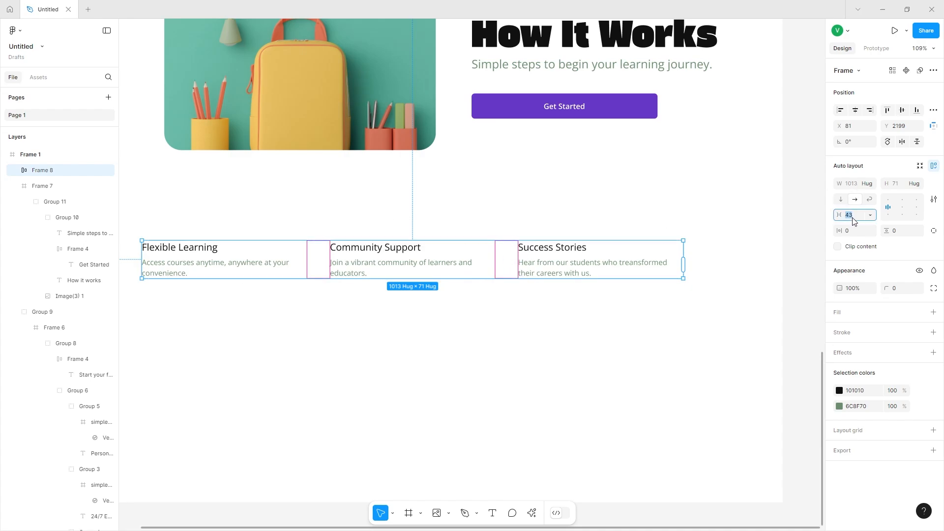
pyautogui.press('Return')
pyautogui.click(855, 109)
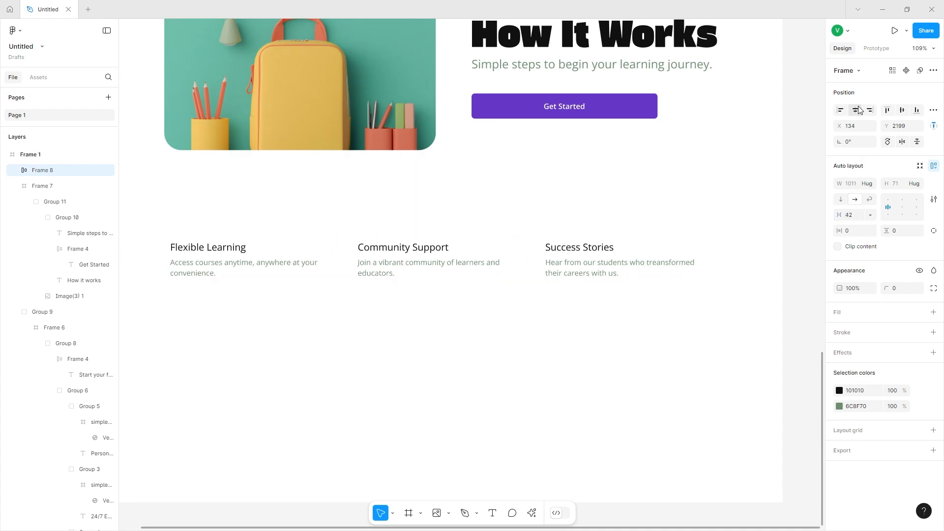
# Widen the feature row's item gap to 56.
pyautogui.scroll(-1, 471, 296)
pyautogui.scroll(1, 470, 296)
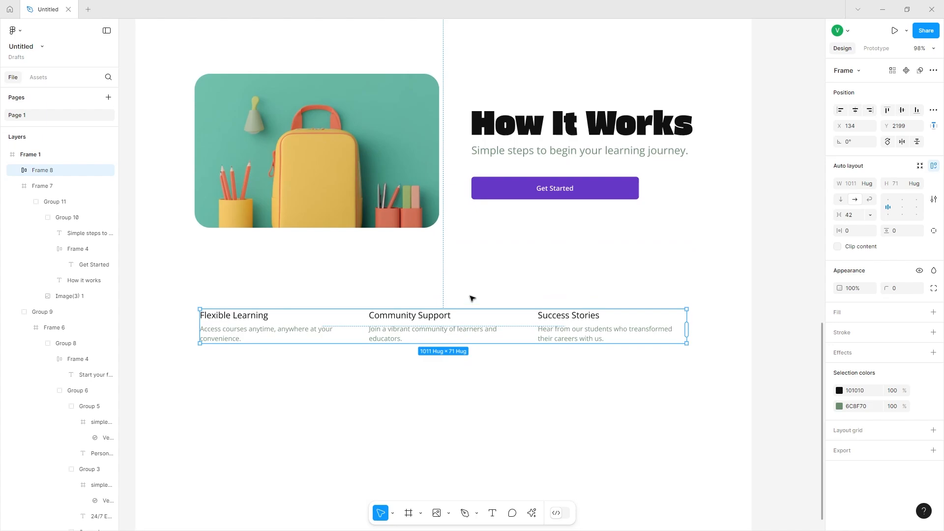
pyautogui.hscroll(-1, 419, 330)
pyautogui.hscroll(-1, 289, 326)
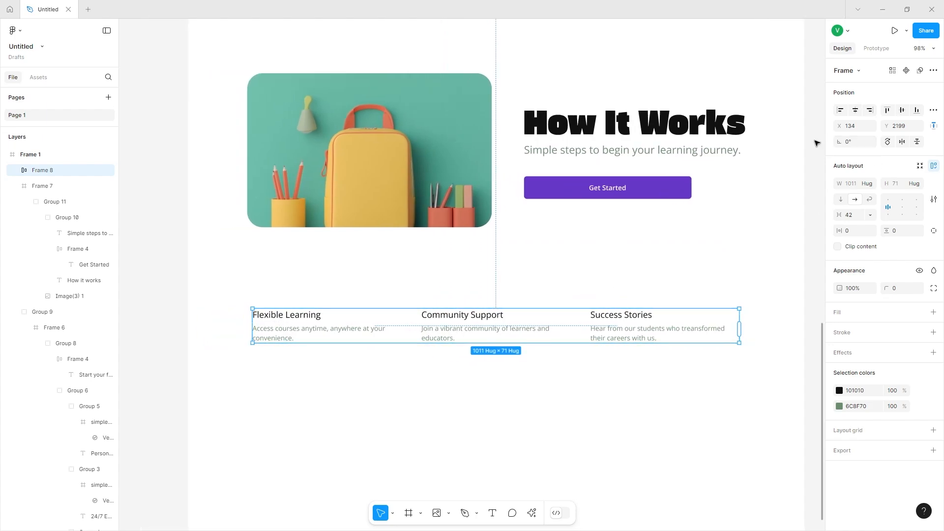
pyautogui.moveTo(843, 213); pyautogui.dragTo(851, 216)
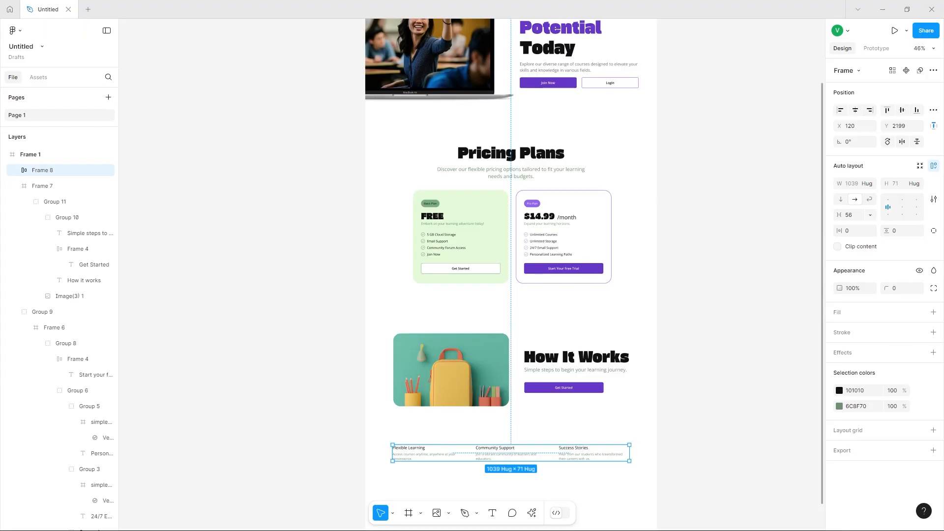
# Place an image about 180 px square below the feature row.
pyautogui.scroll(-4, 572, 311)
pyautogui.scroll(5, 572, 311)
pyautogui.click(748, 159)
pyautogui.click(59, 156)
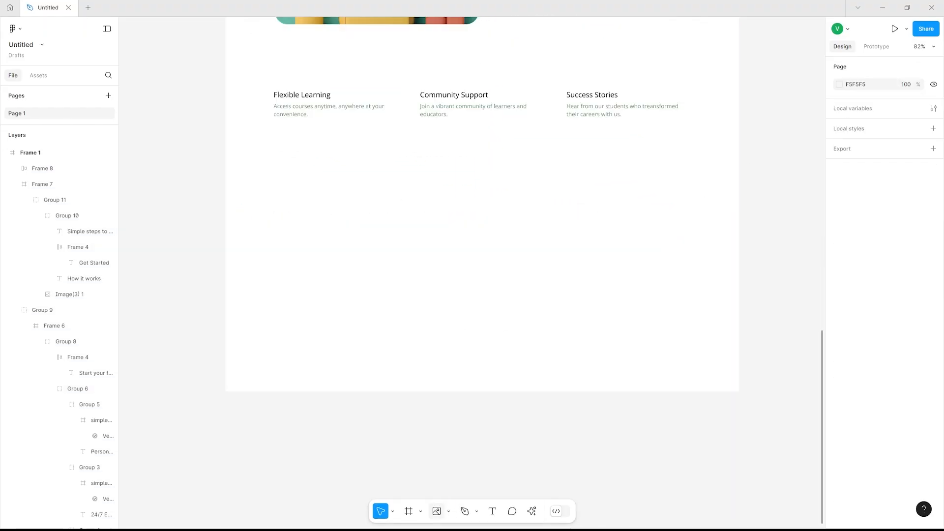
pyautogui.hotkey('ctrl', 'shift', 'k')
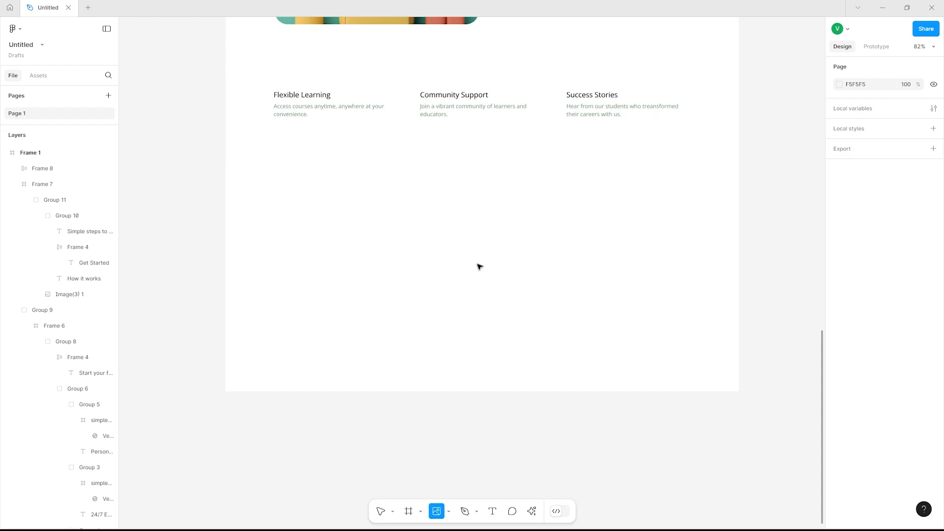
pyautogui.click(482, 265)
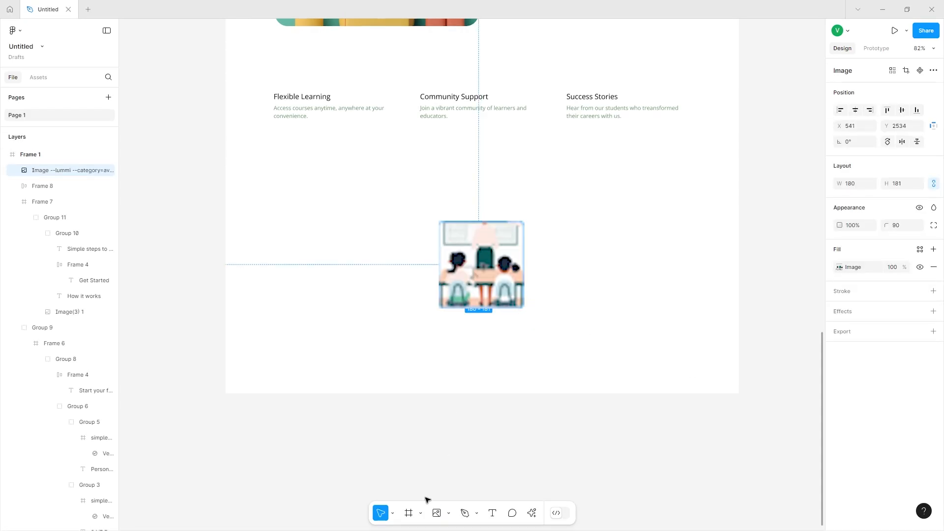
# Draw a 1280 × 533 frame spanning the page below the features and extend the main frame downward.
pyautogui.click(409, 513)
pyautogui.moveTo(221, 198)
pyautogui.mouseDown()
pyautogui.moveTo(759, 414)
pyautogui.moveTo(739, 412)
pyautogui.mouseUp()
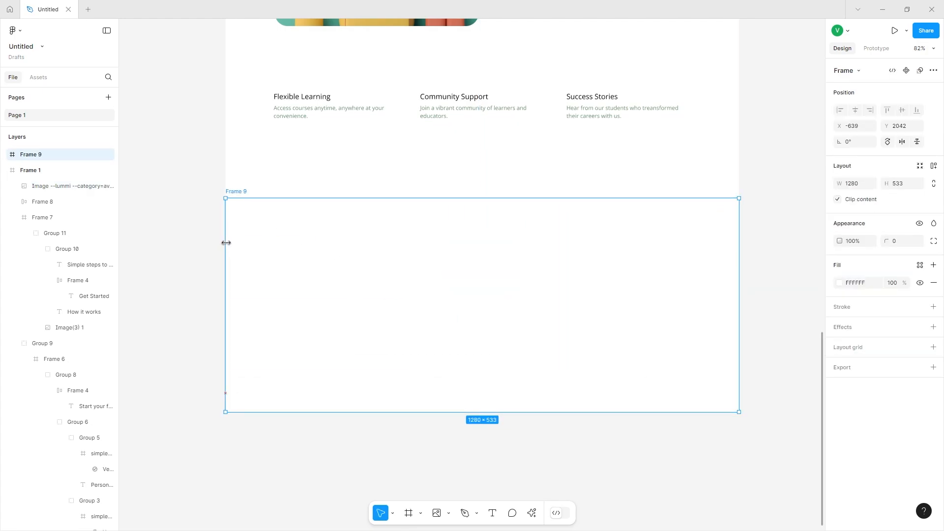
pyautogui.hotkey('ctrl', 'z')
pyautogui.click(33, 155)
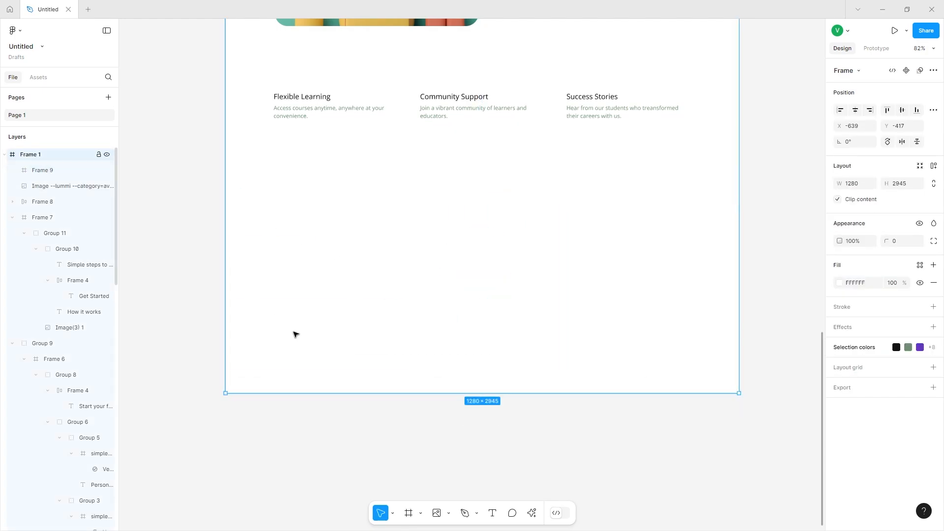
pyautogui.moveTo(329, 393); pyautogui.dragTo(331, 529)
# Fill the new section frame with colour E4FFF4.
pyautogui.click(372, 381)
pyautogui.click(866, 286)
pyautogui.doubleClick(867, 288)
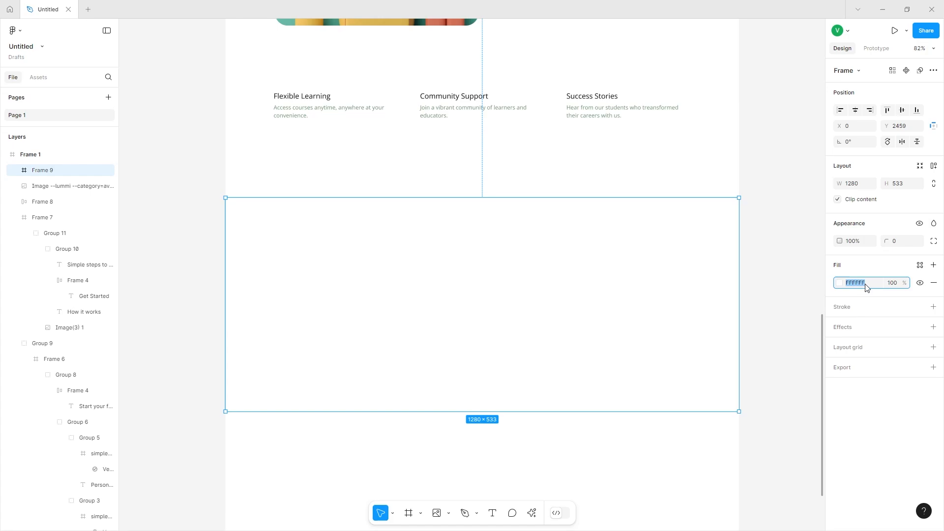
pyautogui.write('E4FFF4')
pyautogui.click(840, 283)
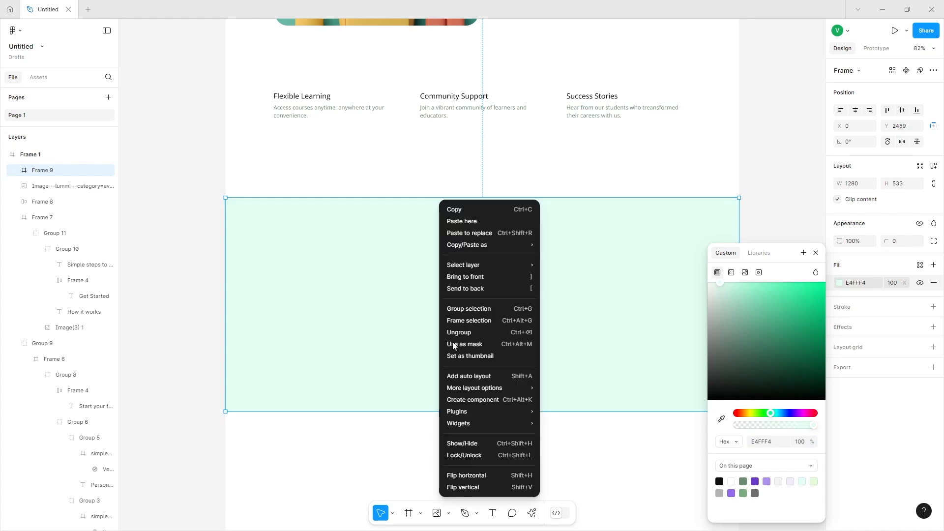
# Send the section frame to the back and move the circular image into the middle of the section.
pyautogui.rightClick(438, 363)
pyautogui.click(467, 290)
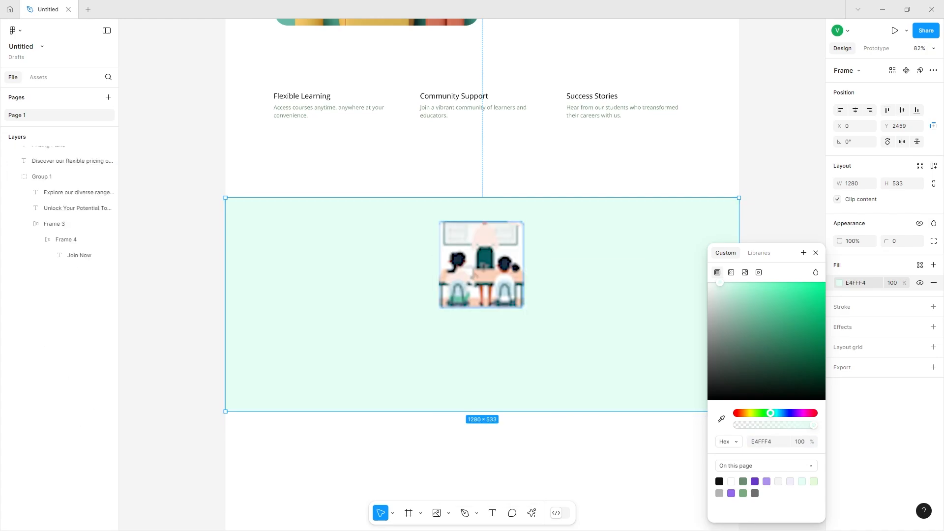
pyautogui.click(474, 275)
pyautogui.moveTo(446, 228); pyautogui.dragTo(627, 458)
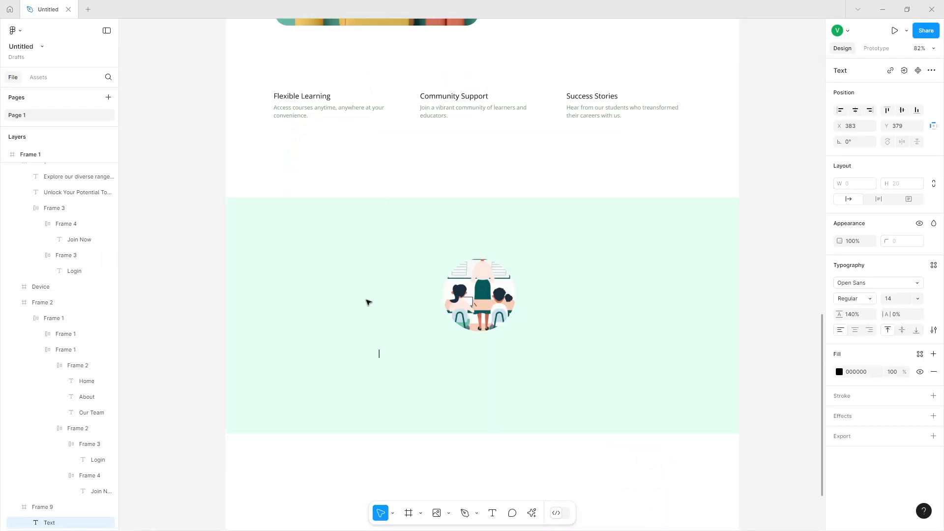
# Add a testimonial text reading “I gained invaluable skills that helped me land my dream job.” below the image.
pyautogui.write('gain')
pyautogui.scroll(3, 368, 302)
pyautogui.hscroll(1, 369, 302)
pyautogui.write('ed ')
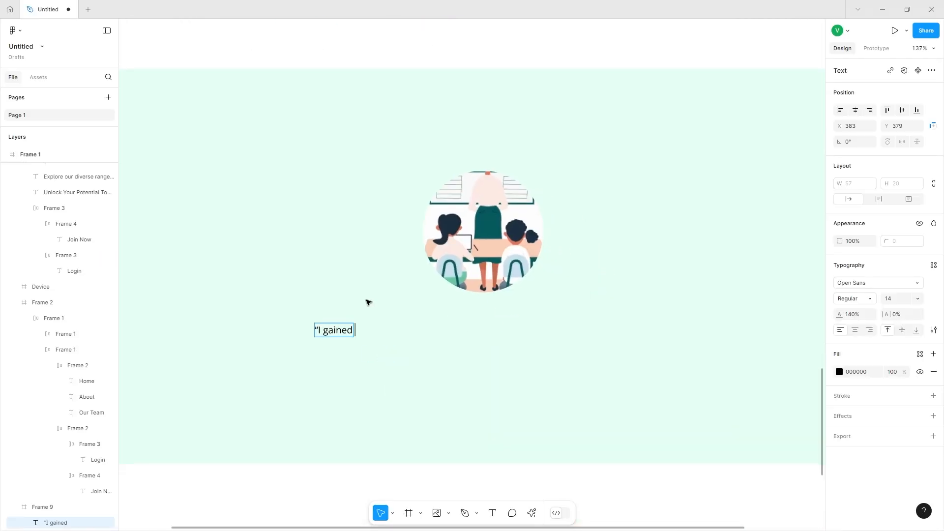
pyautogui.write('invaluable skills th')
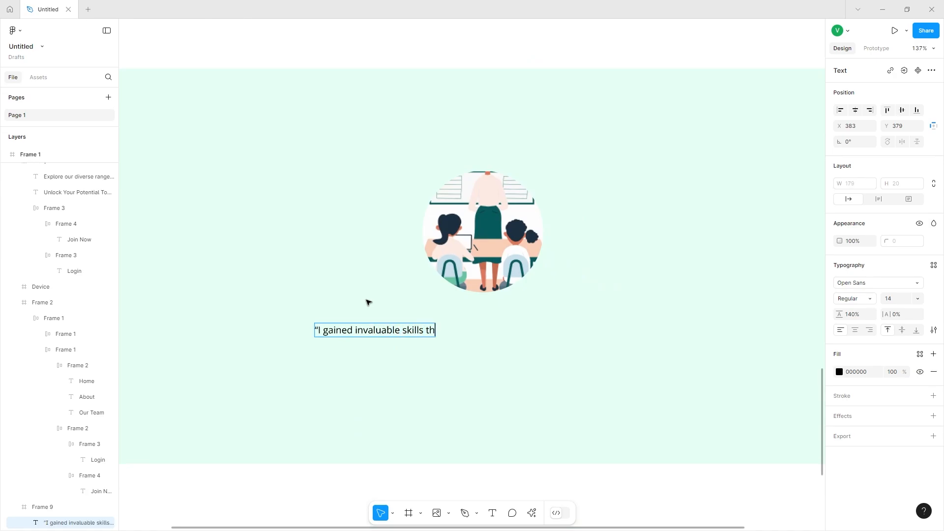
pyautogui.write('at helped me land my')
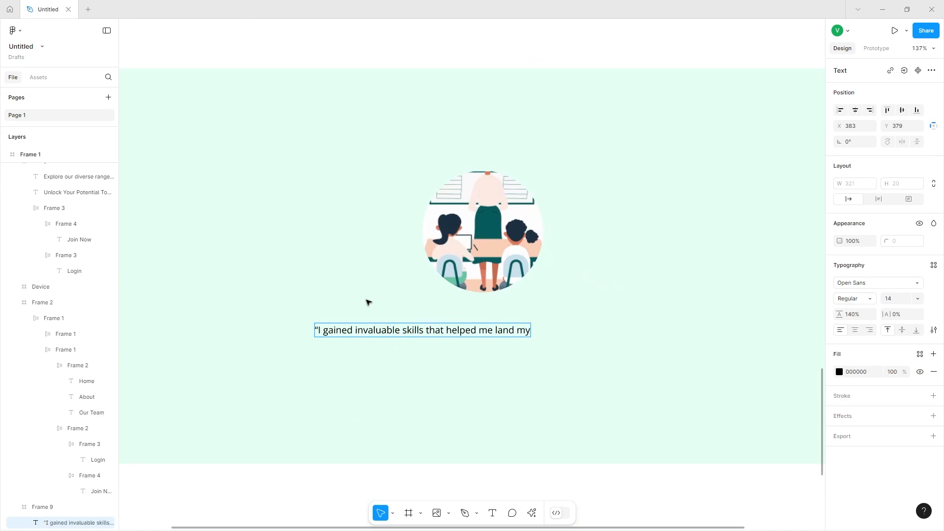
pyautogui.write(' dream job.”')
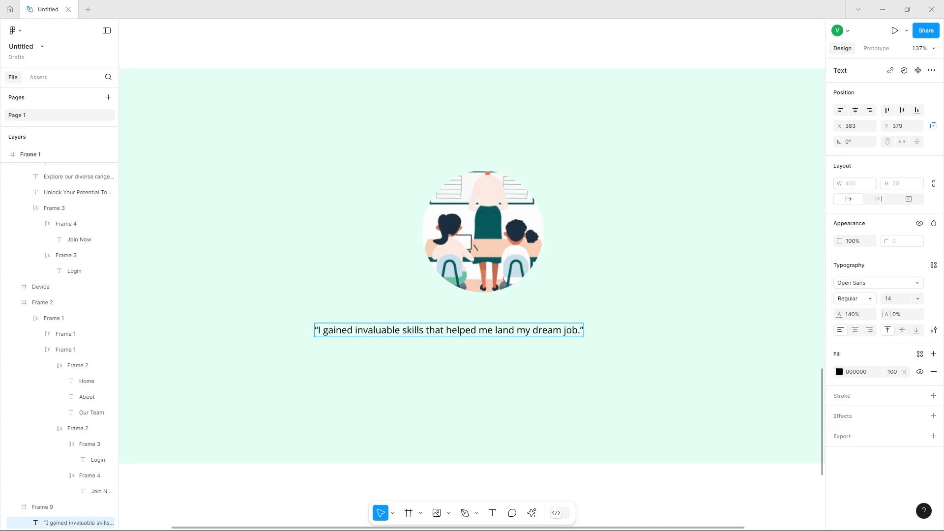
# Set the testimonial quote's font size to 28.
pyautogui.click(918, 299)
pyautogui.click(905, 346)
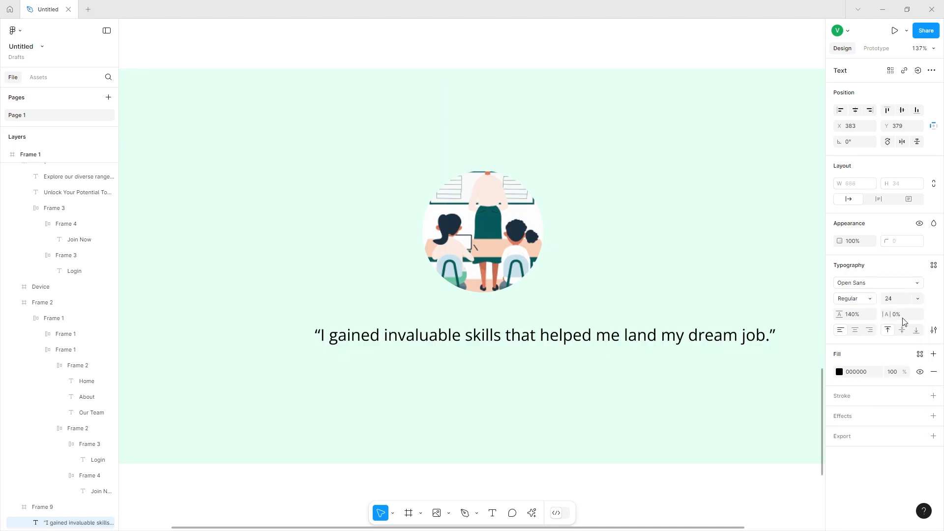
pyautogui.click(893, 299)
pyautogui.write('28')
pyautogui.press('Return')
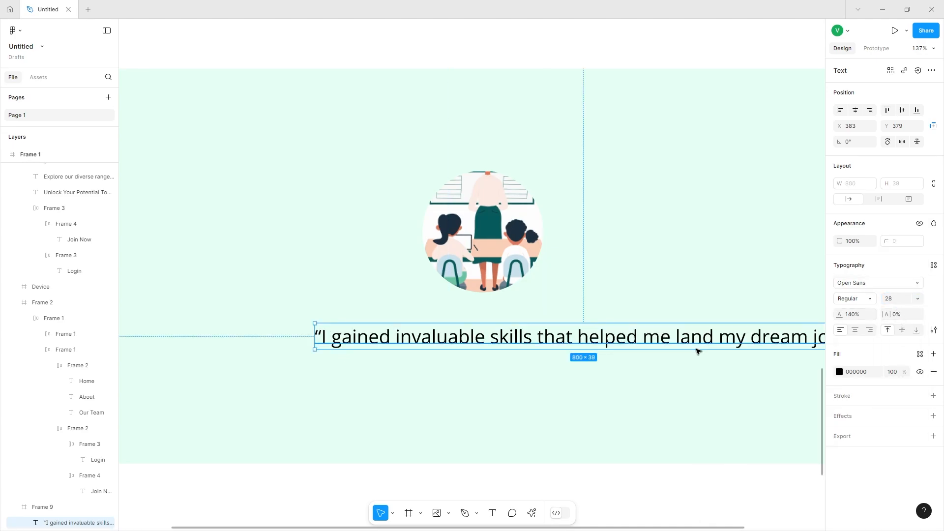
# Narrow the quote box to about 435 px wide, centre-align its text and centre it under the image.
pyautogui.moveTo(689, 338); pyautogui.dragTo(581, 337)
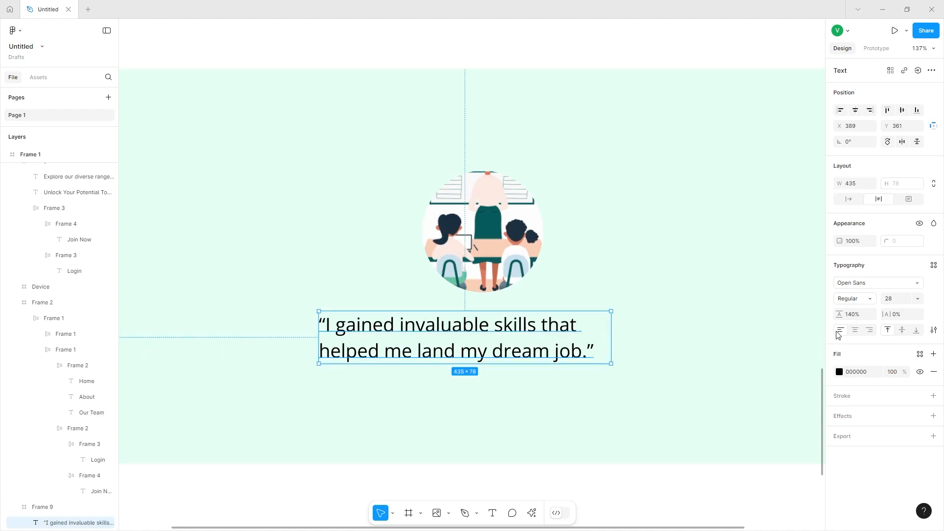
pyautogui.click(856, 330)
pyautogui.moveTo(498, 336)
pyautogui.mouseDown()
pyautogui.moveTo(510, 342)
pyautogui.moveTo(500, 335)
pyautogui.mouseUp()
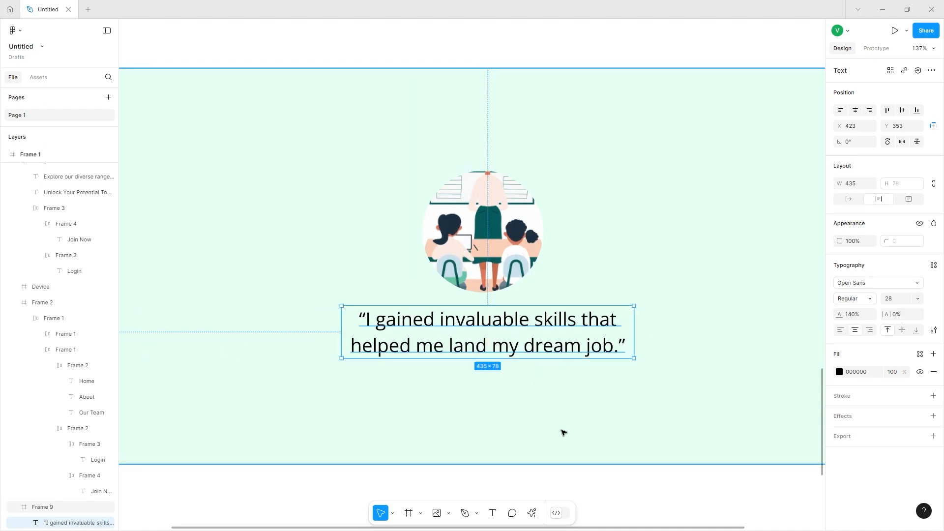
# Add a text with the testimonial author's name below the quote.
pyautogui.scroll(-2, 501, 384)
pyautogui.press('t')
pyautogui.click(443, 331)
pyautogui.write('Jane Doe')
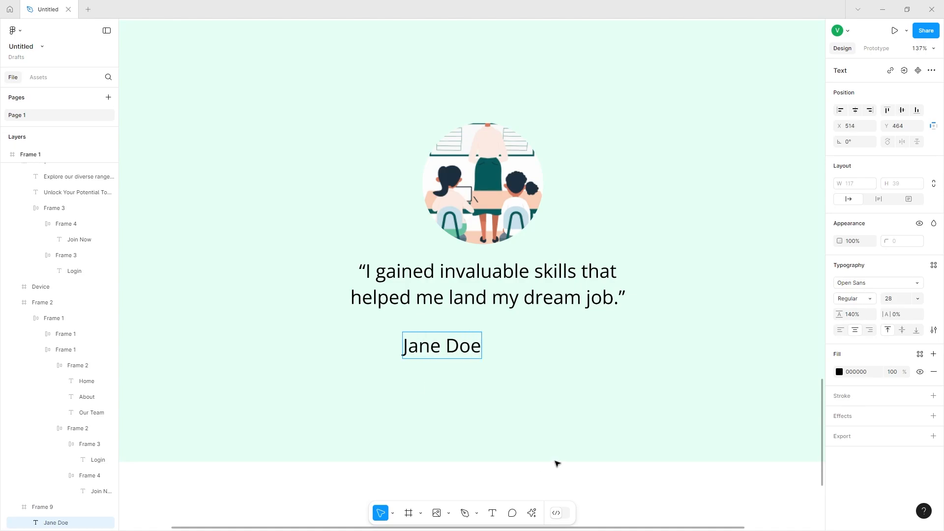
pyautogui.press('Escape')
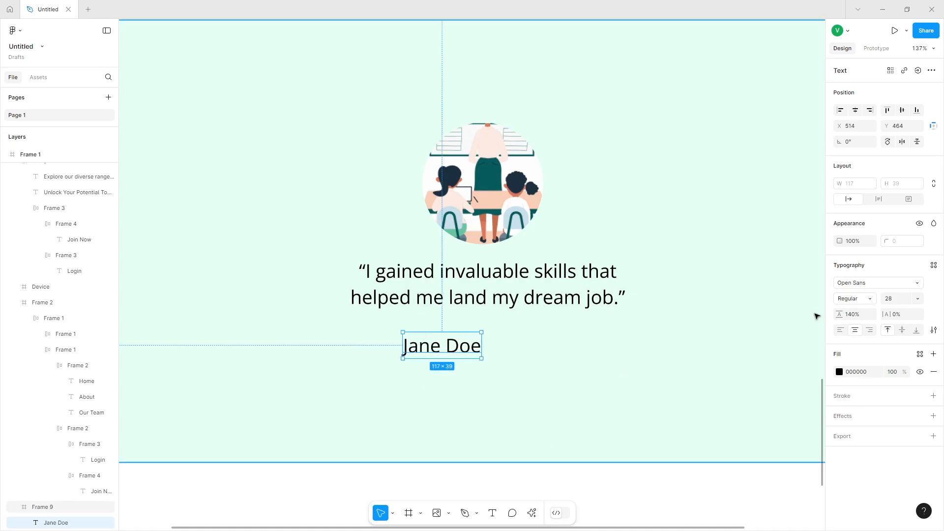
# Style the author's name at size 14, SemiBold weight, in colour 6C8F70.
pyautogui.click(900, 287)
pyautogui.click(898, 297)
pyautogui.write('14')
pyautogui.press('Return')
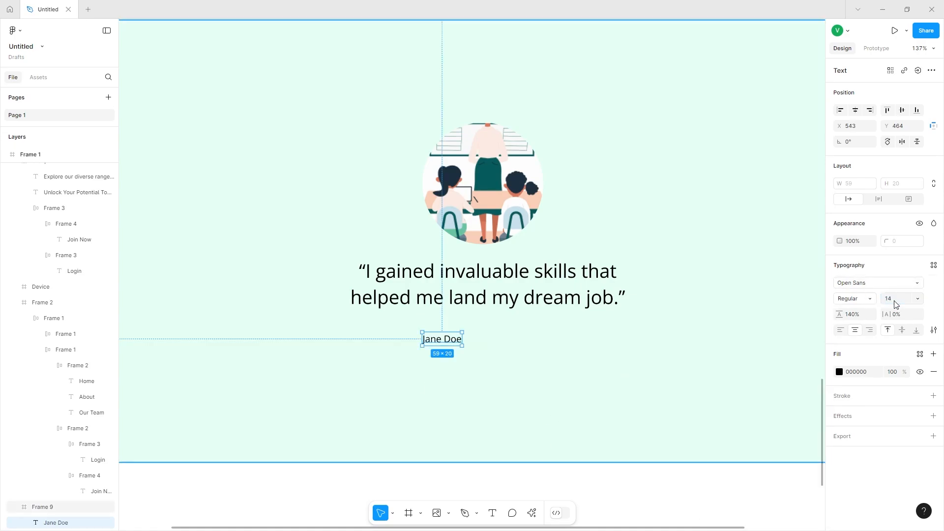
pyautogui.click(840, 372)
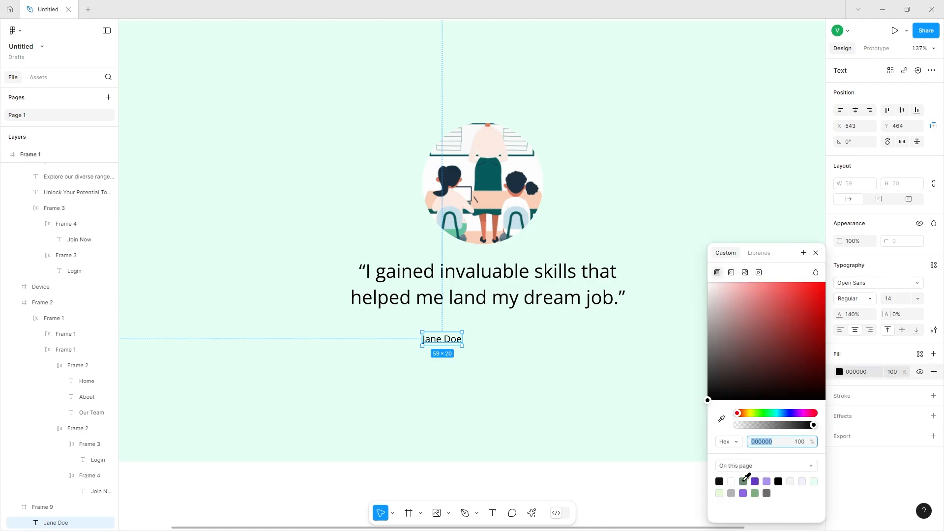
pyautogui.click(743, 481)
pyautogui.click(767, 442)
pyautogui.click(768, 442)
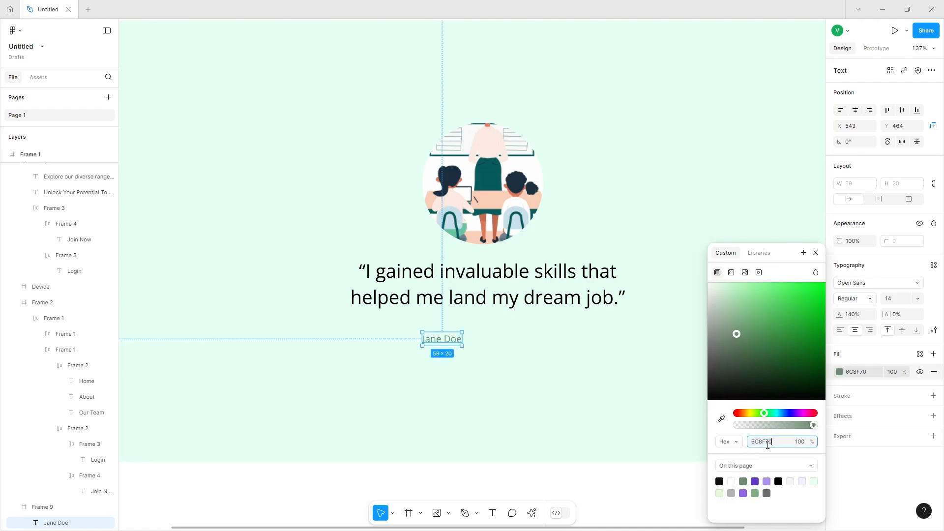
pyautogui.click(865, 299)
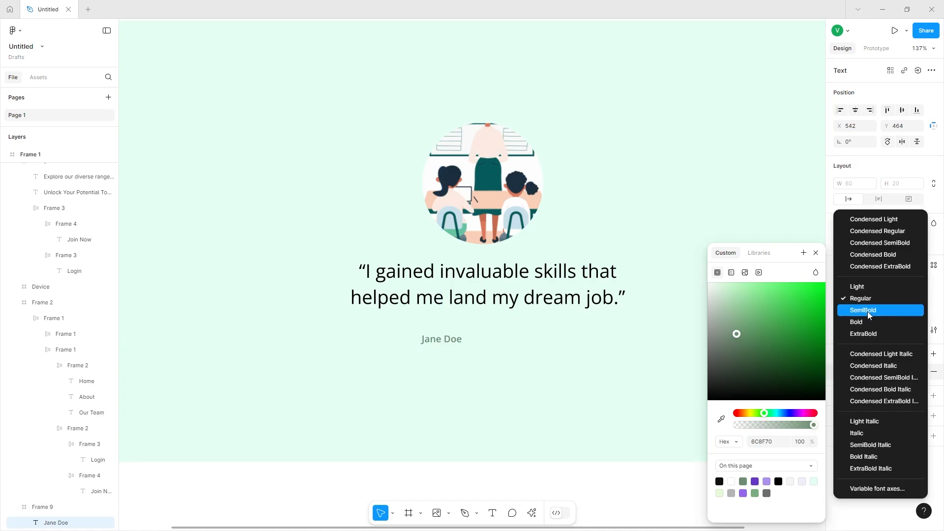
pyautogui.click(865, 312)
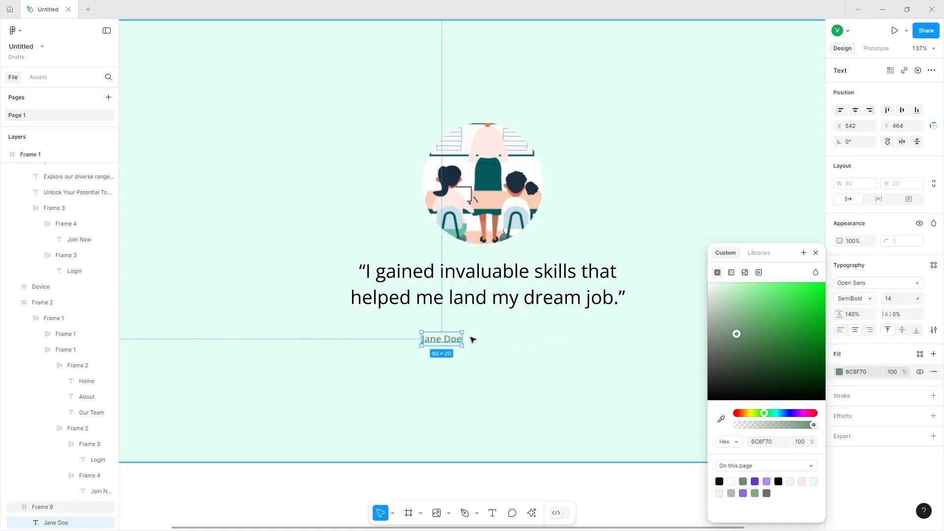
# Centre the author's name under the quote and reduce the spacing between them to about 11.
pyautogui.moveTo(447, 341); pyautogui.dragTo(488, 332)
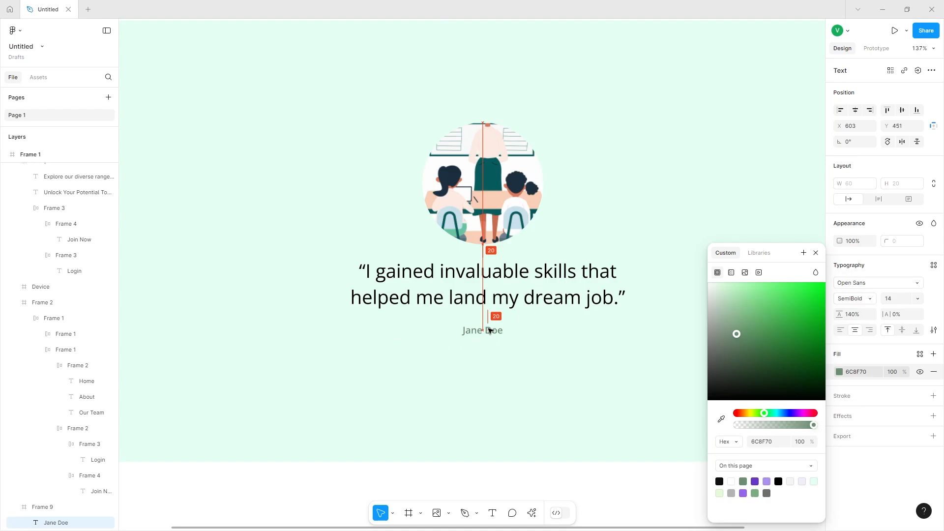
pyautogui.keyDown('shift'); pyautogui.click(501, 303); pyautogui.keyUp('shift')
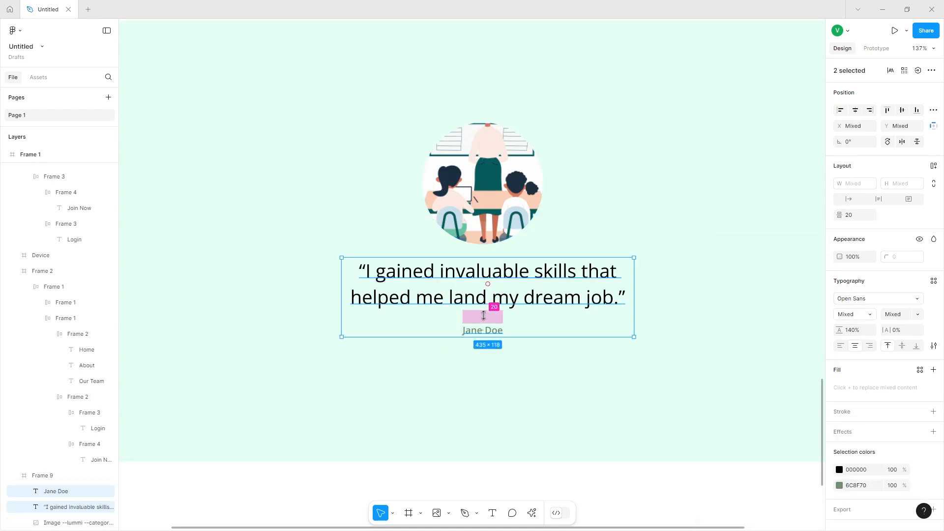
pyautogui.moveTo(483, 315); pyautogui.dragTo(484, 314)
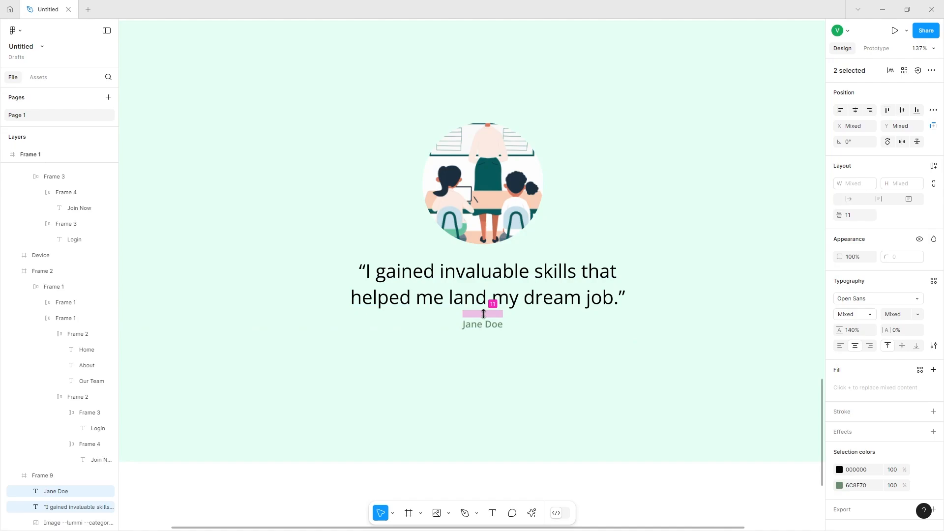
pyautogui.keyDown('shift'); pyautogui.click(501, 295); pyautogui.keyUp('shift')
pyautogui.hscroll(-1, 492, 307)
pyautogui.press('Up')
pyautogui.press('Up')
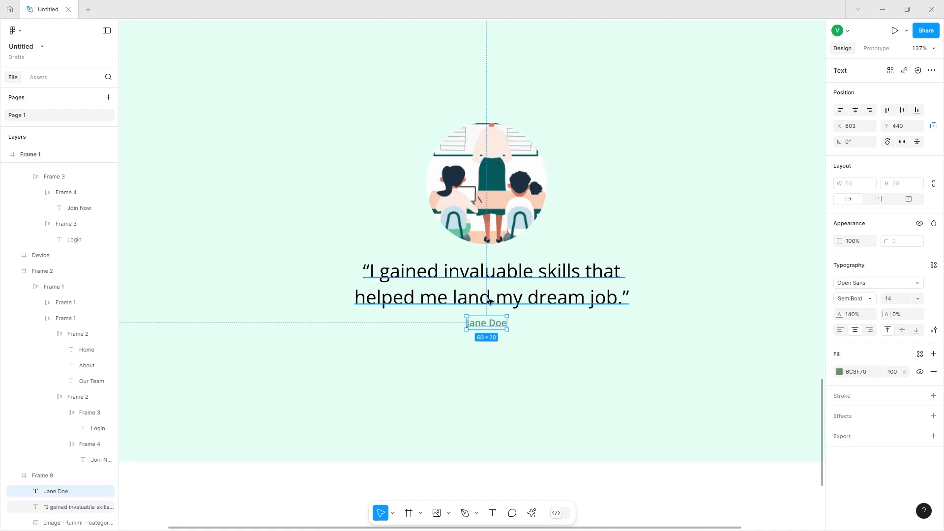
# Group the image, the quote and the author's name together.
pyautogui.keyDown('shift'); pyautogui.click(491, 301); pyautogui.keyUp('shift')
pyautogui.keyDown('shift'); pyautogui.click(494, 240); pyautogui.keyUp('shift')
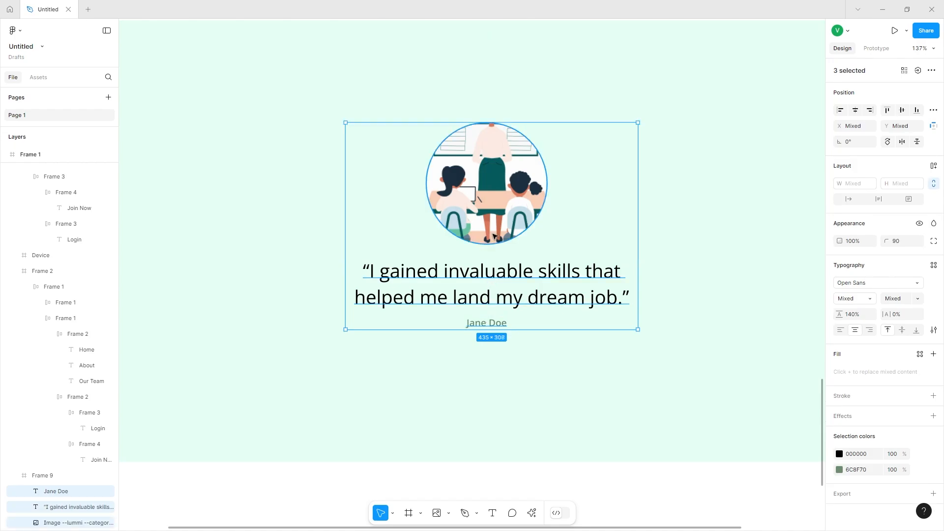
pyautogui.hotkey('ctrl', 'g')
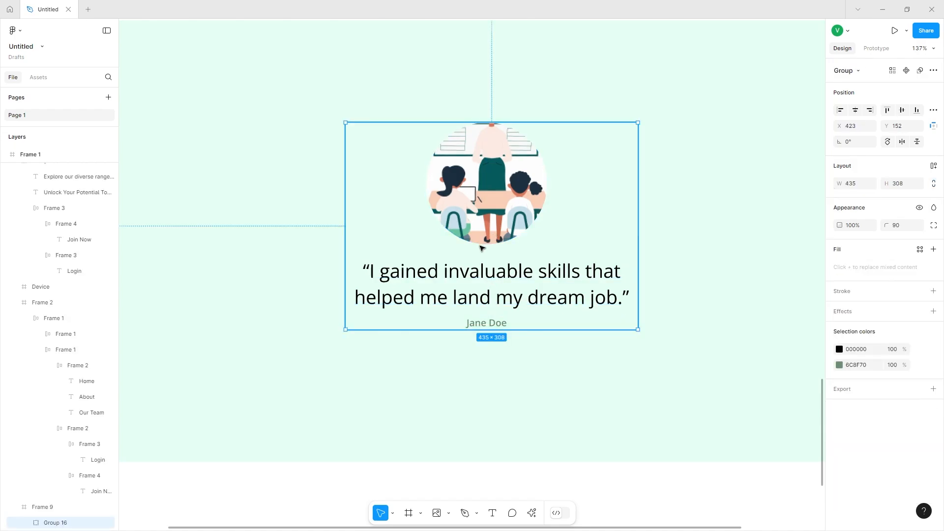
# Move the testimonial group slightly lower within the section.
pyautogui.moveTo(477, 248); pyautogui.dragTo(480, 262)
pyautogui.scroll(-5, 480, 263)
pyautogui.hscroll(1, 457, 276)
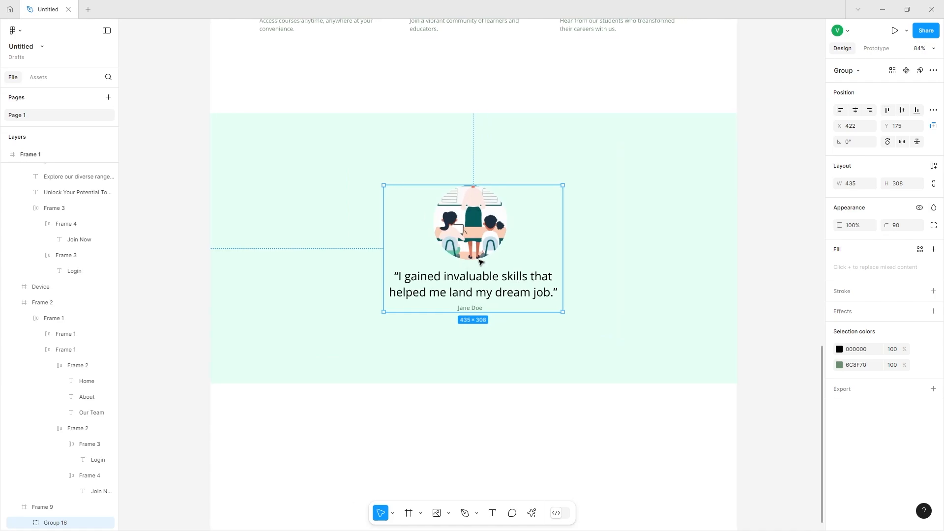
# Paste a copy of the How It Works heading and subtitle below the testimonial section and move it toward the left.
pyautogui.click(454, 279)
pyautogui.scroll(2, 454, 279)
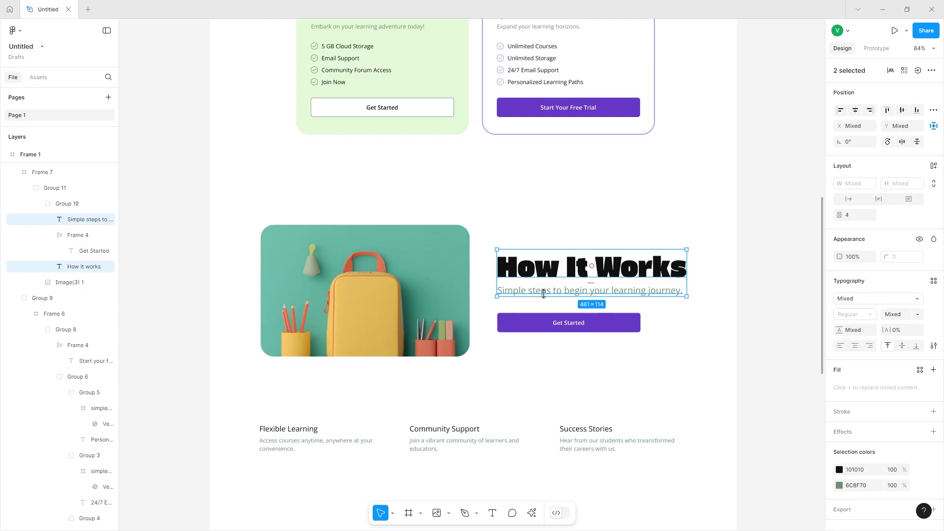
pyautogui.scroll(-10, 541, 297)
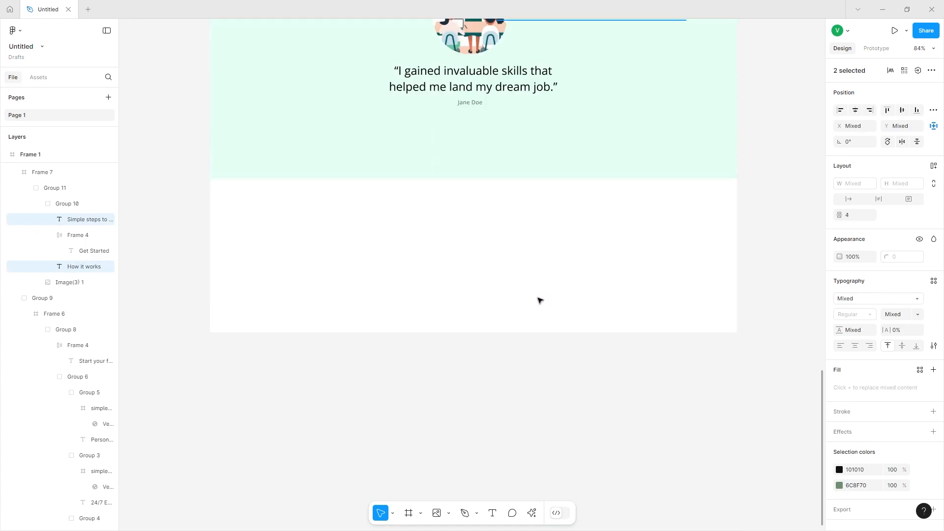
pyautogui.click(462, 293)
pyautogui.hotkey('ctrl', 'v')
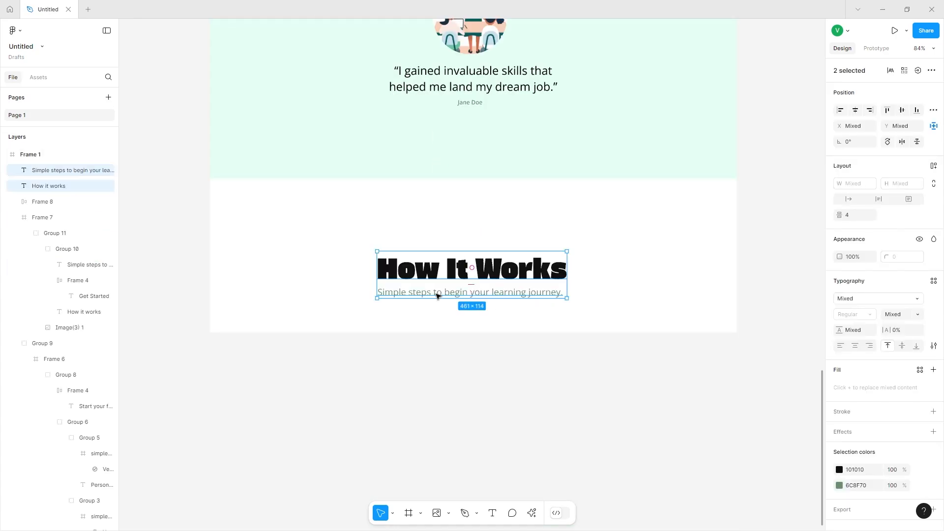
pyautogui.moveTo(437, 295); pyautogui.dragTo(325, 276)
# Change the pasted heading to Success Stories.
pyautogui.click(329, 260)
pyautogui.doubleClick(328, 259)
pyautogui.write('S')
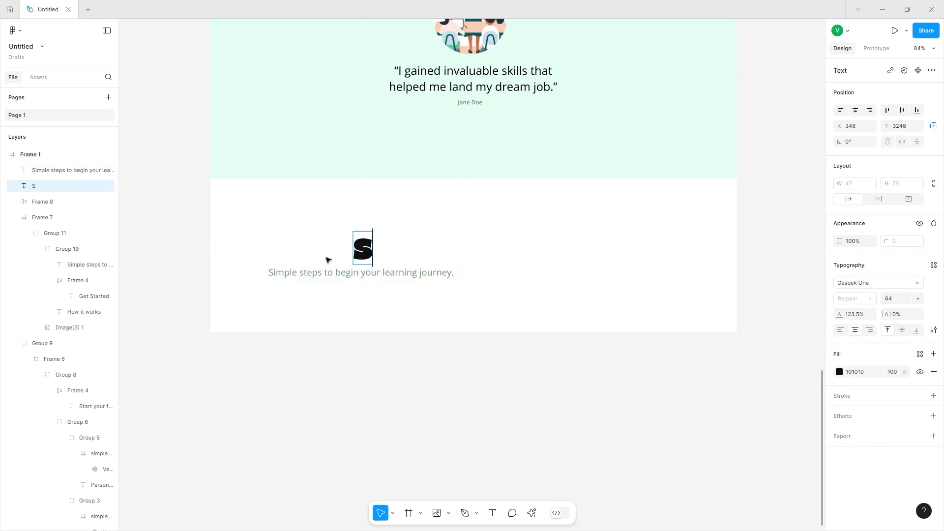
pyautogui.write('uccess')
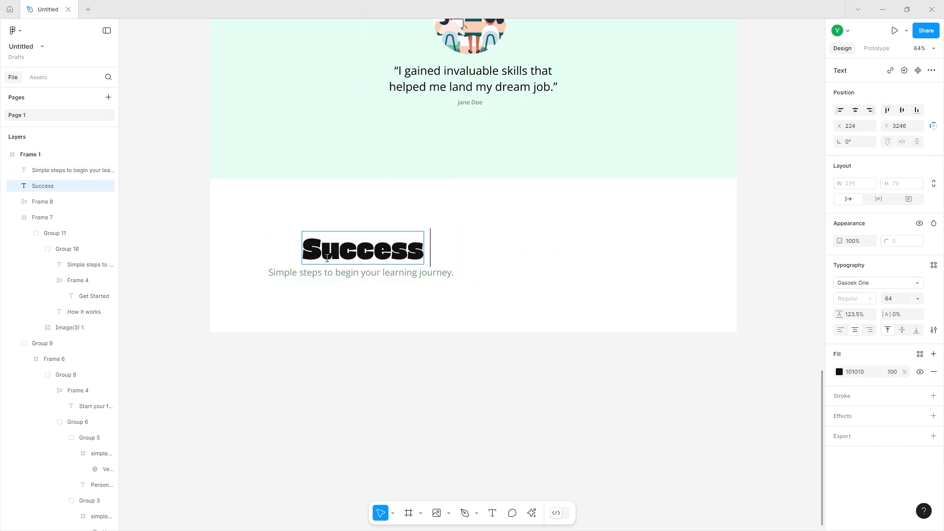
pyautogui.write(' Stories')
# Replace the subtitle with Real experiences, real results. and align it with the heading's left edge.
pyautogui.doubleClick(290, 274)
pyautogui.write('Real experie')
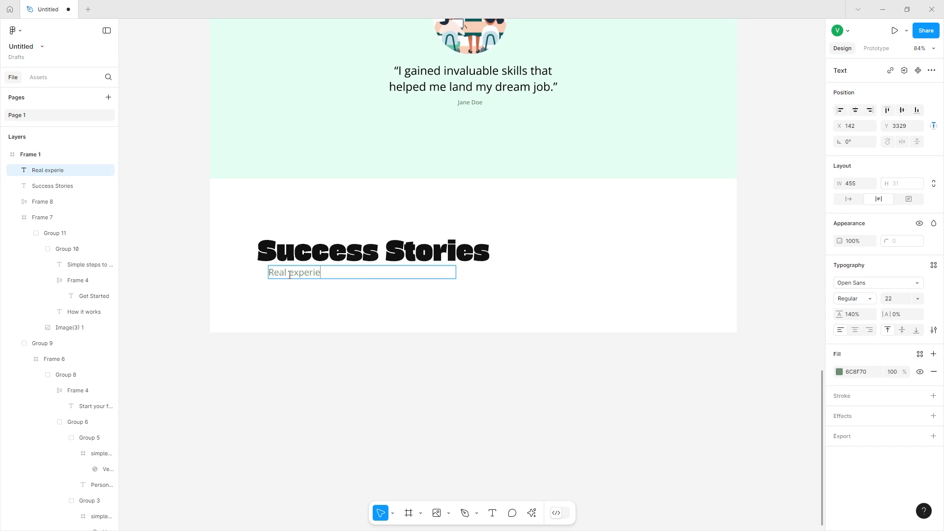
pyautogui.write('nces, real results.')
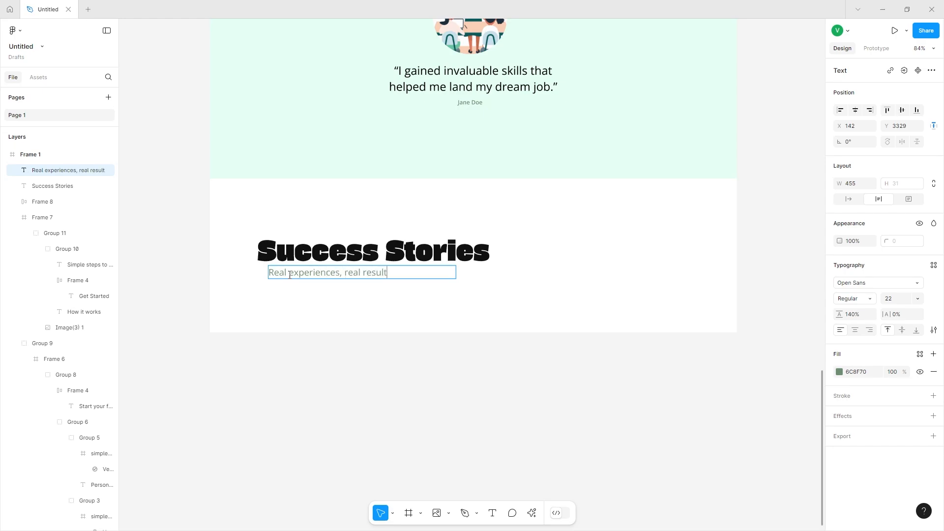
pyautogui.press('Escape')
pyautogui.moveTo(296, 278); pyautogui.dragTo(293, 277)
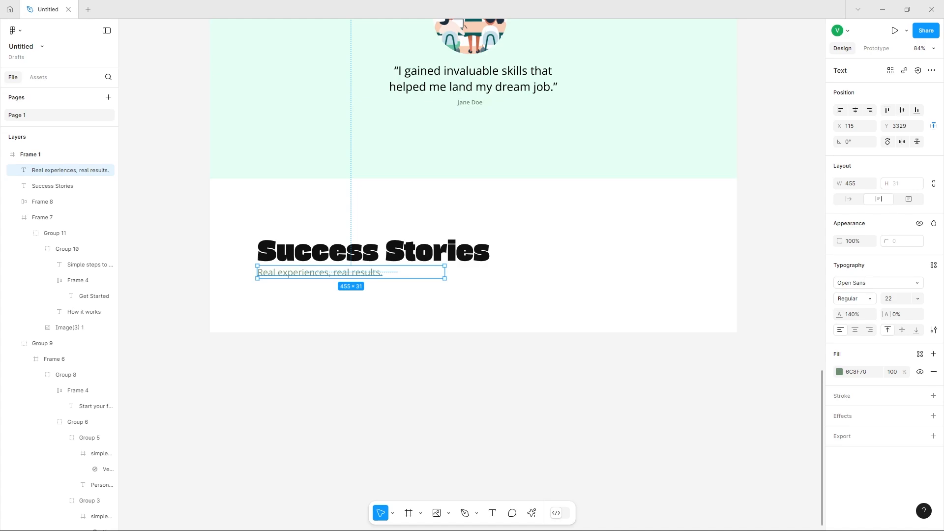
pyautogui.press('Escape')
pyautogui.scroll(1, 359, 341)
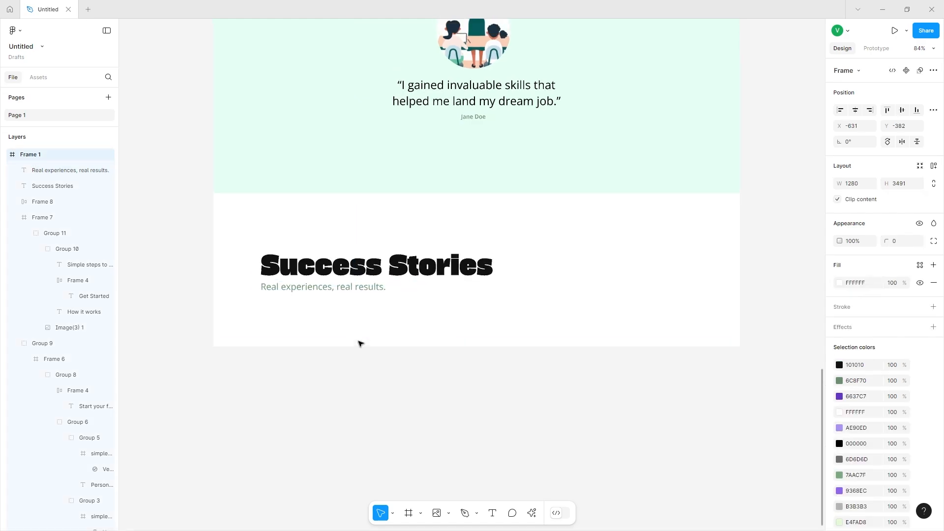
# Lengthen the main frame downward and draw a card frame below the Success Stories subtitle, sized 362 × 652.
pyautogui.moveTo(360, 347); pyautogui.dragTo(372, 488)
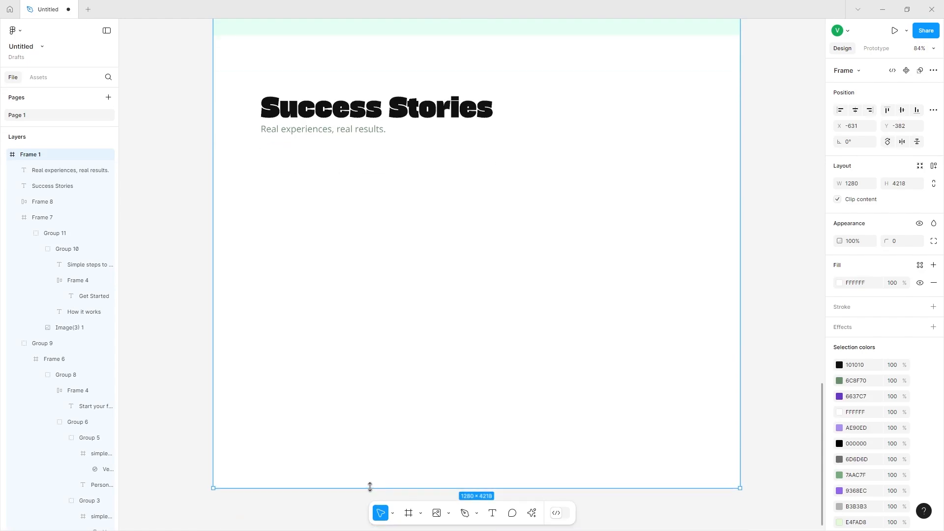
pyautogui.click(408, 515)
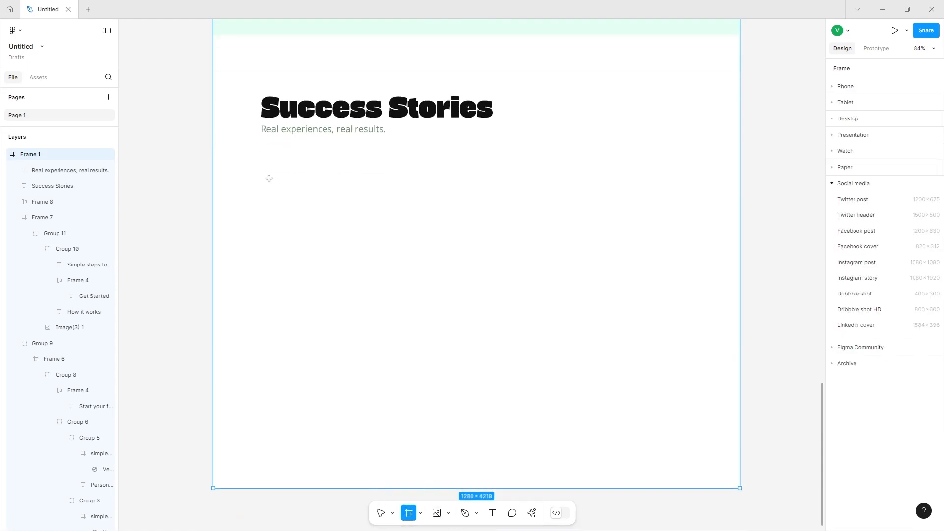
pyautogui.moveTo(265, 169); pyautogui.dragTo(413, 370)
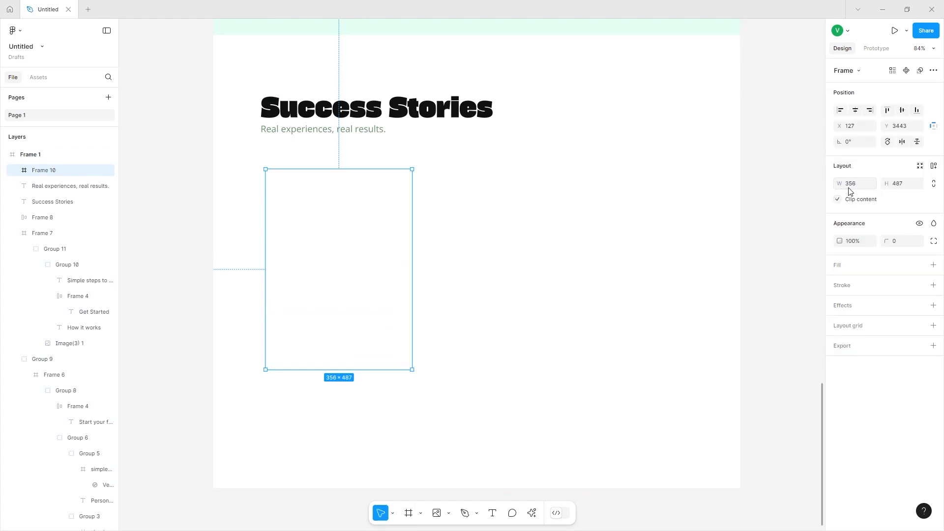
pyautogui.click(849, 192)
pyautogui.press('Return')
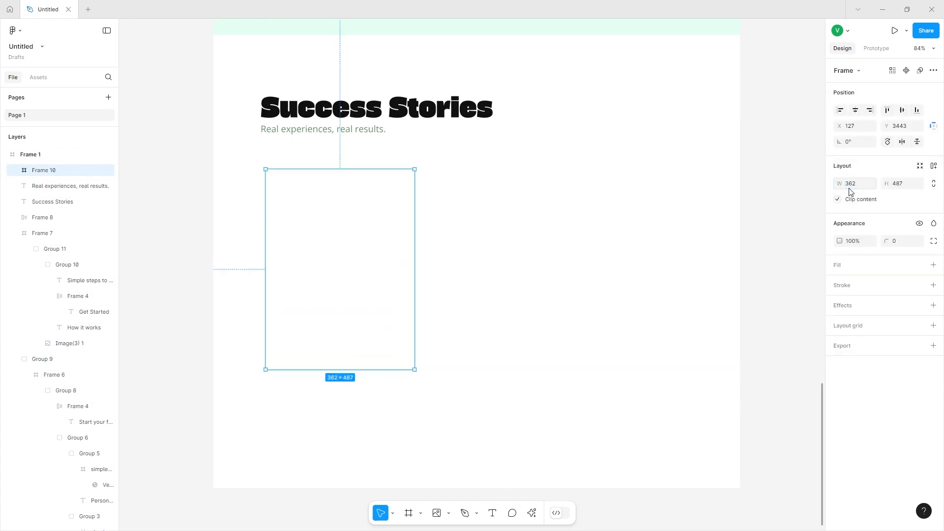
pyautogui.write('652')
pyautogui.press('Return')
# Fill the card frame with the green 6C8F70 and set its corner radius to 16.
pyautogui.click(933, 265)
pyautogui.click(840, 283)
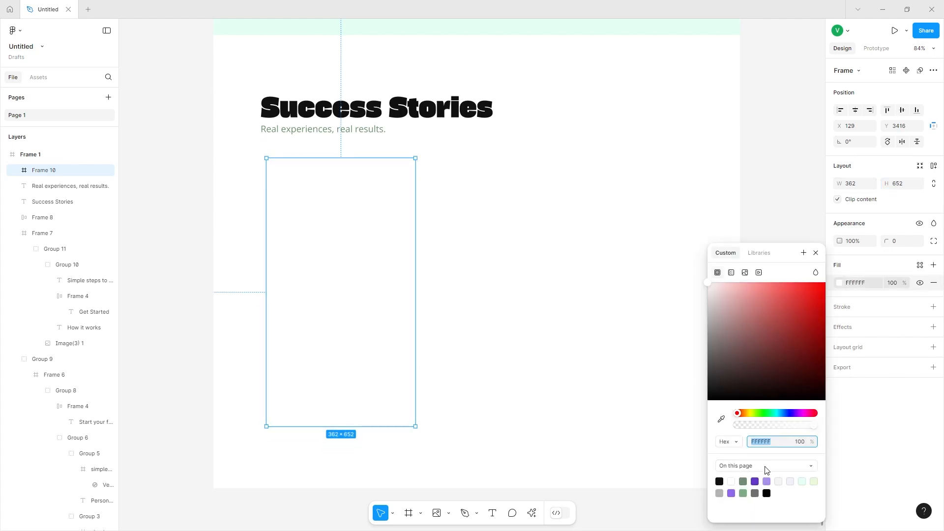
pyautogui.click(744, 482)
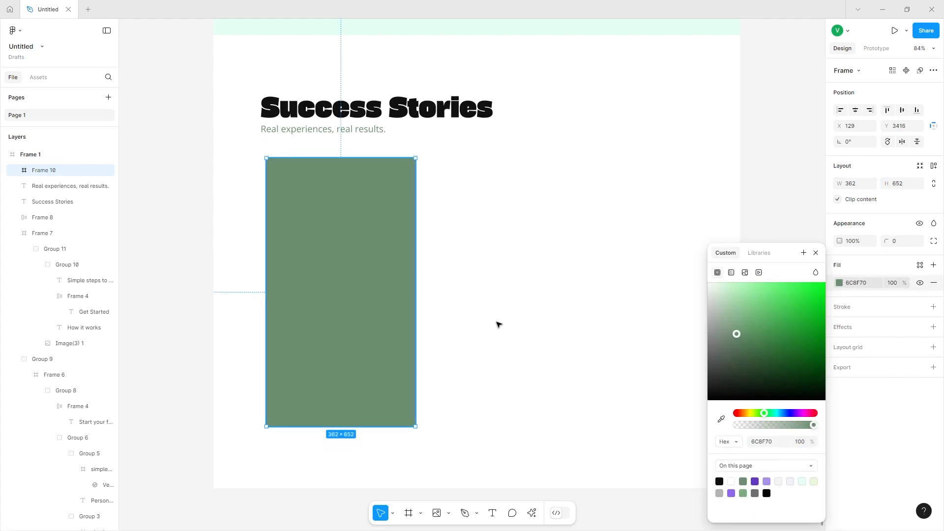
pyautogui.click(895, 243)
pyautogui.press('Return')
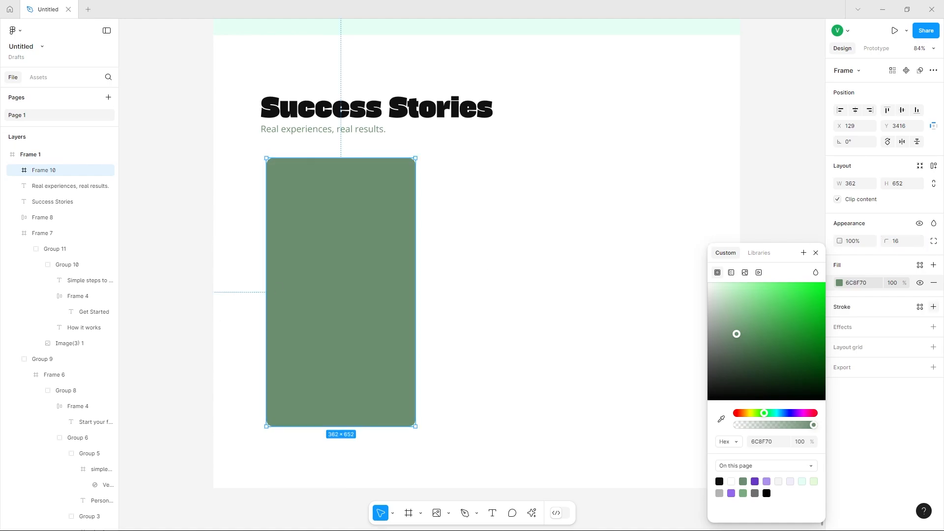
# Add a stroke to the card, remove its fill and set the stroke width to 2.
pyautogui.click(934, 307)
pyautogui.click(934, 284)
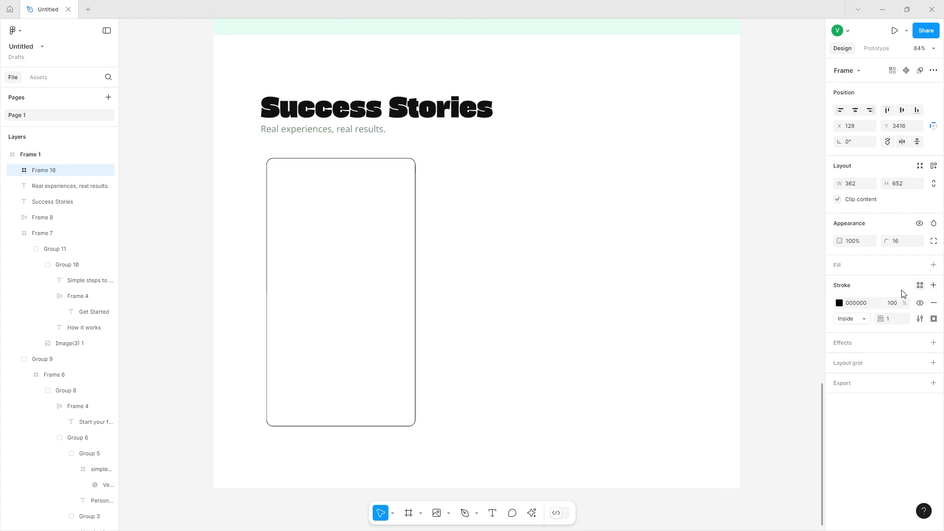
pyautogui.moveTo(883, 318); pyautogui.dragTo(886, 319)
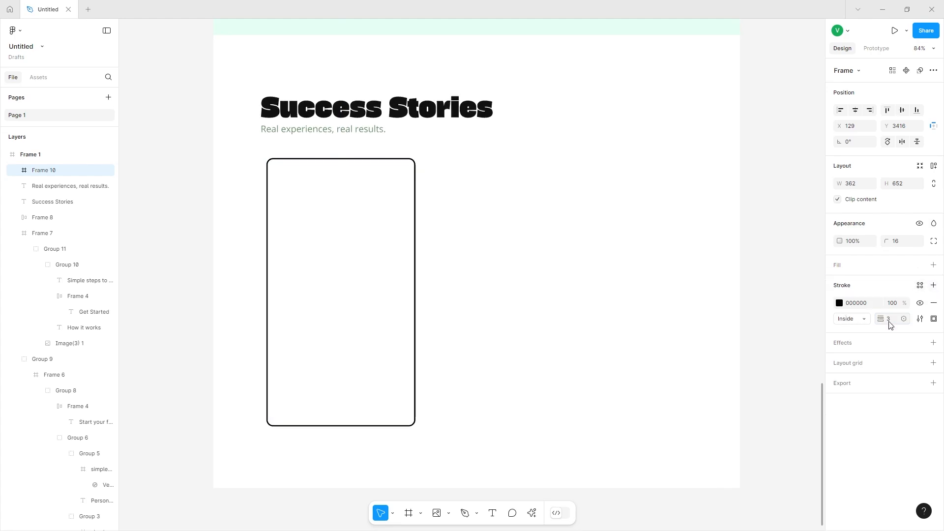
pyautogui.click(891, 322)
pyautogui.write('2')
pyautogui.press('Return')
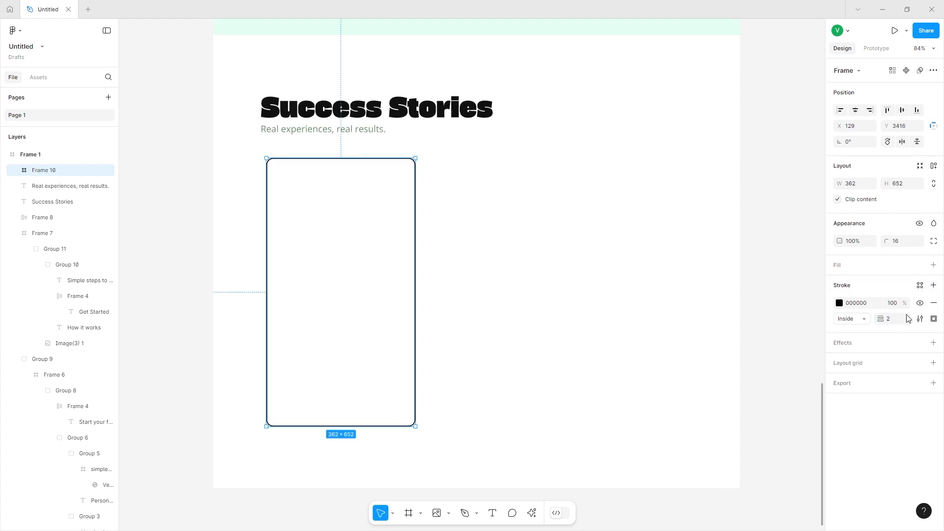
# Color the card's stroke green 6C8F70.
pyautogui.click(840, 304)
pyautogui.click(745, 480)
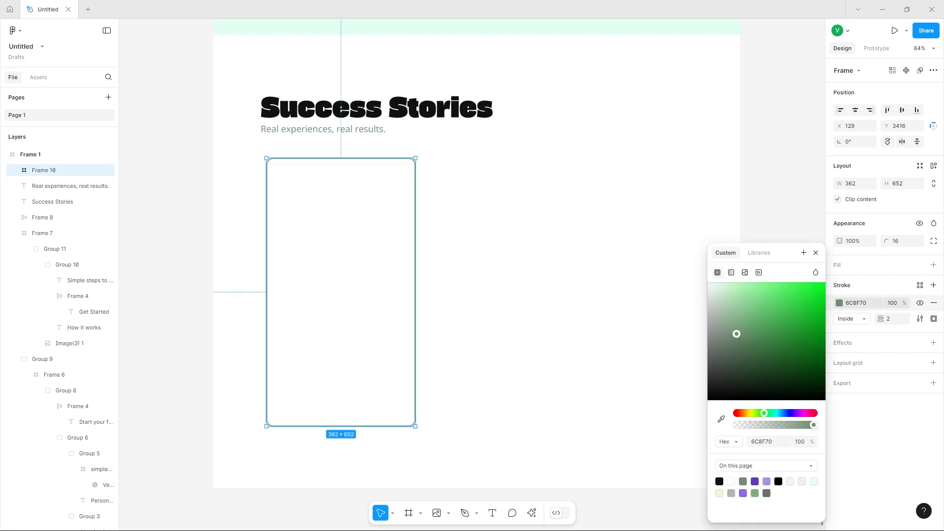
pyautogui.click(420, 513)
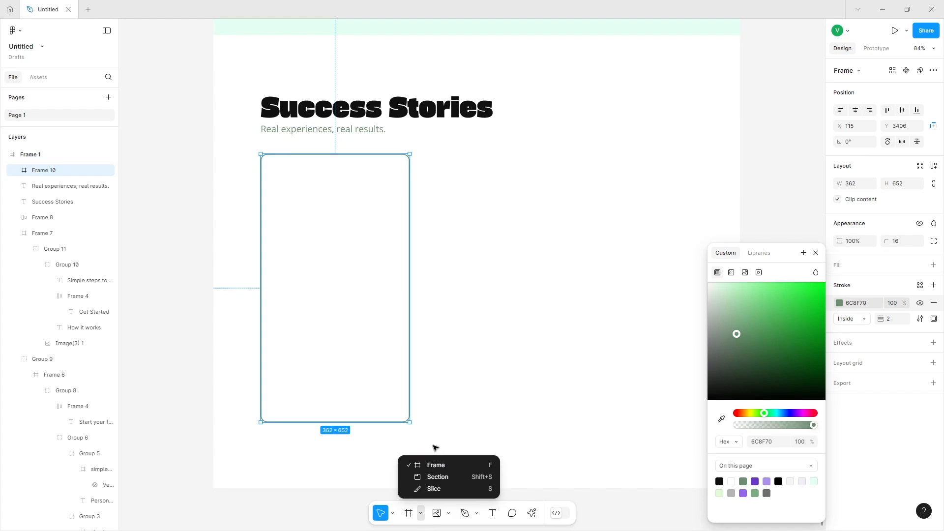
# Draw a rectangle across the top of the card, 362 wide and 364 high.
pyautogui.click(449, 513)
pyautogui.click(465, 417)
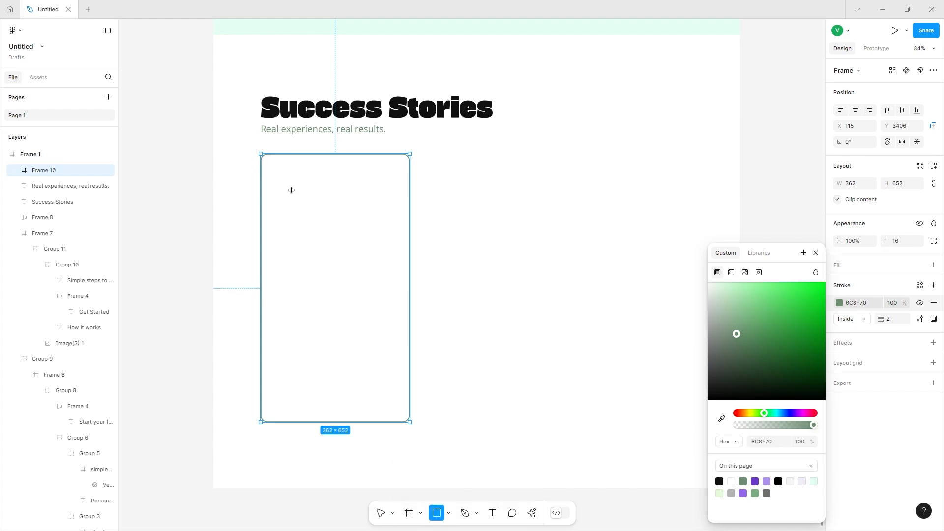
pyautogui.moveTo(261, 153); pyautogui.dragTo(411, 300)
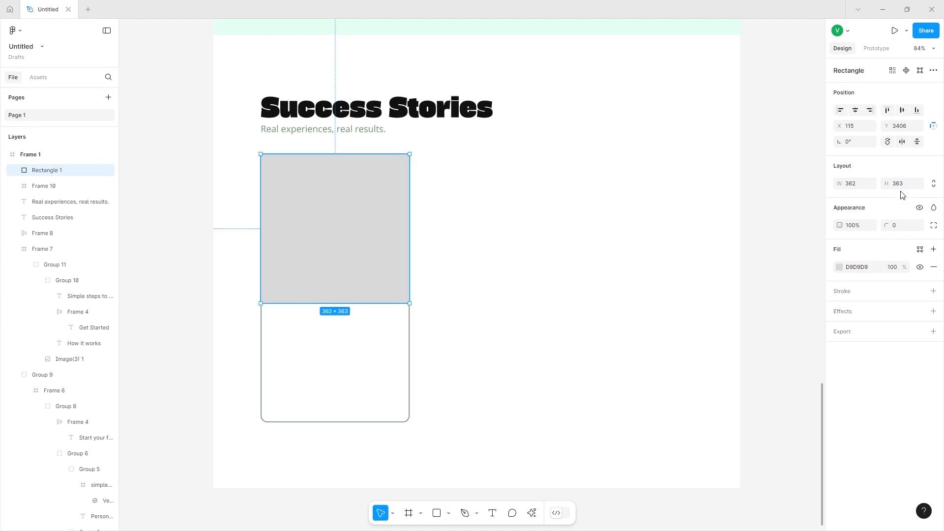
pyautogui.click(906, 185)
pyautogui.write('364')
pyautogui.press('Return')
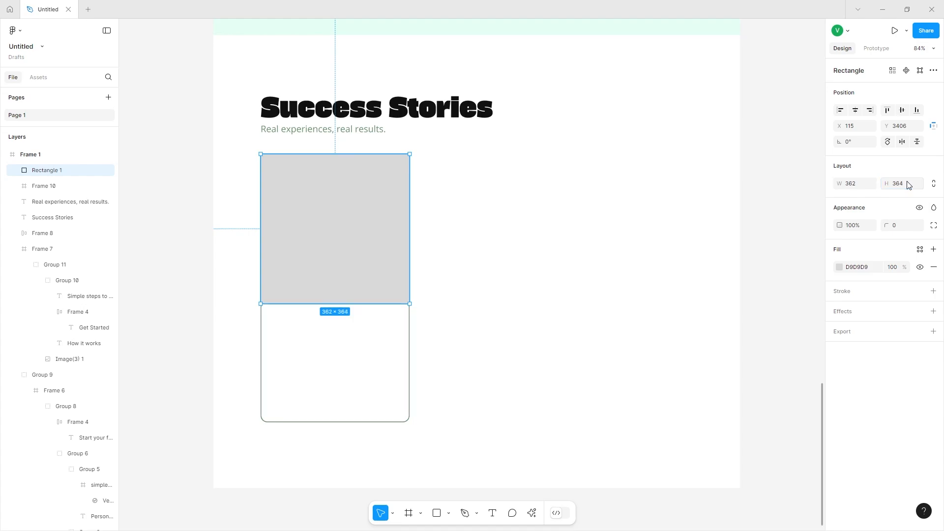
# Round only the rectangle's top two corners to 16.
pyautogui.doubleClick(343, 226)
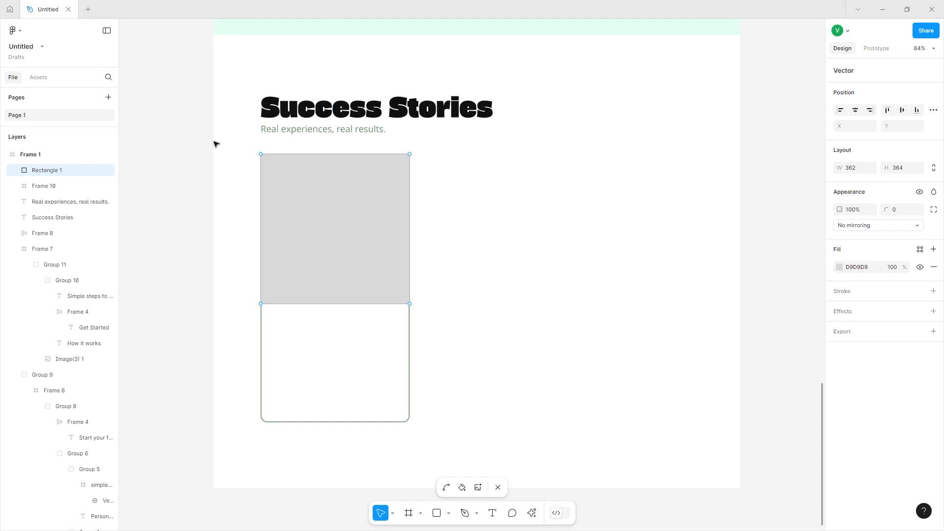
pyautogui.moveTo(215, 143); pyautogui.dragTo(453, 185)
pyautogui.click(894, 211)
pyautogui.press('Return')
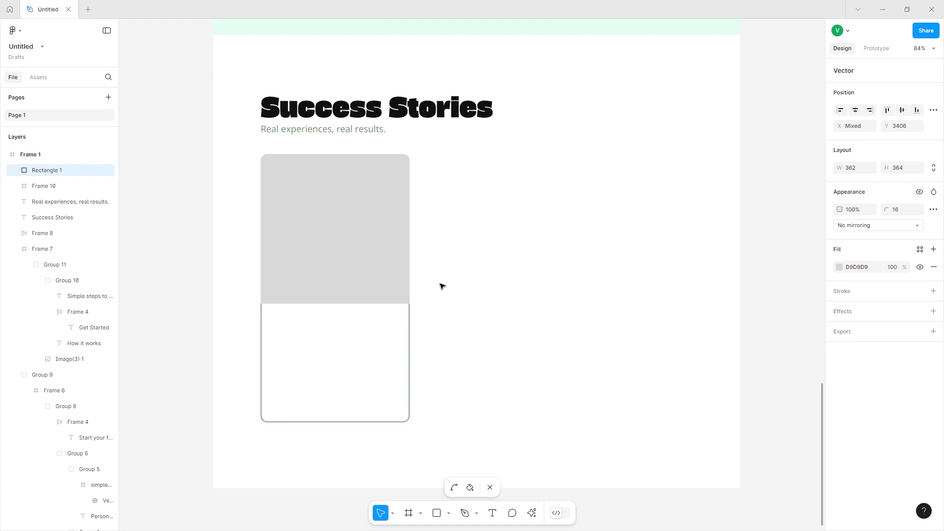
pyautogui.press('Escape')
# Open the Lummi plugin, search photos for e learning and fill the rectangle with the laptop-on-desk photo.
pyautogui.click(532, 513)
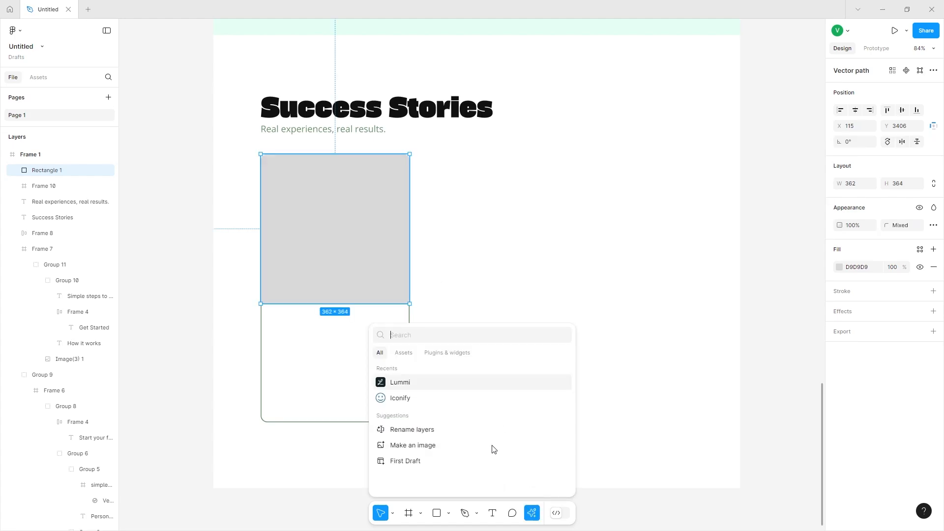
pyautogui.write('lummi')
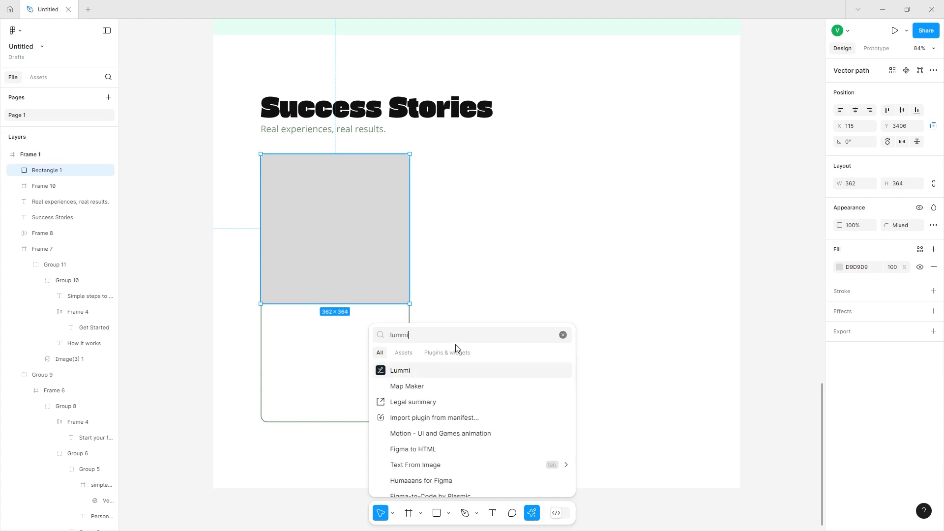
pyautogui.click(423, 370)
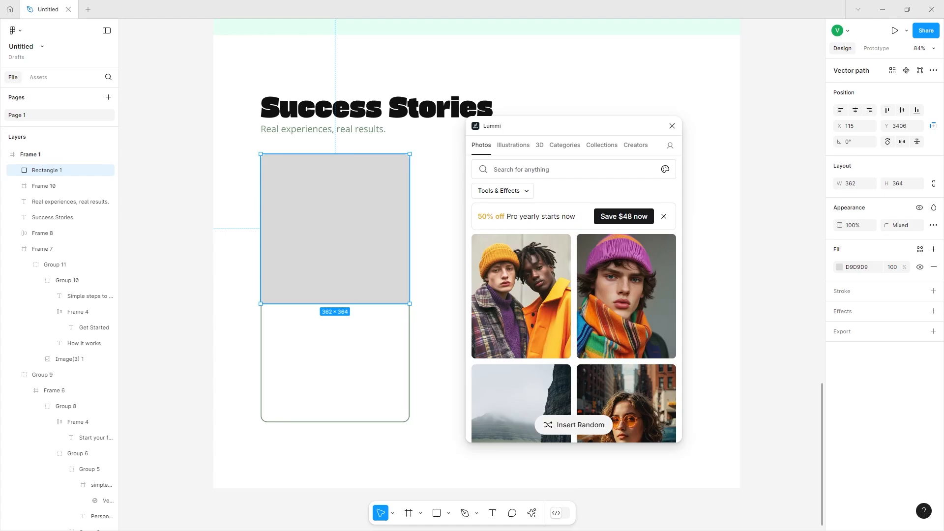
pyautogui.click(523, 173)
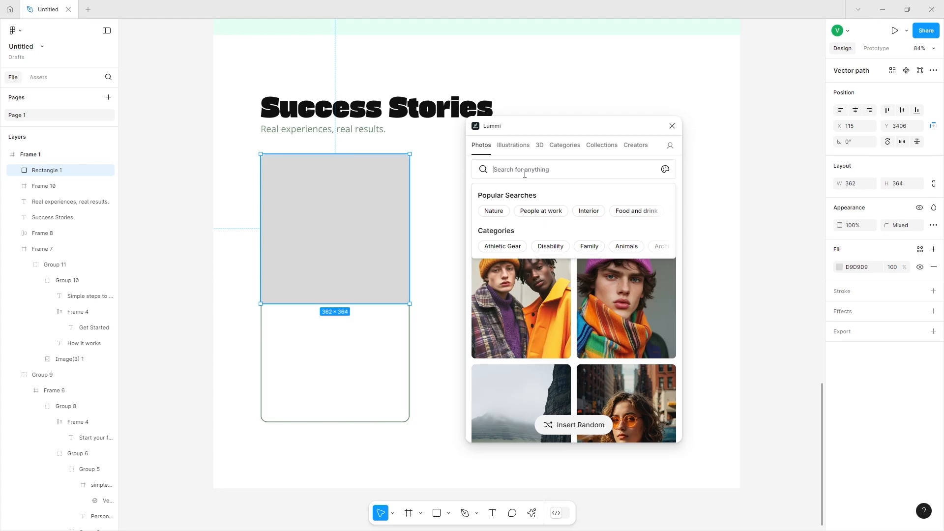
pyautogui.write('e learning')
pyautogui.press('Return')
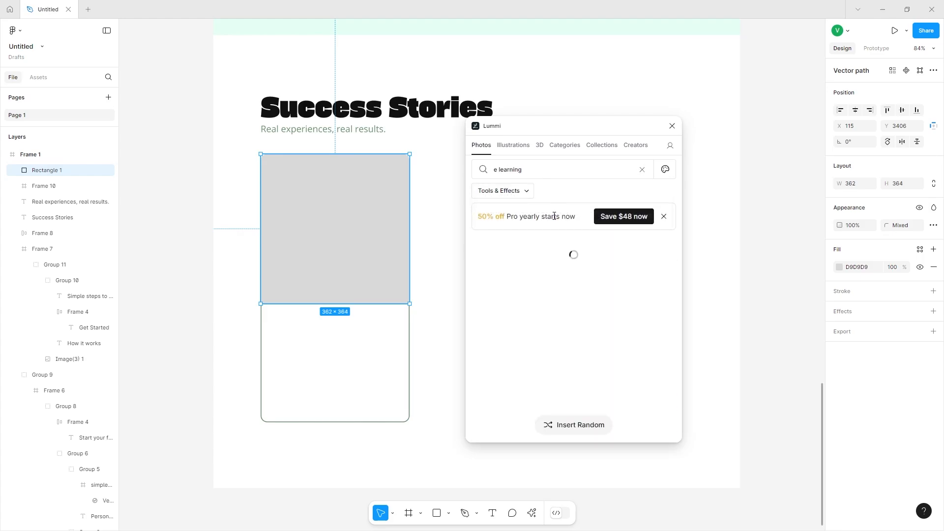
pyautogui.click(664, 217)
pyautogui.scroll(-3, 644, 242)
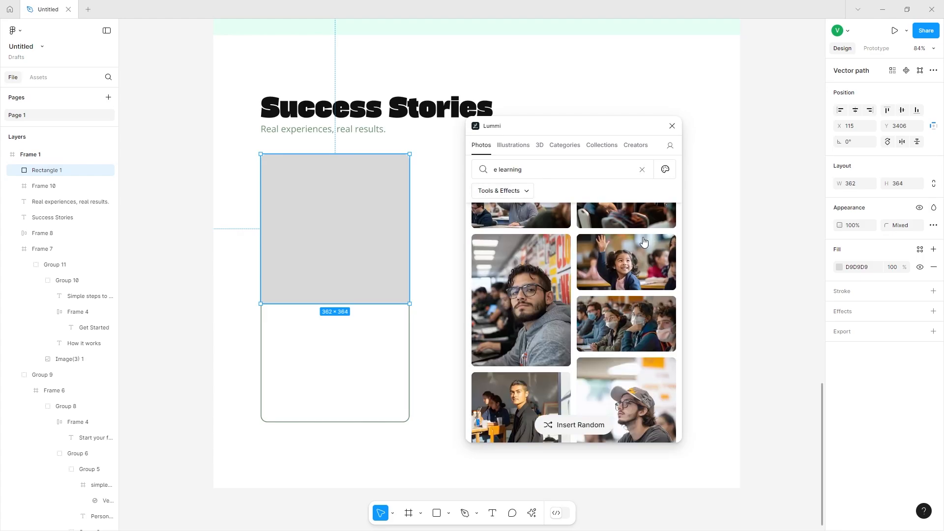
pyautogui.scroll(-5, 644, 242)
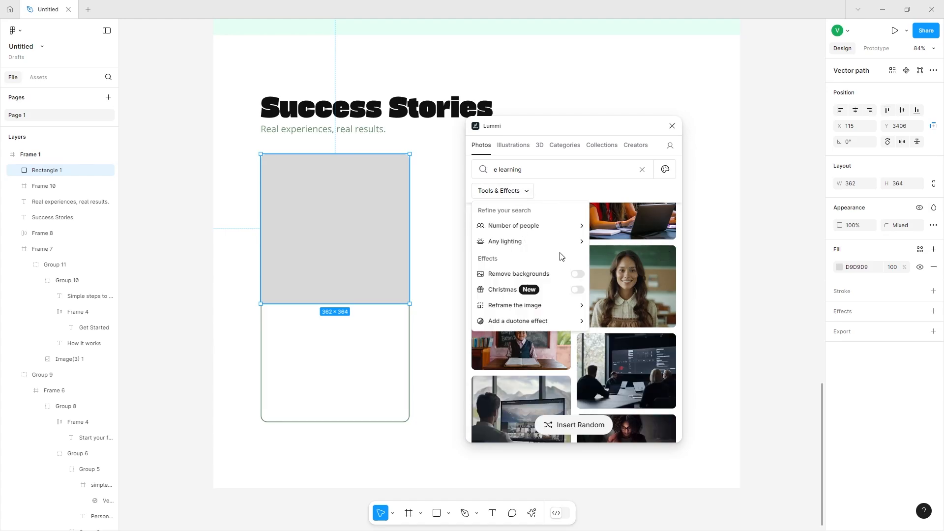
pyautogui.click(568, 193)
pyautogui.scroll(-8, 564, 302)
pyautogui.click(563, 302)
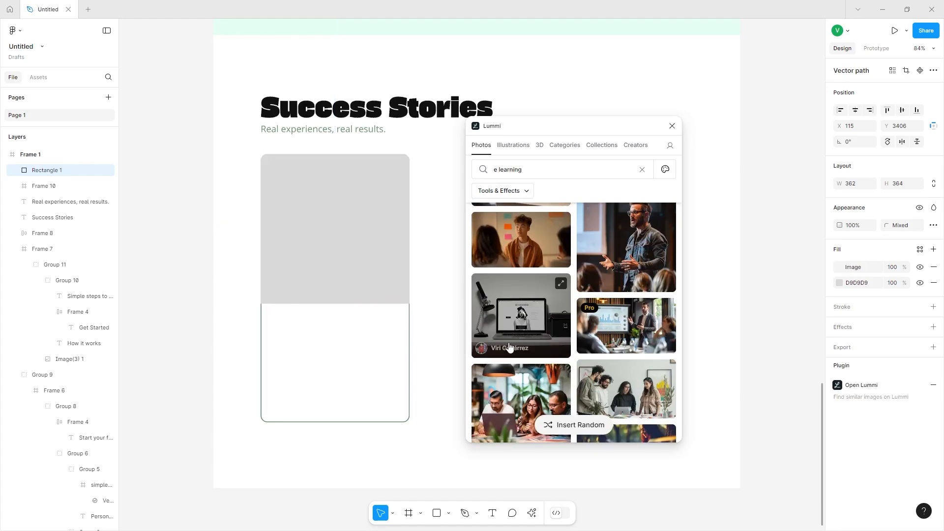
# Add the text Transform Your Future With Us below the photo inside the card.
pyautogui.click(418, 278)
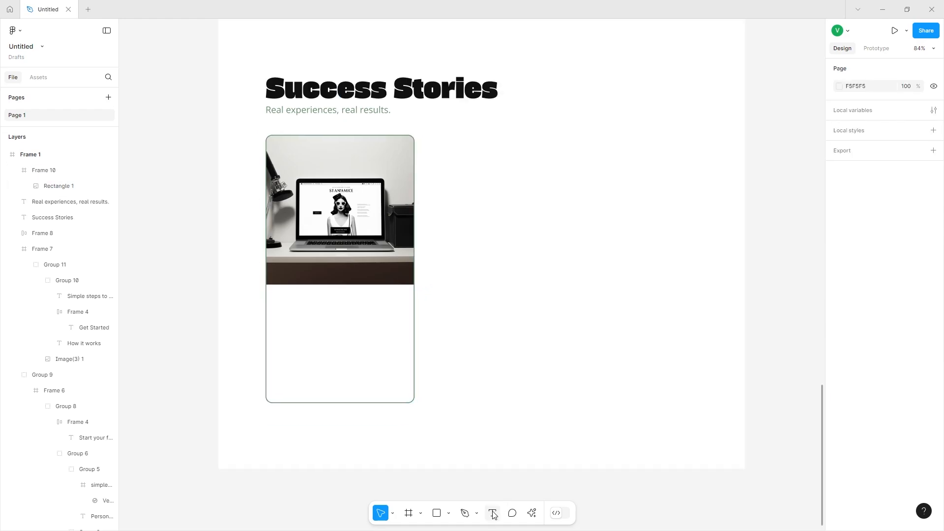
pyautogui.click(493, 513)
pyautogui.click(291, 366)
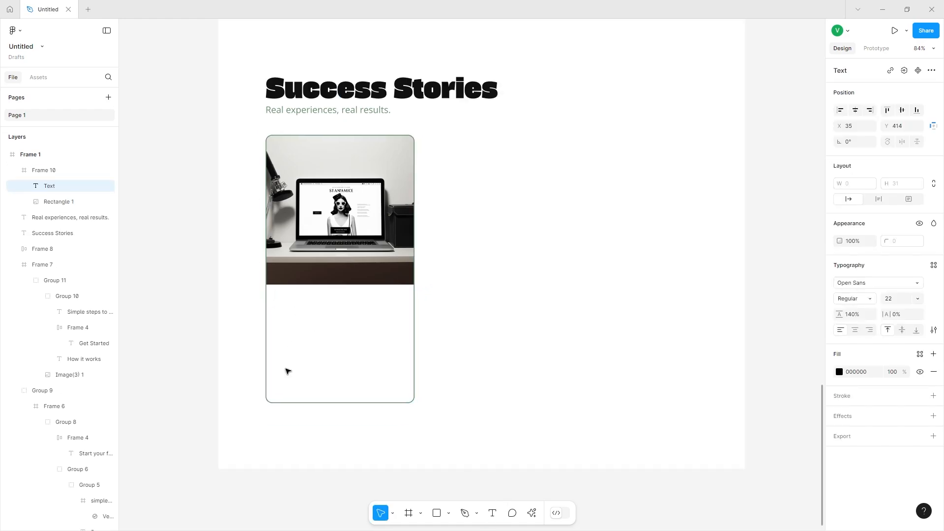
pyautogui.write('Transform Your Fututre With U')
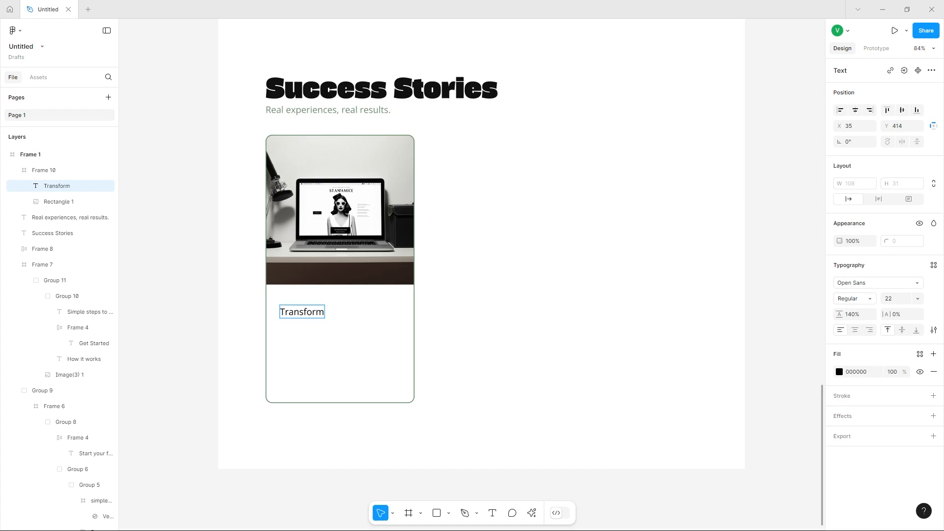
pyautogui.write('s')
pyautogui.click(370, 311)
pyautogui.press('BackSpace')
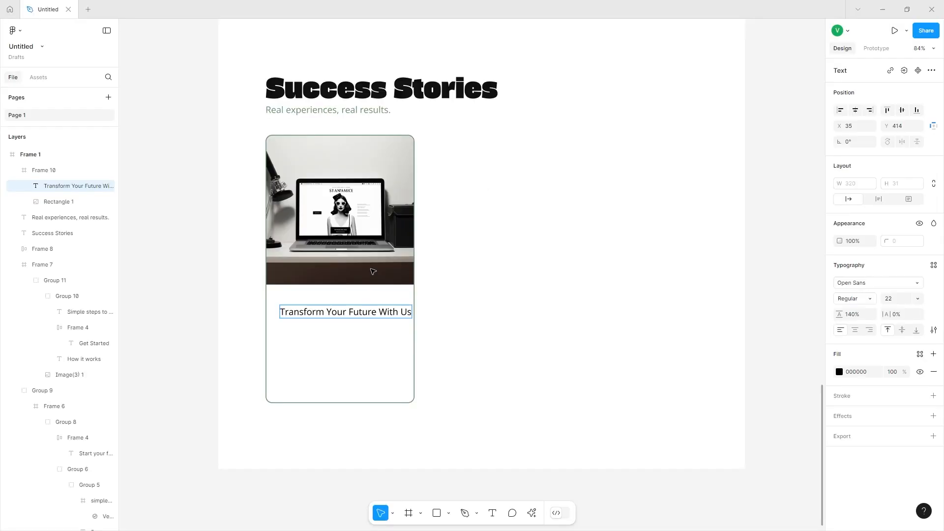
pyautogui.press('Escape')
# Set the title's font size to 28 and narrow its text box to about 308 wide so it wraps.
pyautogui.click(895, 298)
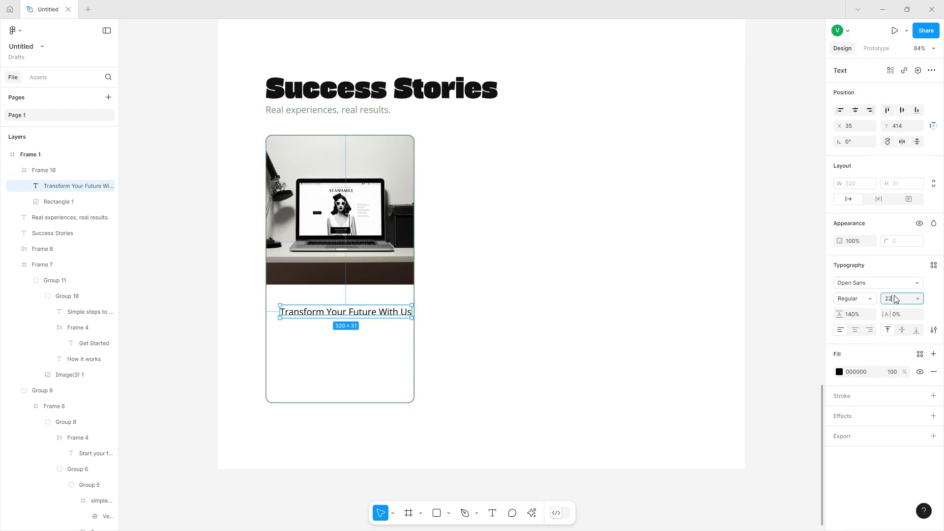
pyautogui.write('28')
pyautogui.press('Return')
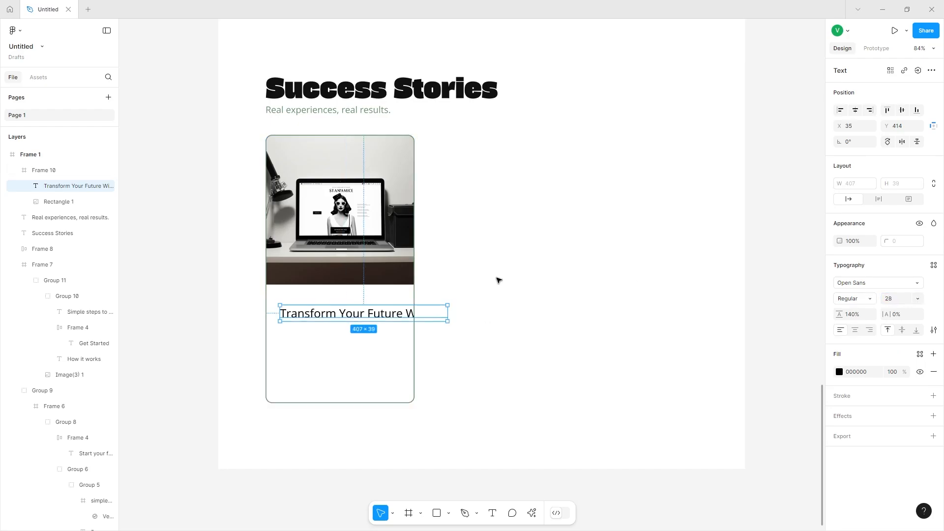
pyautogui.moveTo(449, 312); pyautogui.dragTo(408, 313)
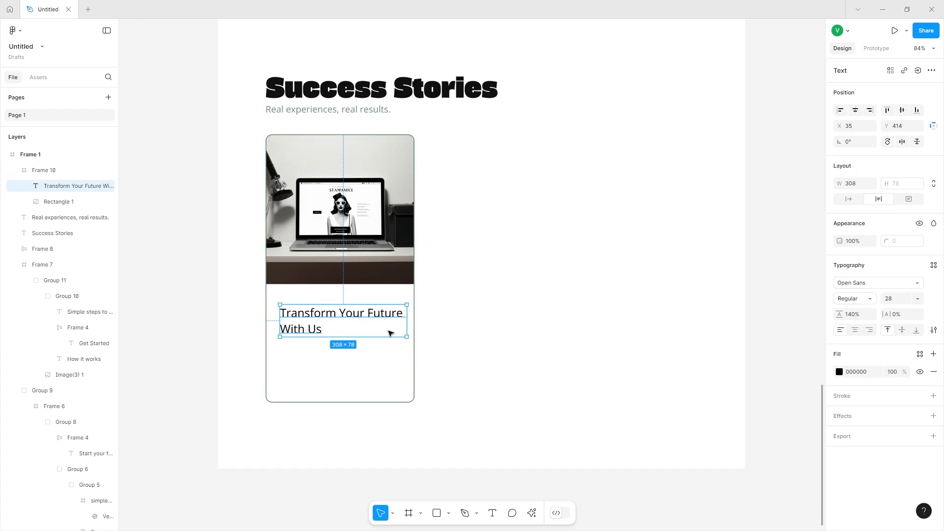
# Add the text "Start learning today and unlock your true potential." below the card title, wrapping it to about 276 wide.
pyautogui.scroll(-1, 392, 334)
pyautogui.scroll(-1, 391, 334)
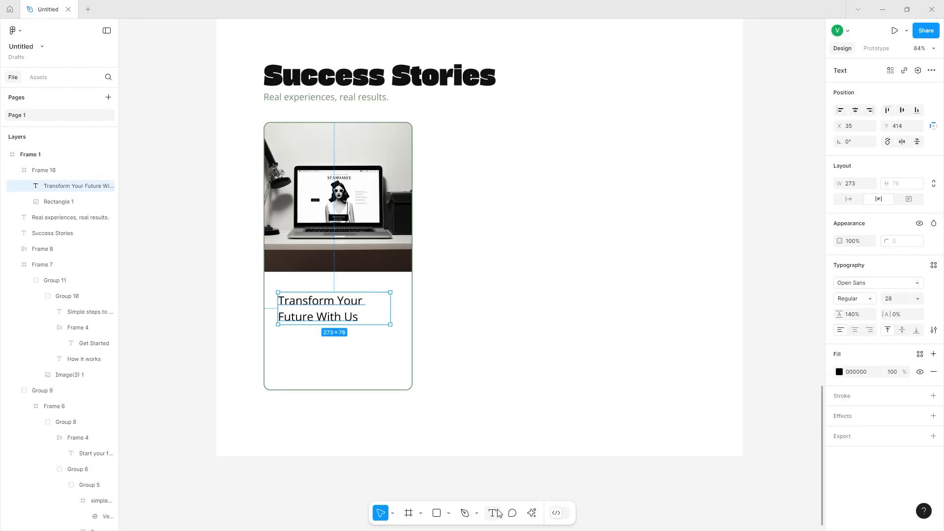
pyautogui.press('t')
pyautogui.click(286, 333)
pyautogui.write('Start learningto')
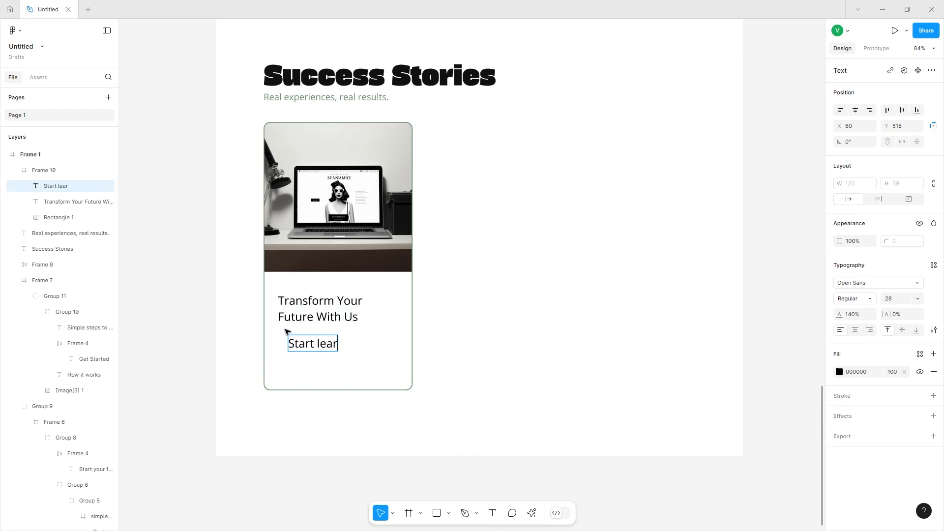
pyautogui.press('BackSpace')
pyautogui.press('BackSpace')
pyautogui.write('today and')
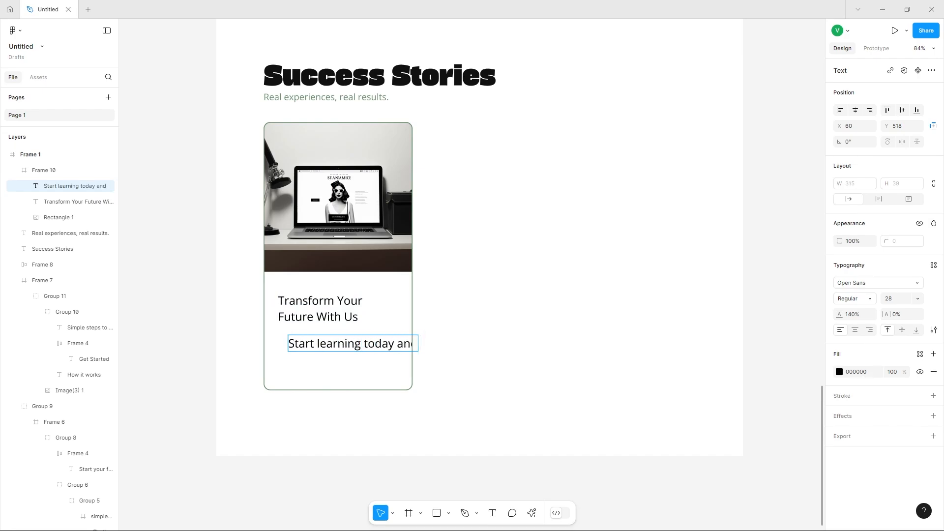
pyautogui.moveTo(418, 343); pyautogui.dragTo(402, 344)
pyautogui.write('unlock your true potential')
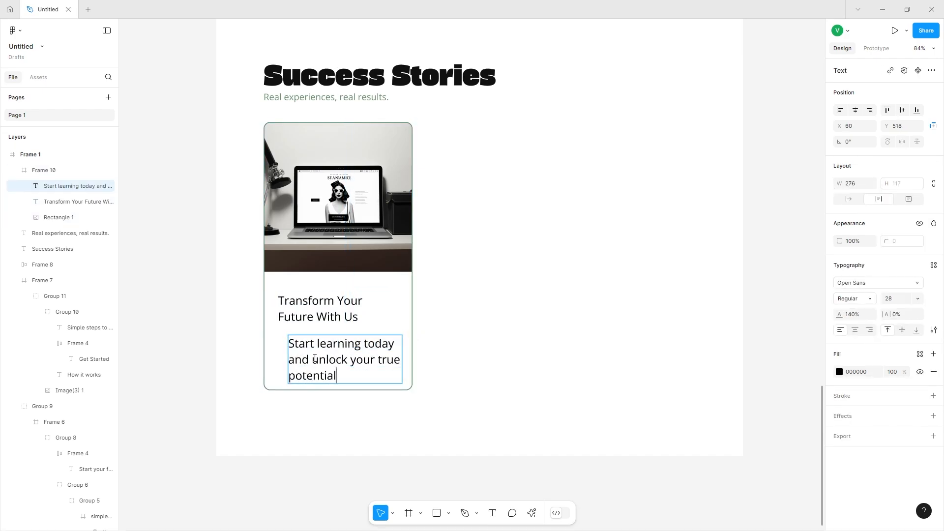
pyautogui.write('.')
pyautogui.press('Escape')
# Set the description's font size to 18 and move it left to align with the title.
pyautogui.click(888, 300)
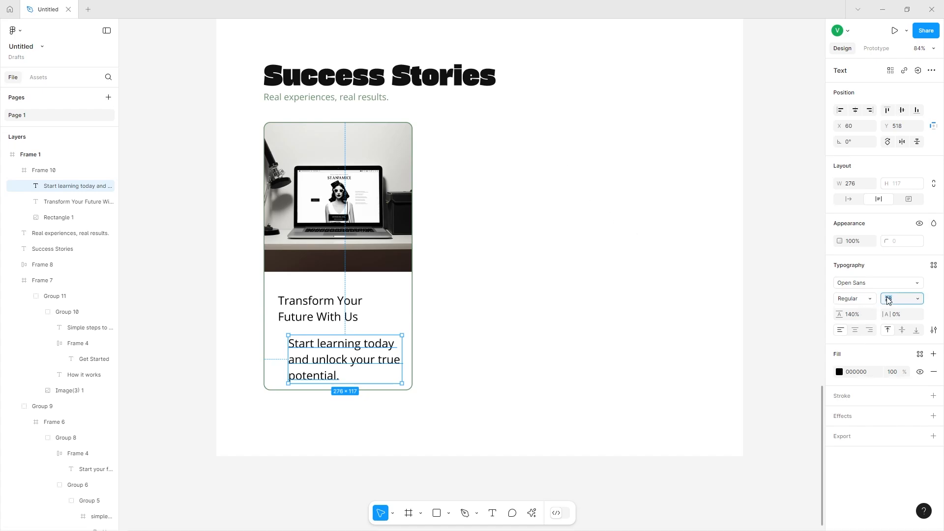
pyautogui.write('18')
pyautogui.press('Return')
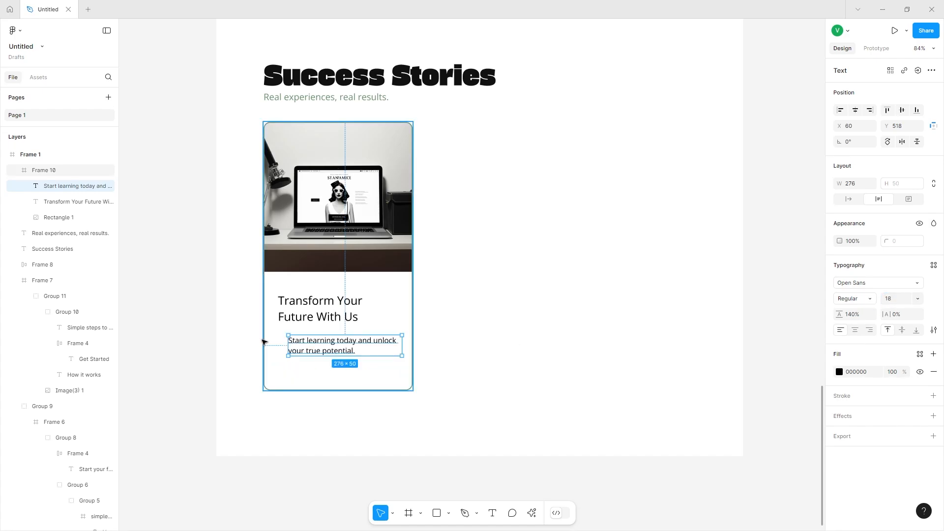
pyautogui.moveTo(292, 346); pyautogui.dragTo(290, 345)
# Change the card title's font weight to SemiBold.
pyautogui.click(307, 303)
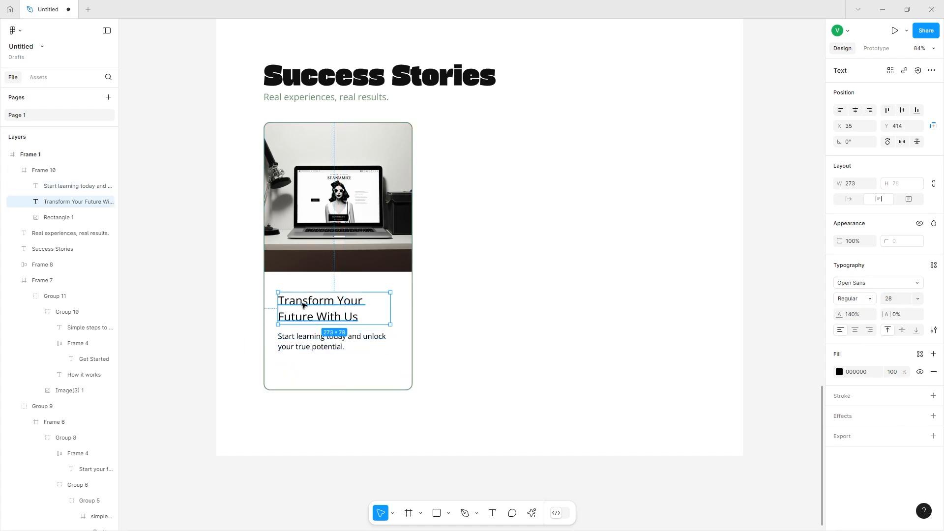
pyautogui.click(851, 299)
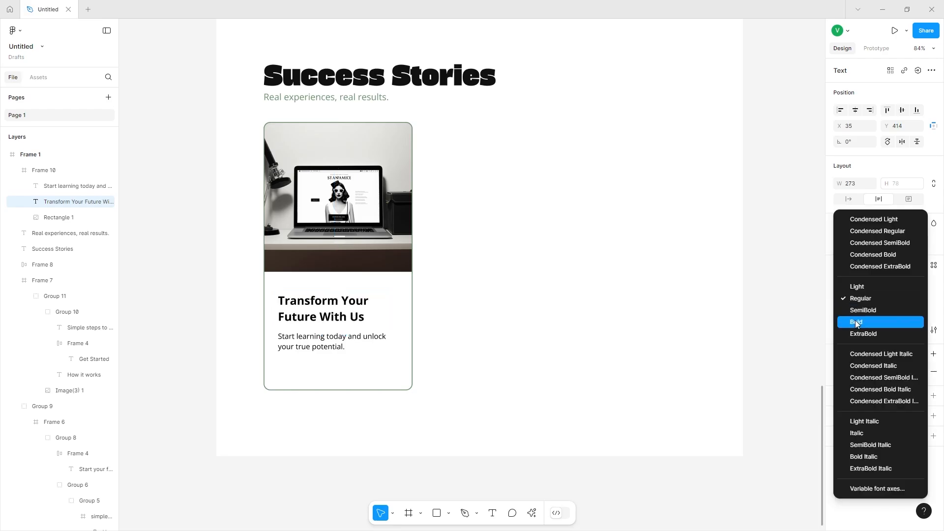
pyautogui.click(856, 323)
# Copy the Get Started button from How It Works and paste it into the card below the description.
pyautogui.scroll(-10, 347, 331)
pyautogui.click(558, 310)
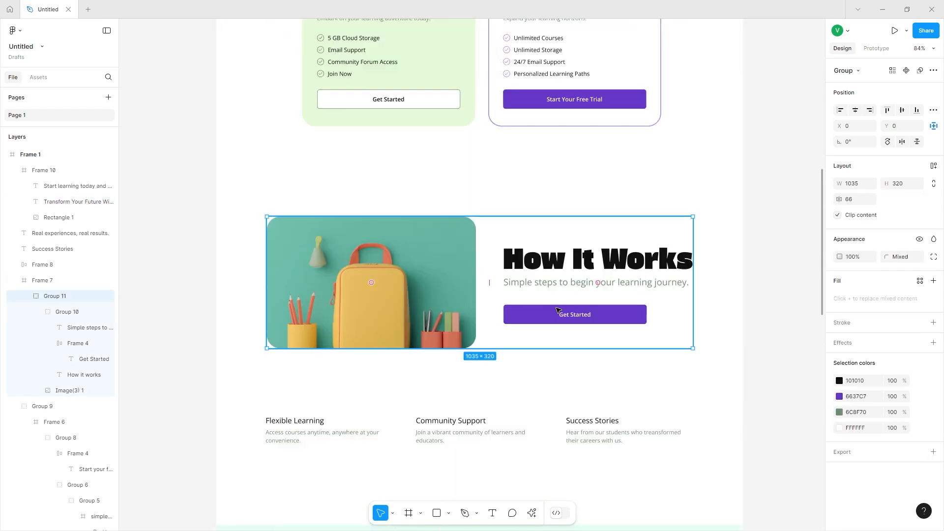
pyautogui.doubleClick(558, 310)
pyautogui.scroll(-6, 558, 310)
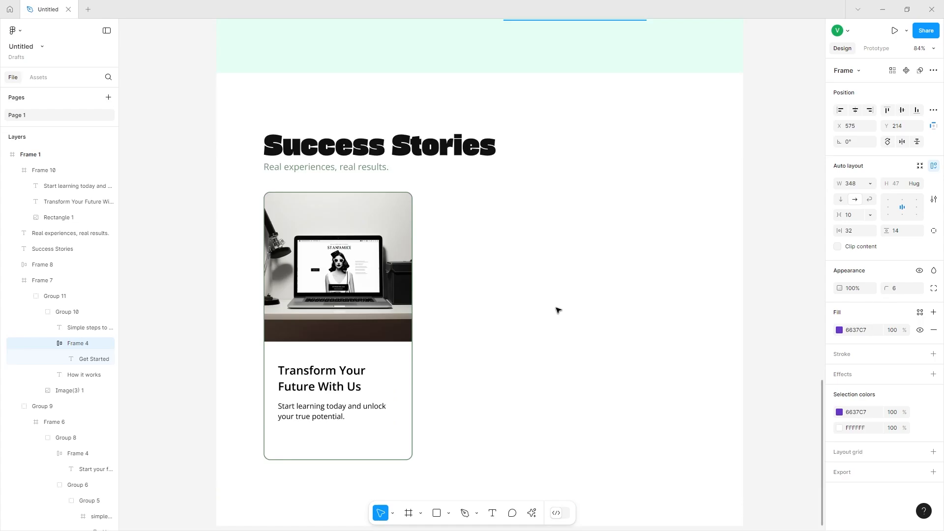
pyautogui.scroll(-2, 557, 309)
pyautogui.click(303, 362)
pyautogui.hotkey('ctrl', 'v')
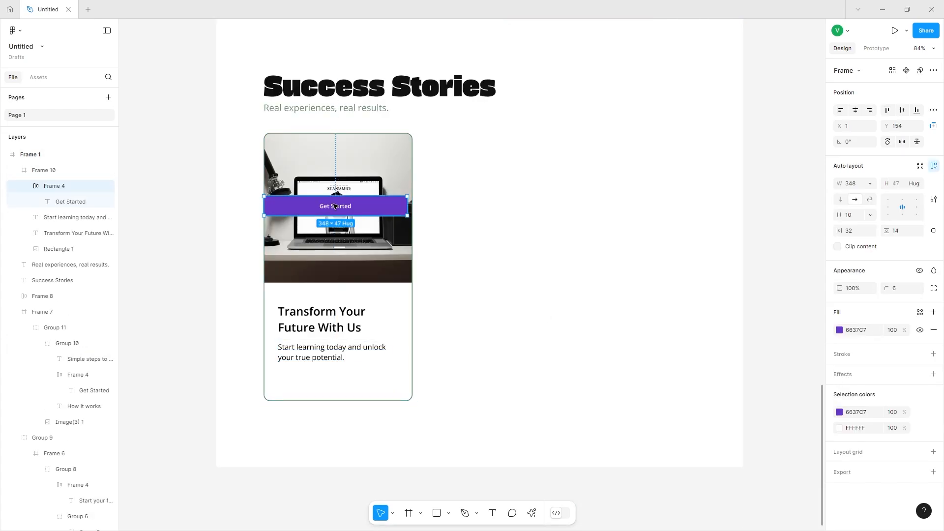
pyautogui.moveTo(335, 207); pyautogui.dragTo(339, 366)
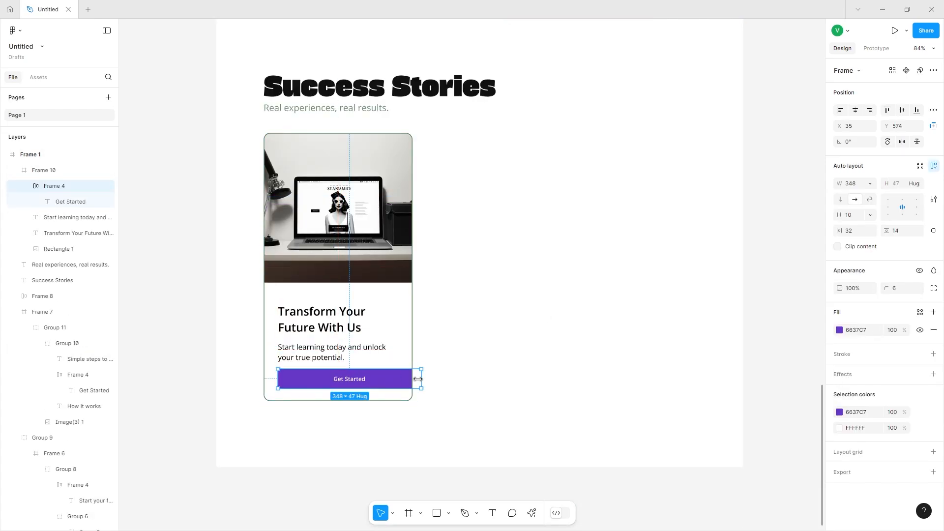
# Narrow the pasted button to about 292 wide using a temporary rectangle as a margin guide, then delete the rectangle.
pyautogui.moveTo(419, 379); pyautogui.dragTo(398, 377)
pyautogui.click(436, 513)
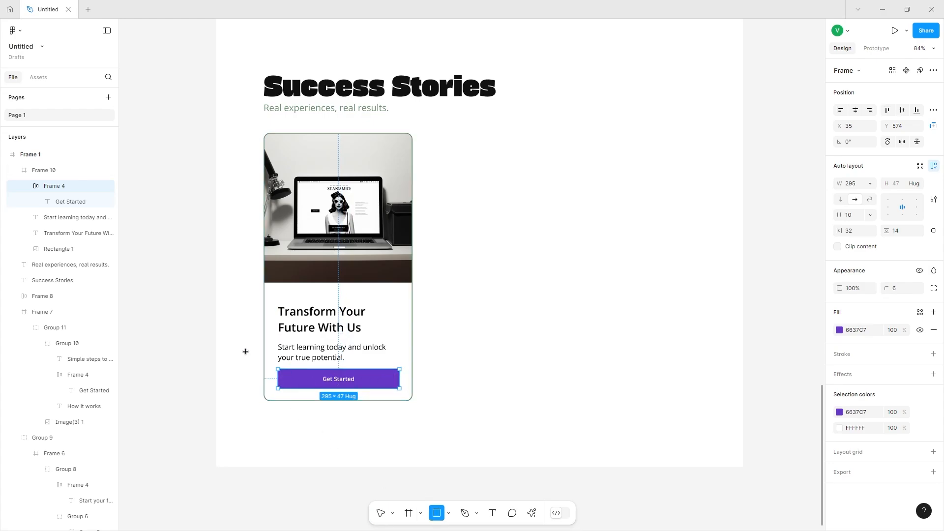
pyautogui.moveTo(264, 372)
pyautogui.mouseDown()
pyautogui.moveTo(278, 392)
pyautogui.moveTo(271, 383)
pyautogui.moveTo(405, 380)
pyautogui.mouseUp()
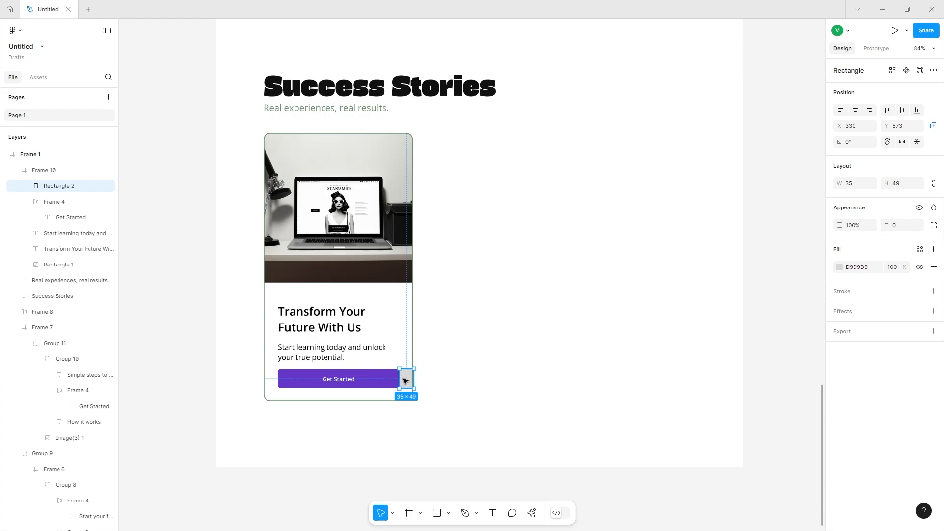
pyautogui.moveTo(406, 381); pyautogui.dragTo(395, 380)
pyautogui.click(397, 380)
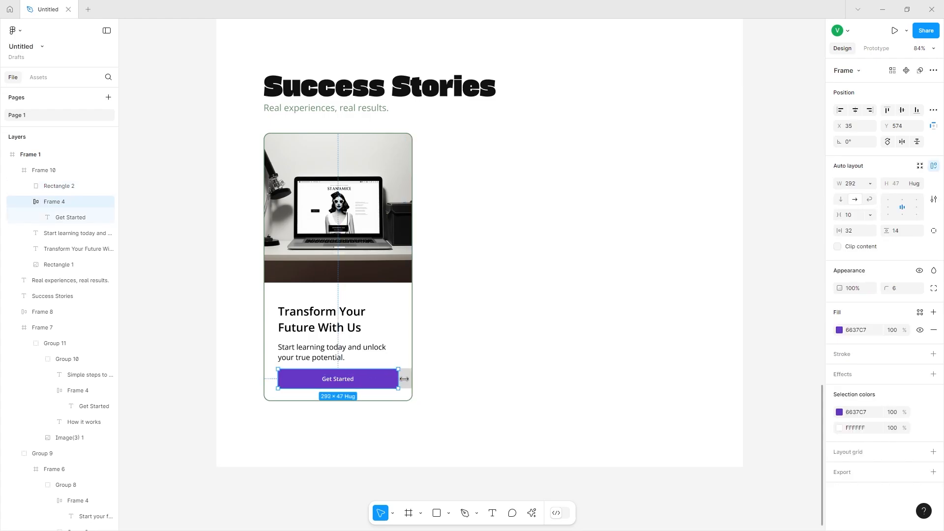
pyautogui.click(408, 380)
pyautogui.press('Delete')
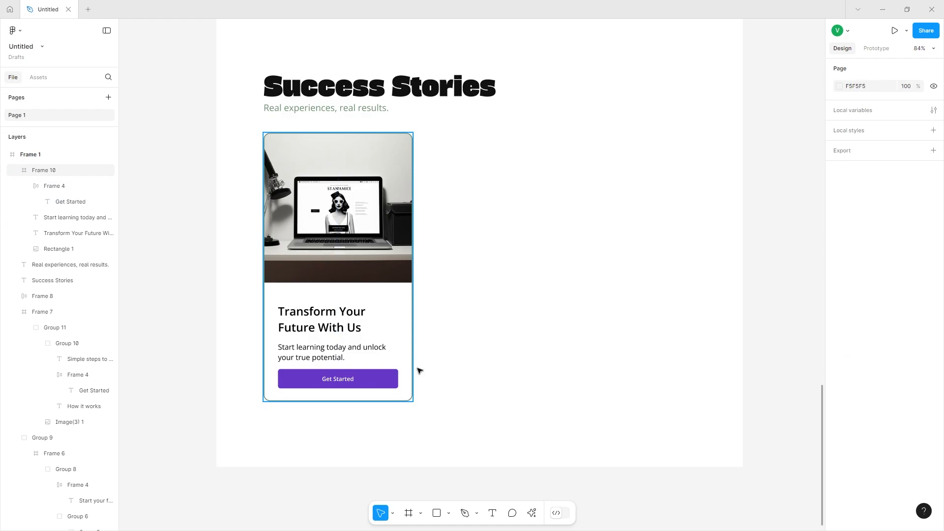
# Duplicate the description above the title, change its text to June 12, 2024 and set its size to 14.
pyautogui.doubleClick(348, 350)
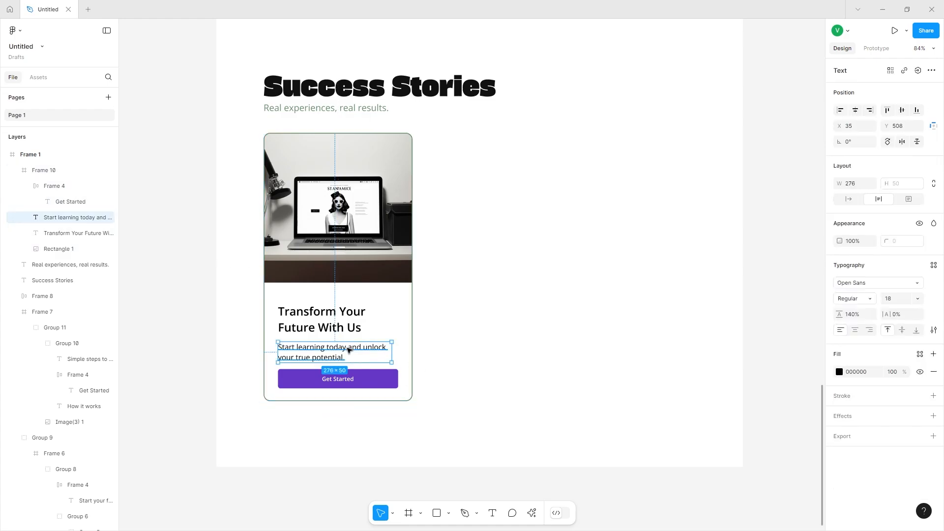
pyautogui.moveTo(324, 350); pyautogui.dragTo(314, 303)
pyautogui.doubleClick(313, 301)
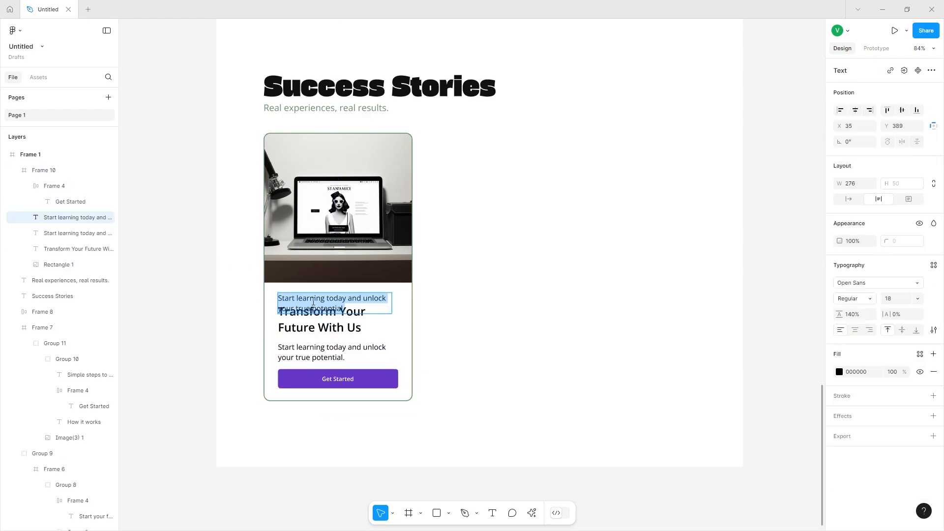
pyautogui.write('June')
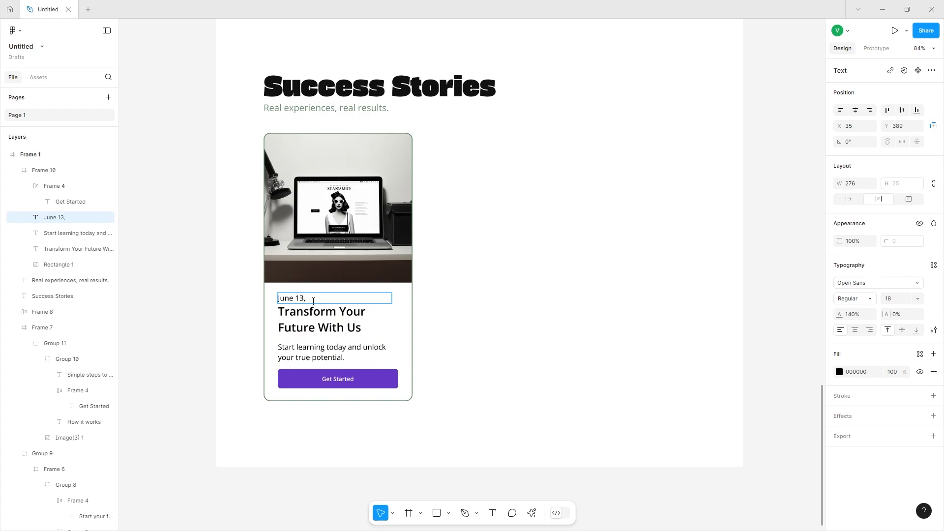
pyautogui.write(' 12, 2024')
pyautogui.click(897, 298)
pyautogui.write('14')
pyautogui.press('Return')
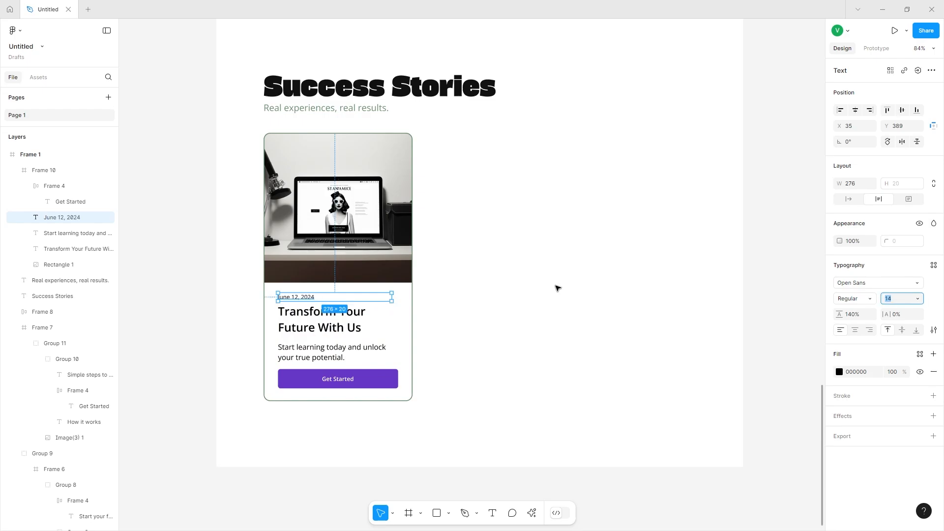
# Set the date text's font size to 16.
pyautogui.click(556, 287)
pyautogui.scroll(6, 296, 303)
pyautogui.doubleClick(293, 295)
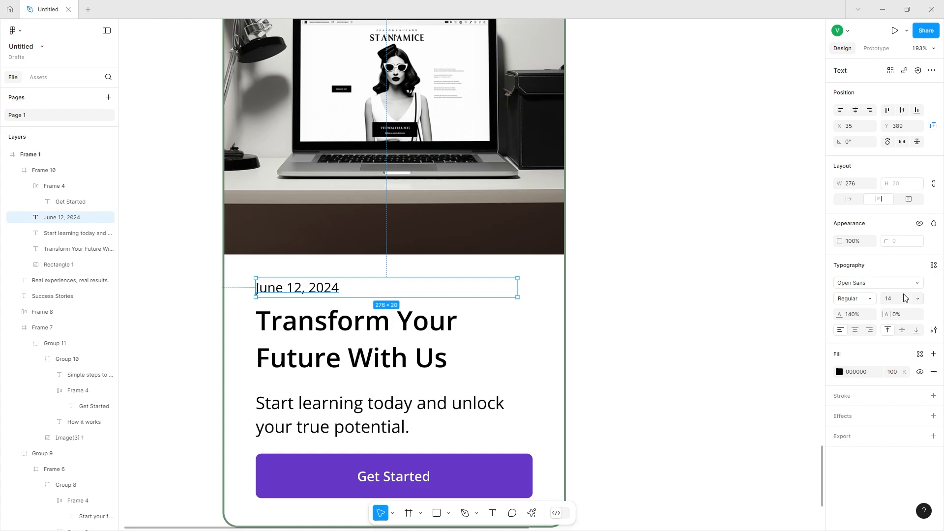
pyautogui.click(903, 298)
pyautogui.write('16')
pyautogui.press('Return')
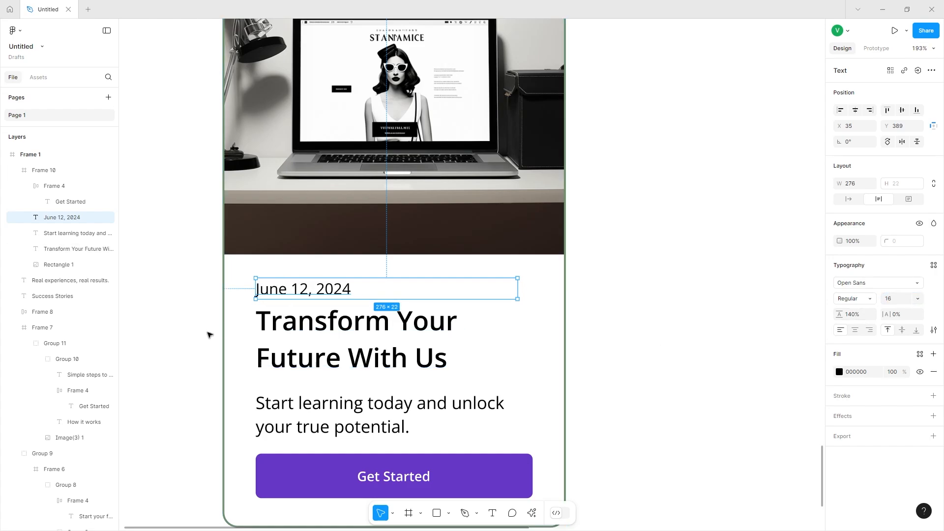
# Group the date, title, description and button together.
pyautogui.keyDown('shift'); pyautogui.click(288, 333); pyautogui.keyUp('shift')
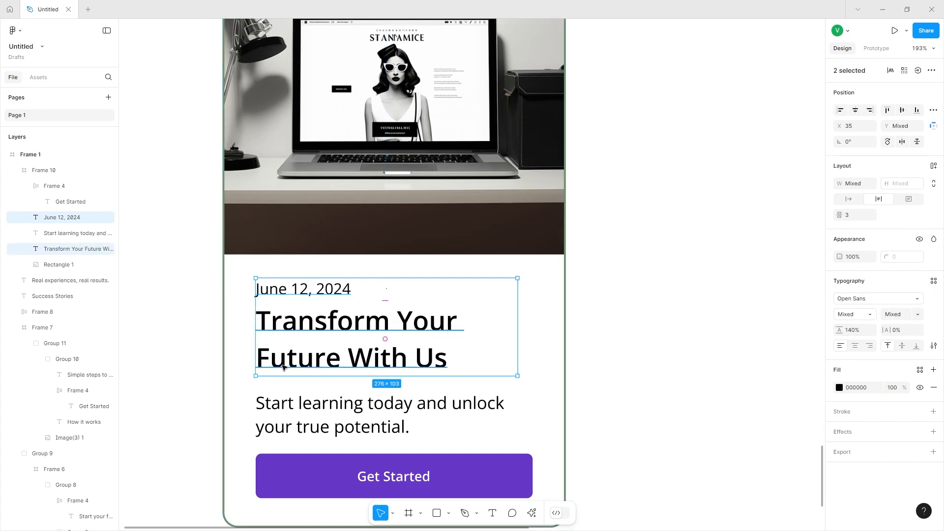
pyautogui.keyDown('shift'); pyautogui.click(286, 407); pyautogui.keyUp('shift')
pyautogui.keyDown('shift'); pyautogui.click(284, 472); pyautogui.keyUp('shift')
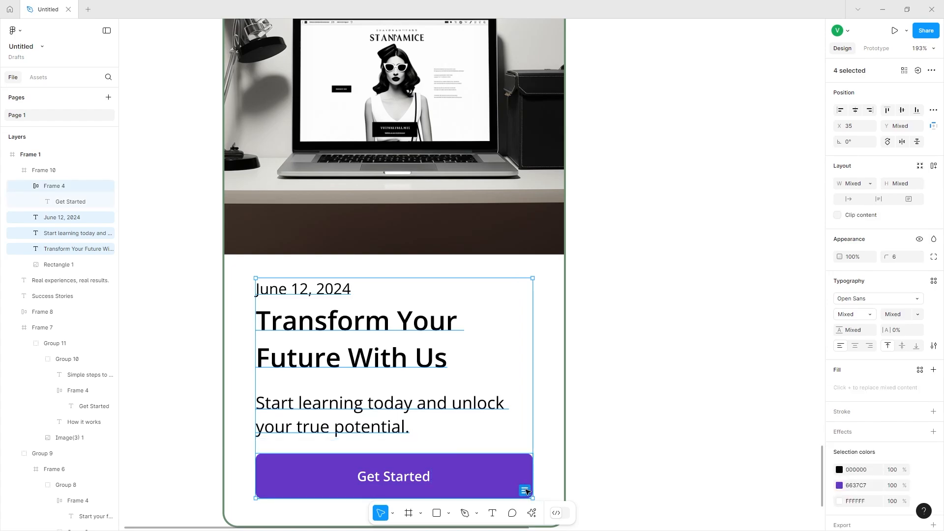
pyautogui.hotkey('ctrl', 'g')
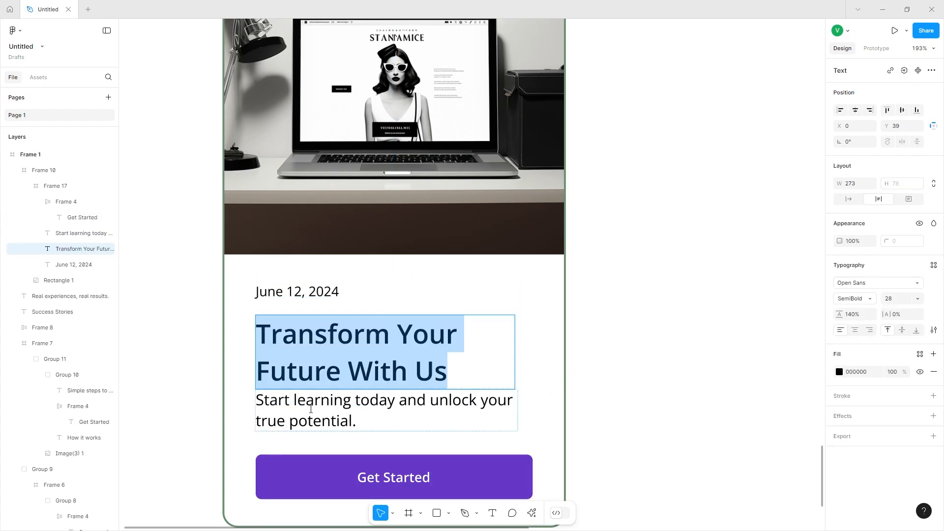
# Group the card title and description into their own group.
pyautogui.click(310, 409)
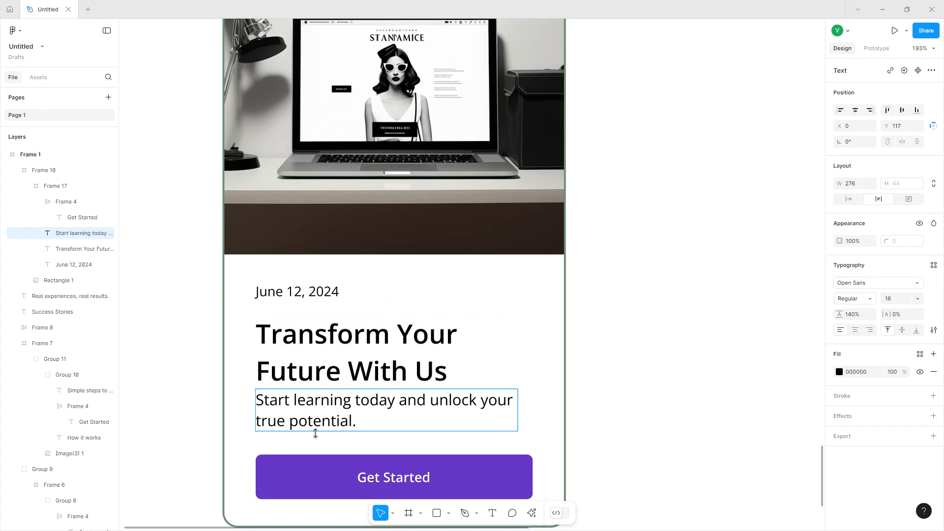
pyautogui.press('Escape')
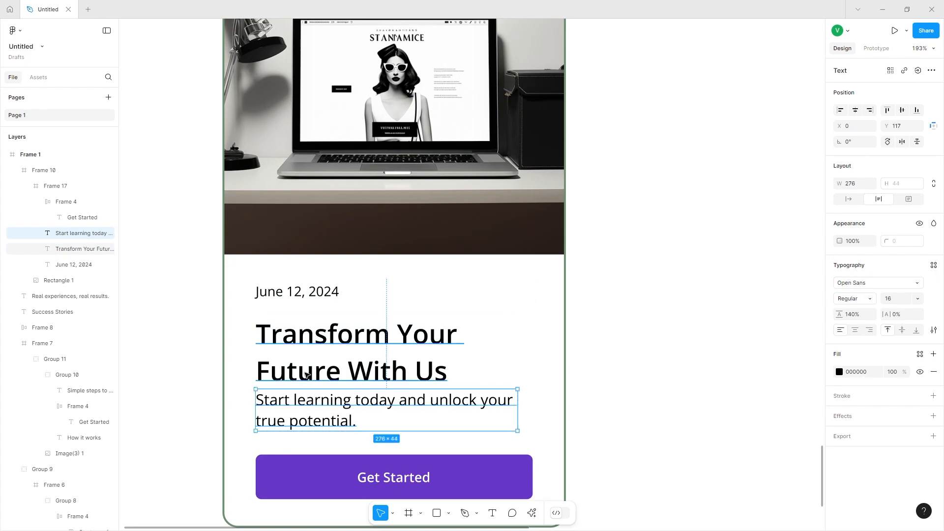
pyautogui.keyDown('shift'); pyautogui.click(305, 375); pyautogui.keyUp('shift')
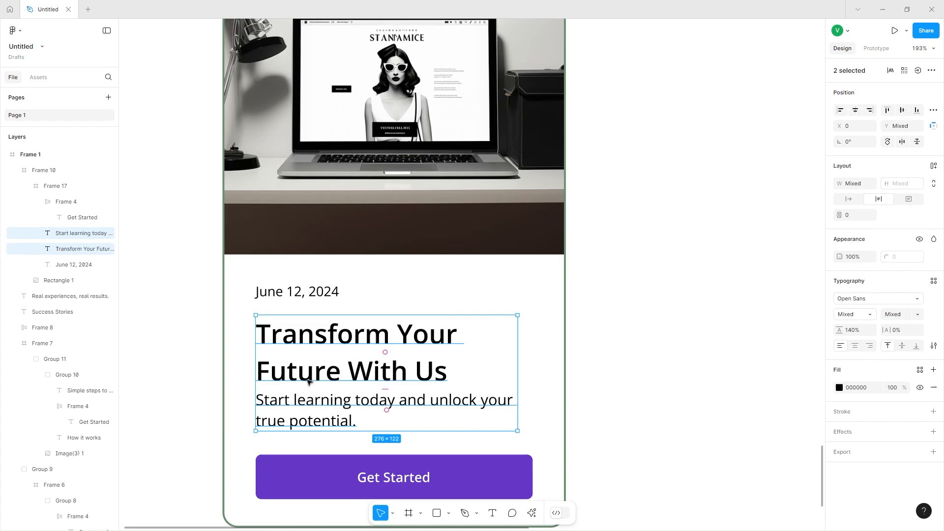
pyautogui.hotkey('ctrl', 'g')
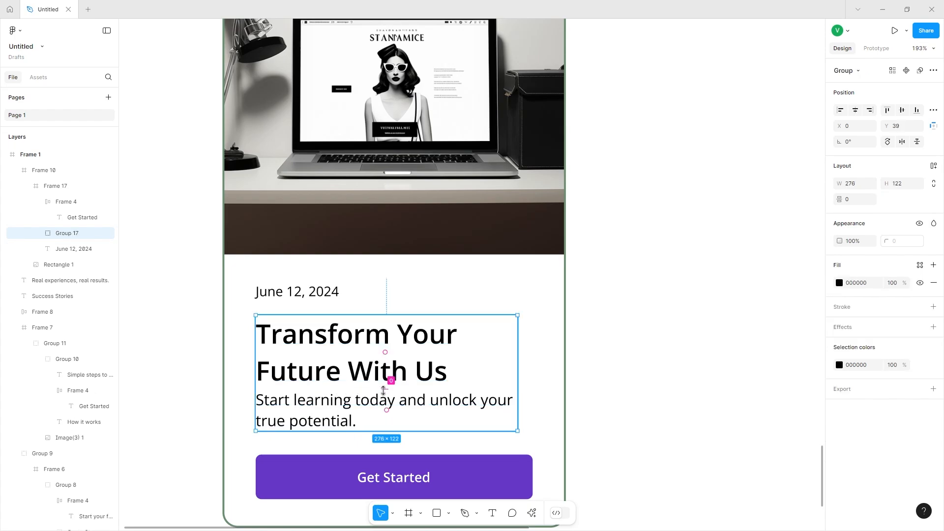
# Group the date, title-description group and button, then apply auto layout to the new group.
pyautogui.click(297, 292)
pyautogui.moveTo(297, 292); pyautogui.dragTo(278, 300)
pyautogui.keyDown('shift'); pyautogui.click(290, 417); pyautogui.keyUp('shift')
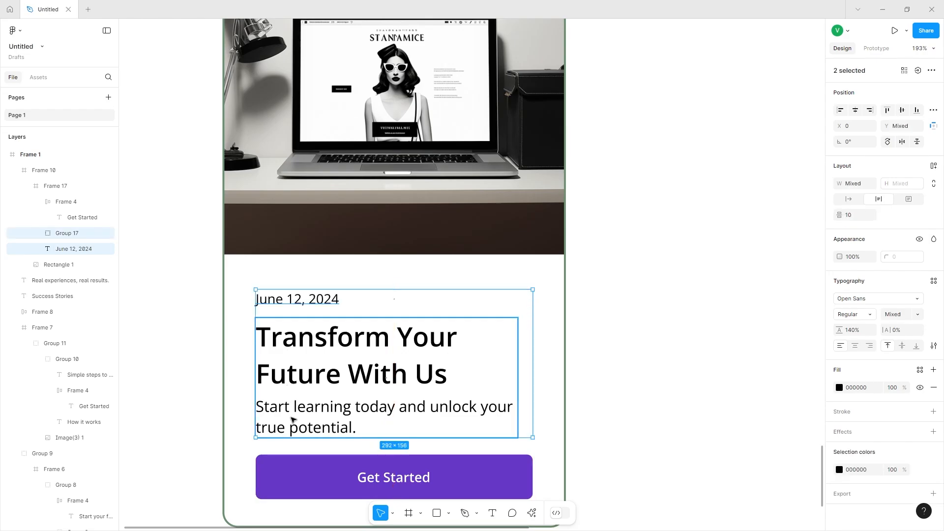
pyautogui.keyDown('shift'); pyautogui.click(301, 478); pyautogui.keyUp('shift')
pyautogui.hotkey('ctrl', 'g')
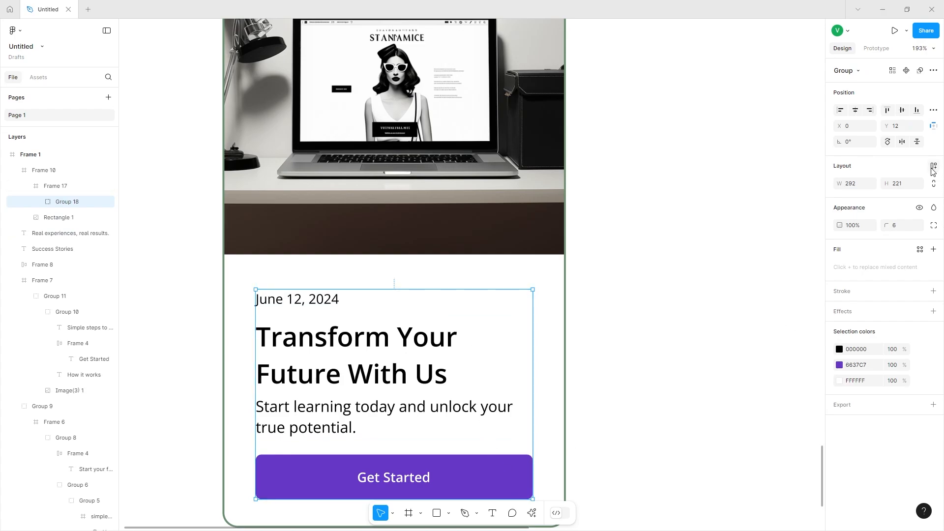
pyautogui.hotkey('shift', 'a')
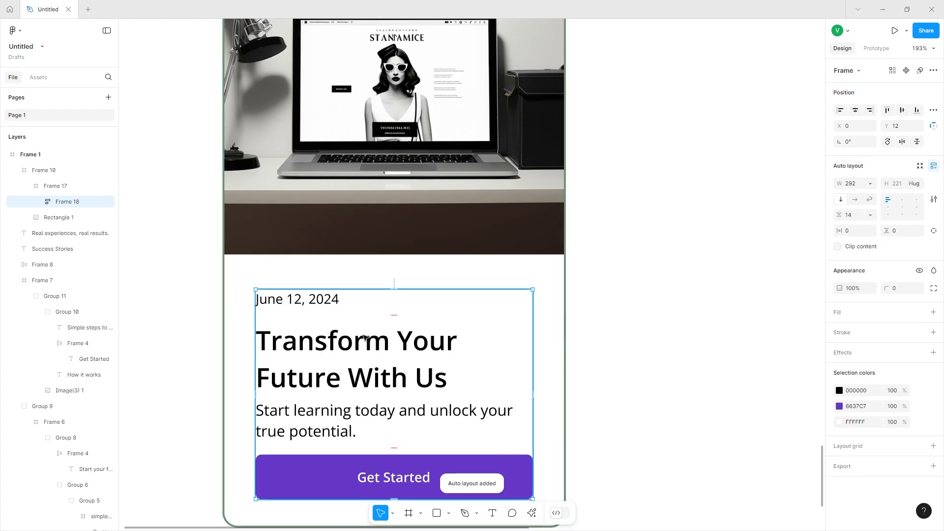
# Give the card's button a 6C8F70 stroke and hide its purple fill for an outline style.
pyautogui.moveTo(394, 315); pyautogui.dragTo(388, 320)
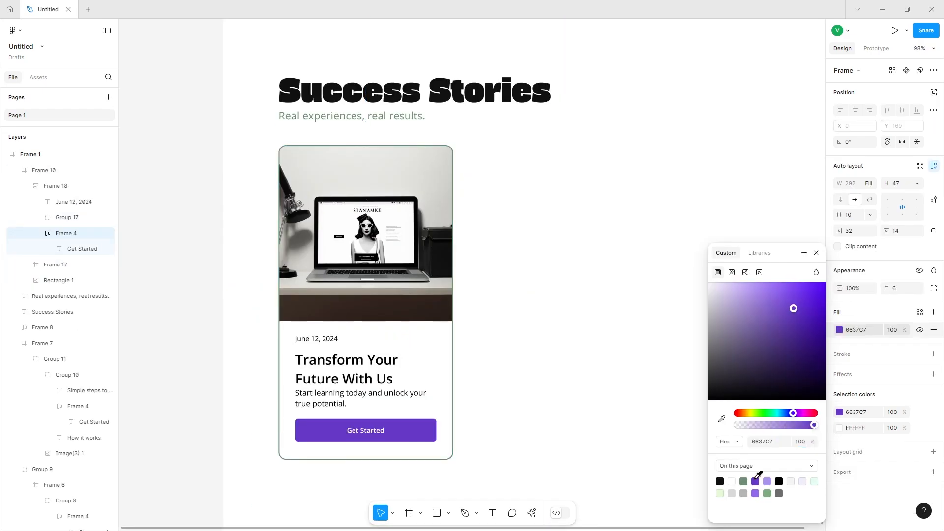
pyautogui.click(933, 354)
pyautogui.click(840, 372)
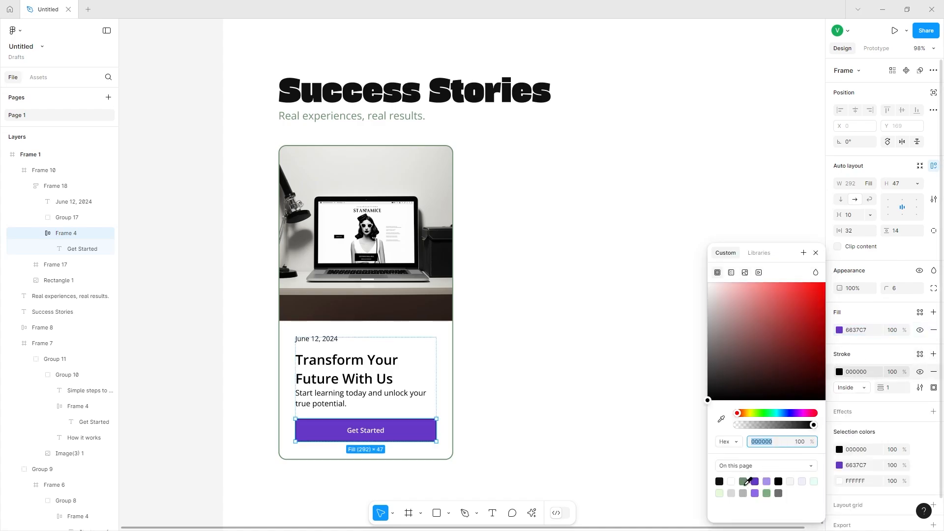
pyautogui.click(743, 482)
pyautogui.click(921, 330)
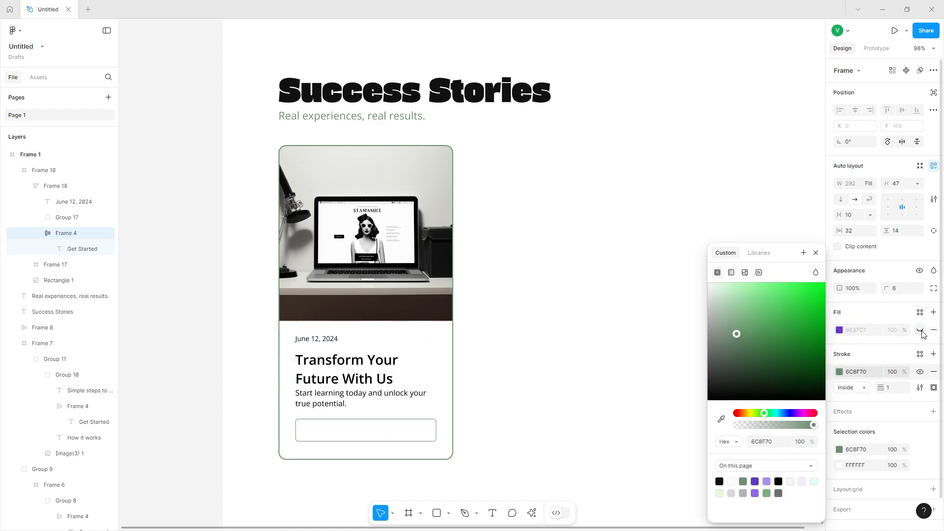
# Set the button label's text colour to the green 6C8F70 swatch.
pyautogui.click(365, 434)
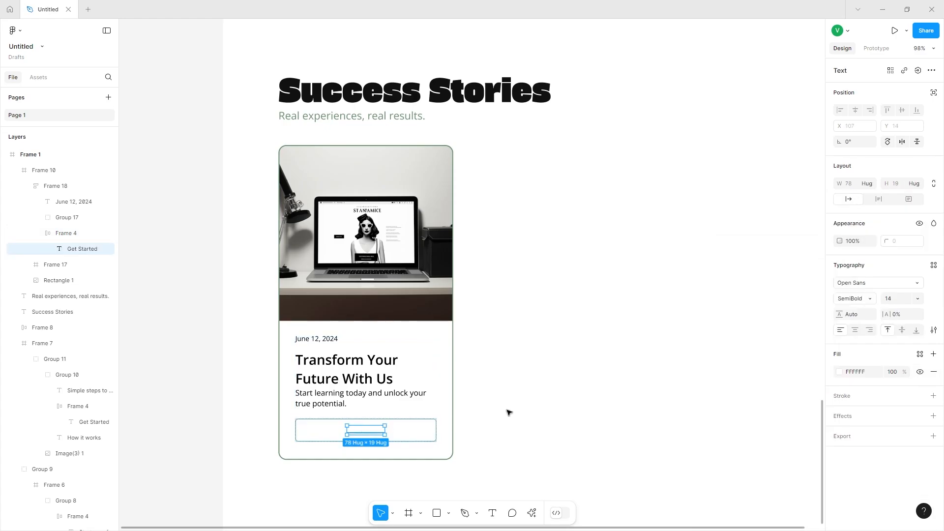
pyautogui.click(840, 372)
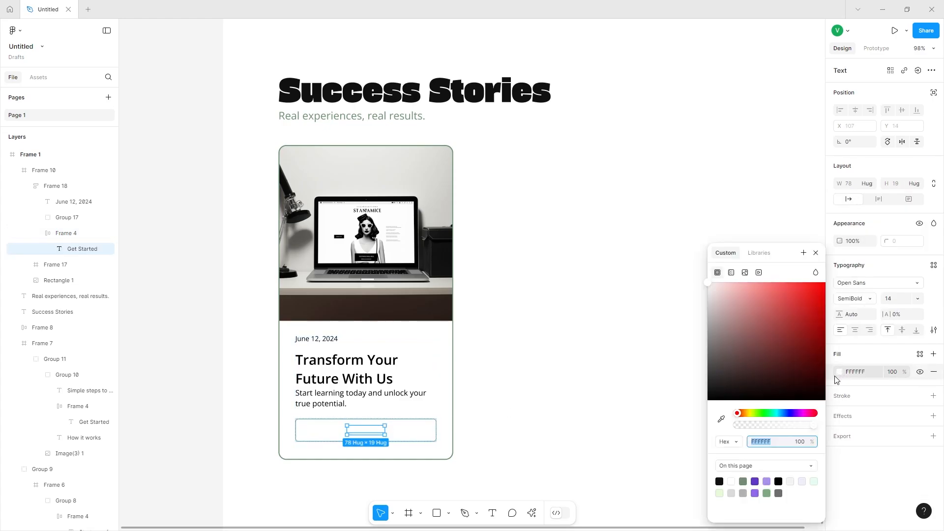
pyautogui.click(744, 482)
pyautogui.click(638, 439)
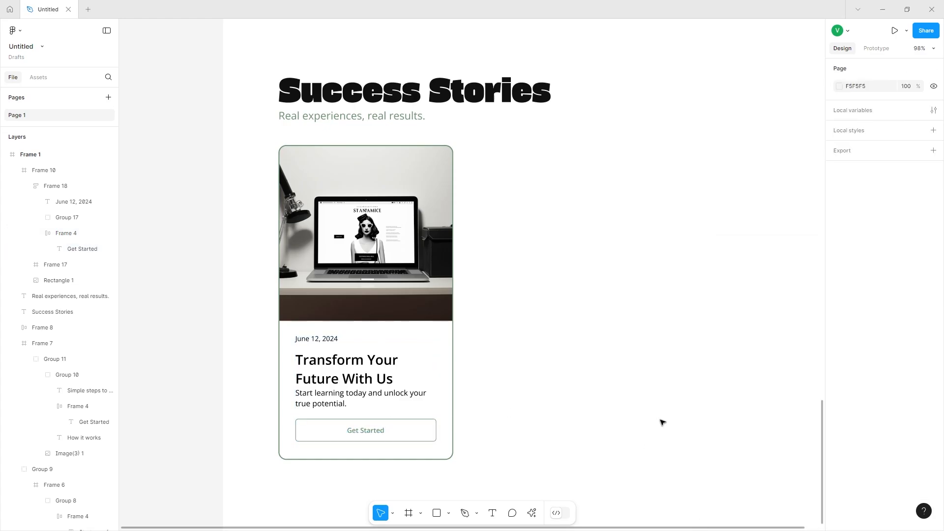
# Duplicate the story card twice to make a row of three cards.
pyautogui.click(417, 377)
pyautogui.hscroll(1, 312, 259)
pyautogui.moveTo(331, 267); pyautogui.dragTo(540, 271)
pyautogui.hscroll(4, 539, 271)
pyautogui.hotkey('ctrl', 'd')
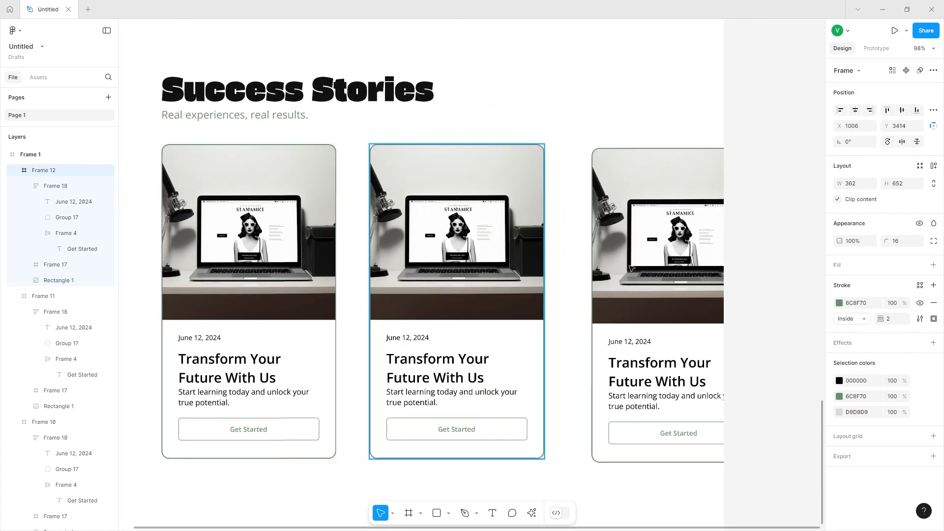
# Select all three story cards and group them together.
pyautogui.keyDown('shift'); pyautogui.click(467, 270); pyautogui.keyUp('shift')
pyautogui.keyDown('shift'); pyautogui.click(258, 258); pyautogui.keyUp('shift')
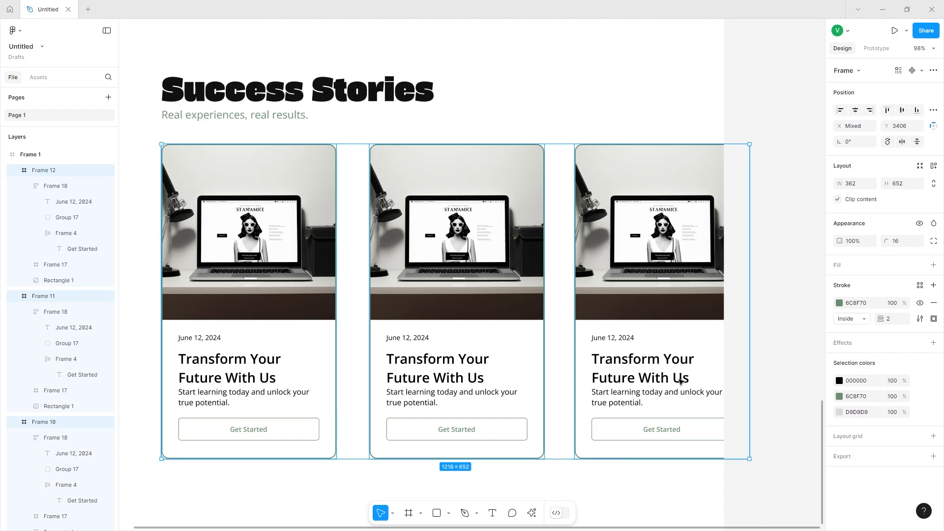
pyautogui.click(742, 451)
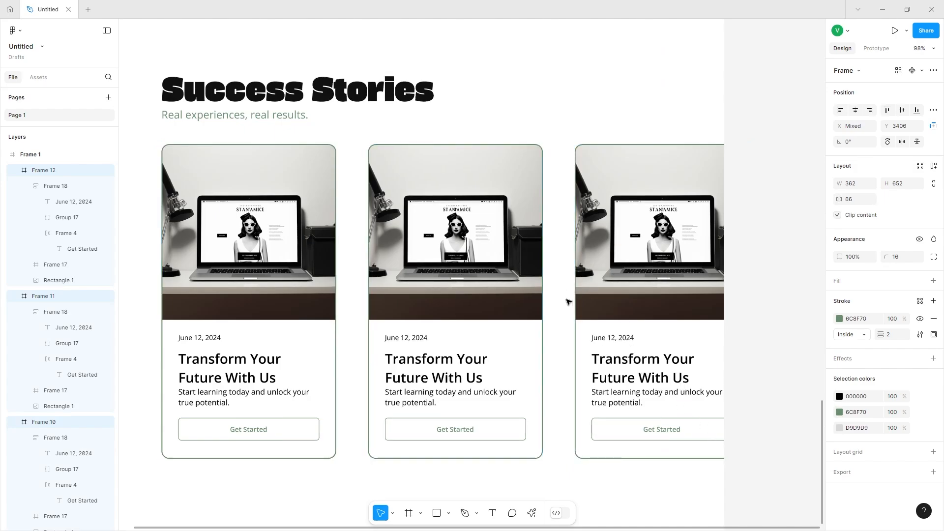
pyautogui.hotkey('ctrl', 'g')
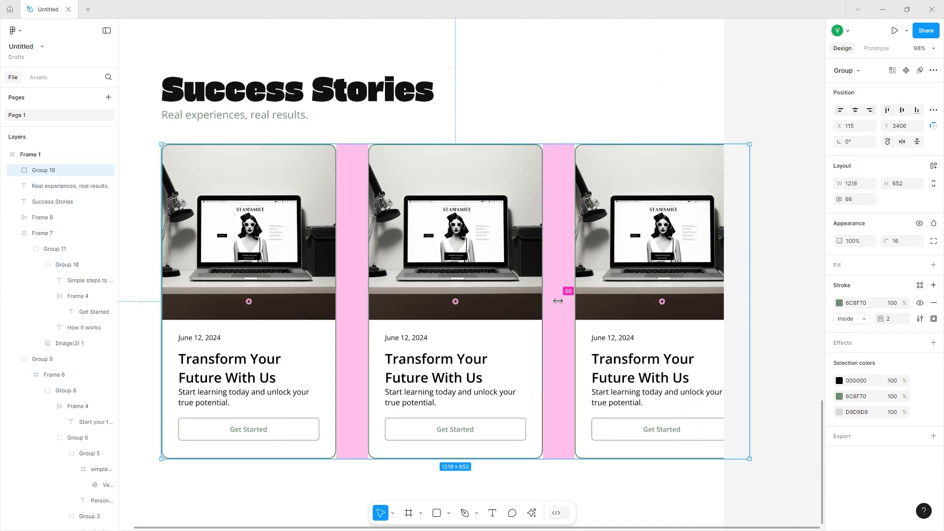
# Set the spacing between the grouped cards to 14 and move the card group up under the heading.
pyautogui.moveTo(558, 299); pyautogui.dragTo(523, 304)
pyautogui.scroll(-3, 524, 304)
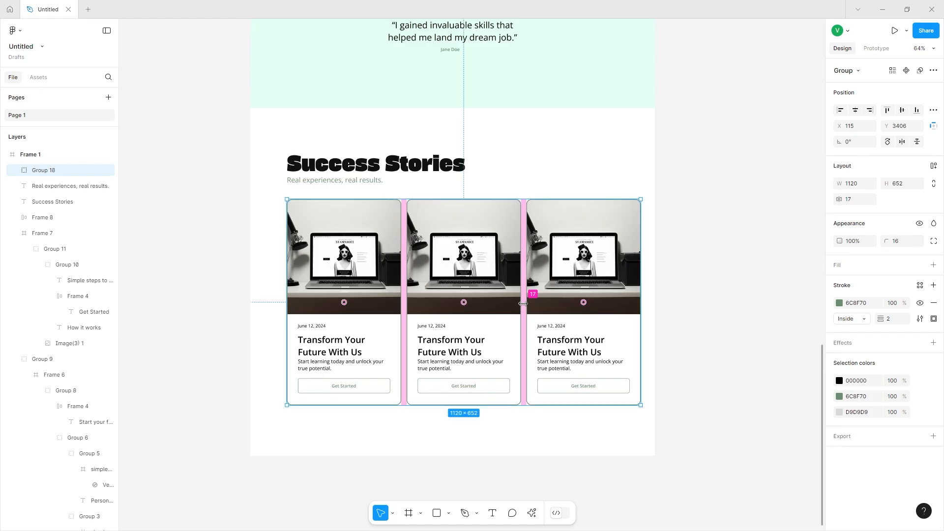
pyautogui.moveTo(471, 272); pyautogui.dragTo(461, 272)
pyautogui.click(865, 201)
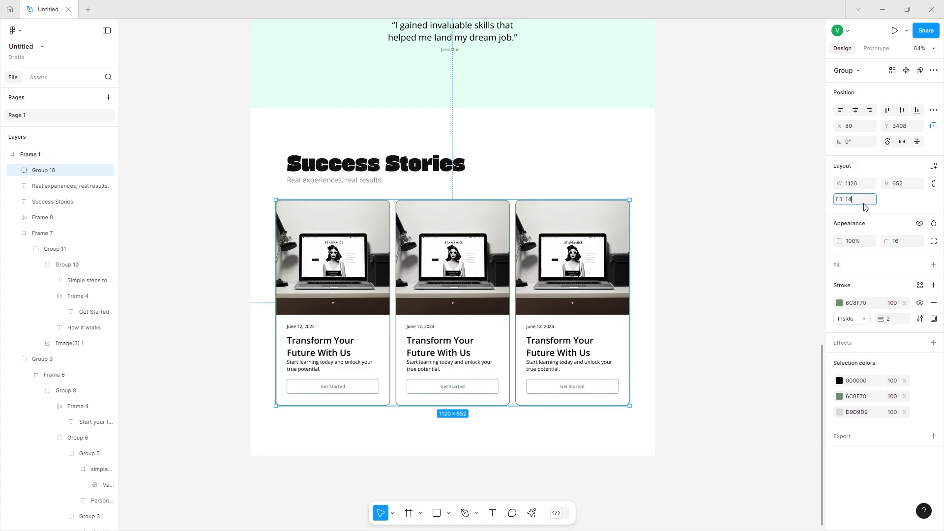
pyautogui.write('14')
pyautogui.press('Return')
pyautogui.moveTo(391, 246); pyautogui.dragTo(391, 235)
# Group the Success Stories heading with its subtitle and align the group with the cards' left edge.
pyautogui.click(327, 167)
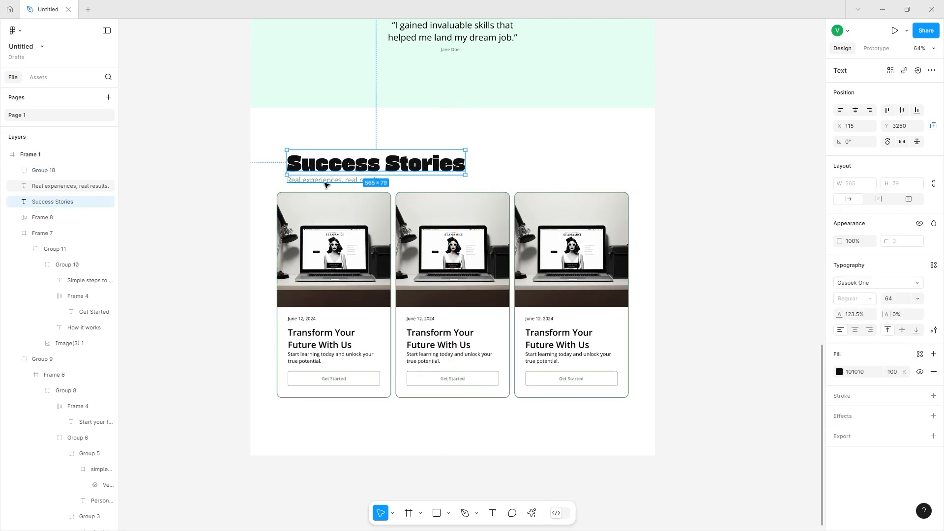
pyautogui.keyDown('shift'); pyautogui.click(326, 185); pyautogui.keyUp('shift')
pyautogui.hotkey('ctrl', 'g')
pyautogui.moveTo(330, 170); pyautogui.dragTo(320, 173)
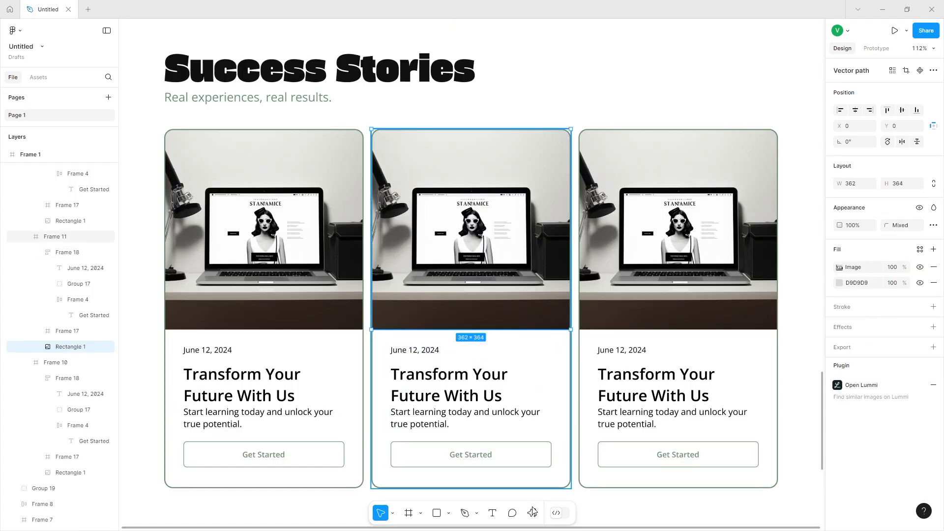
# Using the Lummi plugin, search photos for "web development" and fill the middle card's image with a developer photo.
pyautogui.hotkey('ctrl', 'k')
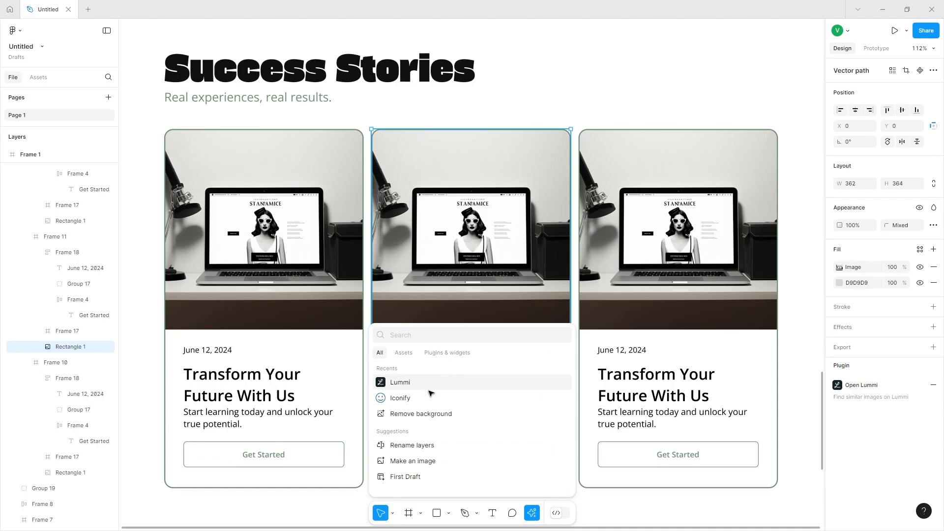
pyautogui.click(428, 385)
pyautogui.moveTo(455, 130); pyautogui.dragTo(270, 120)
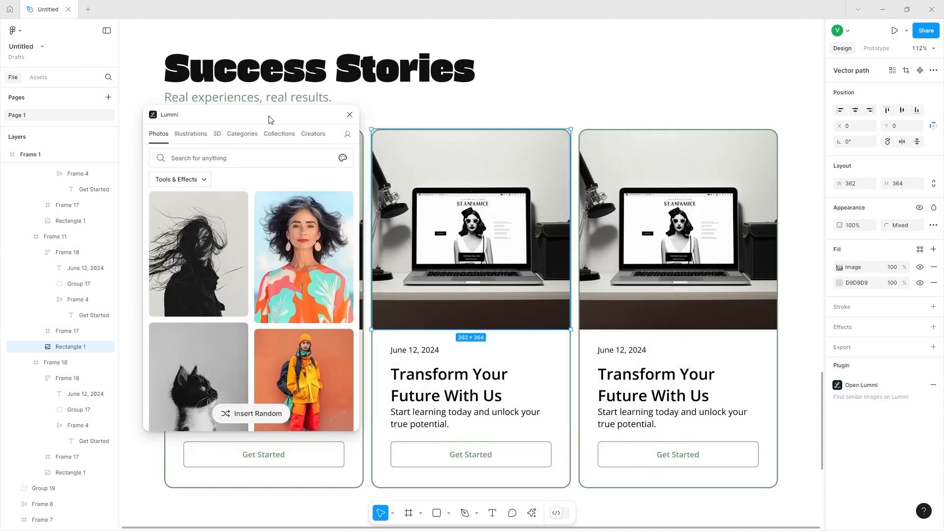
pyautogui.click(197, 136)
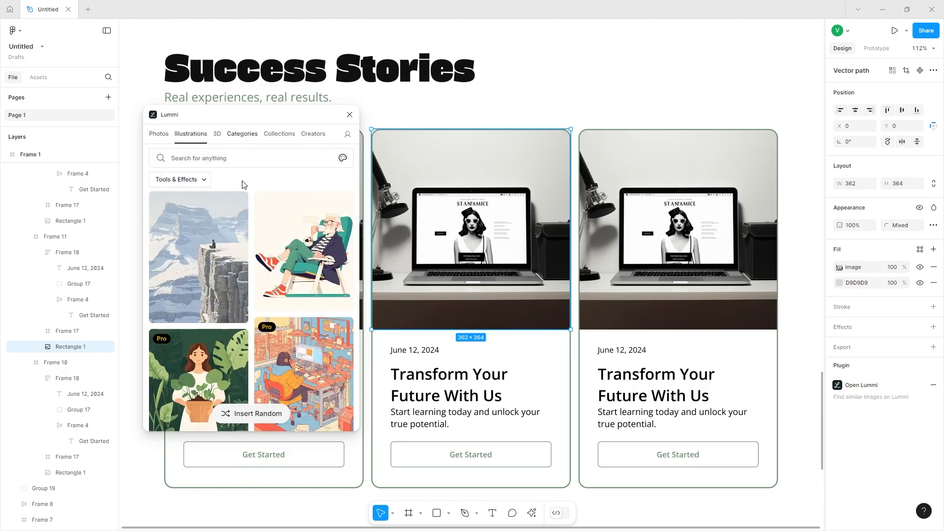
pyautogui.scroll(-3, 248, 261)
pyautogui.click(218, 135)
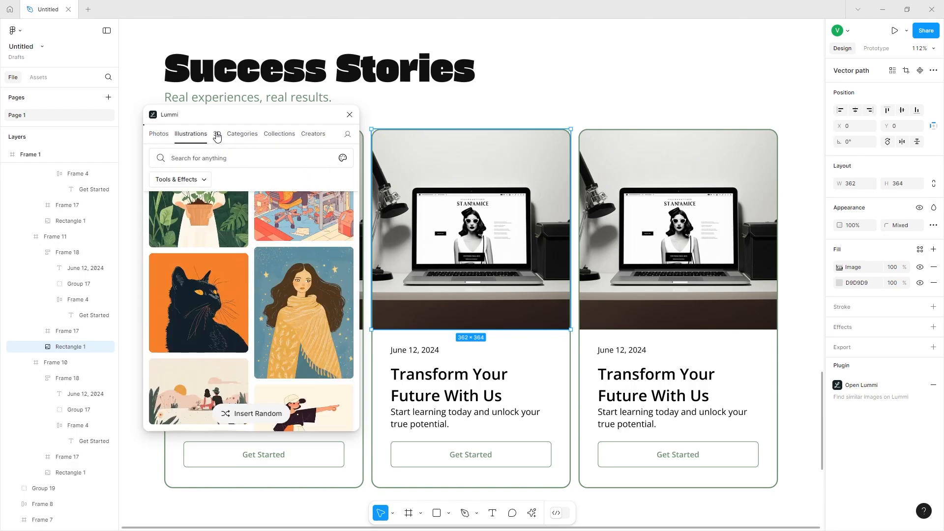
pyautogui.click(188, 156)
pyautogui.write('web ')
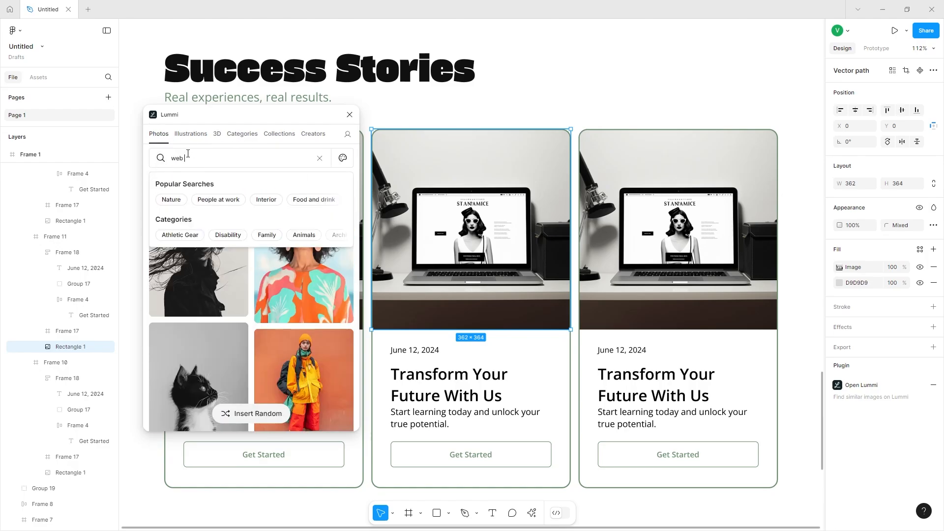
pyautogui.write('development')
pyautogui.press('Return')
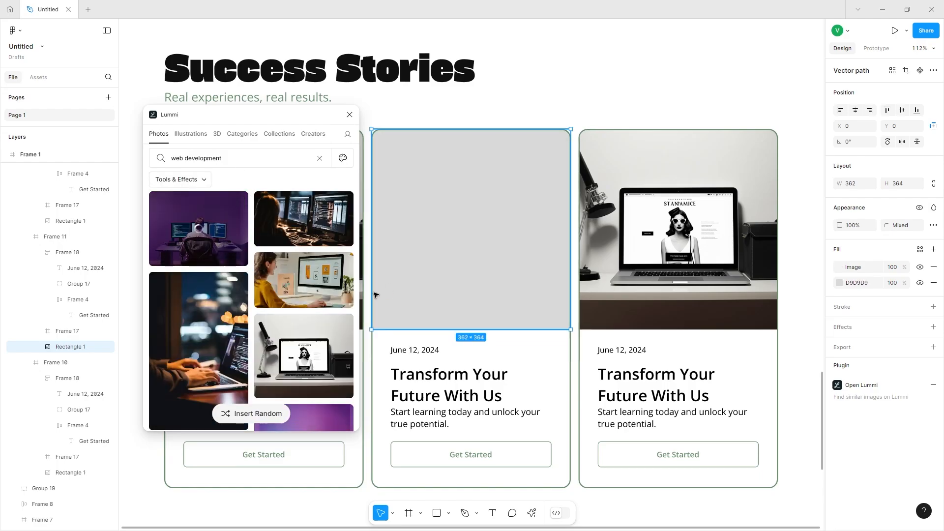
pyautogui.click(638, 261)
pyautogui.click(638, 261)
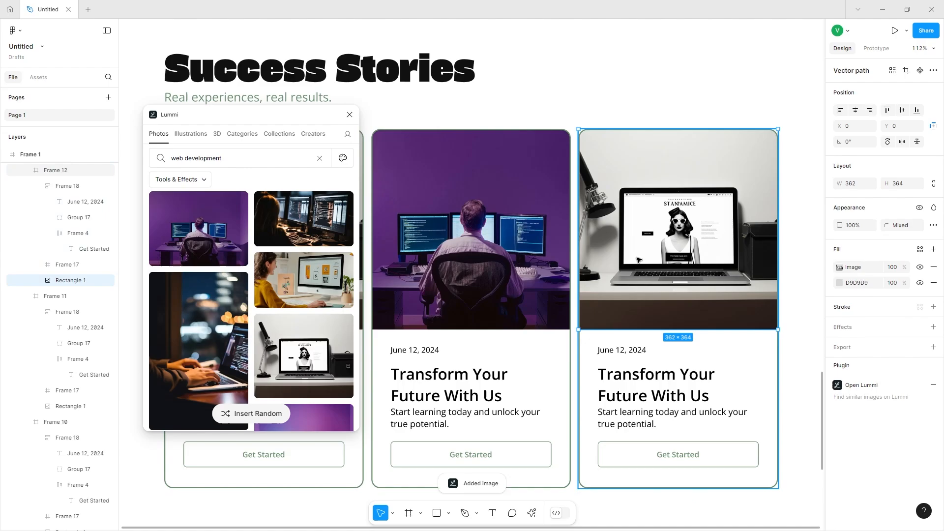
# Search Lummi for "app", fill the third card's image with a bowl of apples photo, and close the plugin.
pyautogui.scroll(-4, 201, 351)
pyautogui.scroll(-10, 202, 351)
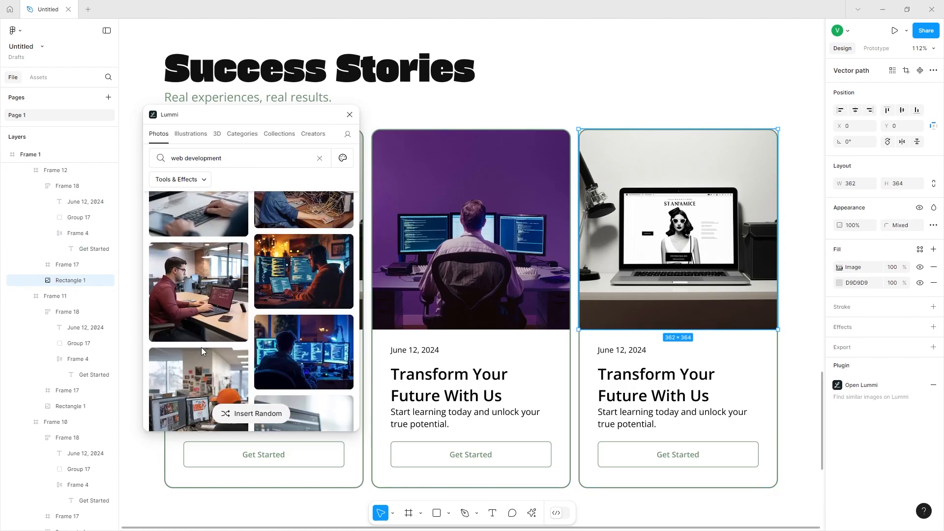
pyautogui.scroll(-10, 202, 351)
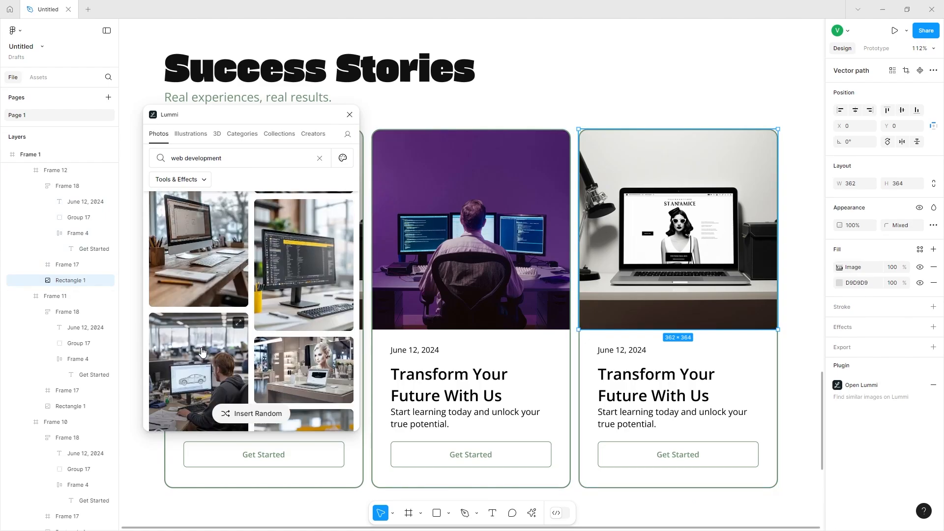
pyautogui.tripleClick(217, 154)
pyautogui.write('app')
pyautogui.press('Return')
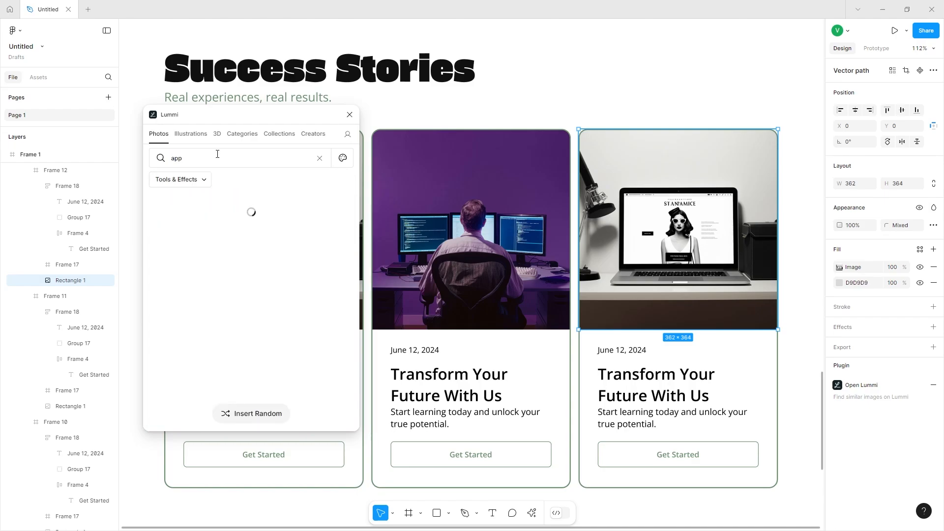
pyautogui.scroll(-6, 223, 213)
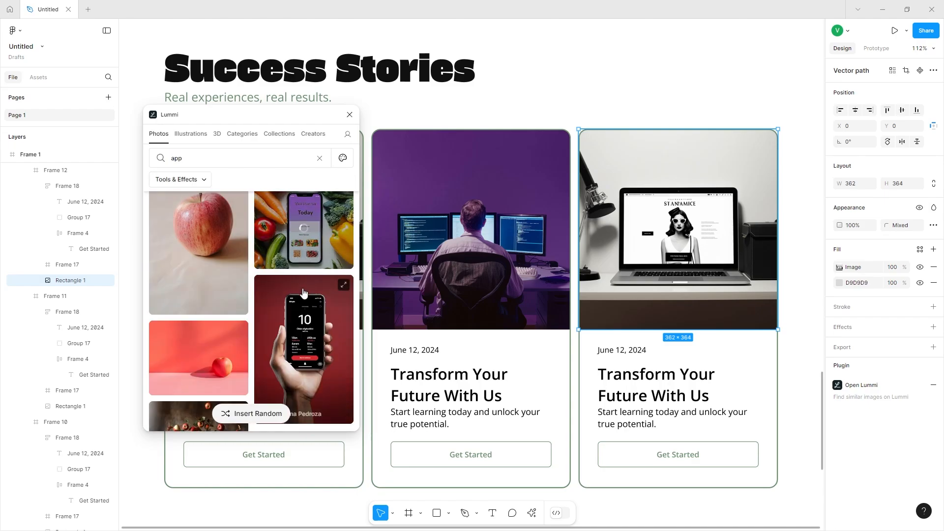
pyautogui.scroll(-5, 296, 345)
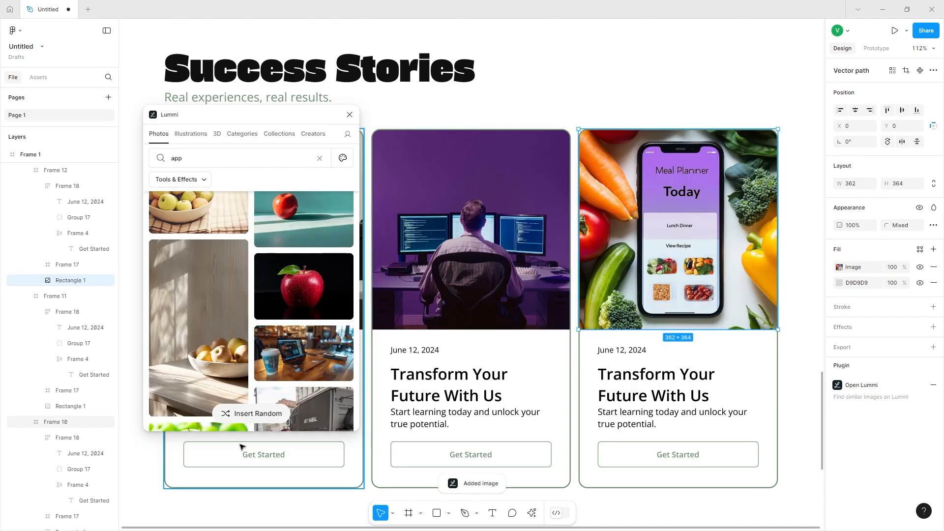
pyautogui.click(258, 411)
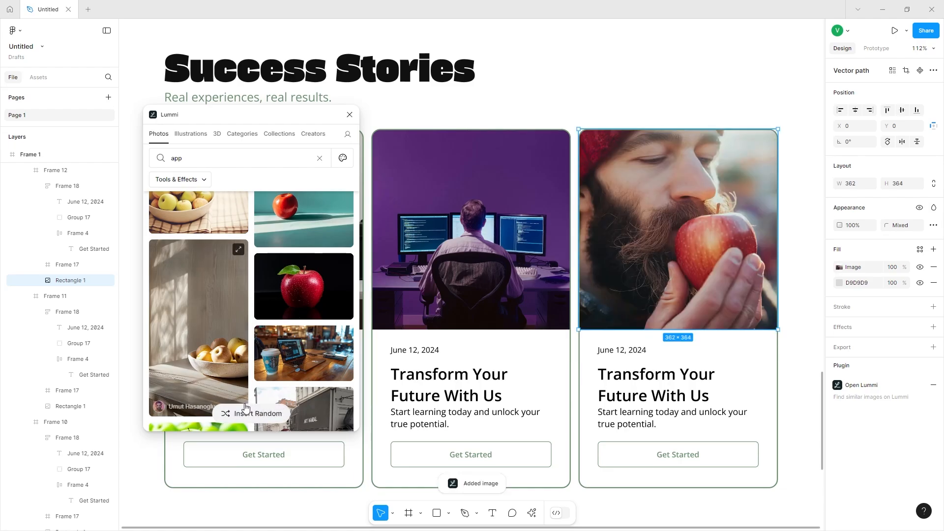
pyautogui.click(245, 411)
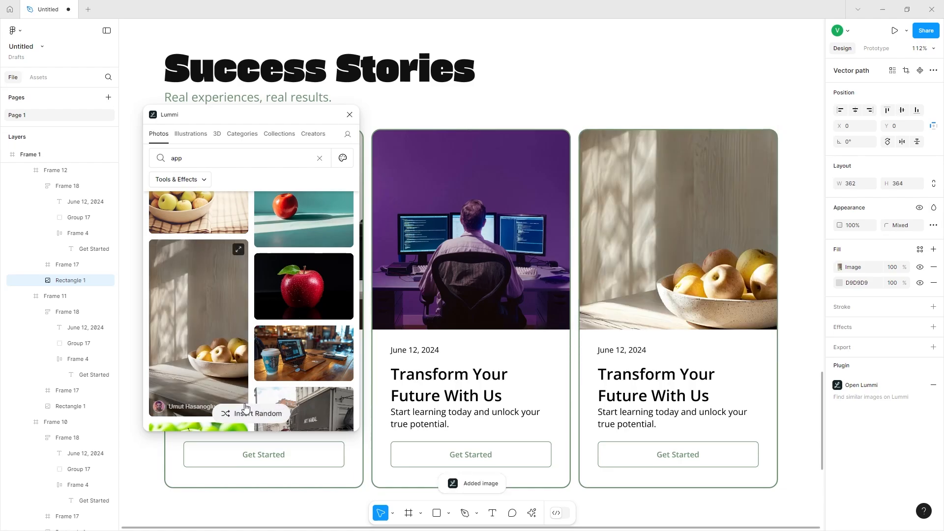
pyautogui.click(350, 115)
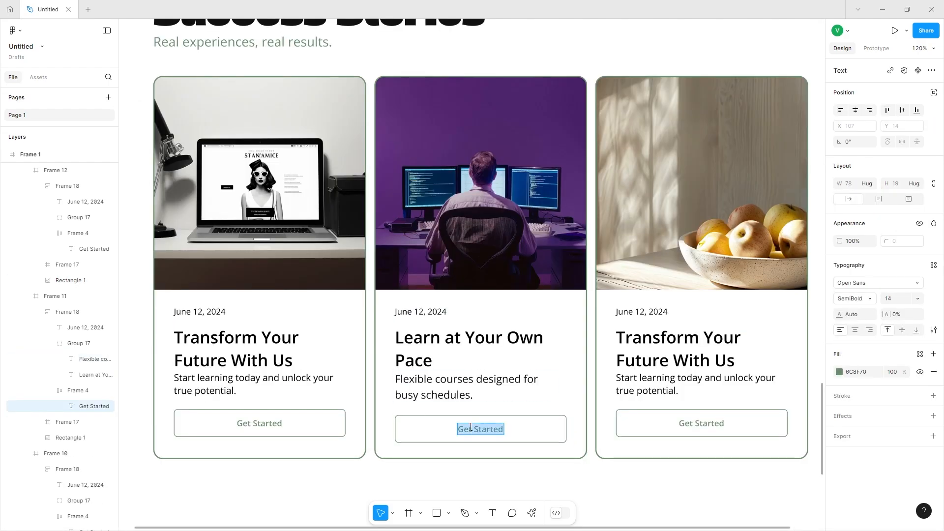
# Change the middle card's button label to "Start Your Free Trial".
pyautogui.write('Start Your Free Trial')
pyautogui.click(289, 378)
pyautogui.doubleClick(289, 378)
# Set the middle card's description text to 16 size with 140% line height.
pyautogui.doubleClick(453, 392)
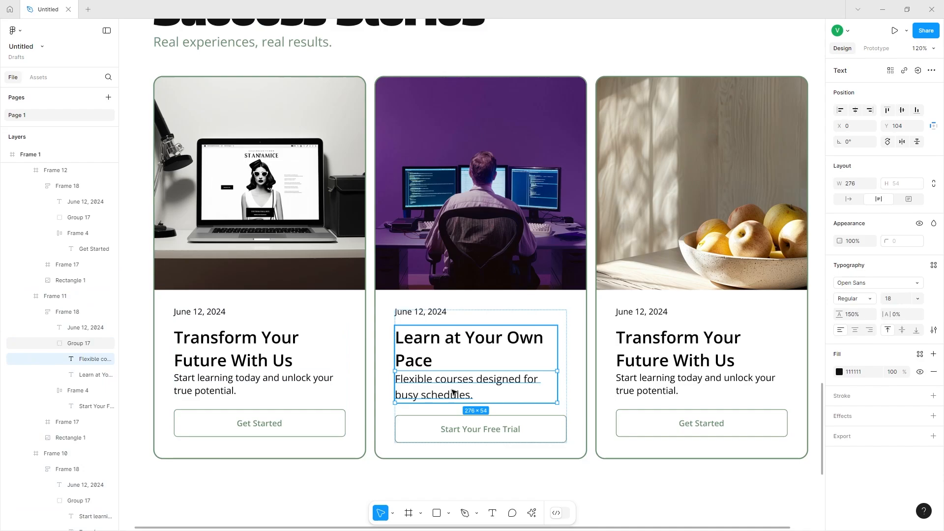
pyautogui.click(853, 314)
pyautogui.write('140')
pyautogui.press('Return')
pyautogui.click(902, 298)
pyautogui.write('16')
pyautogui.press('Return')
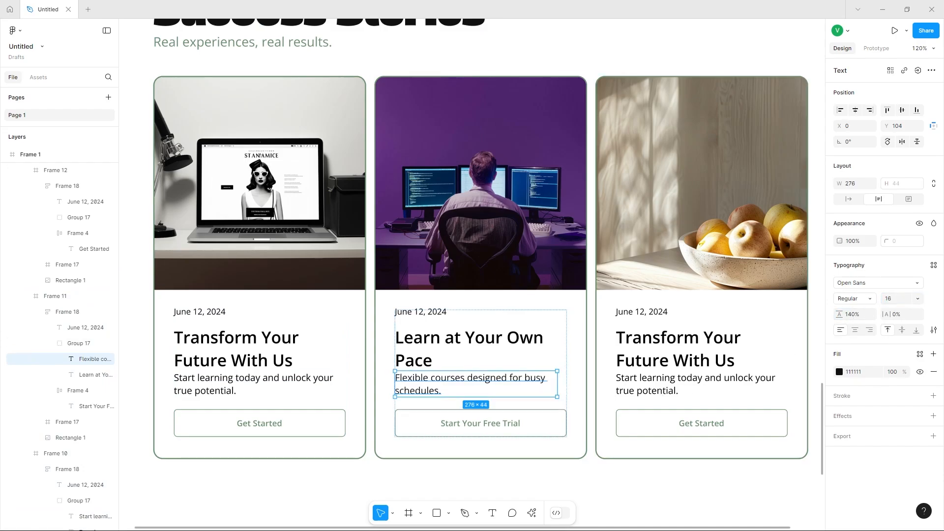
# Paste a new title "Connect with like-minded learners." and description "Explore courses and share experiences." into the third card.
pyautogui.doubleClick(643, 329)
pyautogui.write('Connect with like-minded learners.')
pyautogui.doubleClick(640, 380)
pyautogui.rightClick(640, 380)
pyautogui.click(661, 395)
# Change the middle card's date to June 19, 2024 and the third card's date to June 22, 2024.
pyautogui.doubleClick(419, 312)
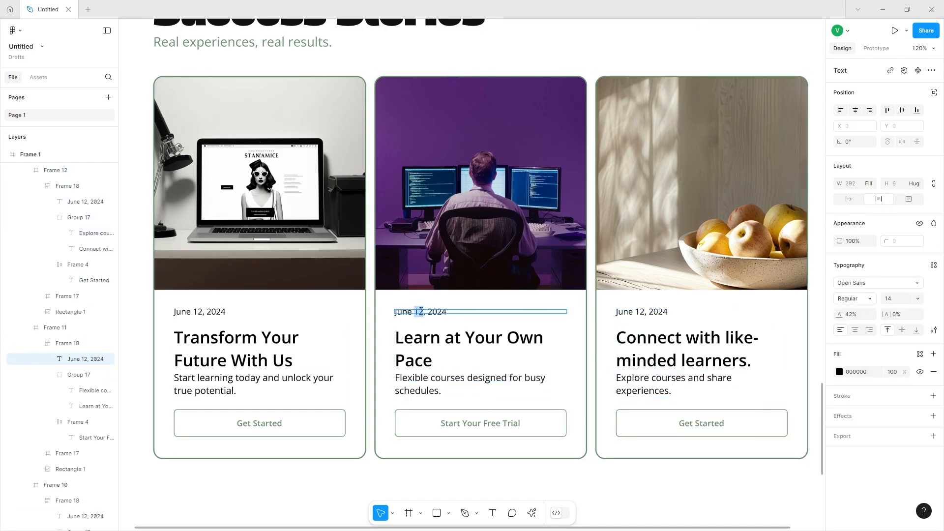
pyautogui.write('9')
pyautogui.doubleClick(641, 312)
pyautogui.write('2')
pyautogui.doubleClick(639, 312)
pyautogui.write('2')
pyautogui.doubleClick(418, 312)
pyautogui.click(546, 493)
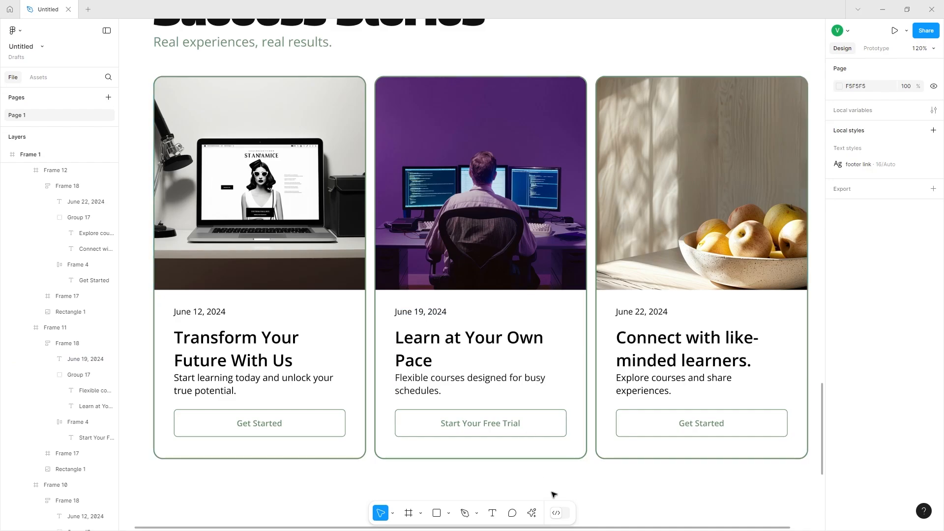
# Show the middle card button's purple 6637C7 fill again and remove its stroke.
pyautogui.doubleClick(542, 438)
pyautogui.doubleClick(542, 438)
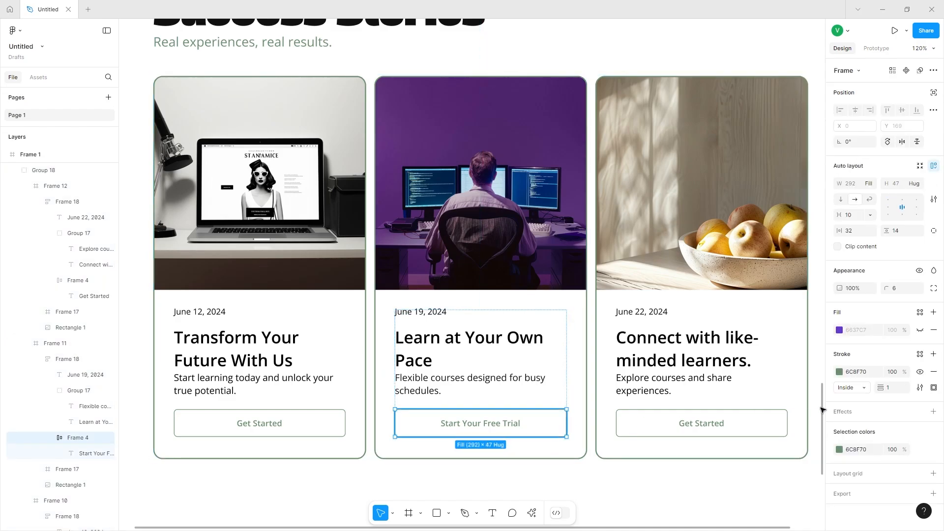
pyautogui.click(921, 330)
pyautogui.click(838, 372)
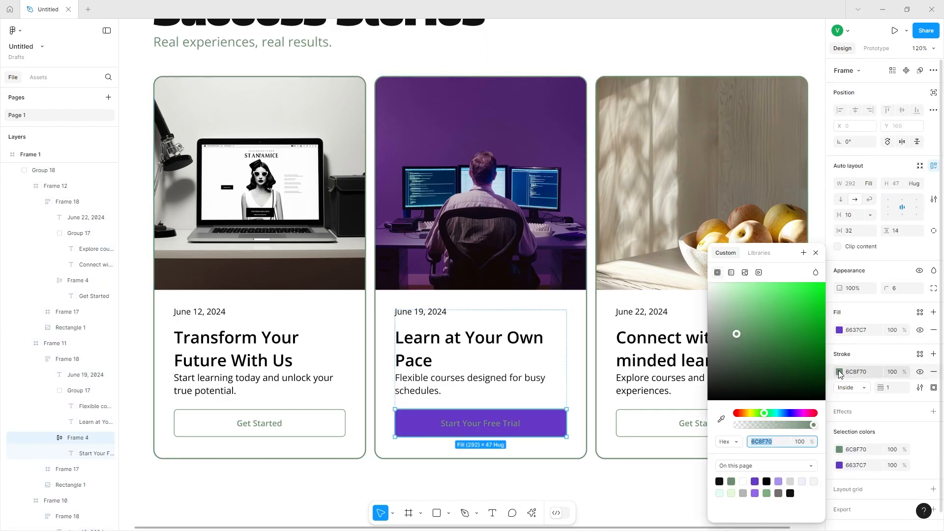
pyautogui.moveTo(775, 329); pyautogui.dragTo(533, 161)
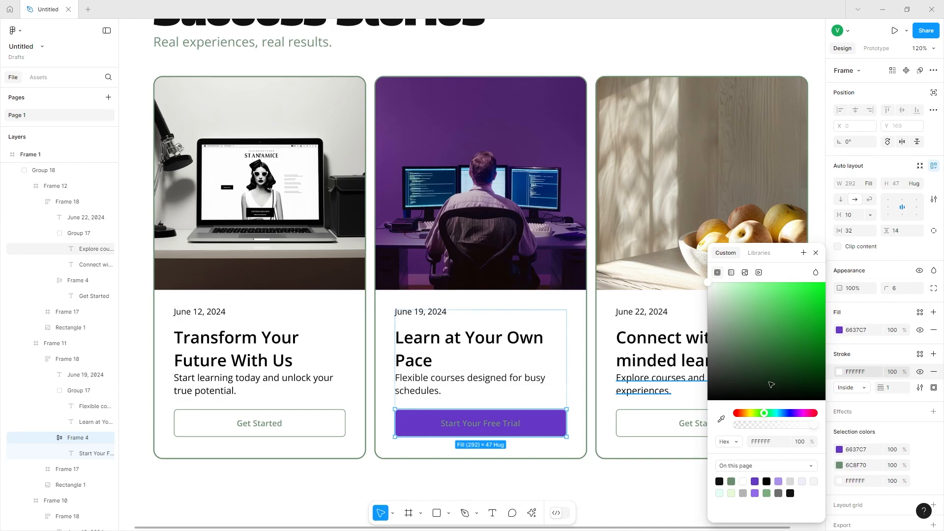
pyautogui.click(934, 372)
# Set the middle button's label text colour to white FFFFFF.
pyautogui.doubleClick(482, 430)
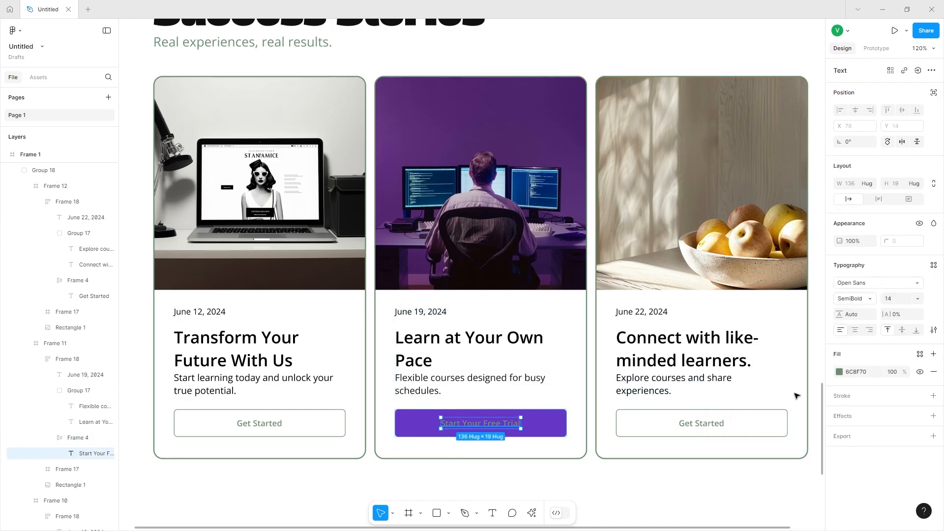
pyautogui.click(840, 372)
pyautogui.moveTo(735, 333); pyautogui.dragTo(341, 61)
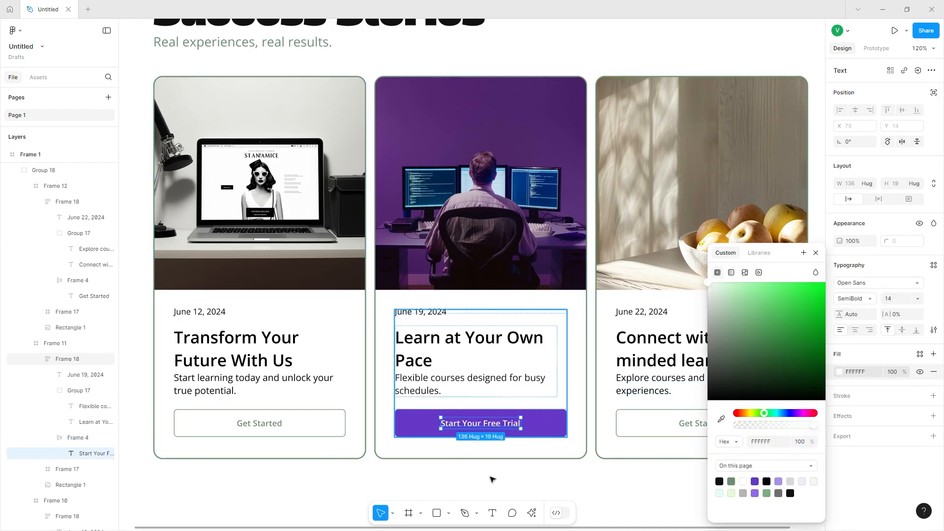
# Draw a footer frame about 1226 × 461 below the Success Stories section and set its corner radius to 16.
pyautogui.click(529, 484)
pyautogui.keyDown('ctrl'); pyautogui.scroll(-2, 803, 450); pyautogui.keyUp('ctrl')
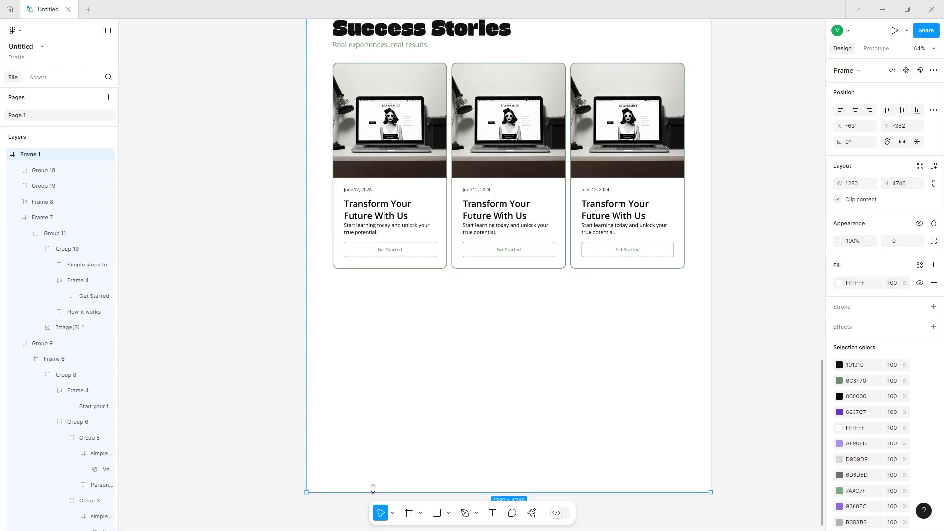
pyautogui.moveTo(373, 489); pyautogui.dragTo(372, 453)
pyautogui.press('f')
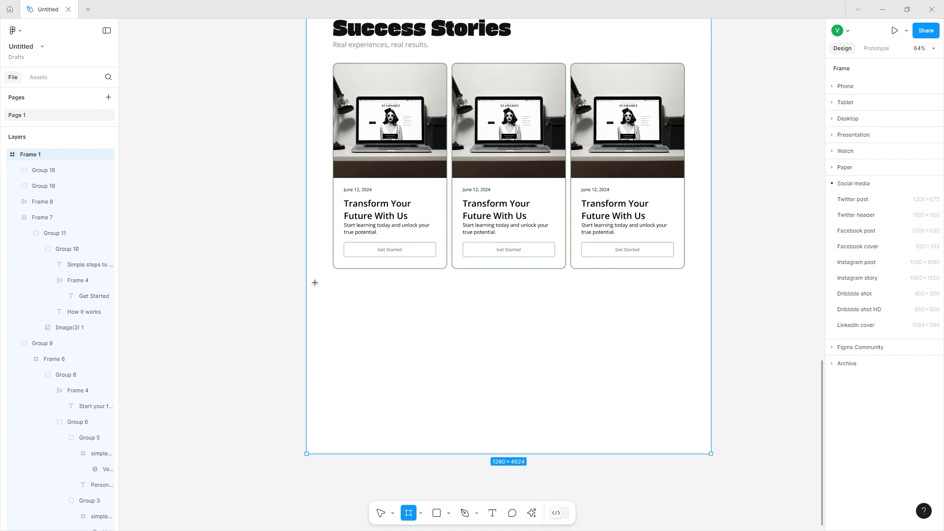
pyautogui.moveTo(320, 299); pyautogui.dragTo(703, 446)
pyautogui.moveTo(896, 246); pyautogui.dragTo(894, 242)
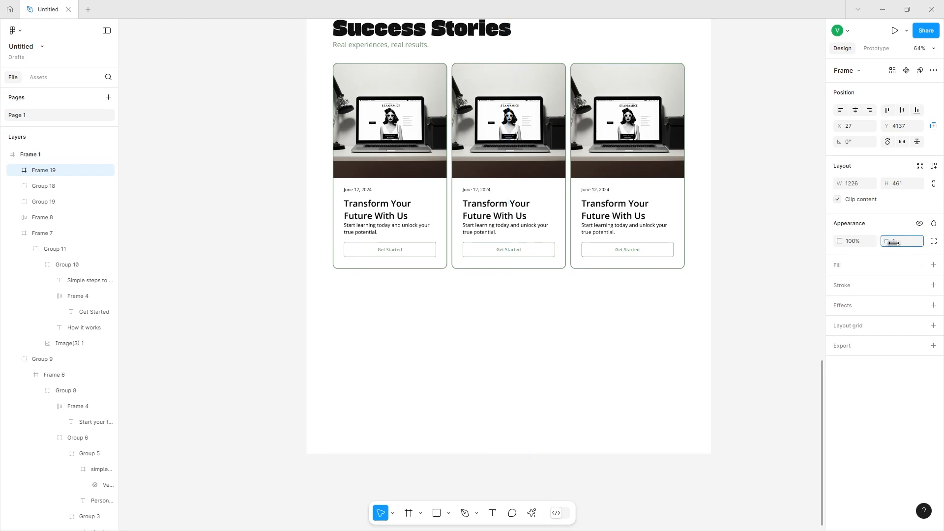
pyautogui.write('6')
pyautogui.press('Return')
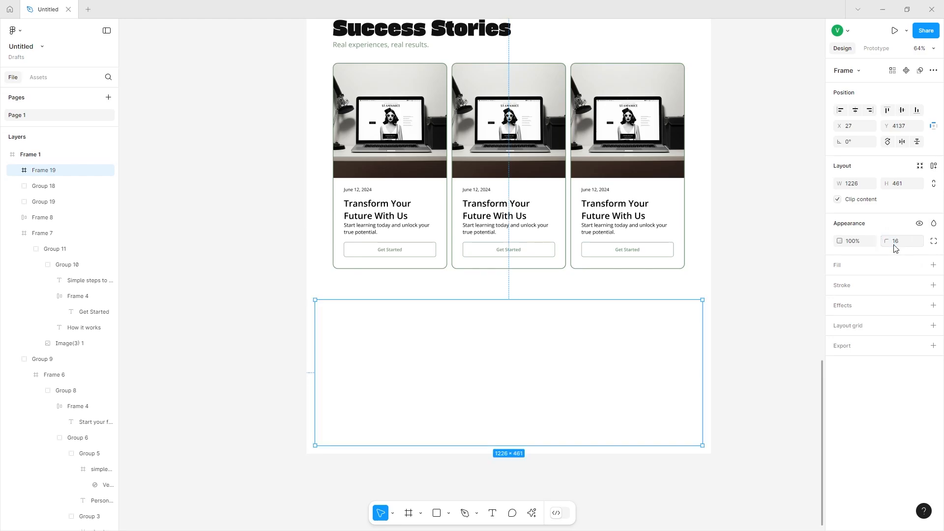
# Add a light purple fill to the footer frame.
pyautogui.click(934, 265)
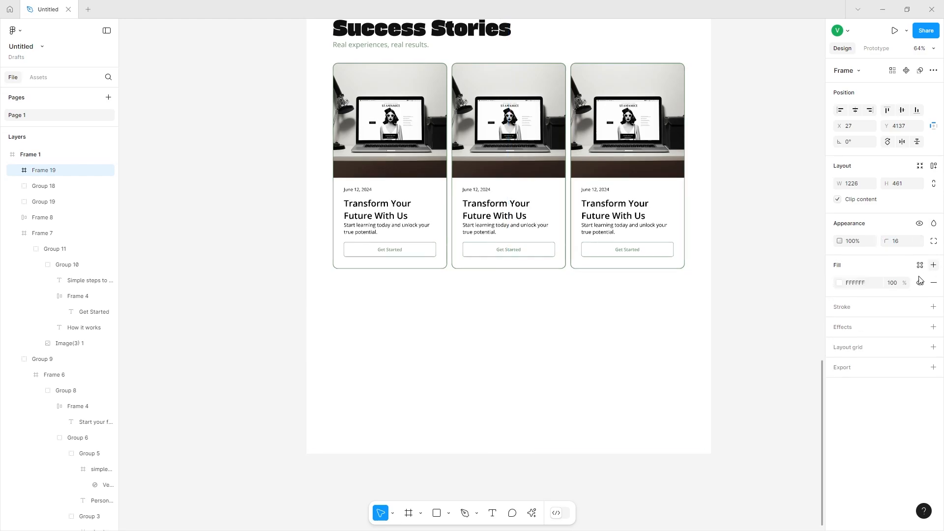
pyautogui.click(840, 284)
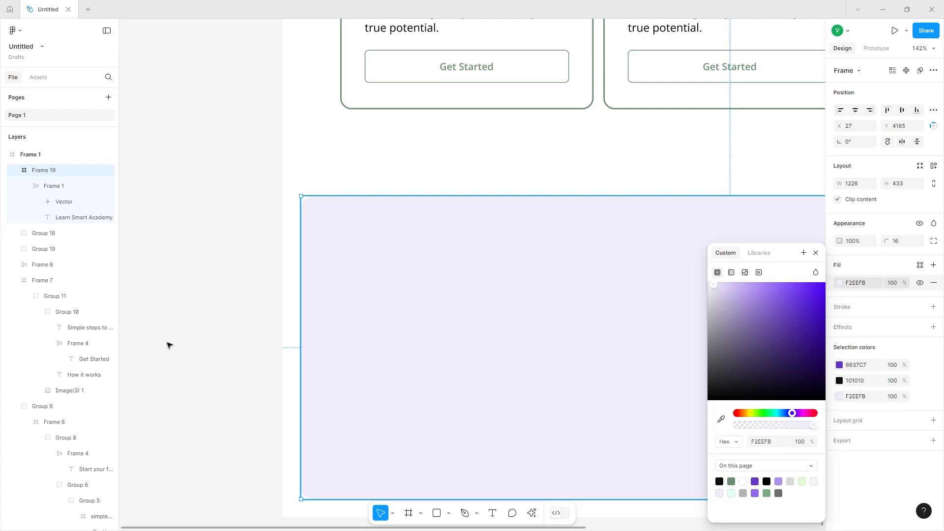
pyautogui.click(177, 331)
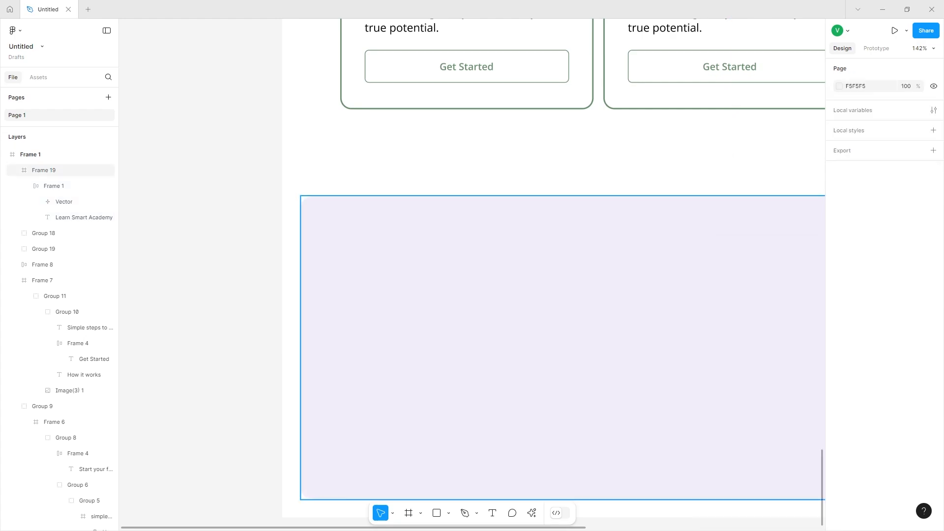
# Duplicate the Learn Smart Academy brand text below the logo and rewrite it as the tagline "Empowering Learners Everyday.".
pyautogui.doubleClick(448, 272)
pyautogui.scroll(-7, 447, 274)
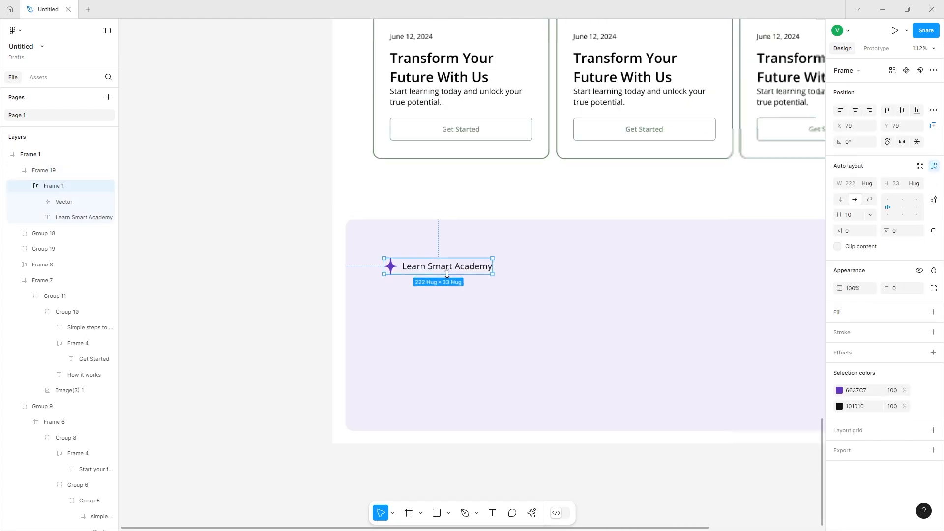
pyautogui.scroll(10, 448, 276)
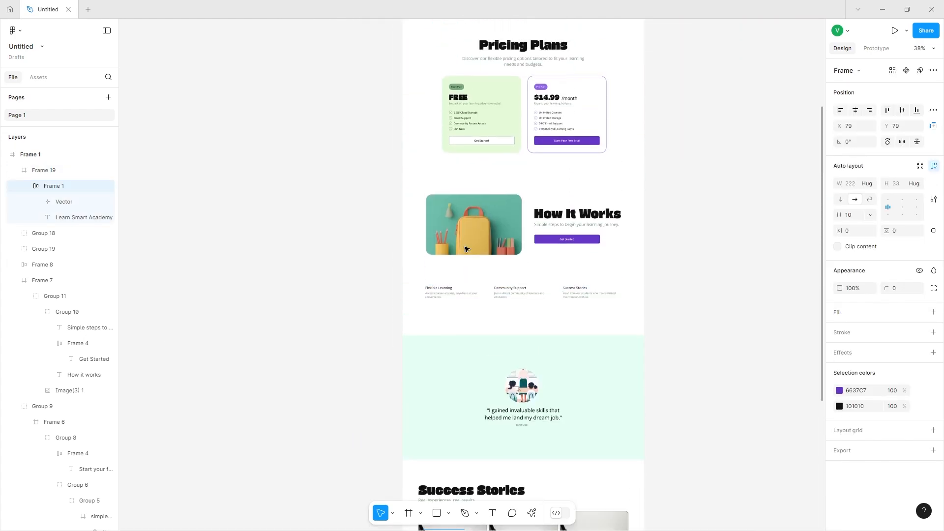
pyautogui.scroll(3, 479, 177)
pyautogui.scroll(-7, 482, 167)
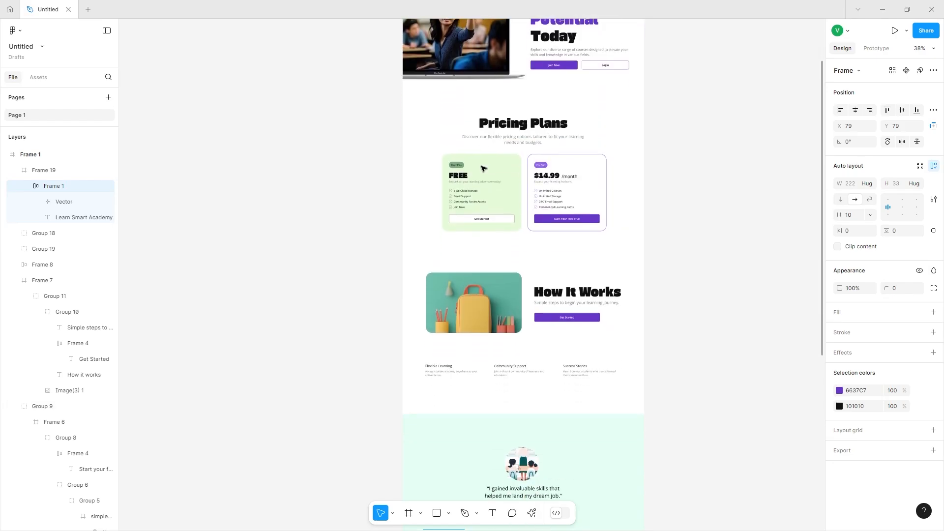
pyautogui.scroll(-8, 482, 168)
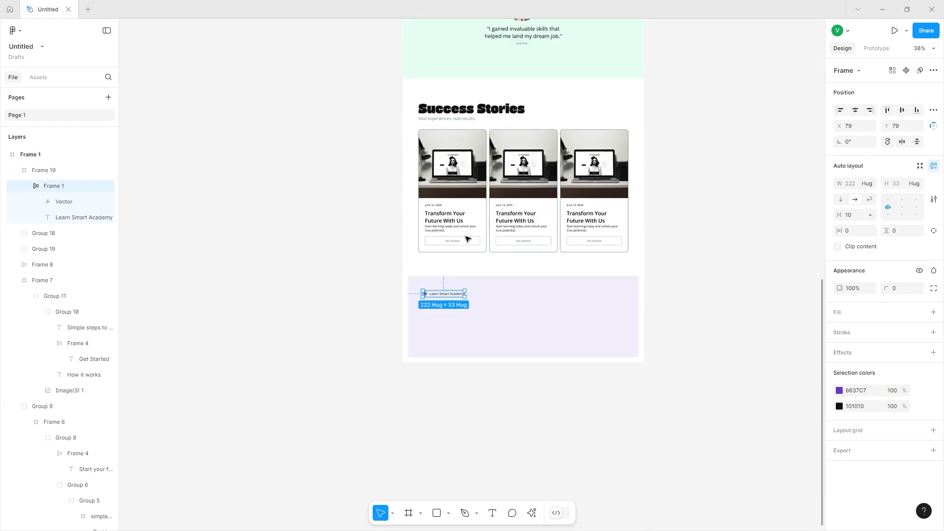
pyautogui.scroll(-2, 441, 314)
pyautogui.scroll(10, 438, 280)
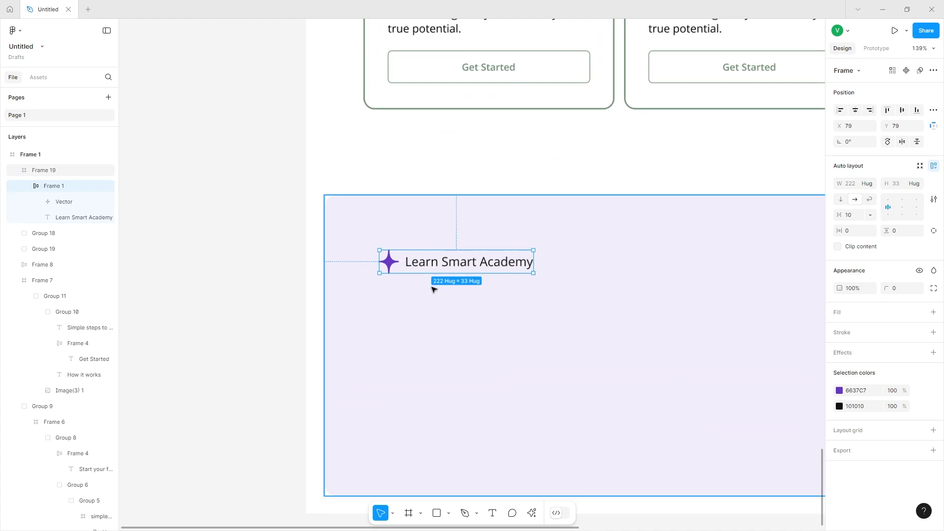
pyautogui.scroll(3, 440, 262)
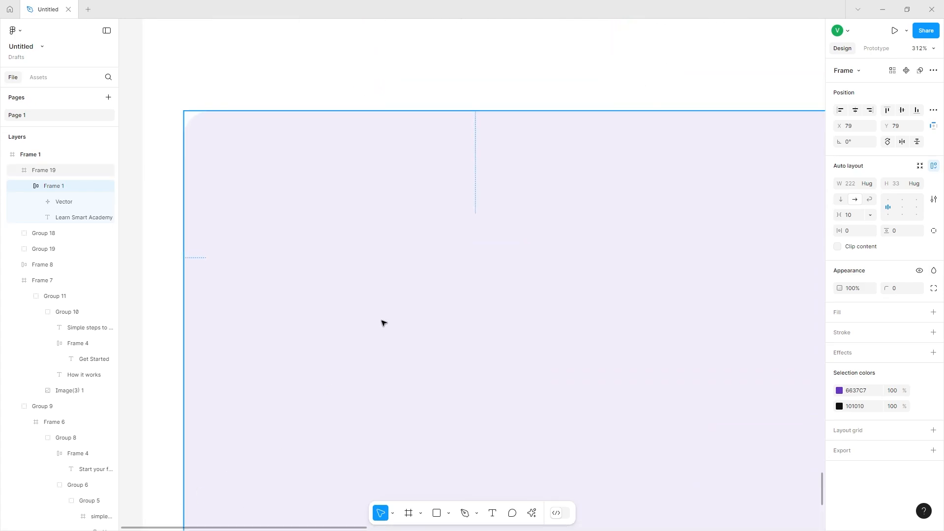
pyautogui.click(423, 266)
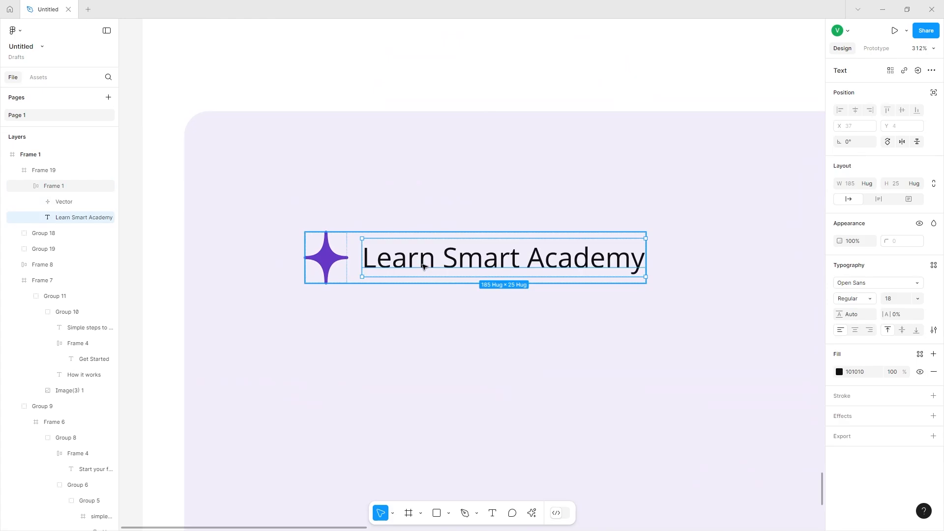
pyautogui.moveTo(422, 262); pyautogui.dragTo(399, 348)
pyautogui.doubleClick(398, 348)
pyautogui.write('Empo')
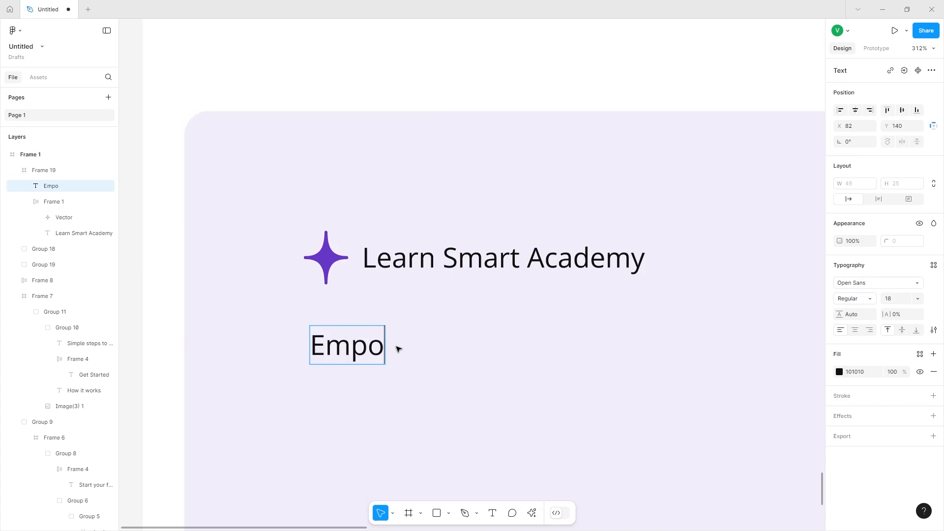
pyautogui.write('wering Lear')
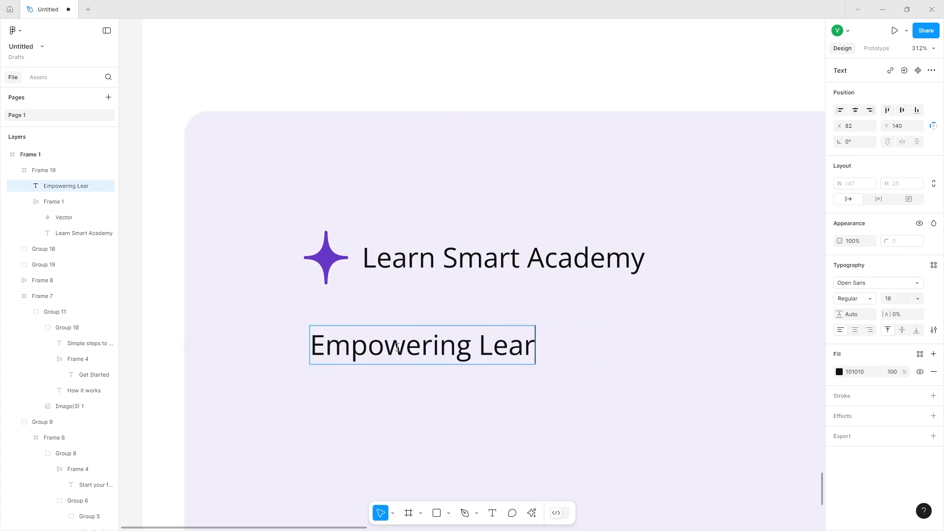
pyautogui.write('ners Everyday.')
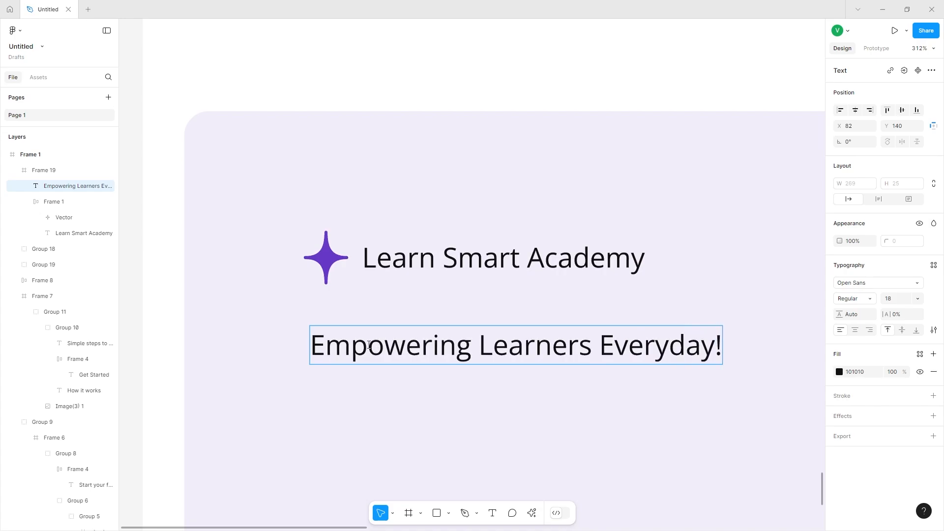
pyautogui.press('Escape')
# Set the tagline's font size to 22.
pyautogui.scroll(-3, 472, 386)
pyautogui.click(918, 298)
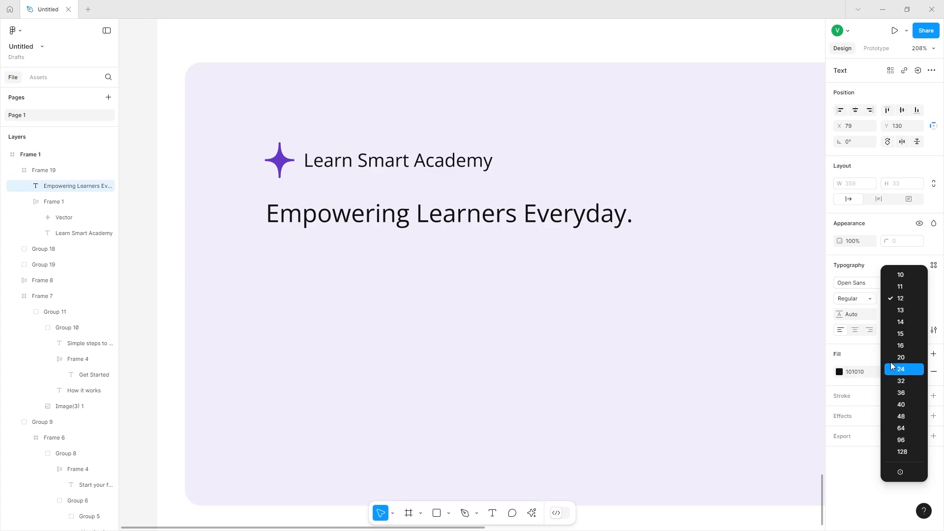
pyautogui.click(892, 365)
pyautogui.hotkey('shift', 'Down')
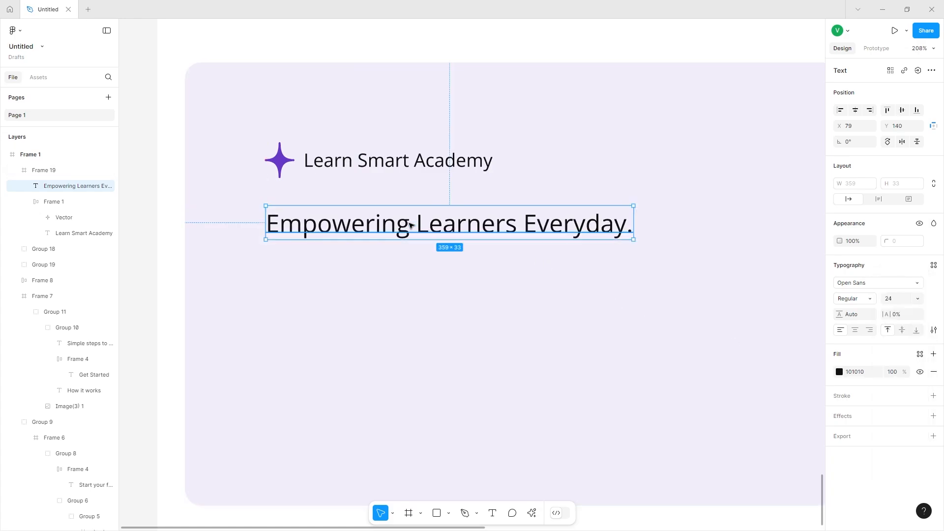
pyautogui.click(897, 299)
pyautogui.write('22')
pyautogui.press('Return')
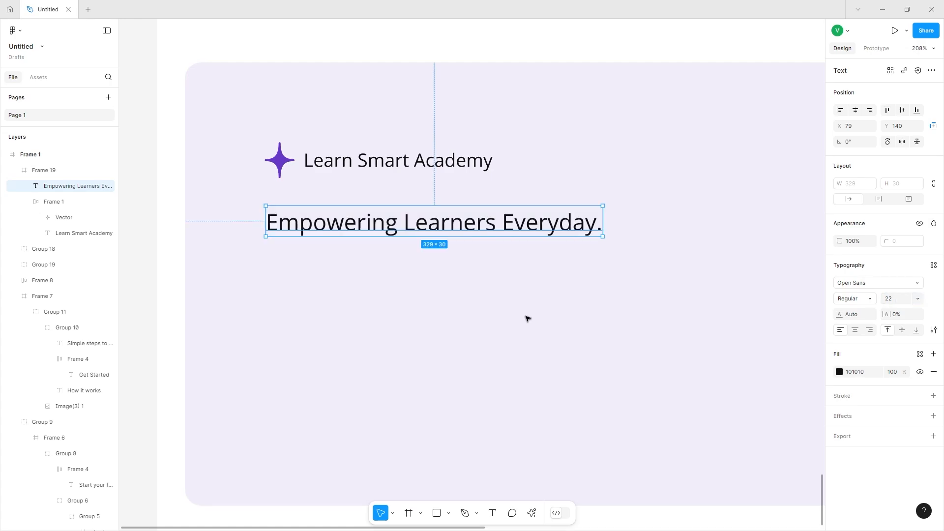
# Duplicate the tagline to the right side of the footer and rename it as the "Company" heading.
pyautogui.moveTo(429, 228); pyautogui.dragTo(787, 167)
pyautogui.click(271, 226)
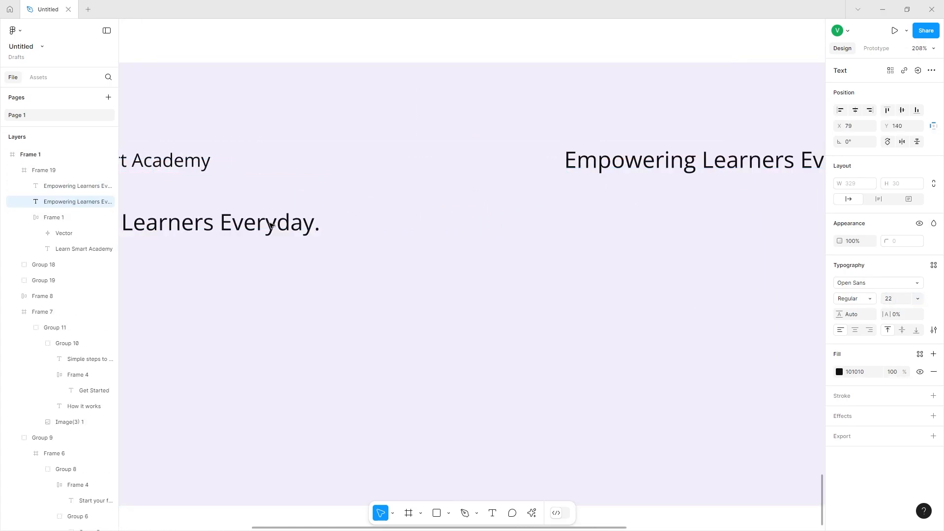
pyautogui.doubleClick(610, 163)
pyautogui.write('Company')
pyautogui.press('Escape')
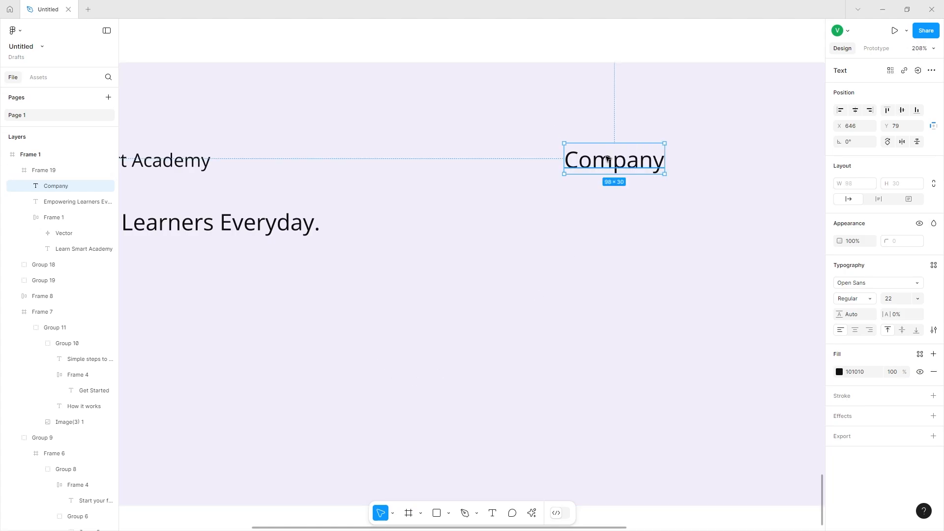
# Duplicate the Company text three times below it as the links About, Careers and Newsroom.
pyautogui.moveTo(601, 161); pyautogui.dragTo(608, 218)
pyautogui.doubleClick(608, 218)
pyautogui.write('About')
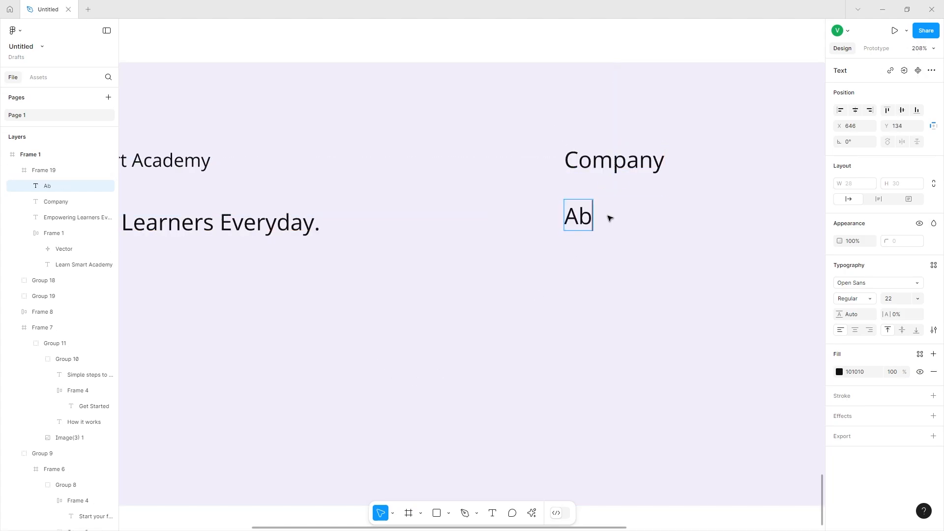
pyautogui.press('Escape')
pyautogui.hotkey('ctrl', 'd')
pyautogui.doubleClick(603, 279)
pyautogui.write('Careers')
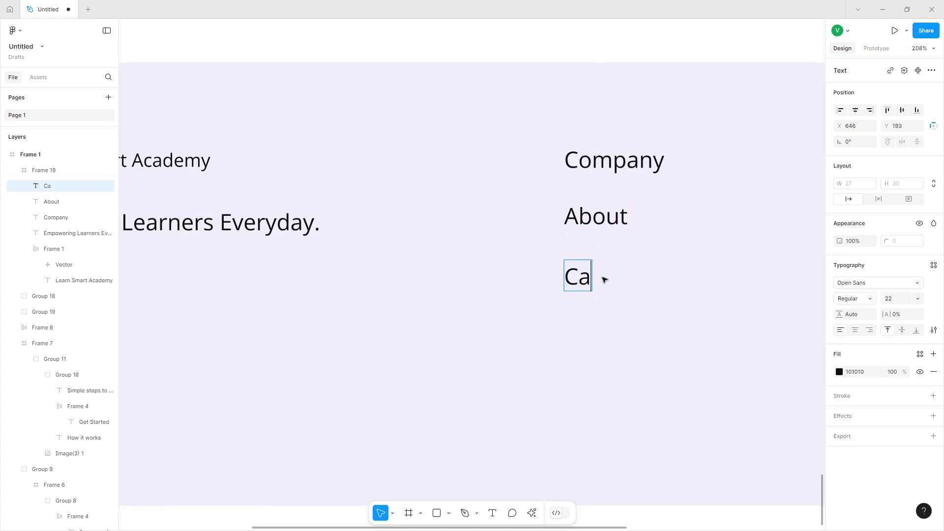
pyautogui.press('Escape')
pyautogui.hotkey('ctrl', 'd')
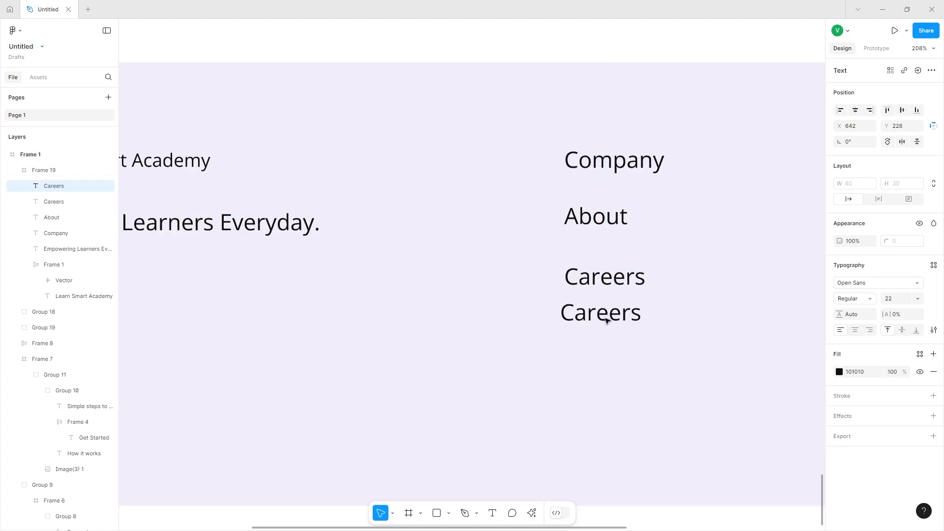
pyautogui.doubleClick(608, 324)
pyautogui.write('Newsroom')
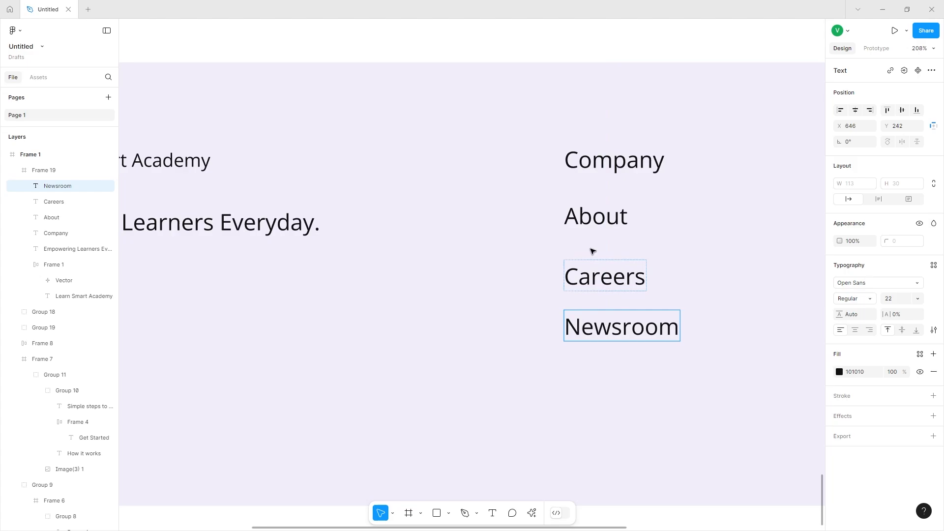
# Group the four company texts and turn the group into a vertical auto layout frame with 24 spacing.
pyautogui.click(605, 277)
pyautogui.keyDown('shift'); pyautogui.click(597, 216); pyautogui.keyUp('shift')
pyautogui.keyDown('shift'); pyautogui.click(605, 162); pyautogui.keyUp('shift')
pyautogui.keyDown('shift'); pyautogui.click(605, 329); pyautogui.keyUp('shift')
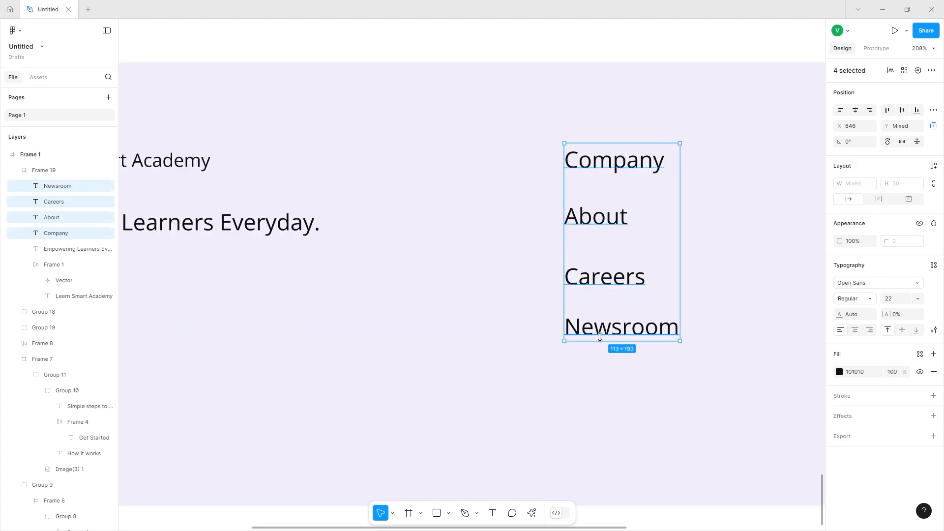
pyautogui.hotkey('ctrl', 'g')
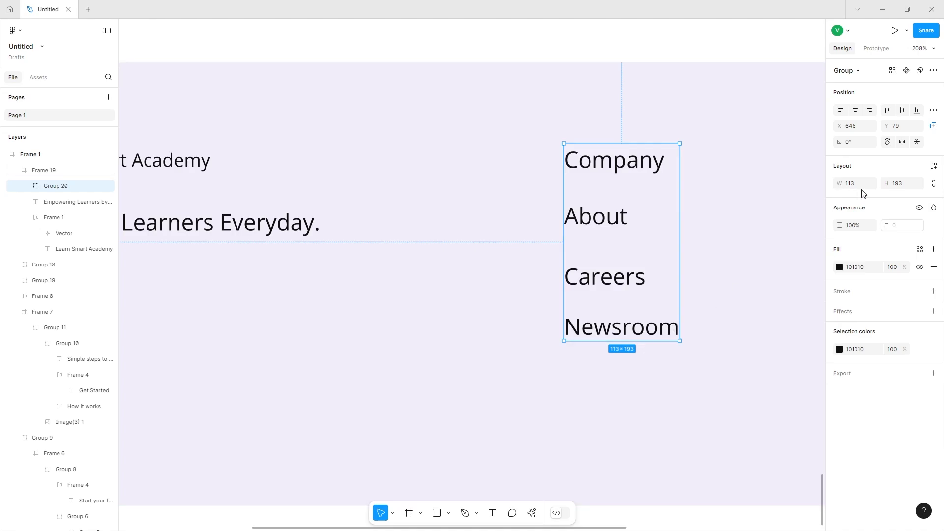
pyautogui.click(934, 166)
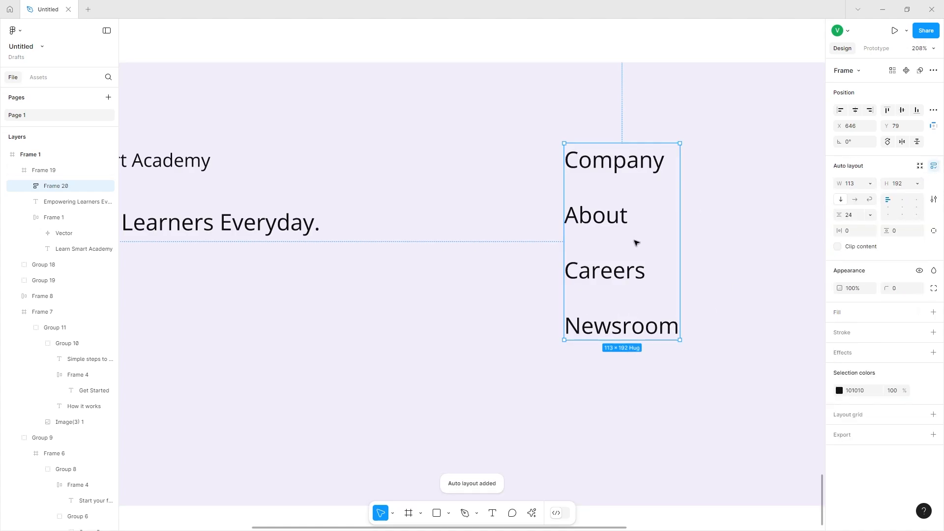
# Duplicate the company link column to its right and rename its heading as "Features".
pyautogui.hscroll(3, 613, 289)
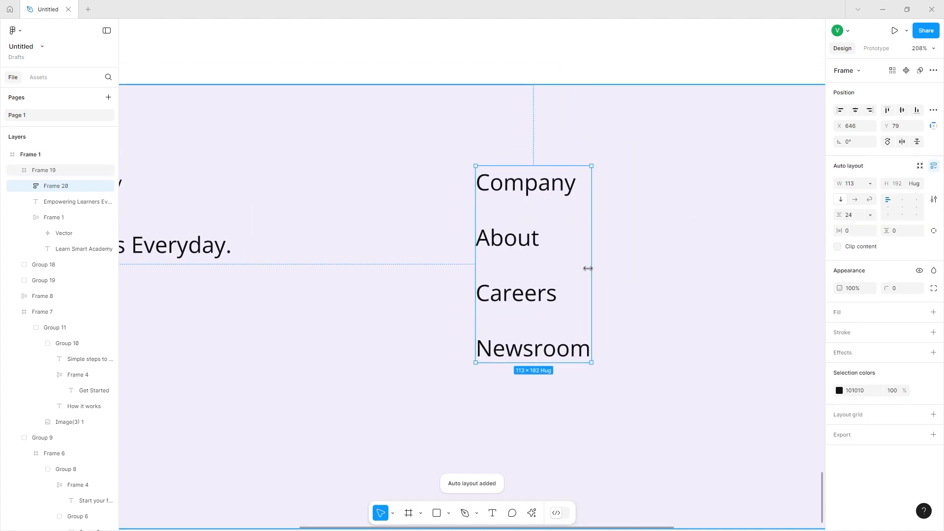
pyautogui.hscroll(6, 588, 269)
pyautogui.hotkey('ctrl', 'd')
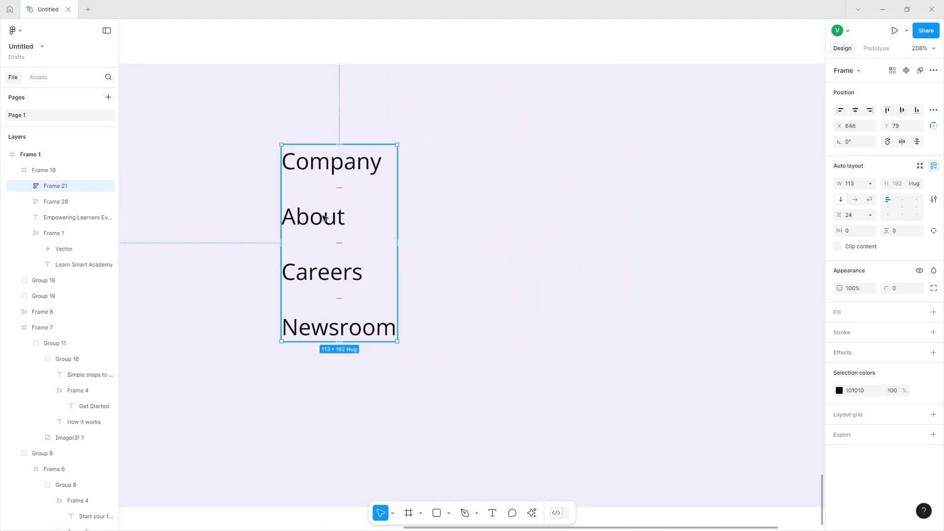
pyautogui.moveTo(325, 218); pyautogui.dragTo(532, 220)
pyautogui.doubleClick(552, 169)
pyautogui.write('e')
pyautogui.write('Features')
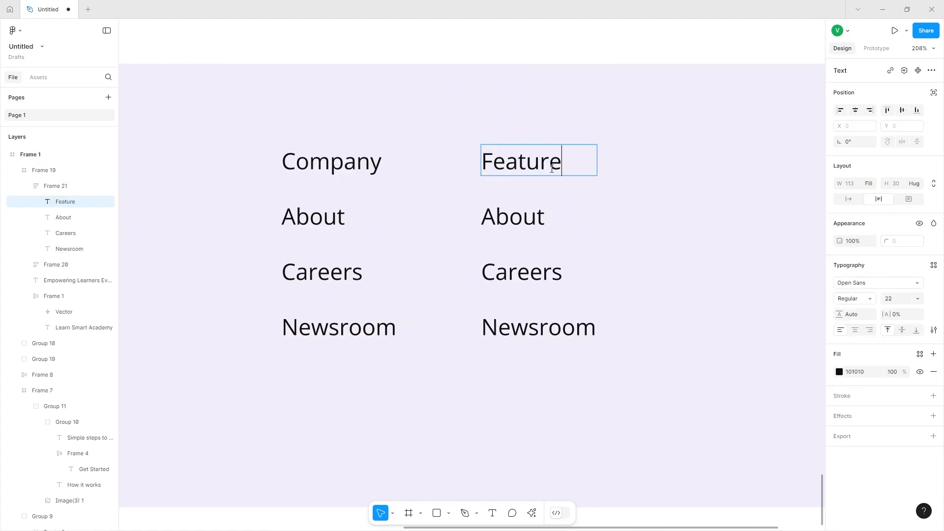
# Rename the second column's next two links as "Accessibilty" and "Interactive Learning".
pyautogui.doubleClick(494, 206)
pyautogui.write('Accessibilty')
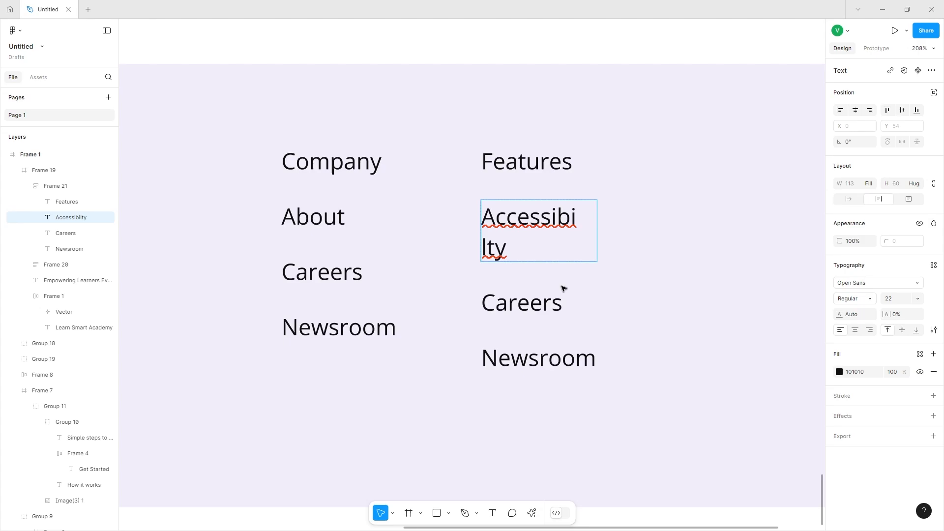
pyautogui.press('Escape')
pyautogui.click(547, 271)
pyautogui.doubleClick(548, 271)
pyautogui.write('Inter')
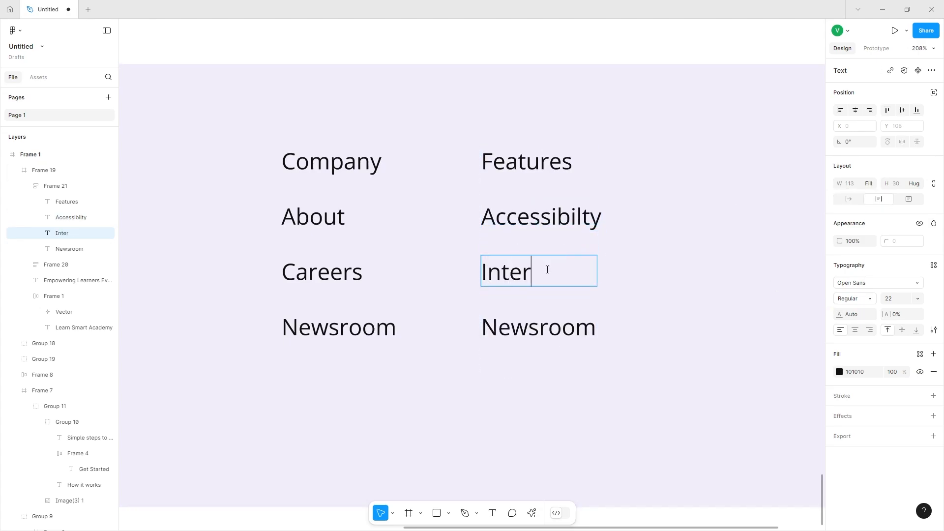
pyautogui.write('active Learning')
pyautogui.press('Escape')
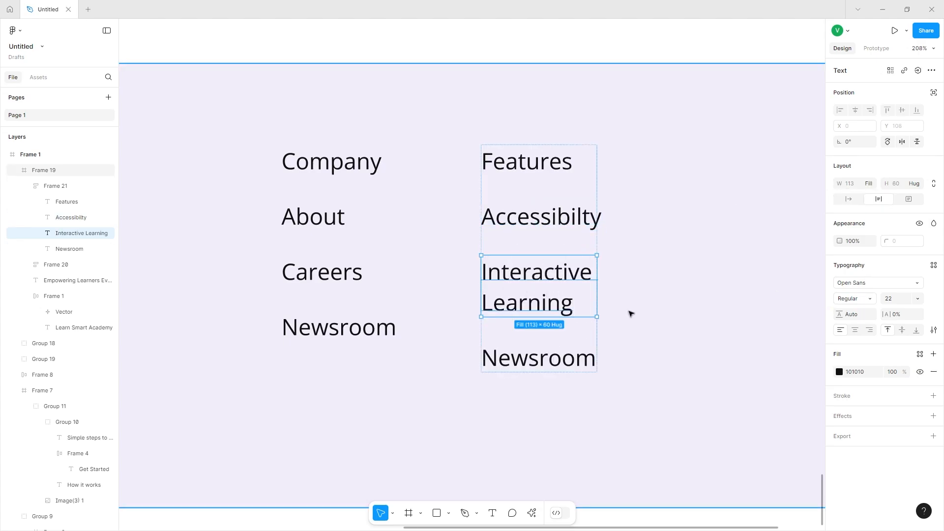
# Rename the second column's last link as "Blog".
pyautogui.press('Tab')
pyautogui.press('Return')
pyautogui.write('Blog')
pyautogui.press('Escape')
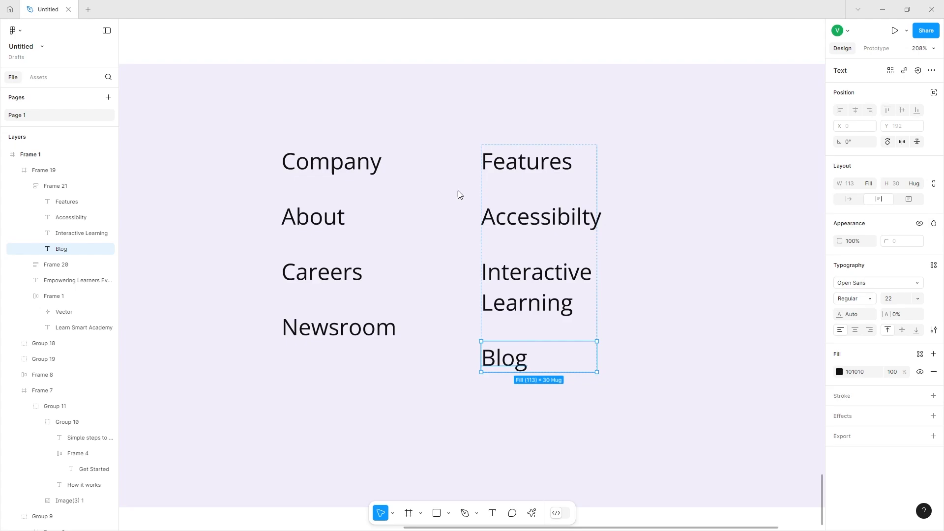
# Set the "Interactive Learning" link's width to hug its contents so it fits on one line.
pyautogui.click(527, 281)
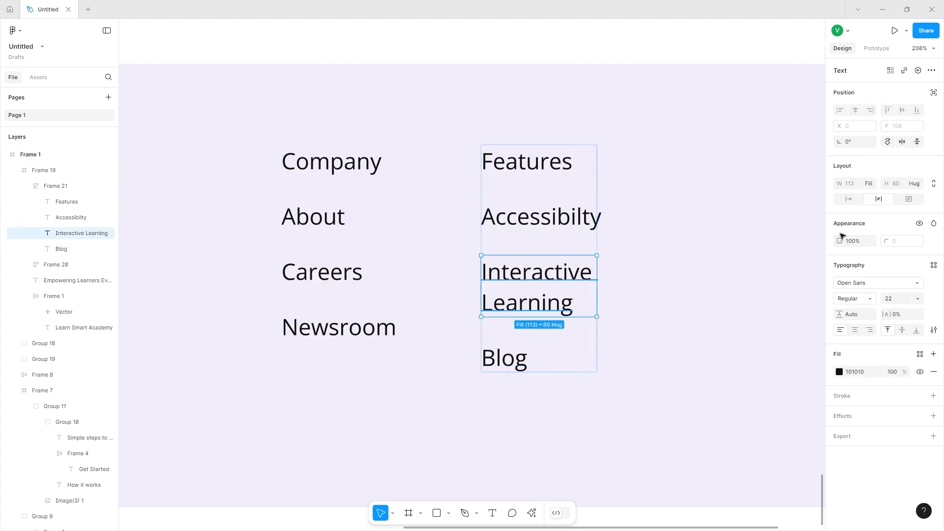
pyautogui.click(856, 204)
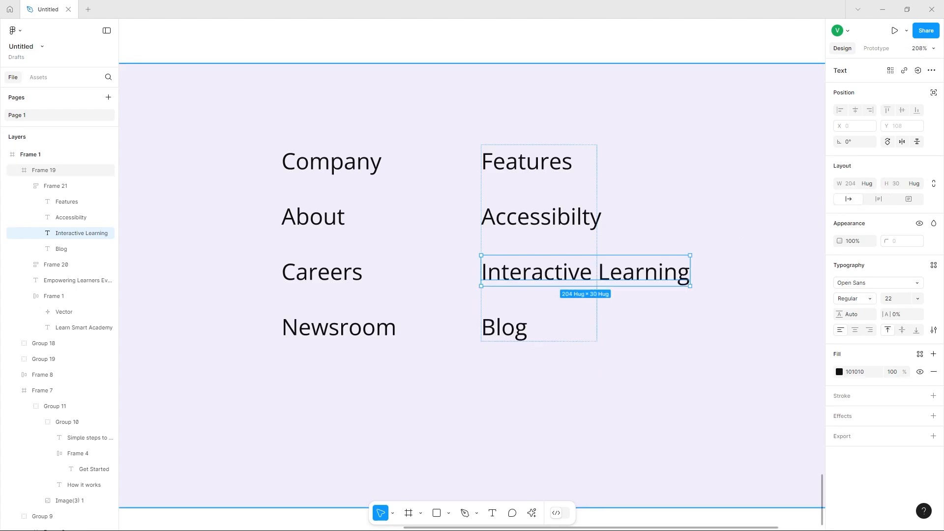
# Duplicate the Features link column to its right.
pyautogui.hscroll(5, 615, 251)
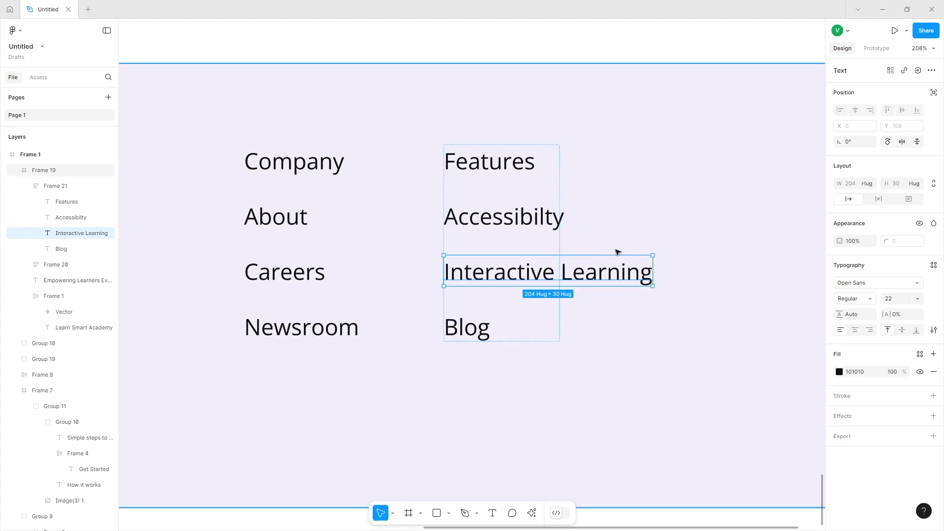
pyautogui.click(472, 171)
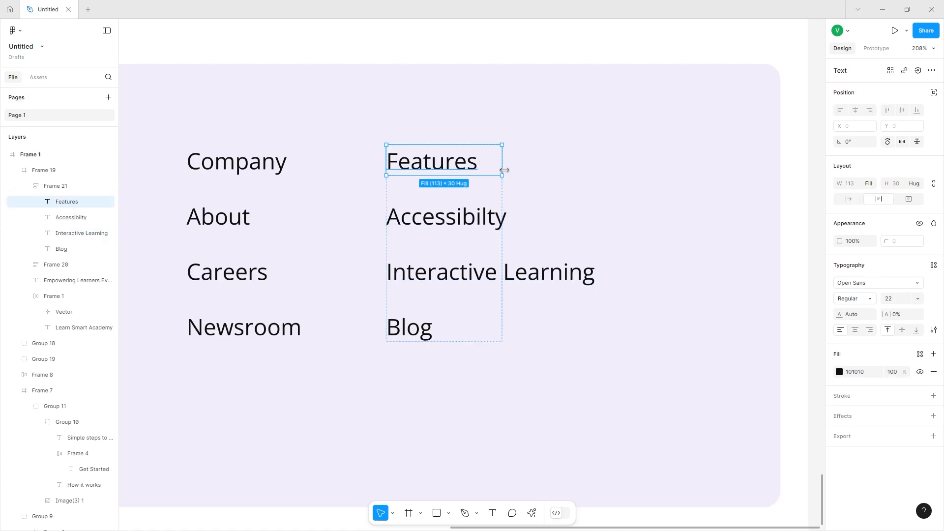
pyautogui.click(497, 187)
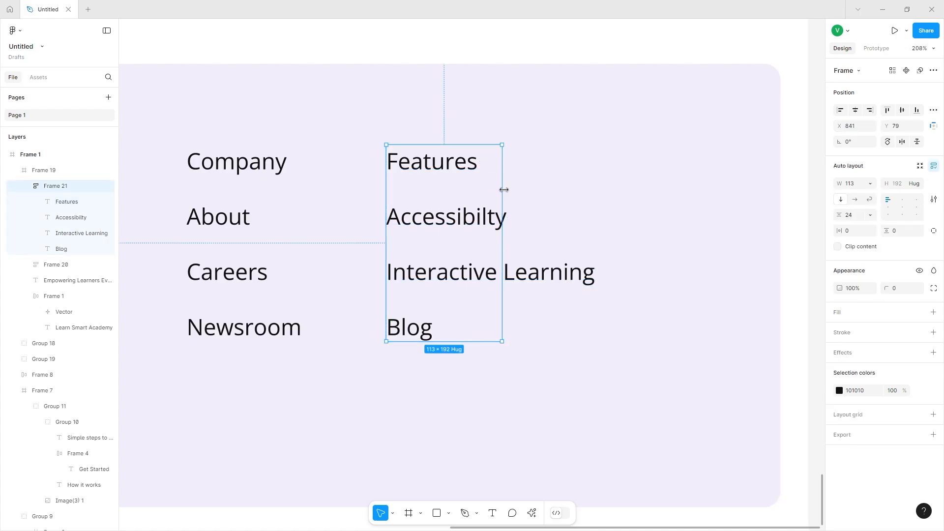
pyautogui.moveTo(428, 194); pyautogui.dragTo(605, 192)
# Rename the third column's heading as "Social".
pyautogui.click(605, 154)
pyautogui.doubleClick(604, 154)
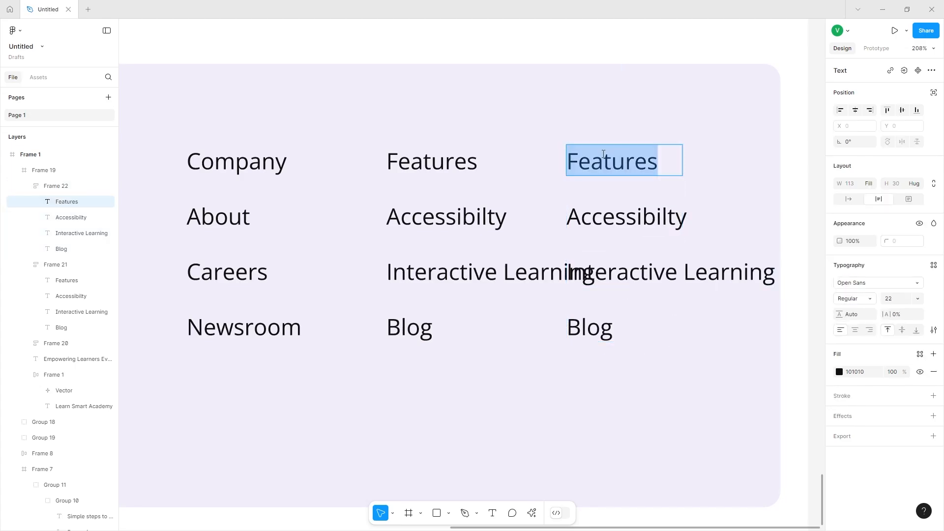
pyautogui.write('Social')
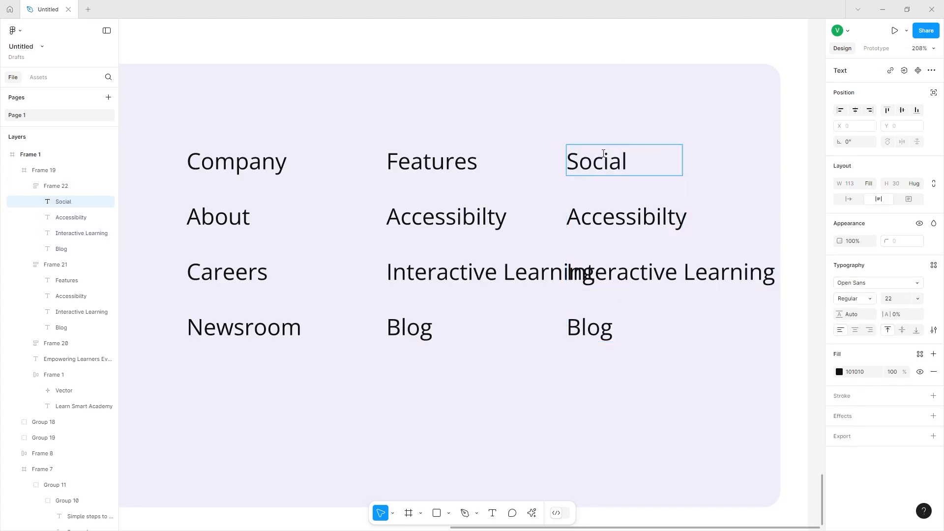
# Rename the third column's links as "Youtube" and "Threads".
pyautogui.doubleClick(617, 208)
pyautogui.write('Yout')
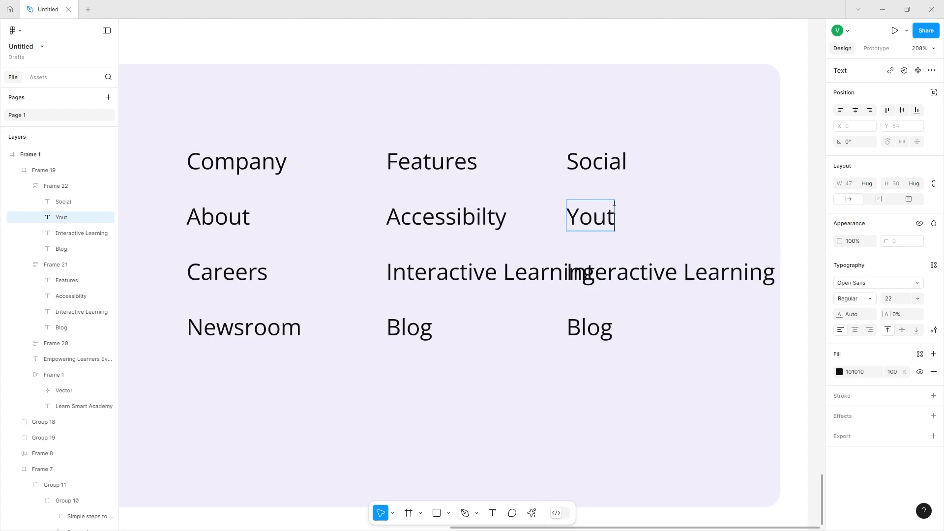
pyautogui.write('ube')
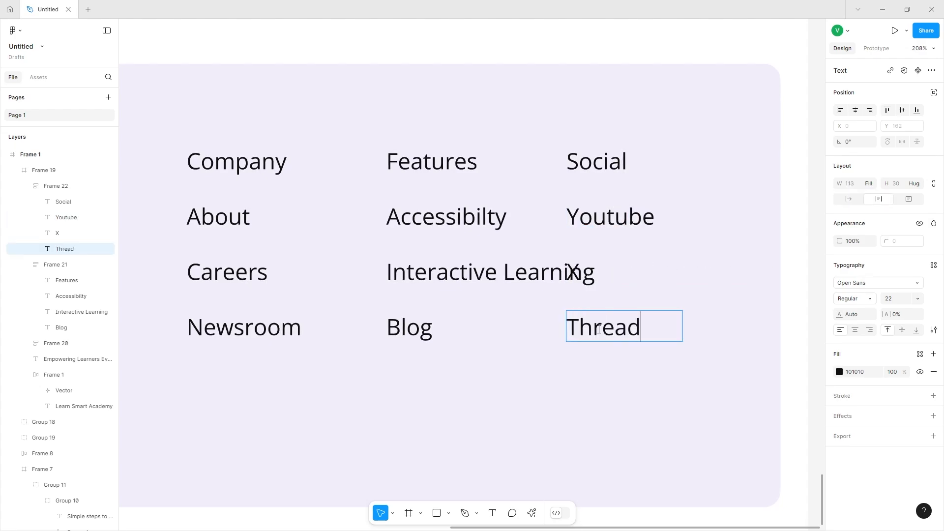
pyautogui.write('s')
# Rename the third column's third link as "Instagram".
pyautogui.doubleClick(573, 270)
pyautogui.write('Insa')
pyautogui.press('BackSpace')
pyautogui.press('BackSpace')
pyautogui.write('stagram')
# Wrap the three link columns in a horizontal auto layout frame and widen the gap between them.
pyautogui.scroll(-1, 592, 318)
pyautogui.moveTo(666, 206); pyautogui.dragTo(669, 208)
pyautogui.keyDown('shift'); pyautogui.click(492, 230); pyautogui.keyUp('shift')
pyautogui.keyDown('shift'); pyautogui.click(283, 216); pyautogui.keyUp('shift')
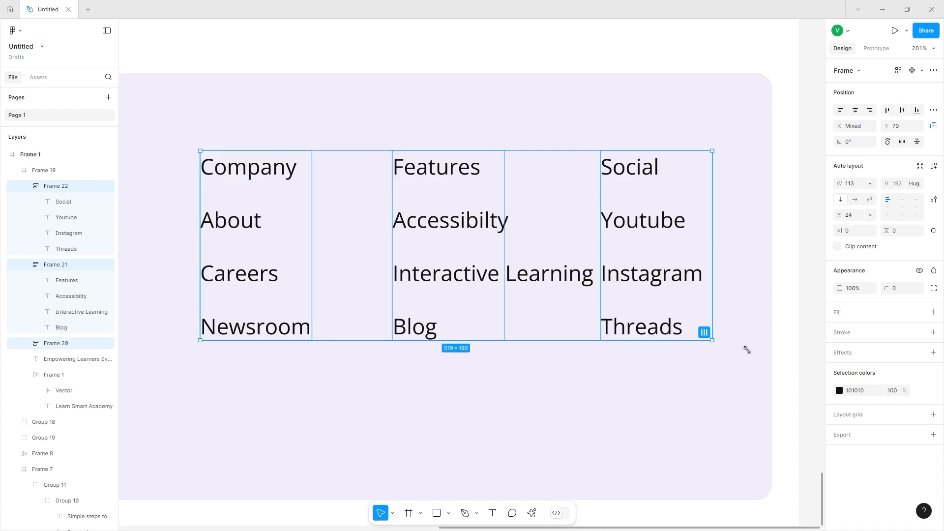
pyautogui.hotkey('ctrl', 'alt', 't')
pyautogui.hscroll(-3, 486, 290)
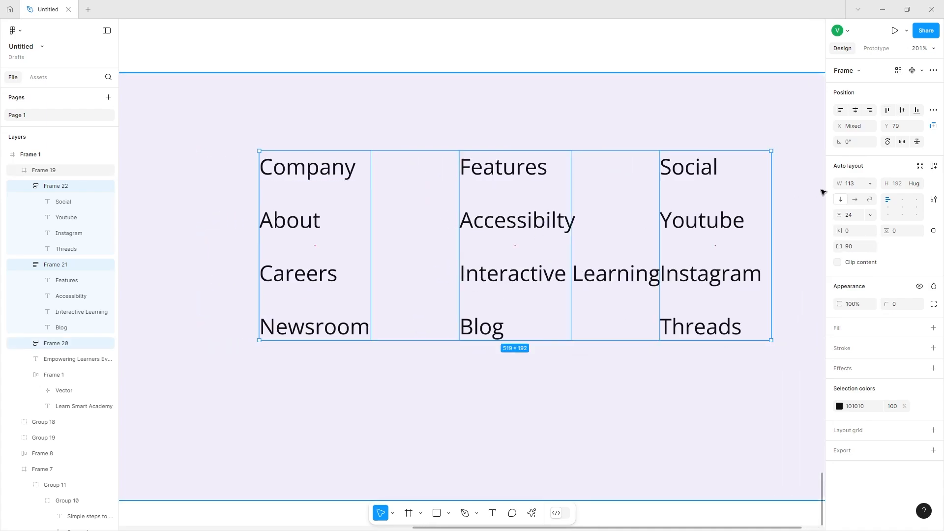
pyautogui.hotkey('shift', 'a')
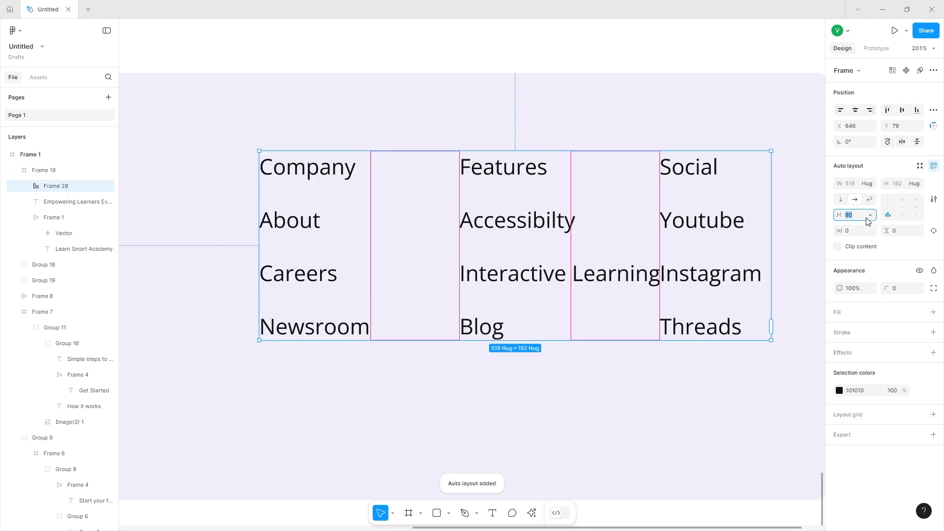
pyautogui.moveTo(839, 214); pyautogui.dragTo(862, 215)
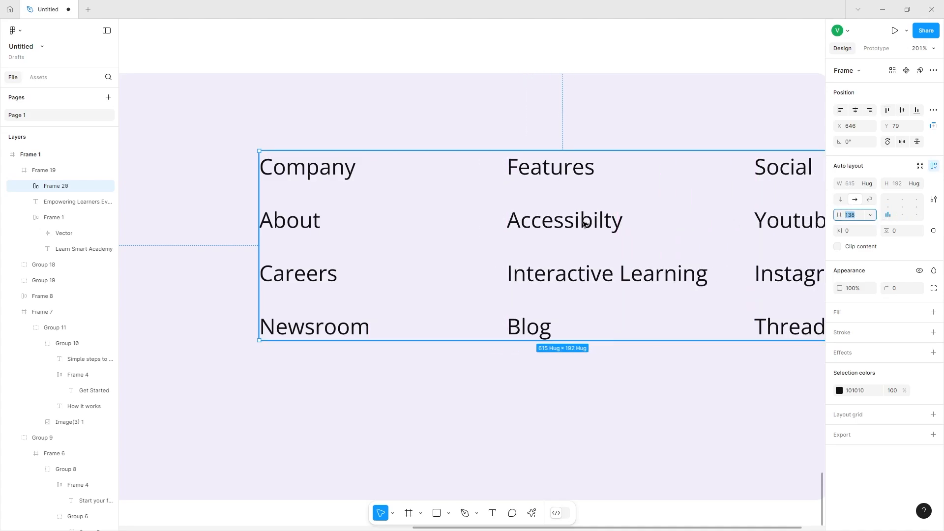
pyautogui.scroll(-5, 588, 225)
pyautogui.moveTo(588, 226); pyautogui.dragTo(548, 221)
# Create a text style named "footer link" from the Company heading text.
pyautogui.doubleClick(386, 186)
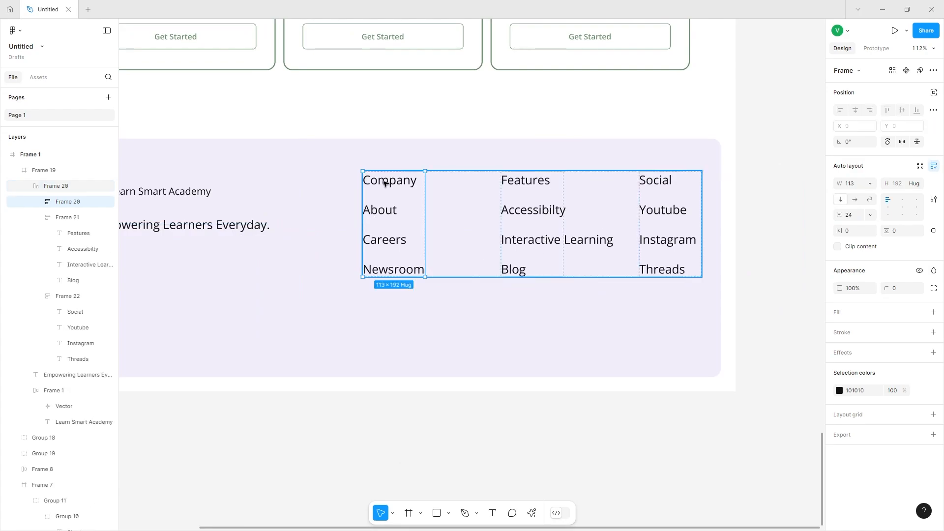
pyautogui.click(408, 184)
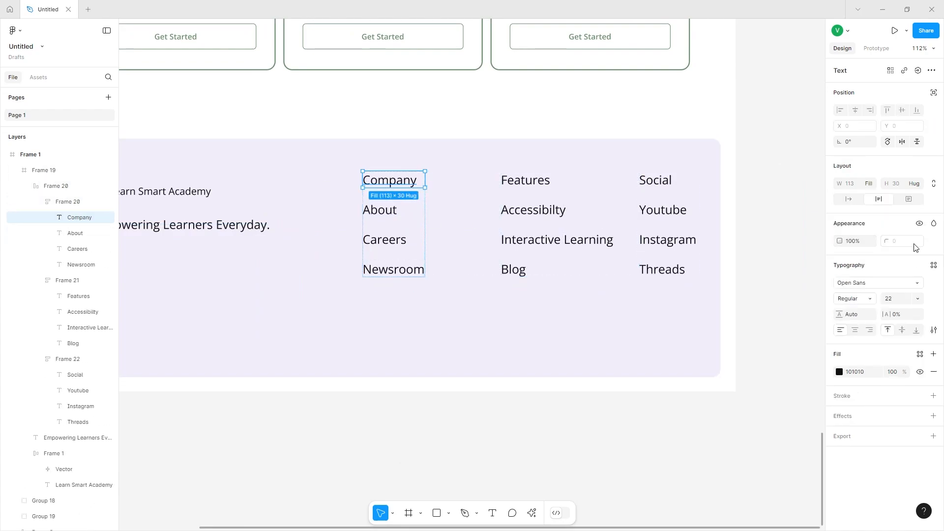
pyautogui.click(933, 266)
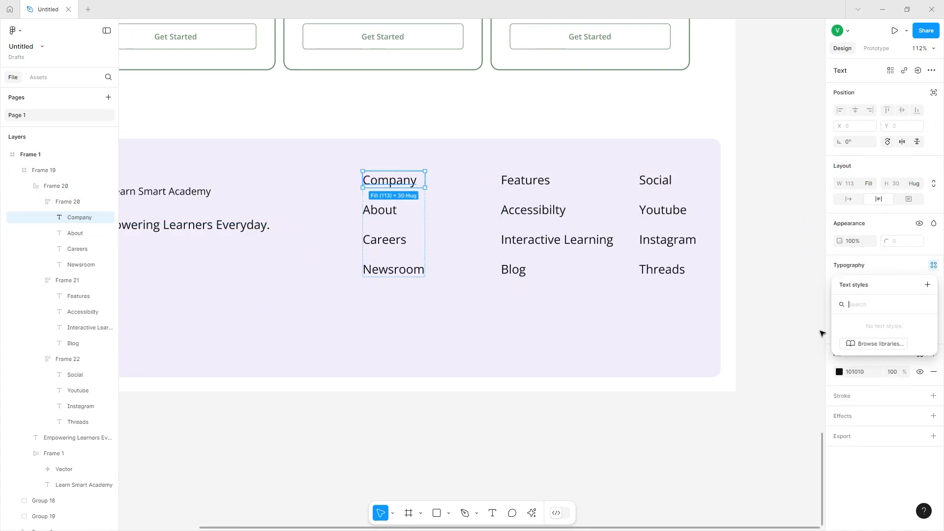
pyautogui.click(928, 285)
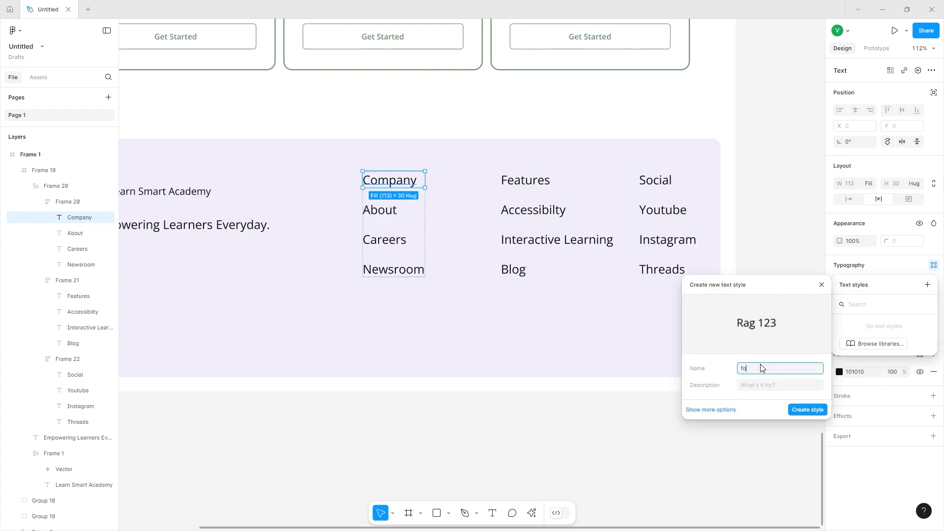
pyautogui.write('footer link')
pyautogui.press('Return')
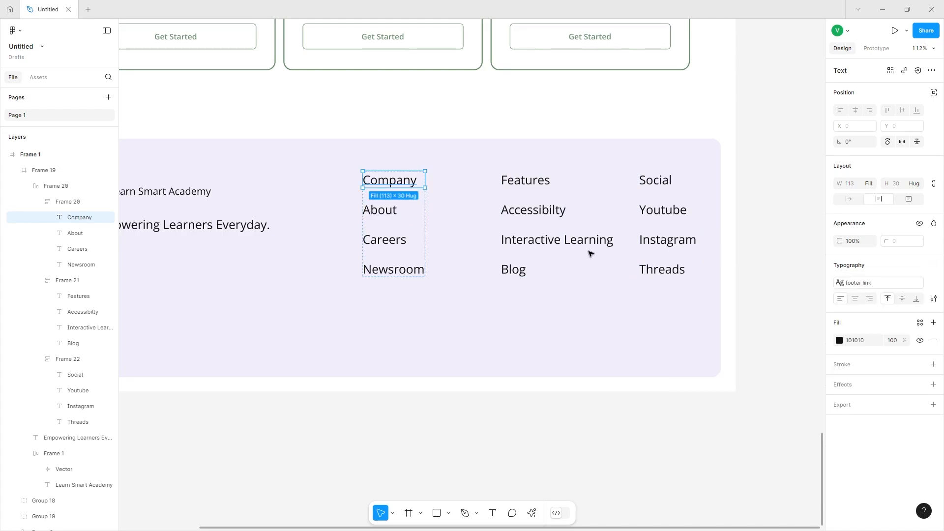
# Apply the "footer link" text style to all texts in the three link columns.
pyautogui.doubleClick(384, 214)
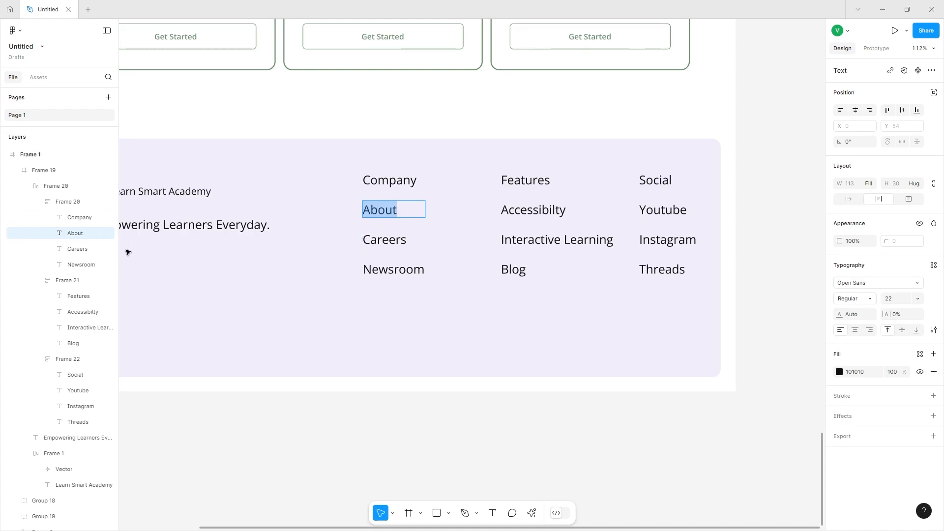
pyautogui.keyDown('shift'); pyautogui.click(68, 265); pyautogui.keyUp('shift')
pyautogui.click(934, 265)
pyautogui.click(843, 326)
pyautogui.click(72, 296)
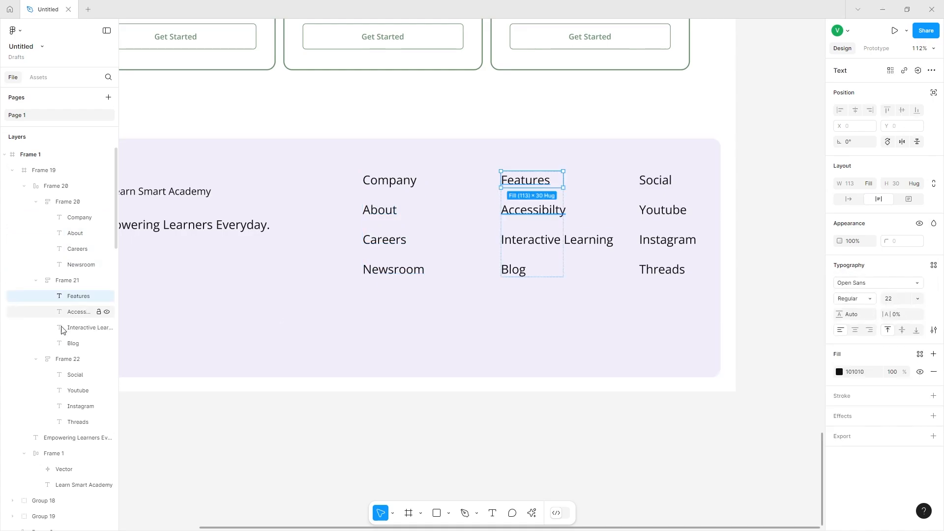
pyautogui.keyDown('shift'); pyautogui.click(71, 422); pyautogui.keyUp('shift')
pyautogui.click(934, 265)
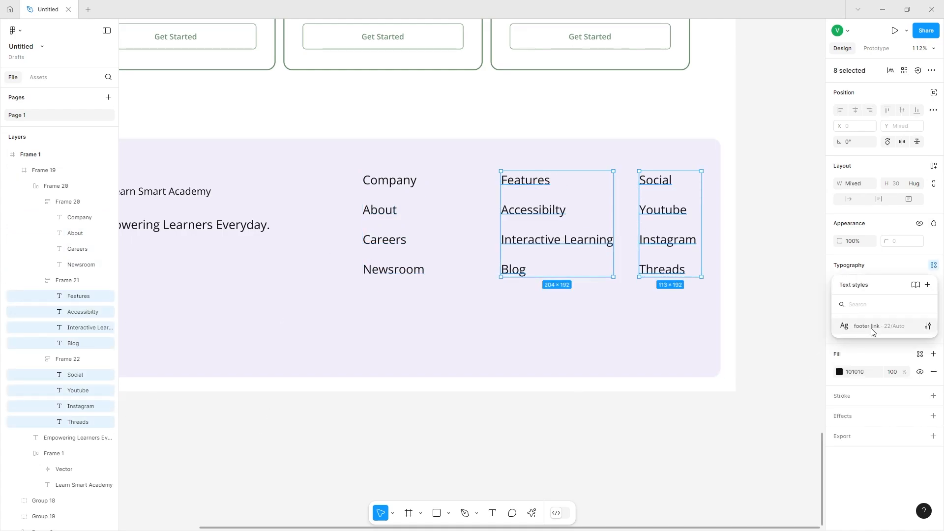
pyautogui.click(874, 331)
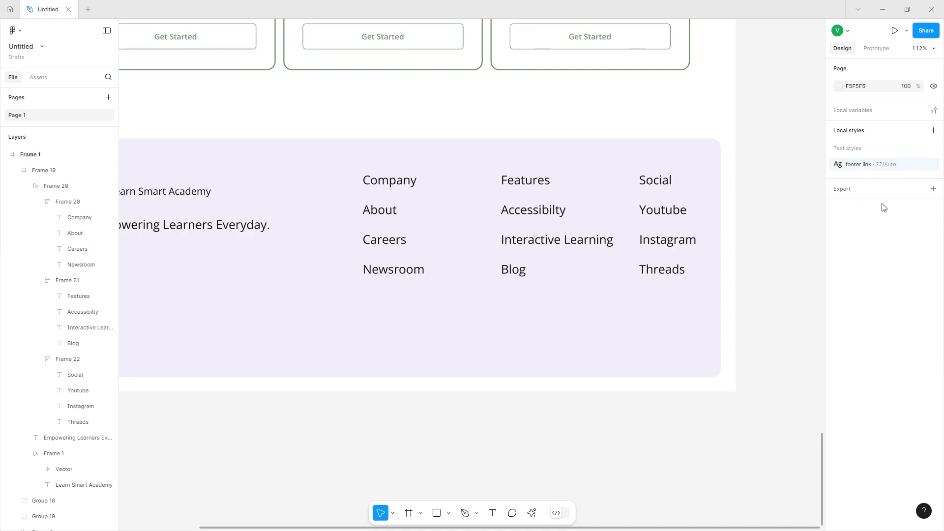
# Edit the "footer link" text style's font size to 16.
pyautogui.click(932, 165)
pyautogui.click(771, 325)
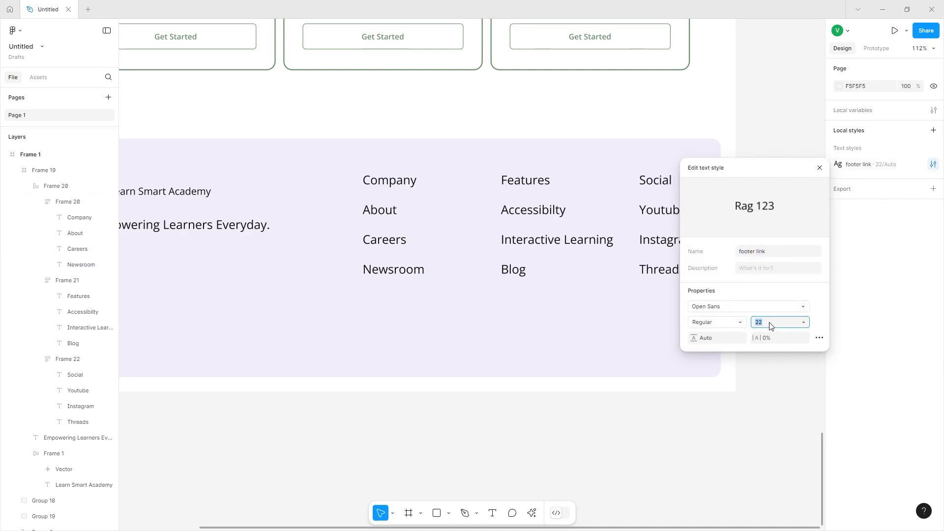
pyautogui.press('Return')
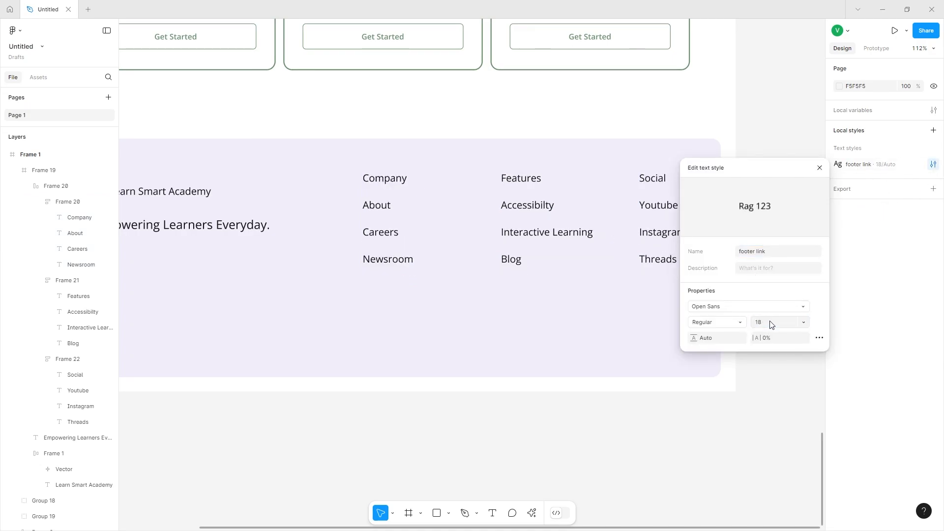
pyautogui.click(770, 325)
pyautogui.write('16')
pyautogui.press('Return')
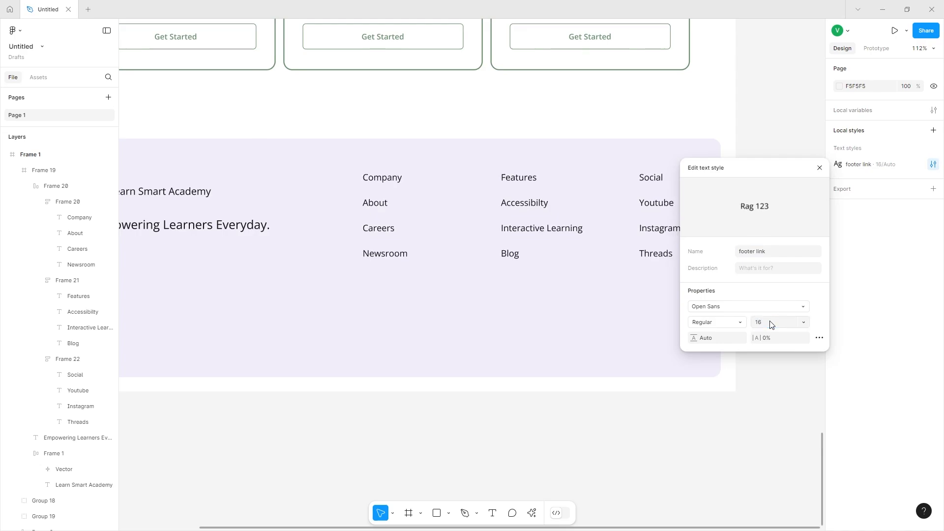
pyautogui.hotkey('ctrl', 'z')
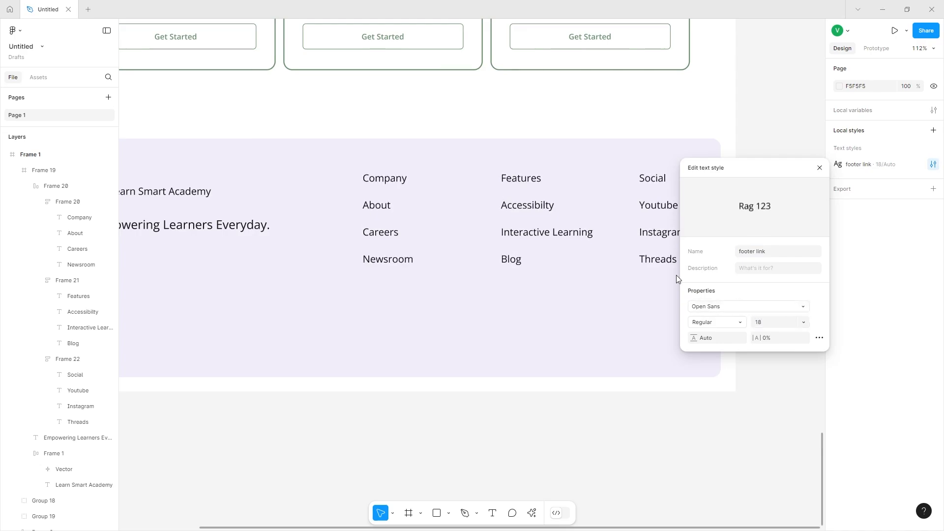
pyautogui.click(773, 325)
pyautogui.write('16')
pyautogui.press('Return')
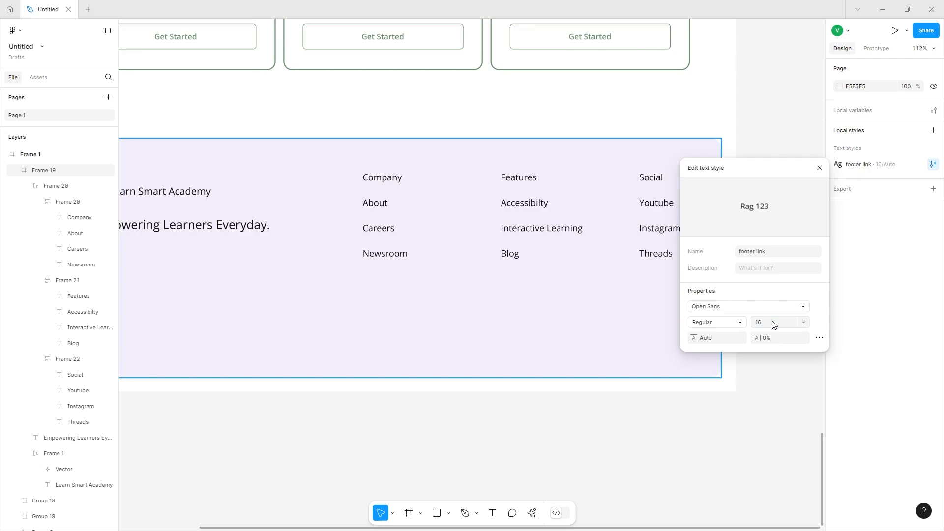
pyautogui.click(540, 263)
pyautogui.click(681, 500)
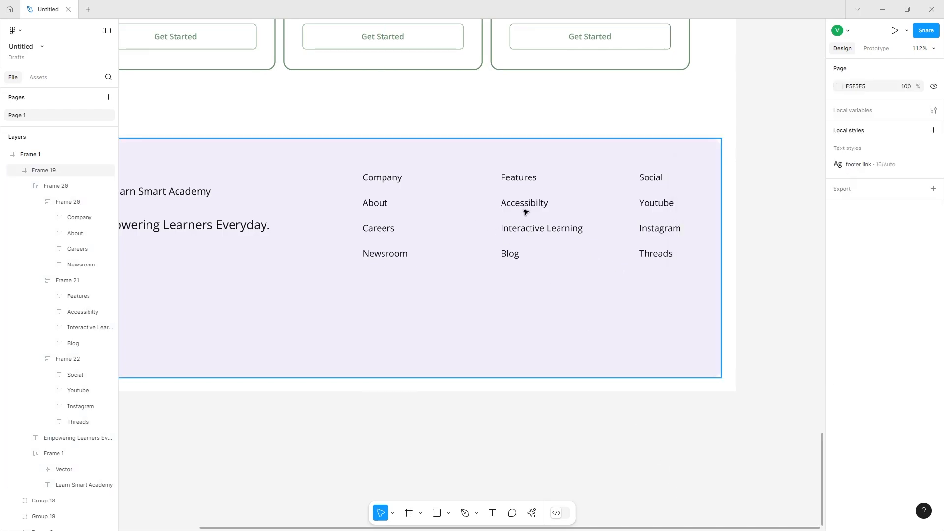
# Set the gap between the link columns to 75.
pyautogui.click(526, 211)
pyautogui.moveTo(461, 213); pyautogui.dragTo(444, 211)
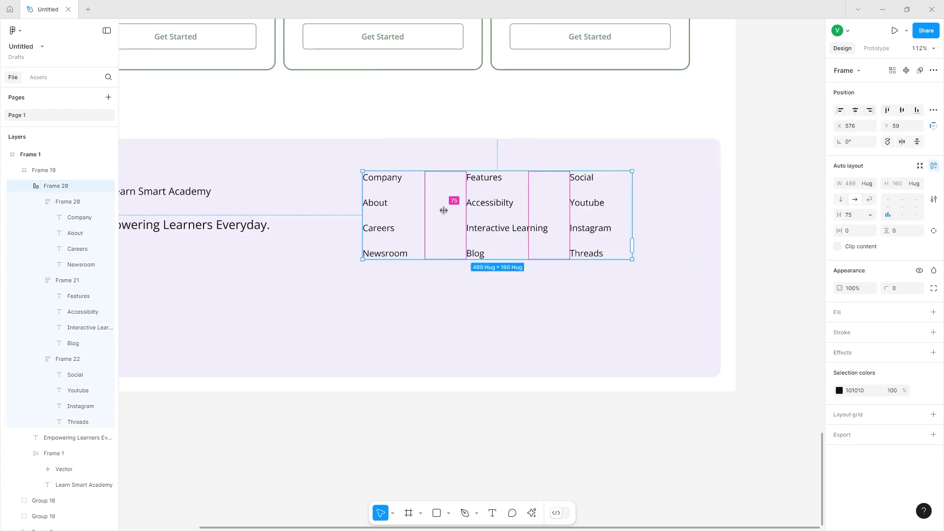
# Move the link columns frame to the footer's right margin, using a temporary spacer rectangle and then deleting it.
pyautogui.moveTo(484, 241); pyautogui.dragTo(567, 243)
pyautogui.hscroll(-5, 544, 252)
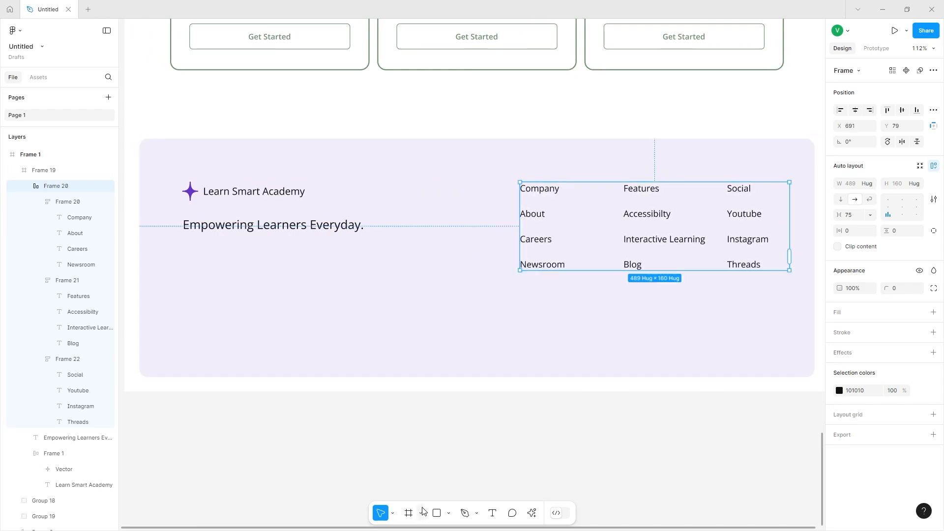
pyautogui.moveTo(140, 180)
pyautogui.mouseDown()
pyautogui.moveTo(193, 298)
pyautogui.moveTo(183, 301)
pyautogui.mouseUp()
pyautogui.moveTo(145, 262); pyautogui.dragTo(778, 276)
pyautogui.click(733, 233)
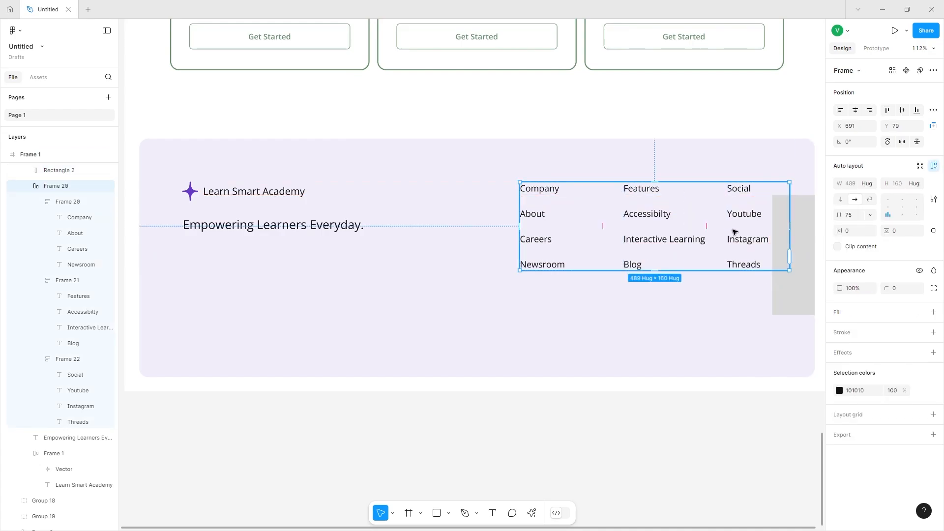
pyautogui.moveTo(733, 233); pyautogui.dragTo(737, 232)
pyautogui.click(802, 241)
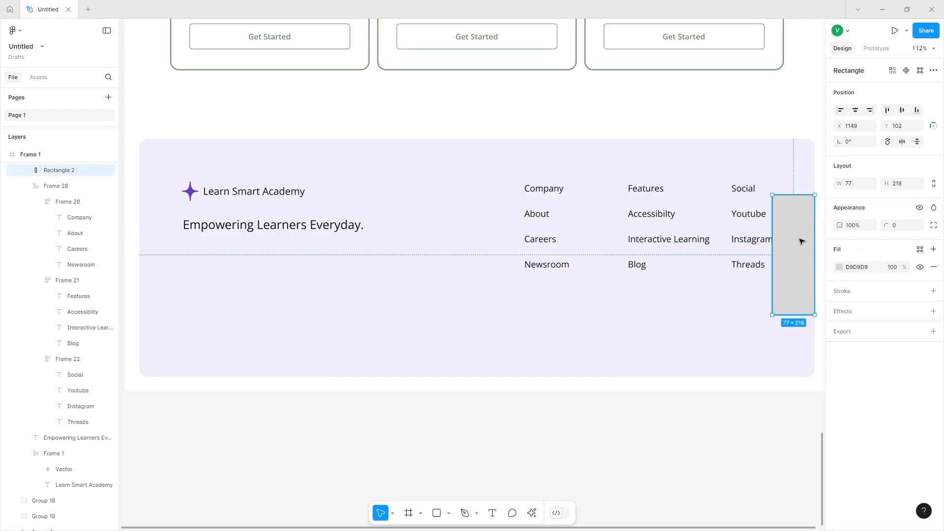
pyautogui.press('Delete')
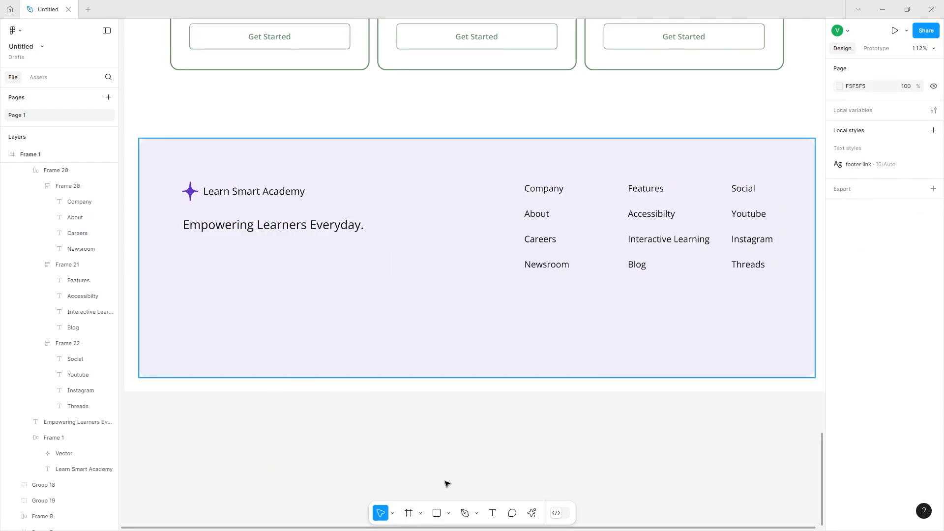
# Draw a horizontal divider line across the footer beneath the logo and link columns with the Pen tool.
pyautogui.click(464, 512)
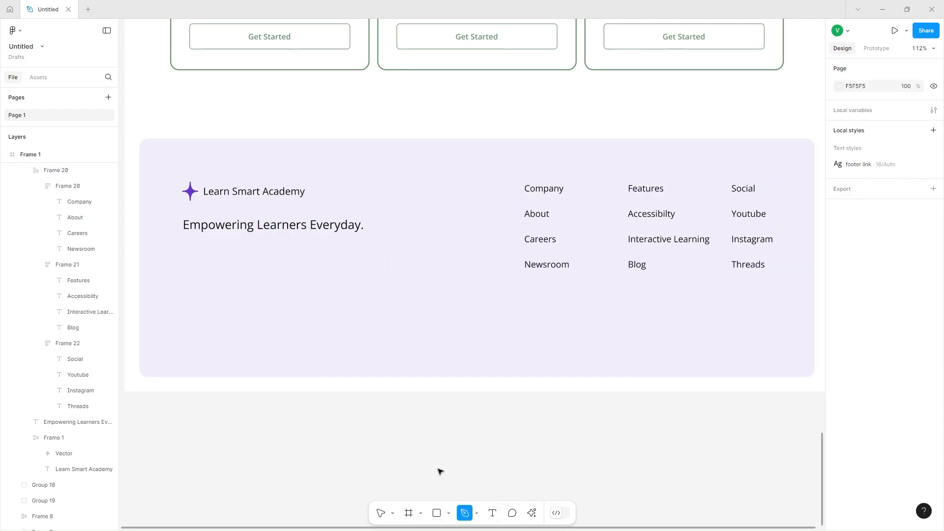
pyautogui.click(184, 307)
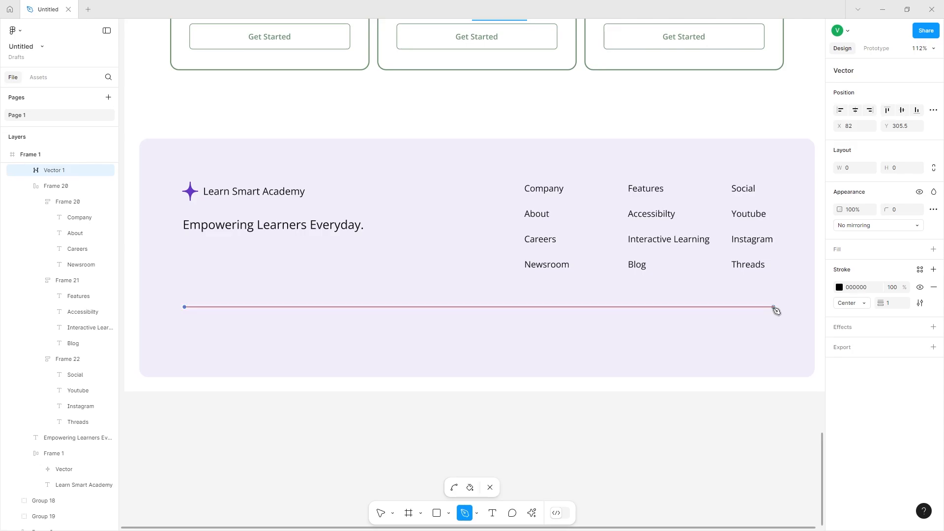
pyautogui.click(774, 307)
pyautogui.press('Escape')
# Set the divider's stroke weight to 2 and give both ends Round caps.
pyautogui.moveTo(882, 303); pyautogui.dragTo(888, 304)
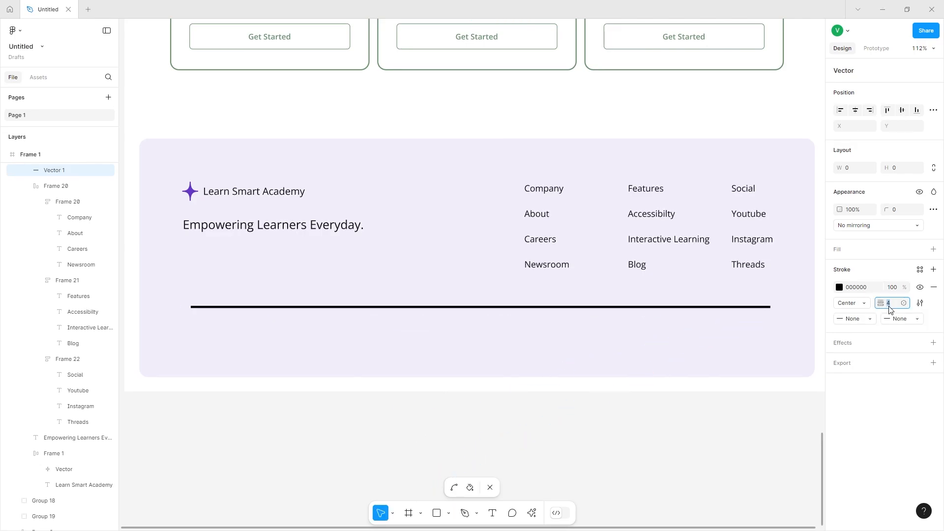
pyautogui.write('2')
pyautogui.press('Return')
pyautogui.click(874, 317)
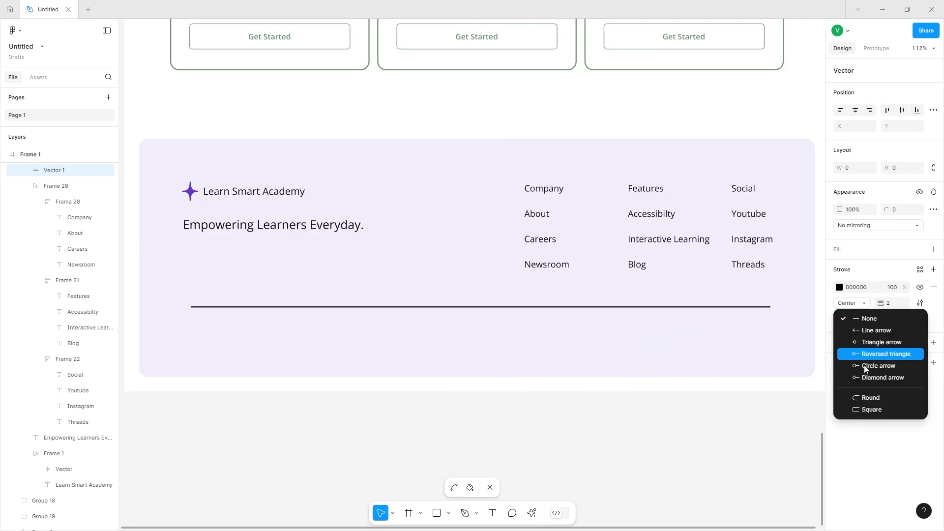
pyautogui.click(872, 396)
pyautogui.click(884, 320)
pyautogui.click(881, 316)
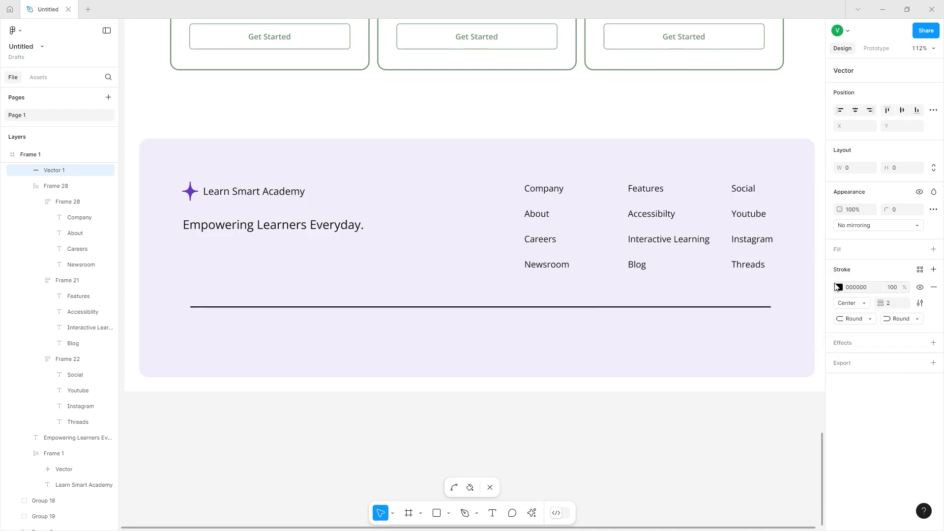
# Change the divider's stroke color to the purple 6637C7 swatch.
pyautogui.click(839, 287)
pyautogui.click(756, 482)
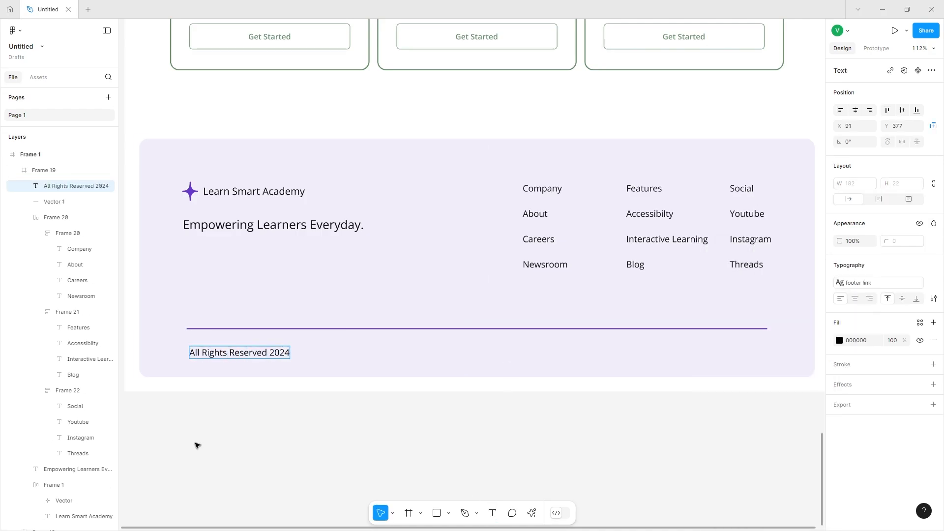
pyautogui.click(918, 283)
# Adjust the font size of the "All Rights Reserved 2024" text below the divider.
pyautogui.click(918, 298)
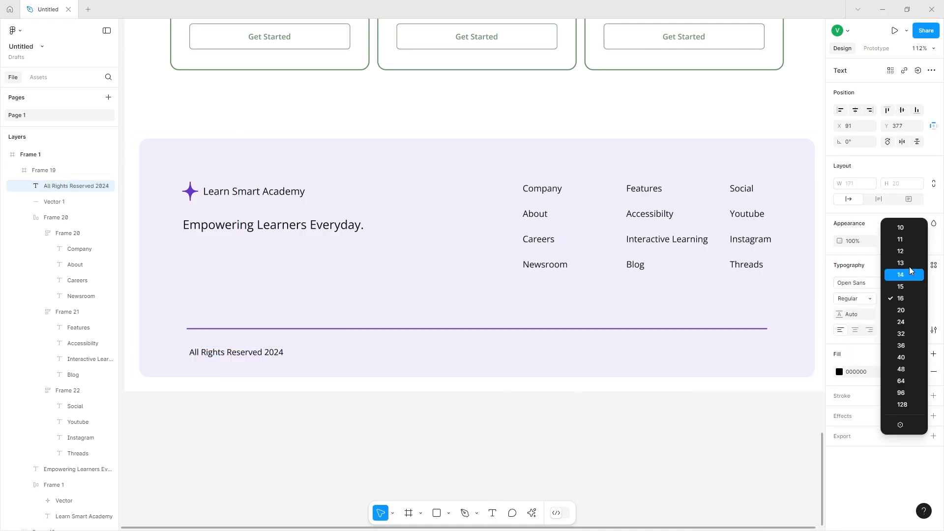
pyautogui.click(908, 251)
pyautogui.click(918, 298)
pyautogui.click(917, 287)
# Duplicate the copyright text to the footer's right side as "Terms of Use" and "Privacy Policy" links.
pyautogui.moveTo(210, 351); pyautogui.dragTo(664, 358)
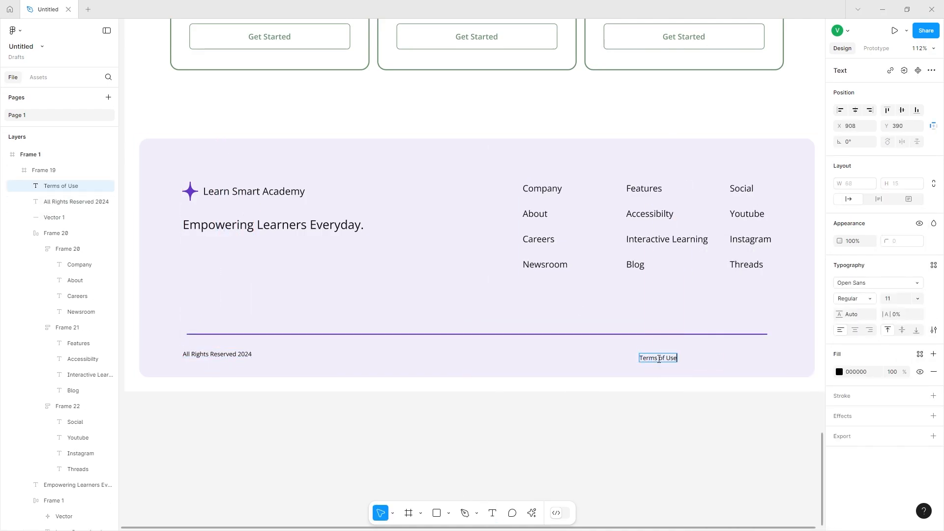
pyautogui.moveTo(661, 358); pyautogui.dragTo(710, 359)
pyautogui.press('Return')
pyautogui.write('Privacy Policy')
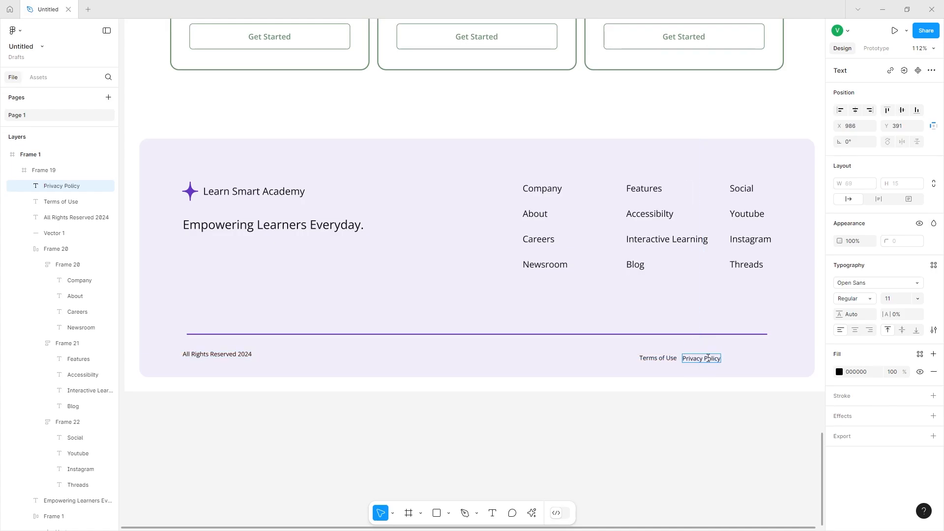
# Wrap the Terms of Use and Privacy Policy texts in an auto layout frame and move it to the footer's right margin.
pyautogui.keyDown('shift'); pyautogui.click(658, 358); pyautogui.keyUp('shift')
pyautogui.hotkey('shift', 'a')
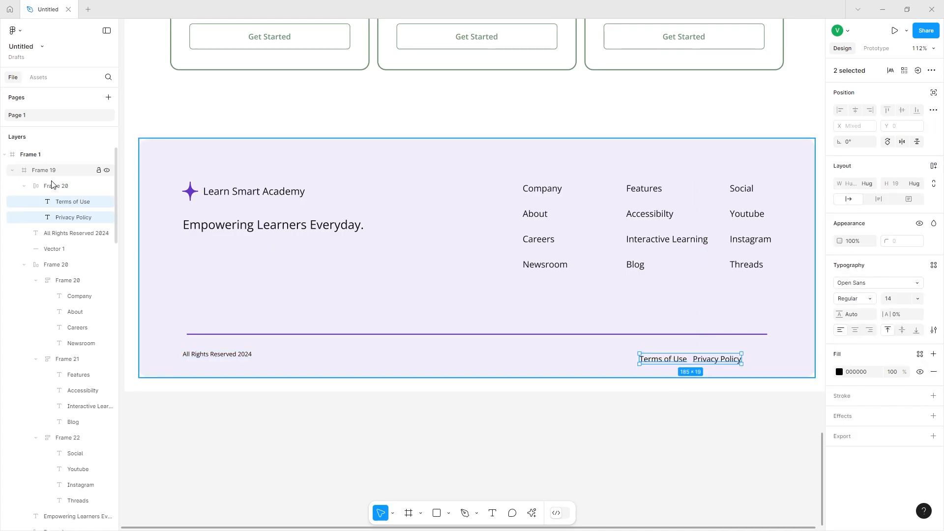
pyautogui.click(53, 185)
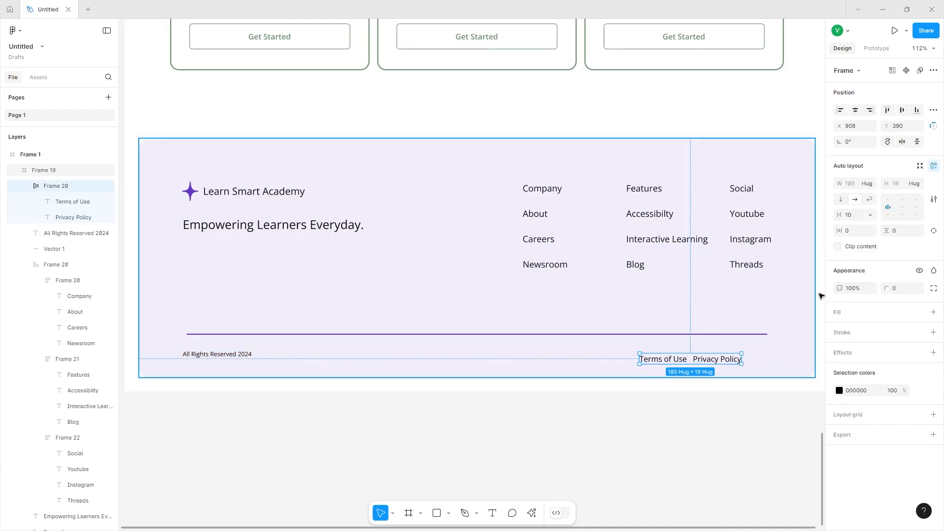
pyautogui.moveTo(719, 359); pyautogui.dragTo(748, 352)
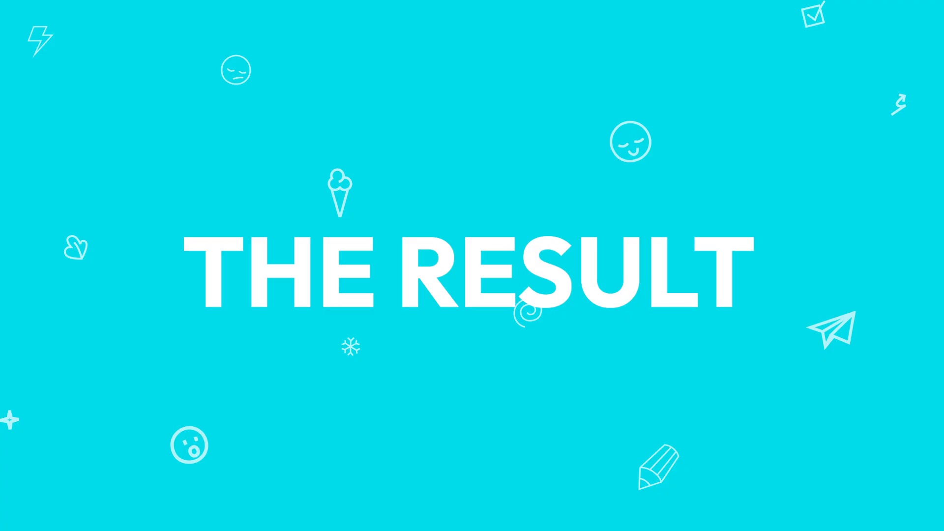